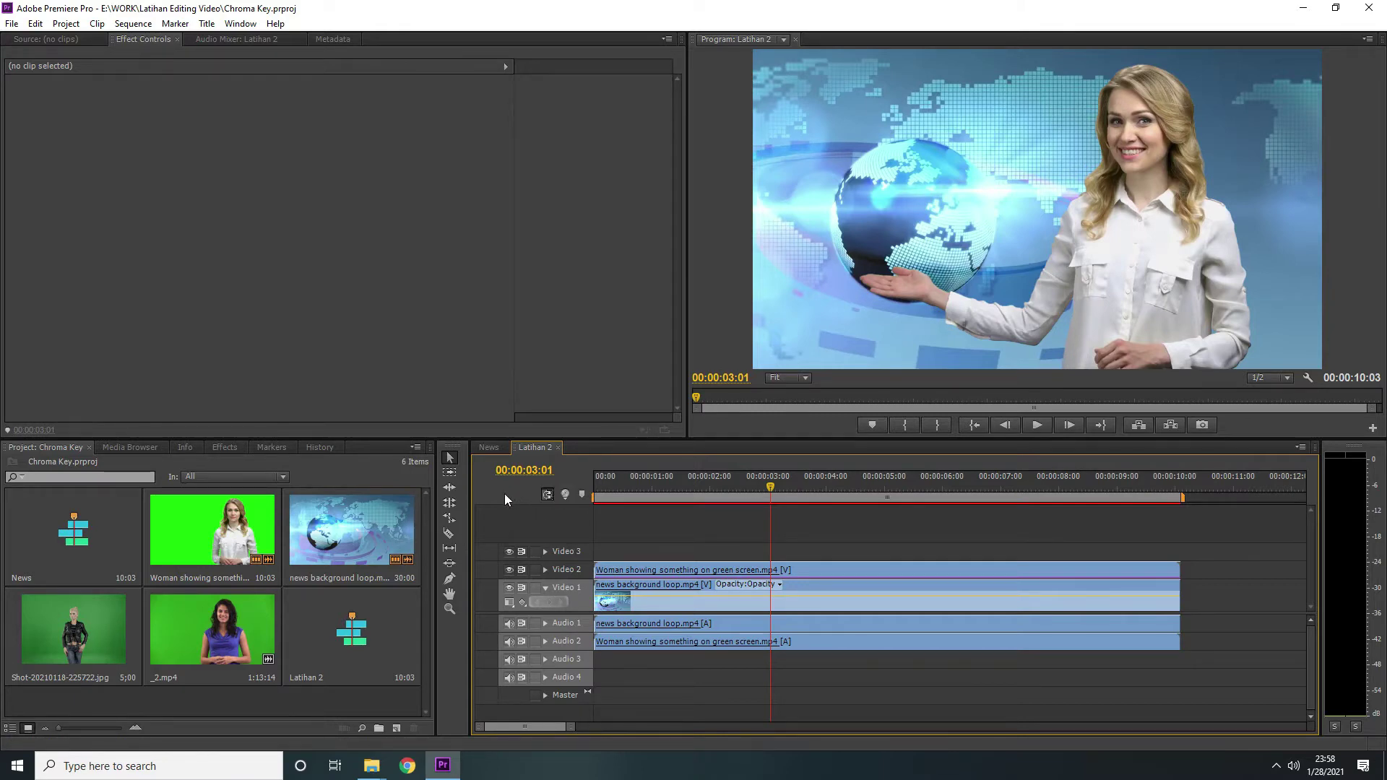
Step: Examine the Ultra Key settings on the woman clip in the News sequence and compare the picture with Video 1 hidden and shown
left_click(489, 448)
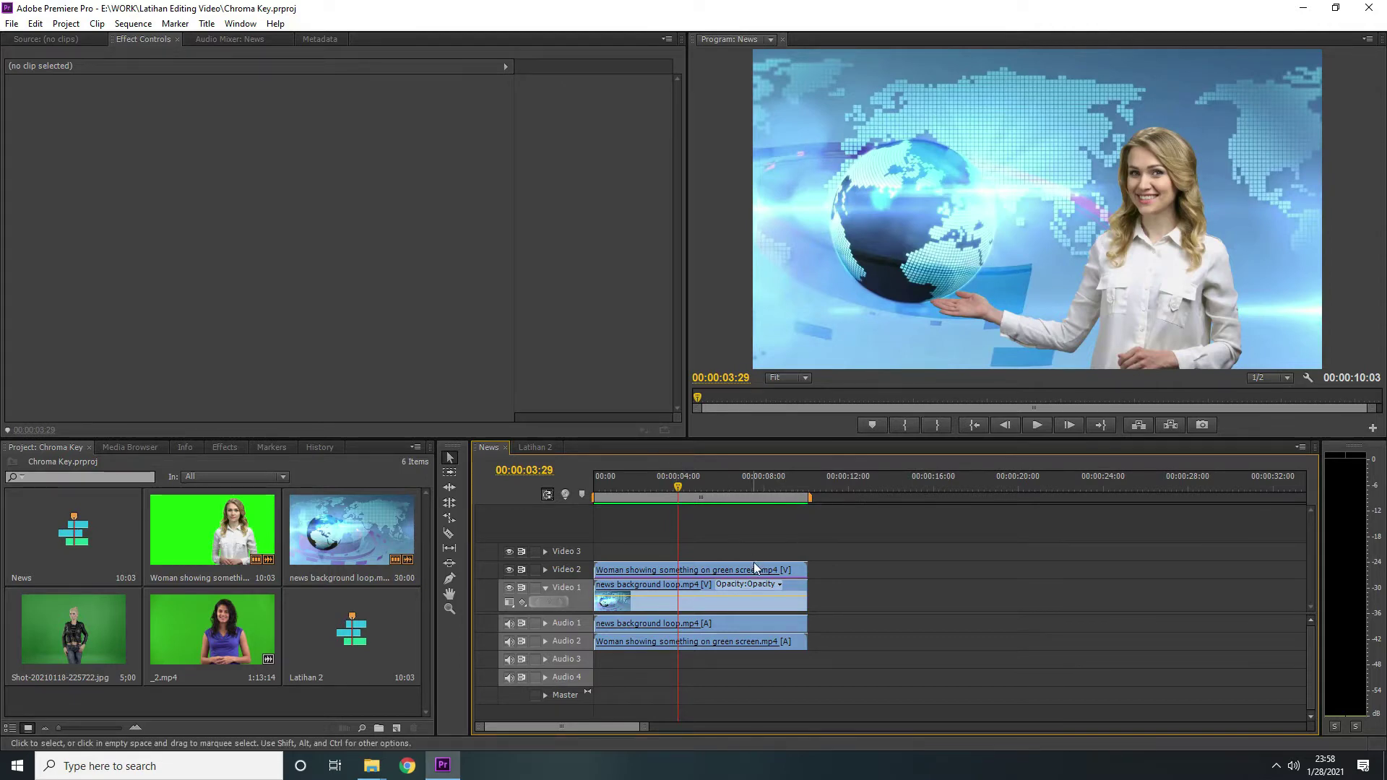
left_click(730, 567)
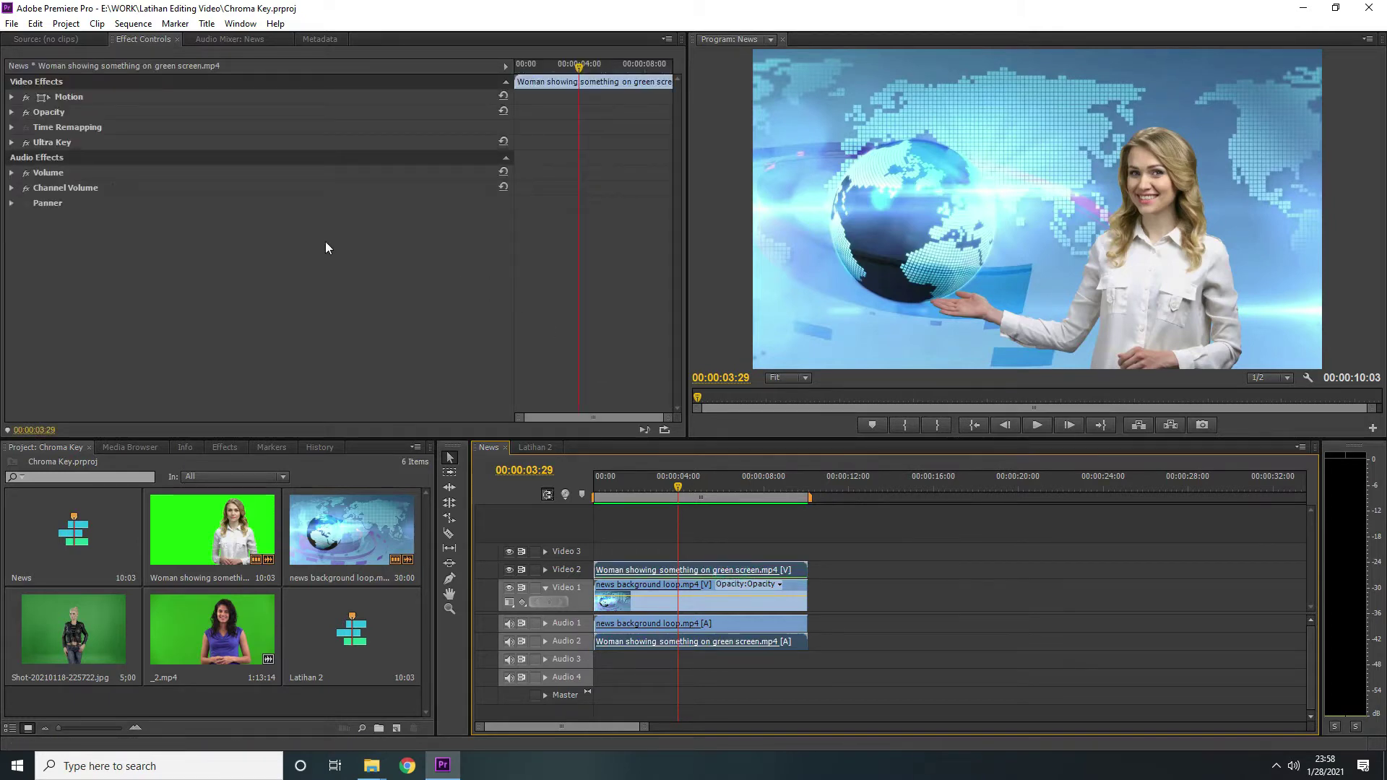
left_click(11, 142)
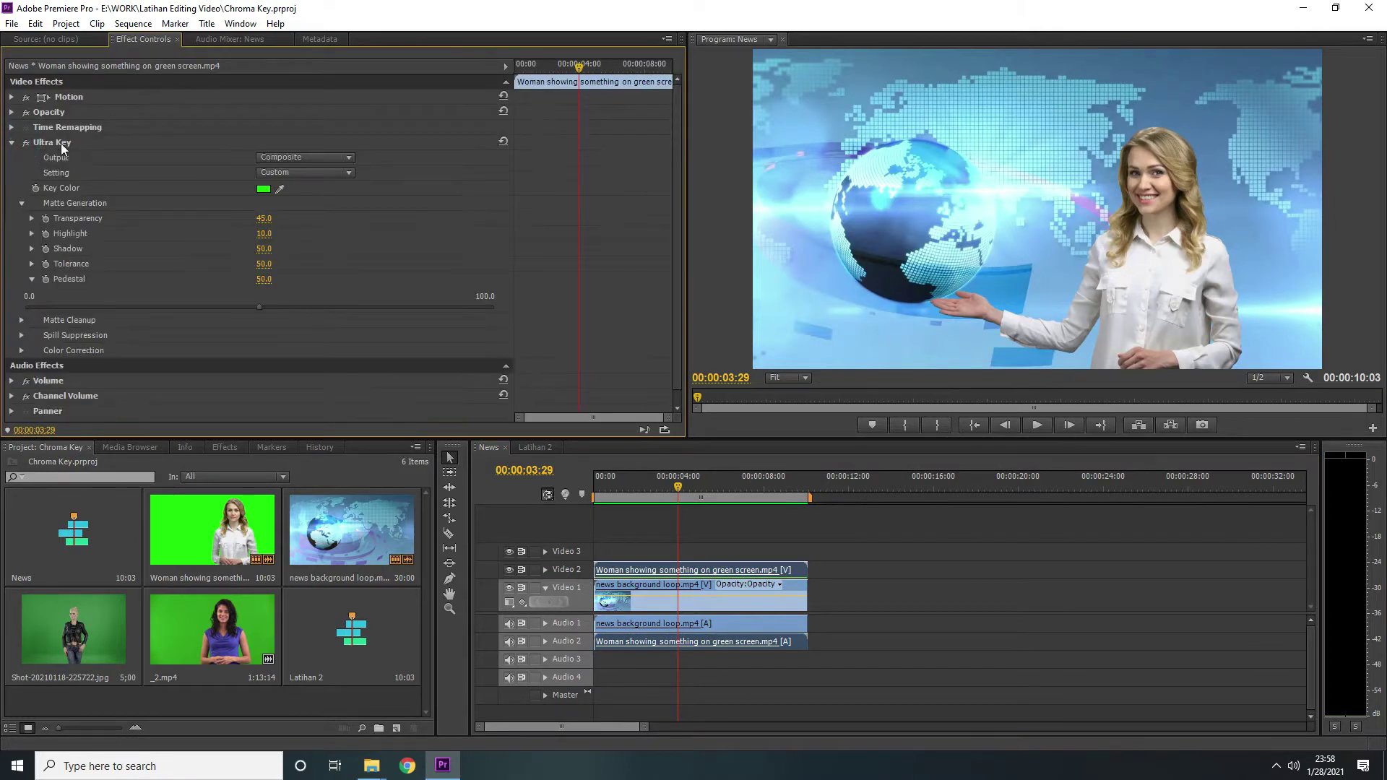
left_click(13, 143)
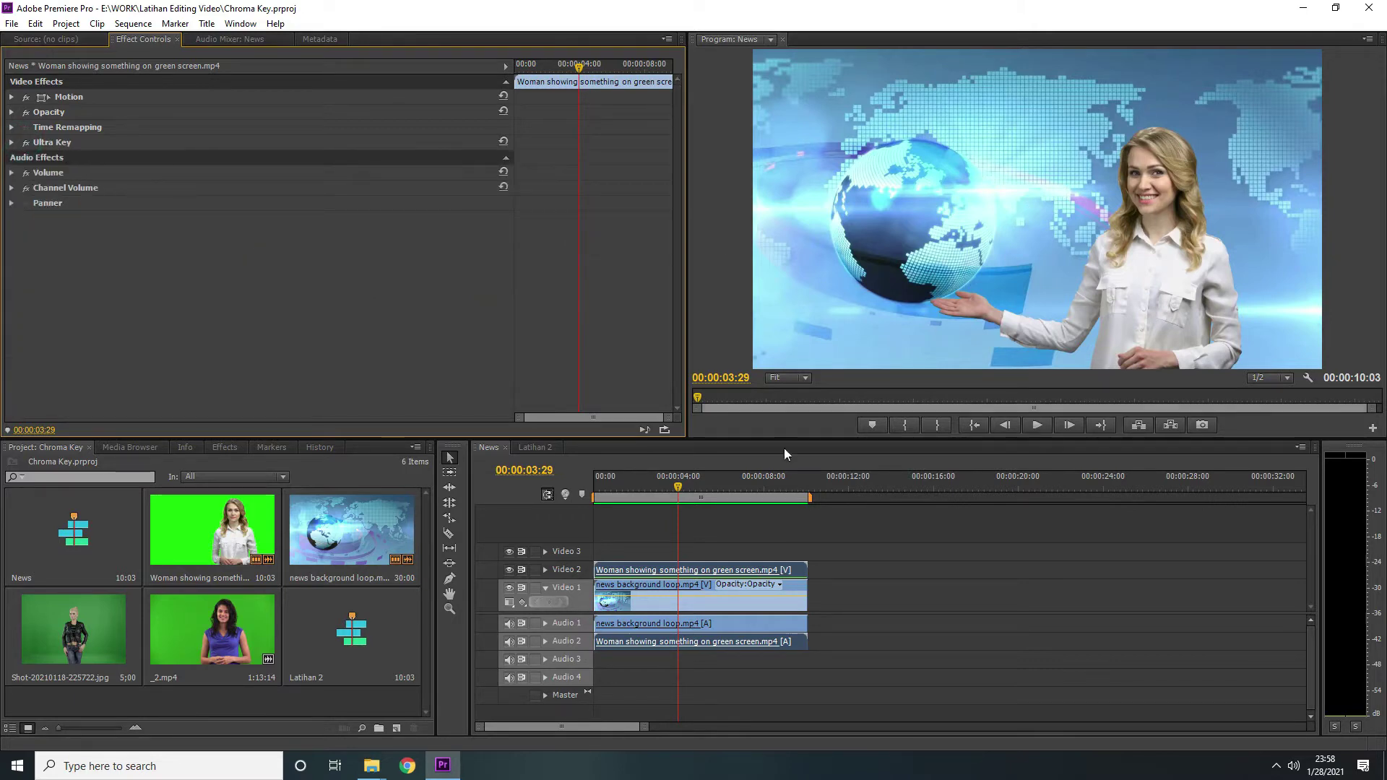
left_click(510, 589)
left_click(509, 589)
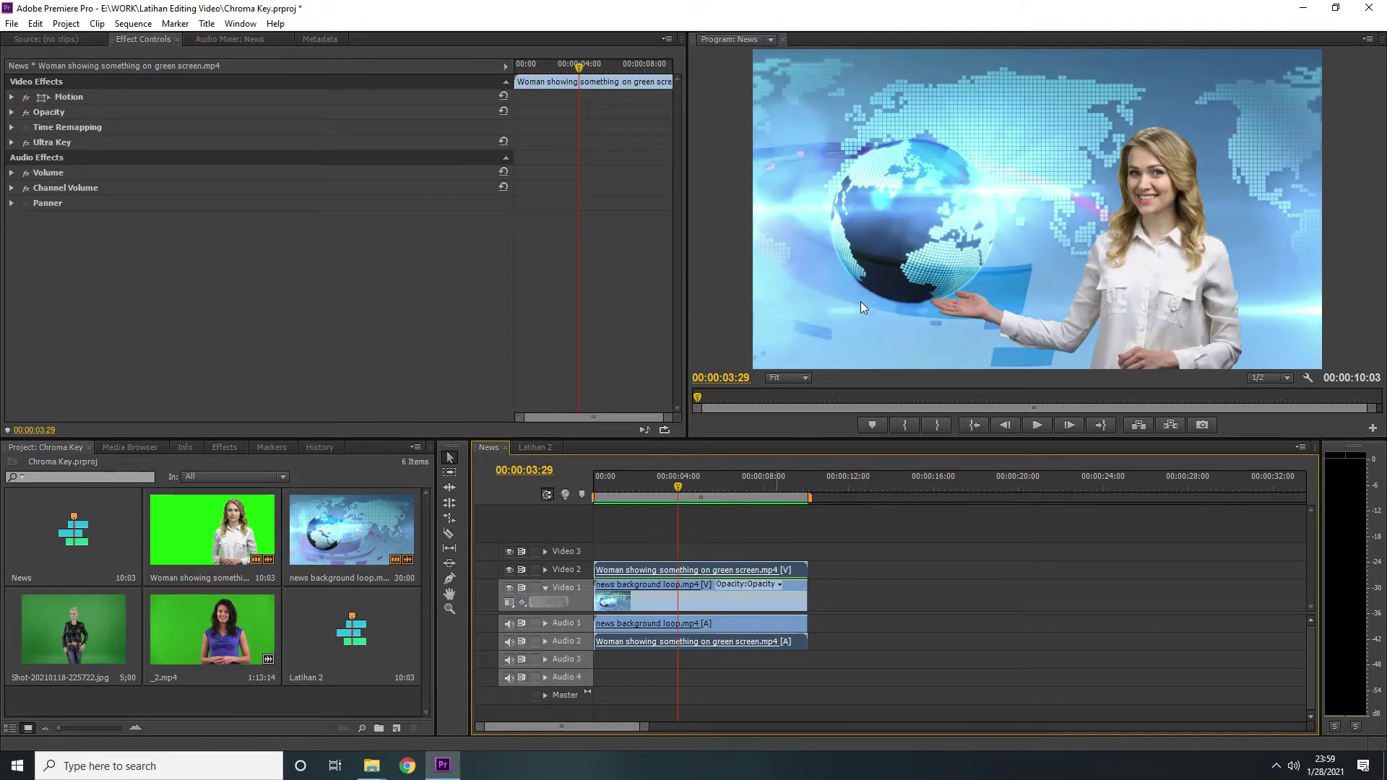
left_click(13, 142)
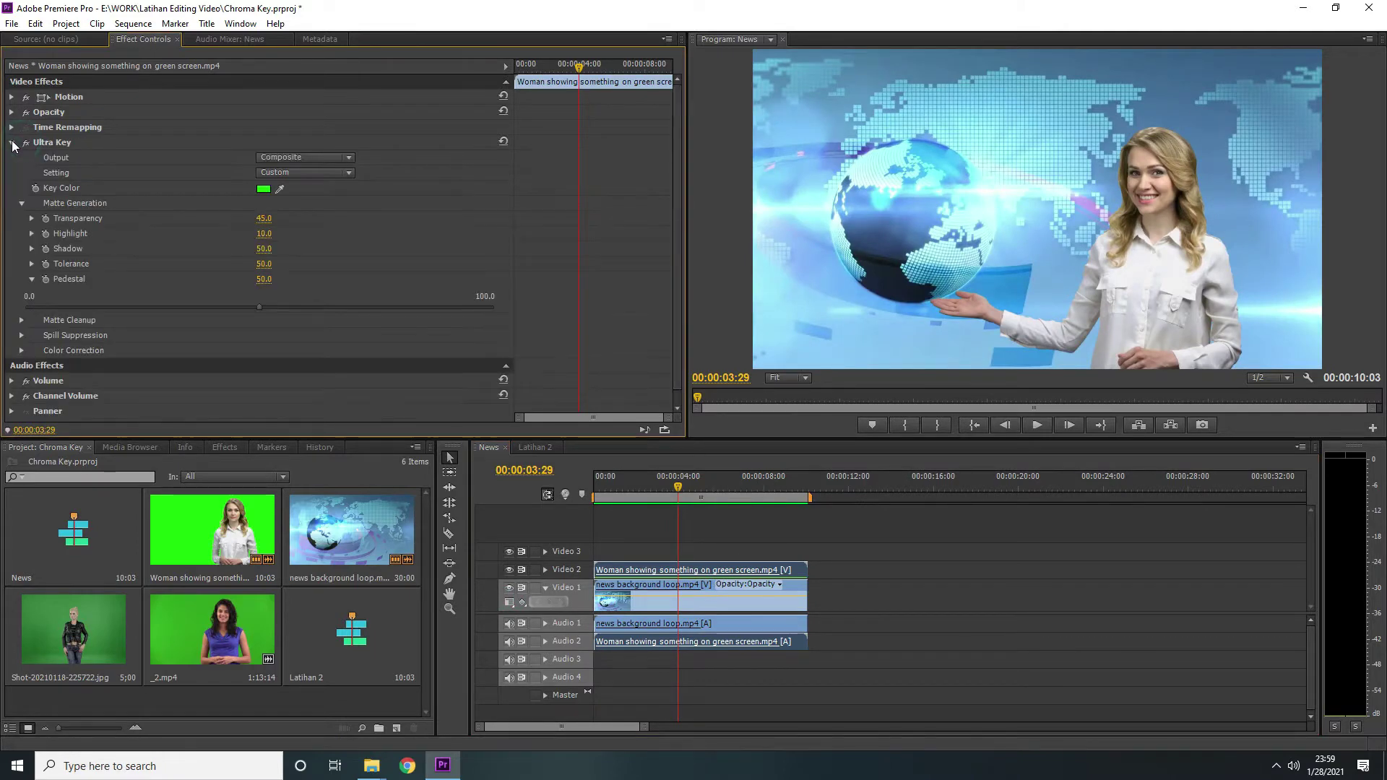
left_click(13, 142)
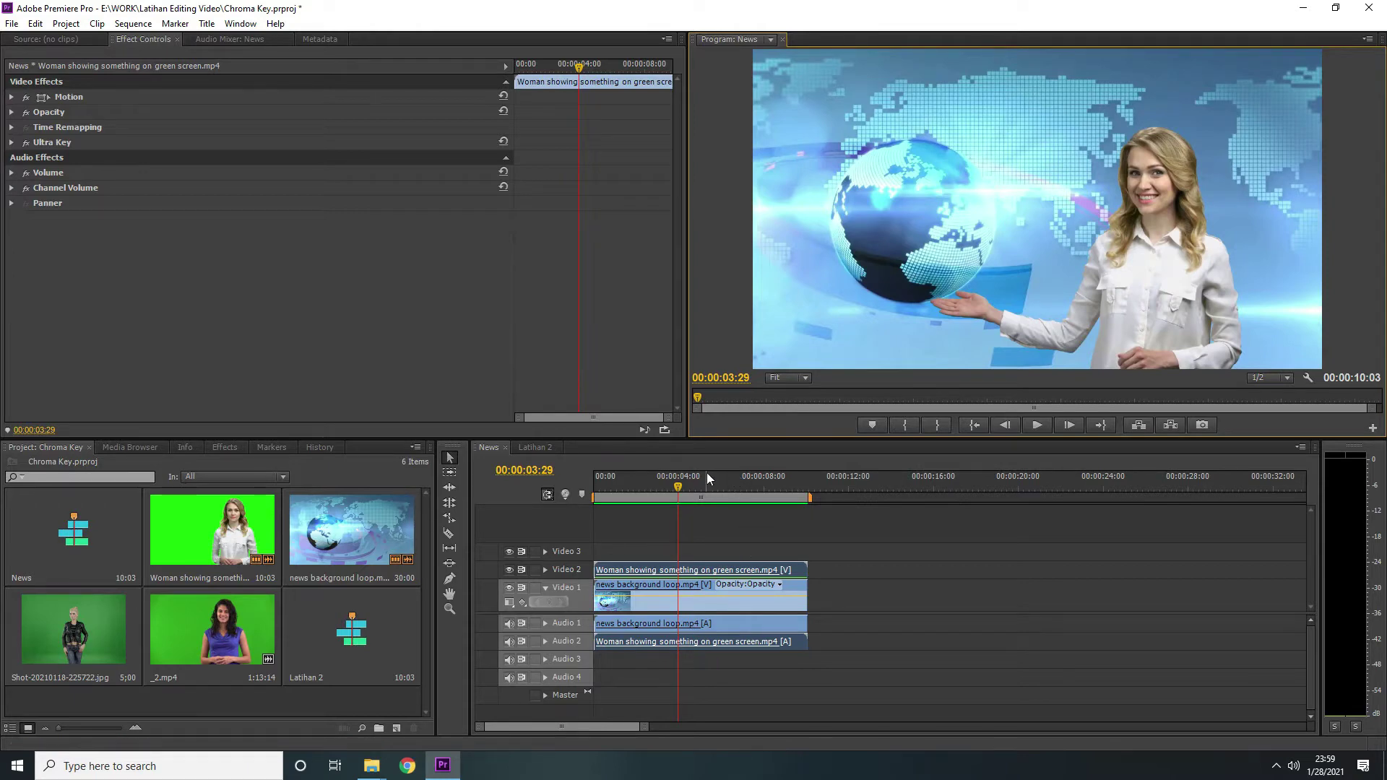
Step: Delete the "Woman showing something on green screen" clip from Video 2 of the News sequence, along with its audio
left_click(369, 702)
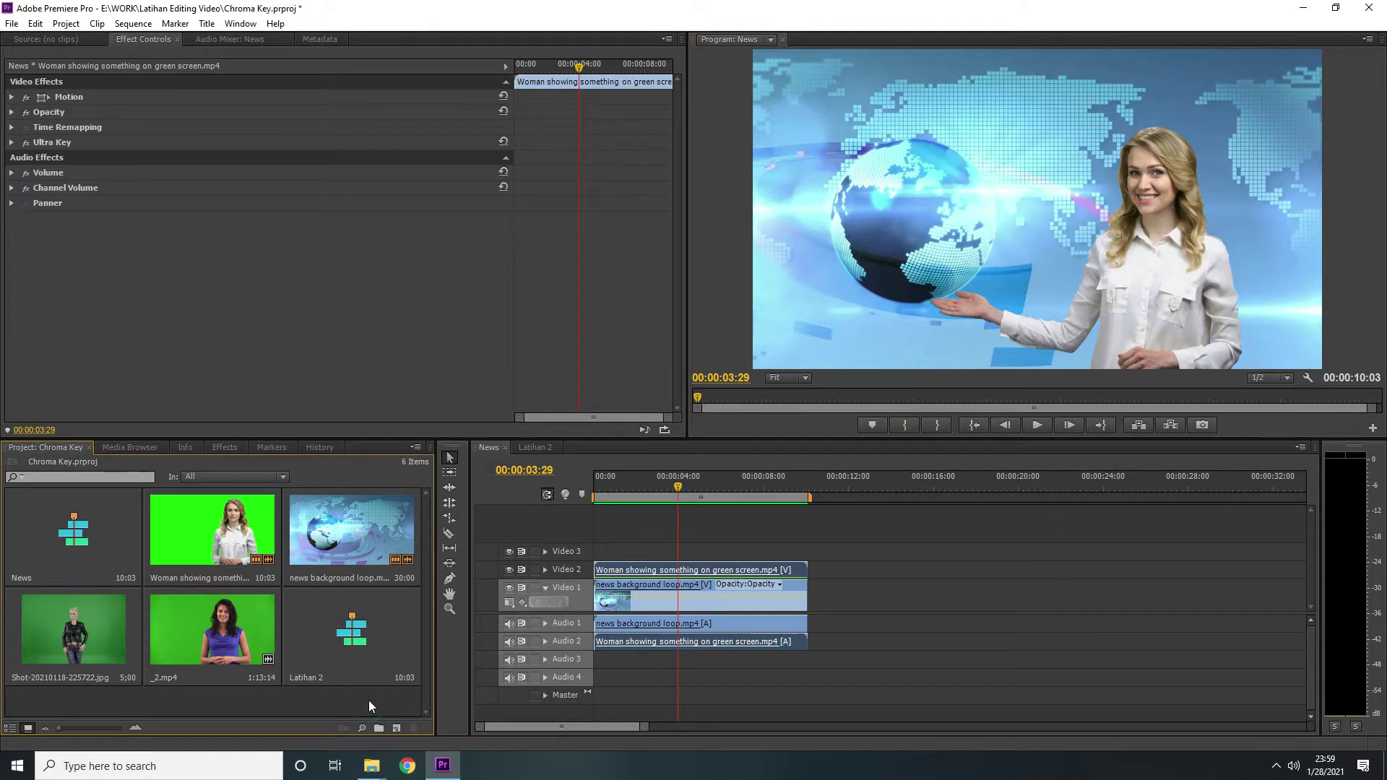
left_click(723, 573)
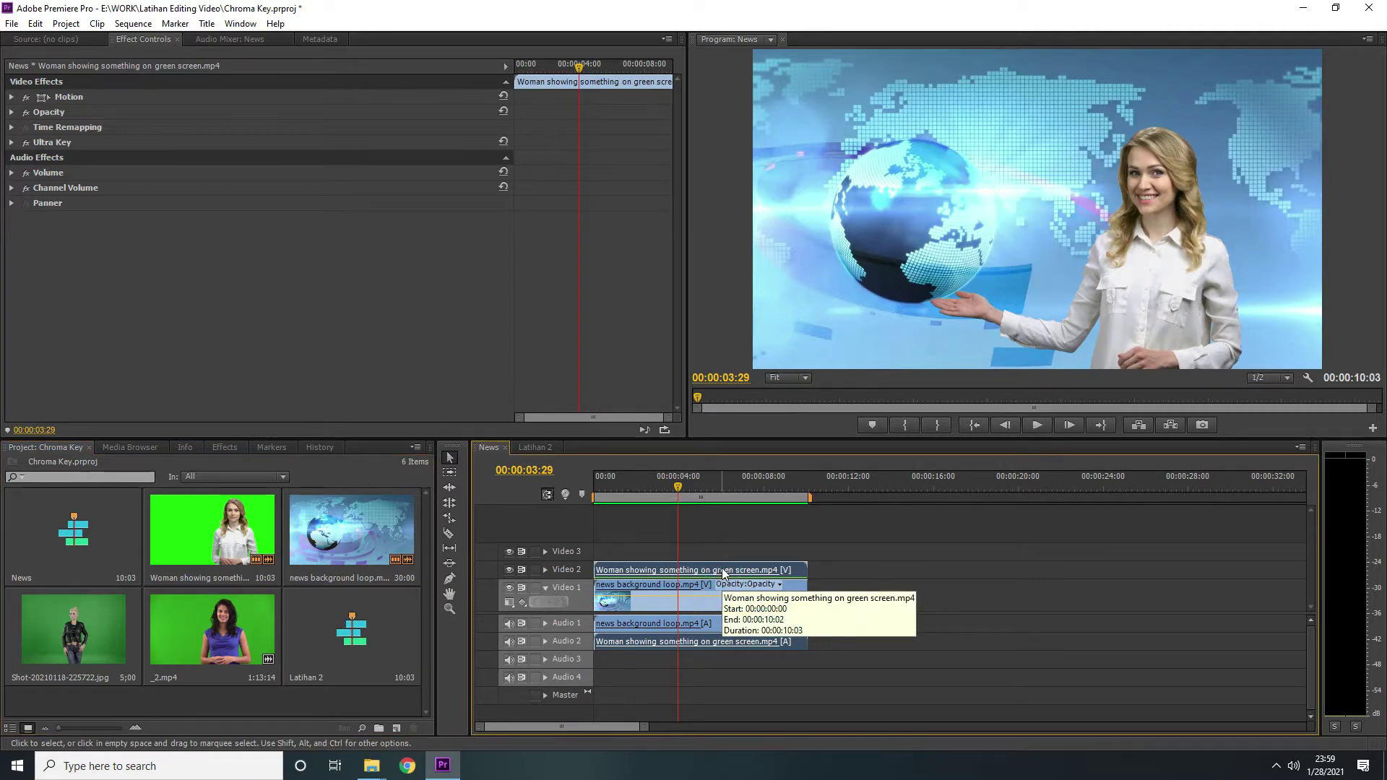
key("Delete")
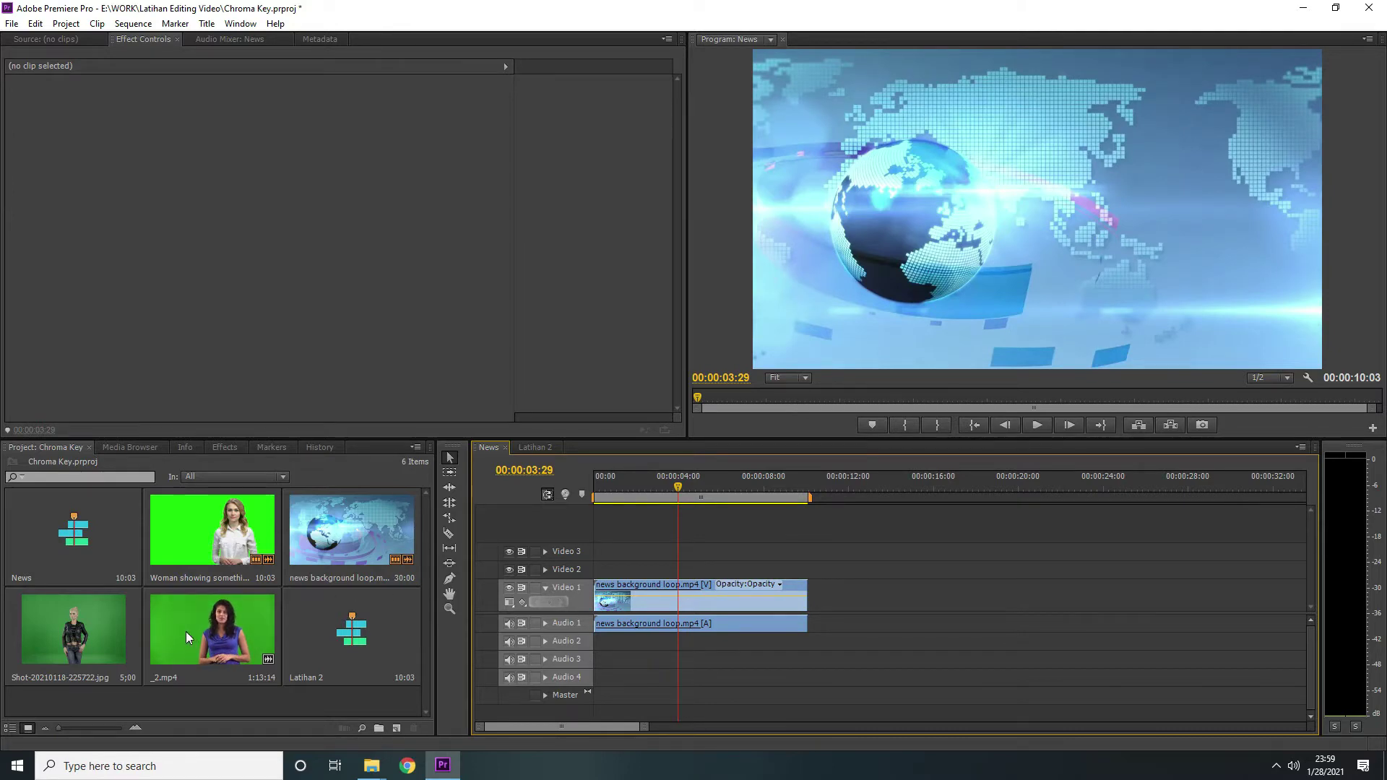
Step: Preview the source footage of "Woman showing something on green screen" and _2.mp4 to compare their green backgrounds
double_click(189, 535)
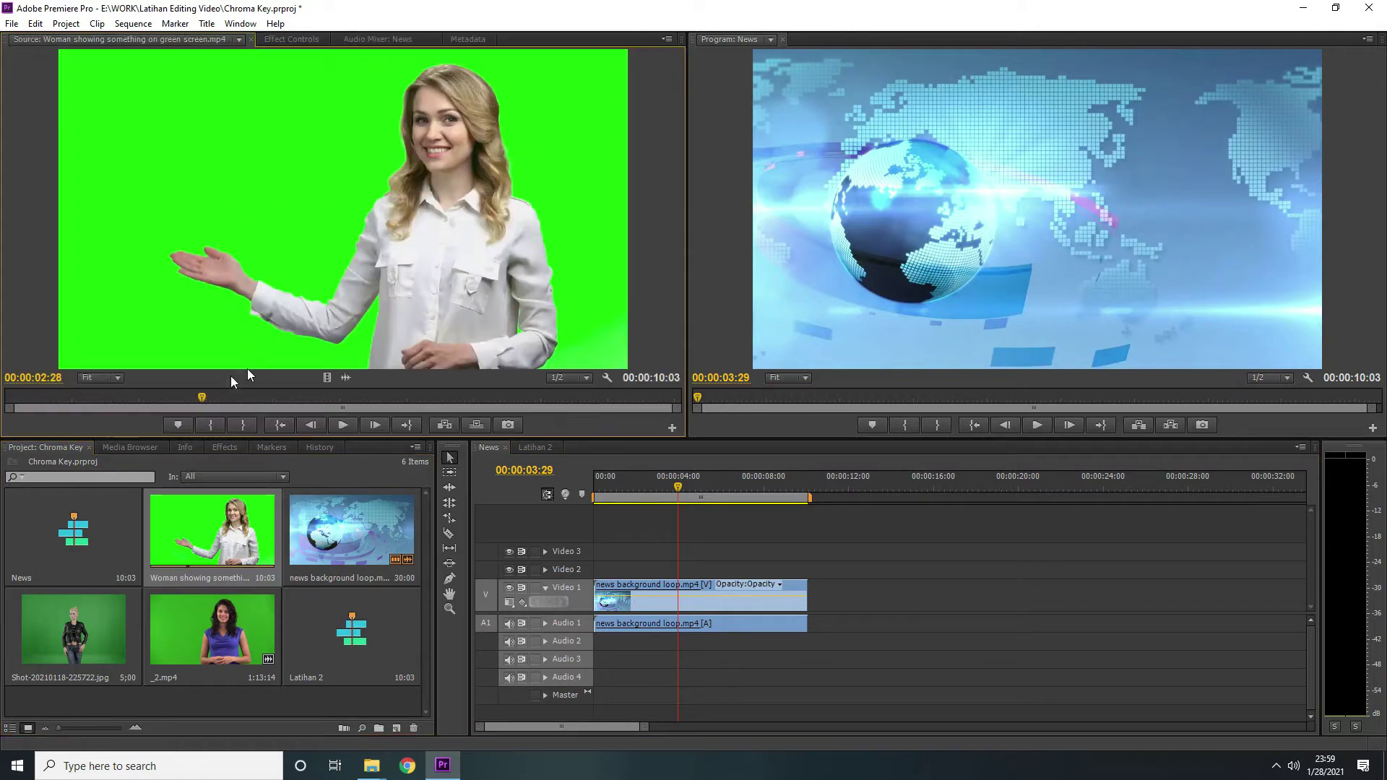
left_click_drag(201, 396, 259, 385)
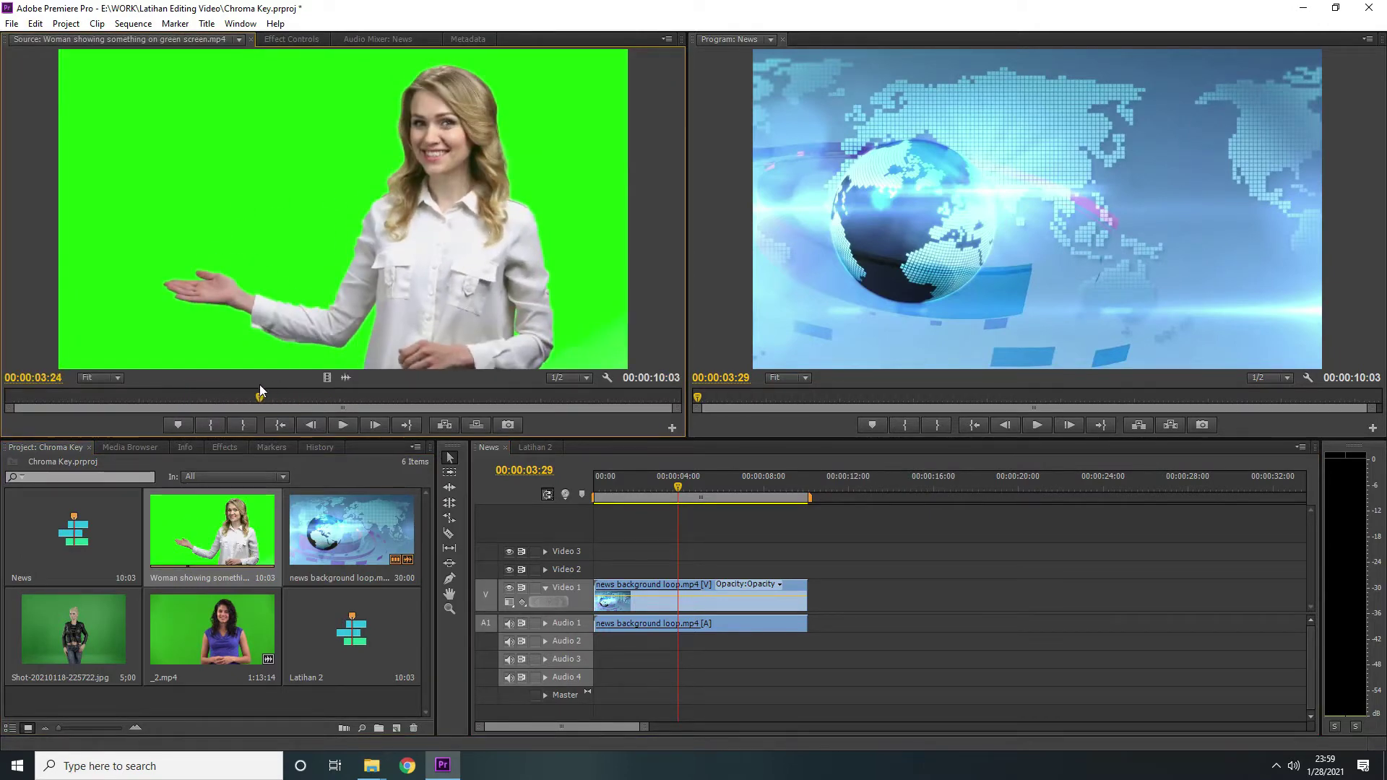
double_click(219, 634)
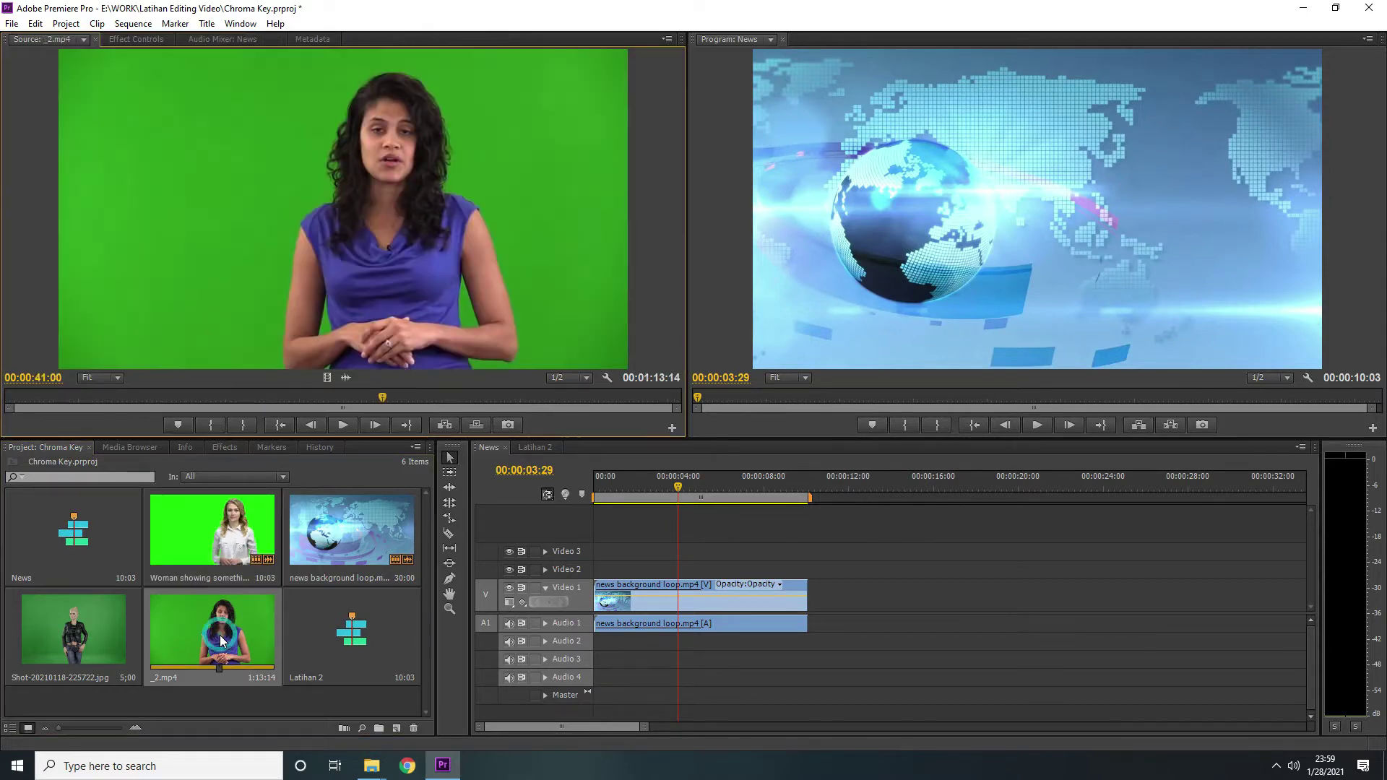
left_click(350, 423)
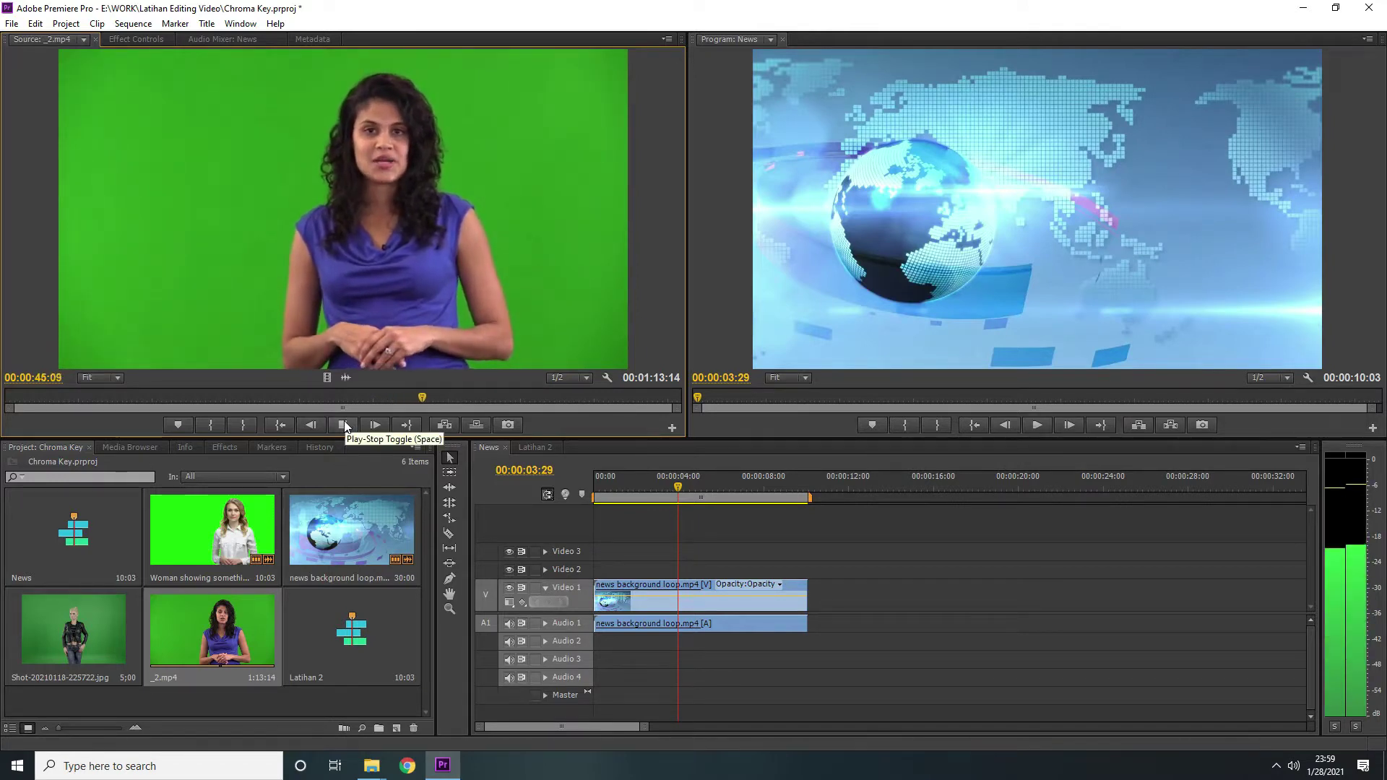
left_click(342, 424)
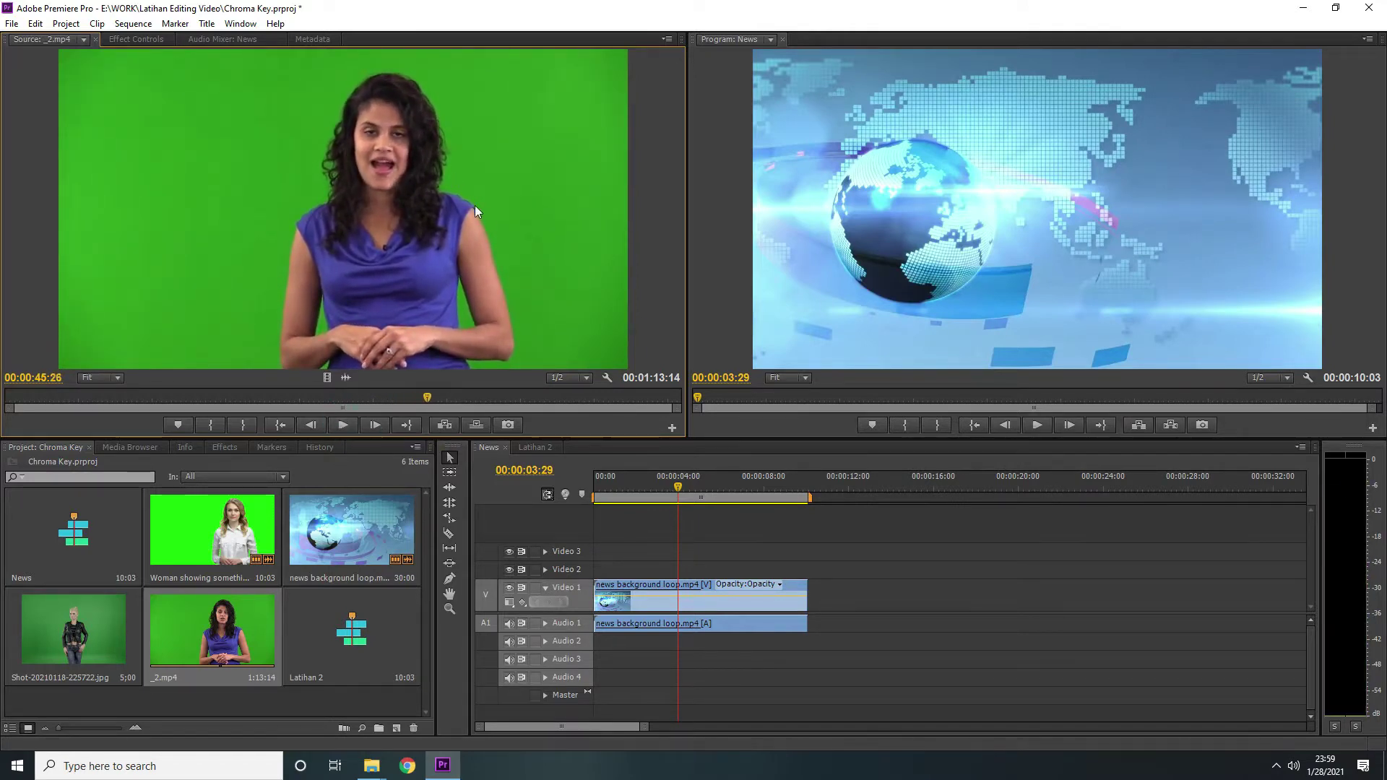
left_click(250, 690)
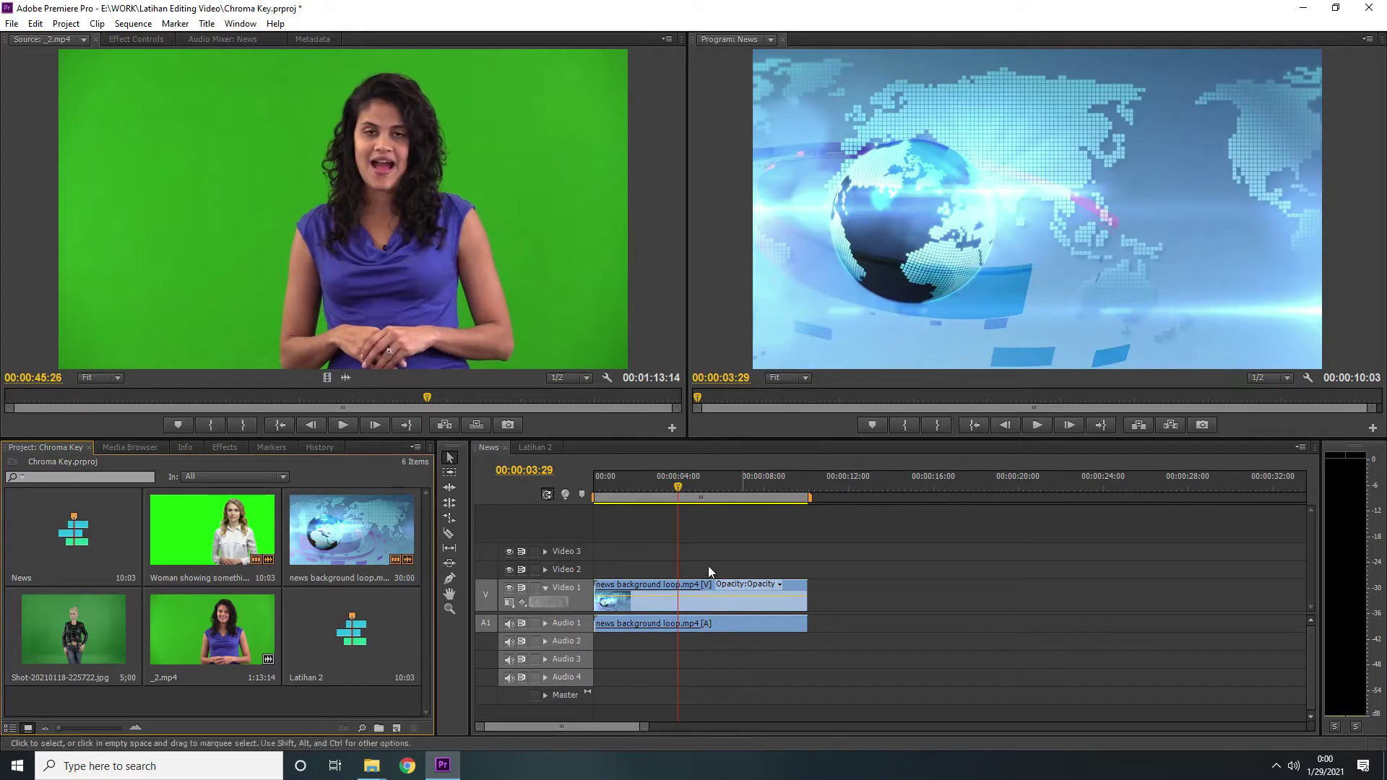
Step: Switch to the Bahan Chroma Key folder in File Explorer and examine the MediaInfo details of "The Headlines [News Music]" video
mouse_move(377, 769)
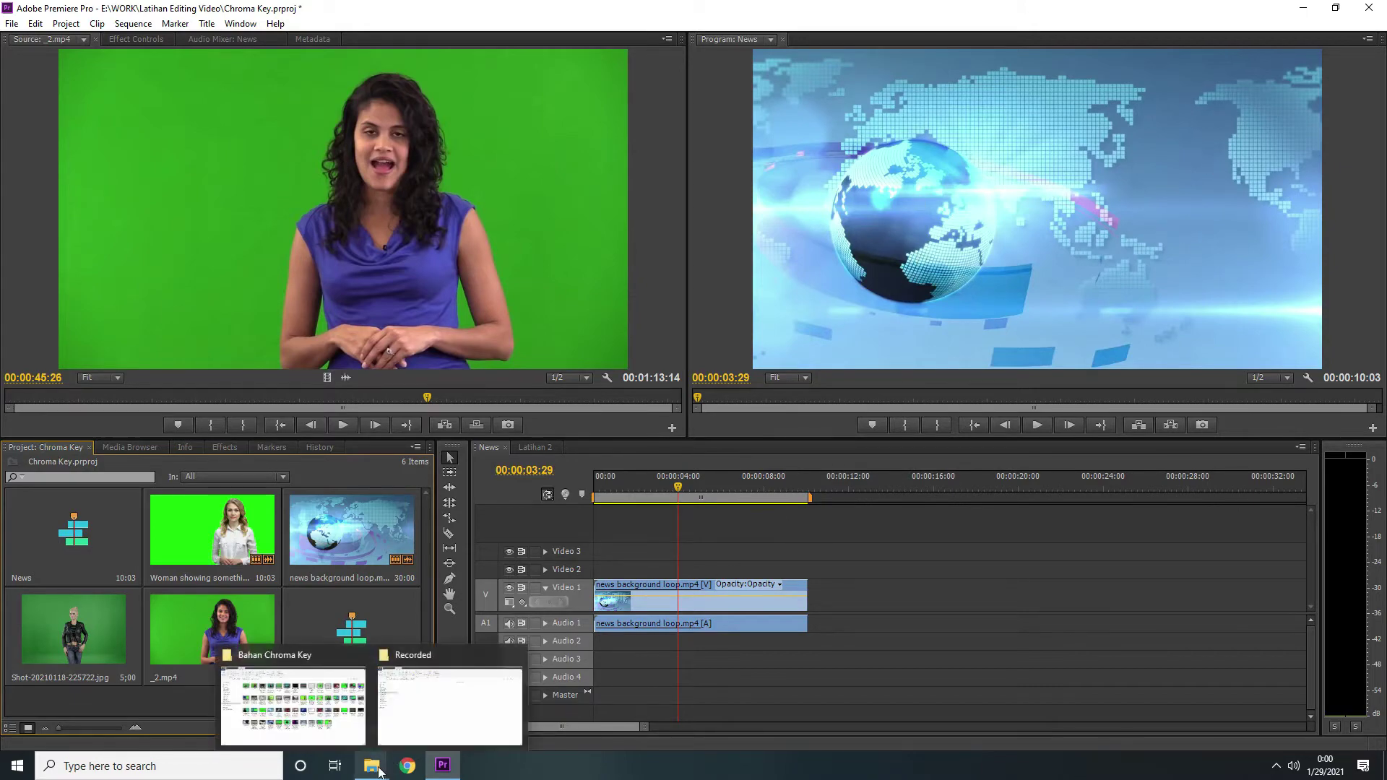
left_click(332, 715)
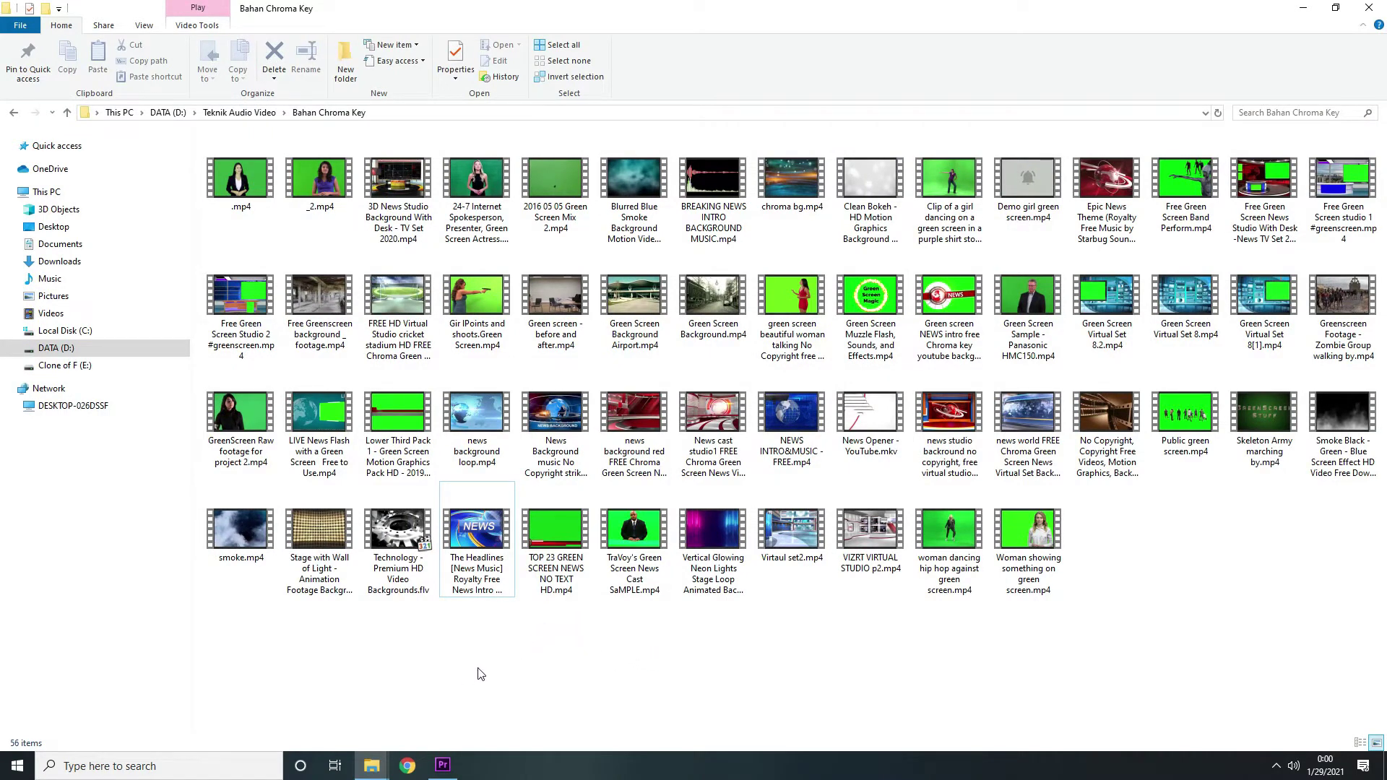
right_click(477, 536)
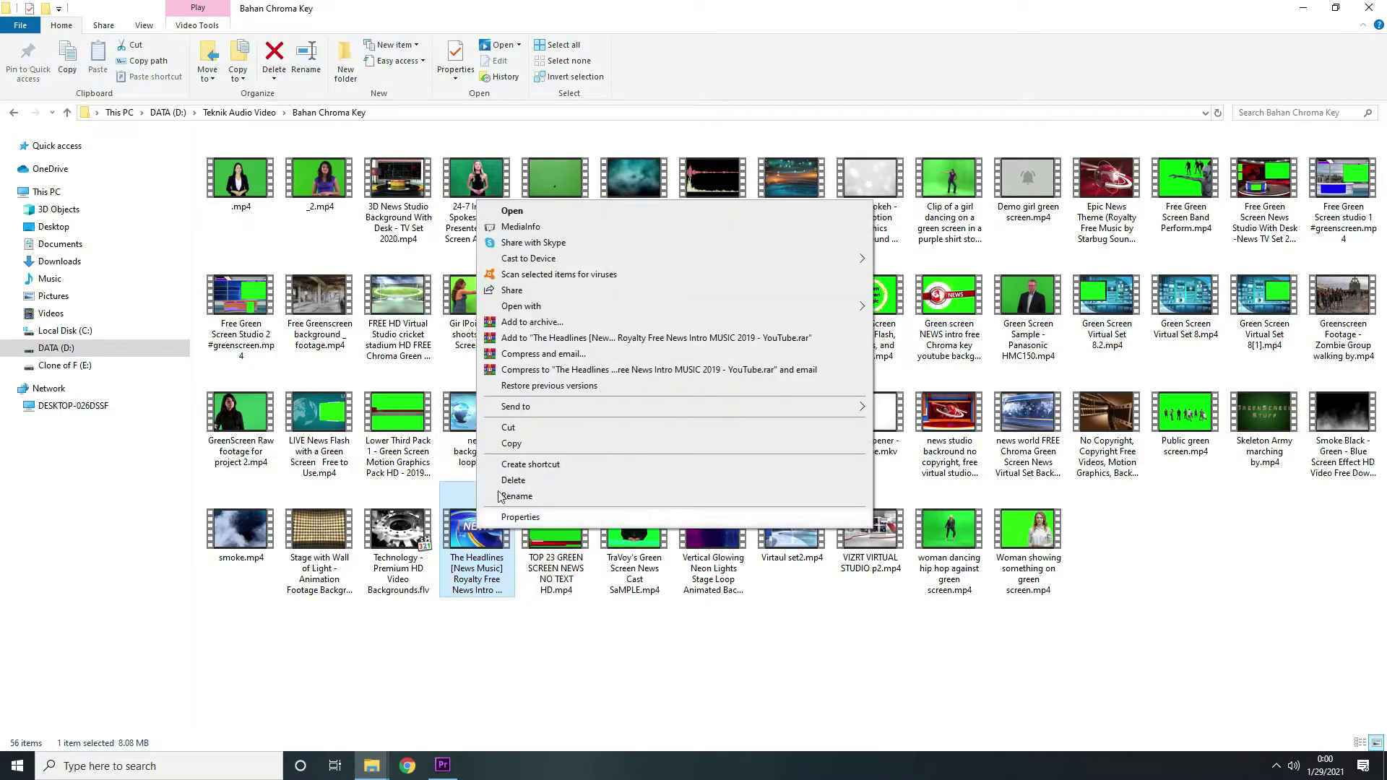
left_click(514, 226)
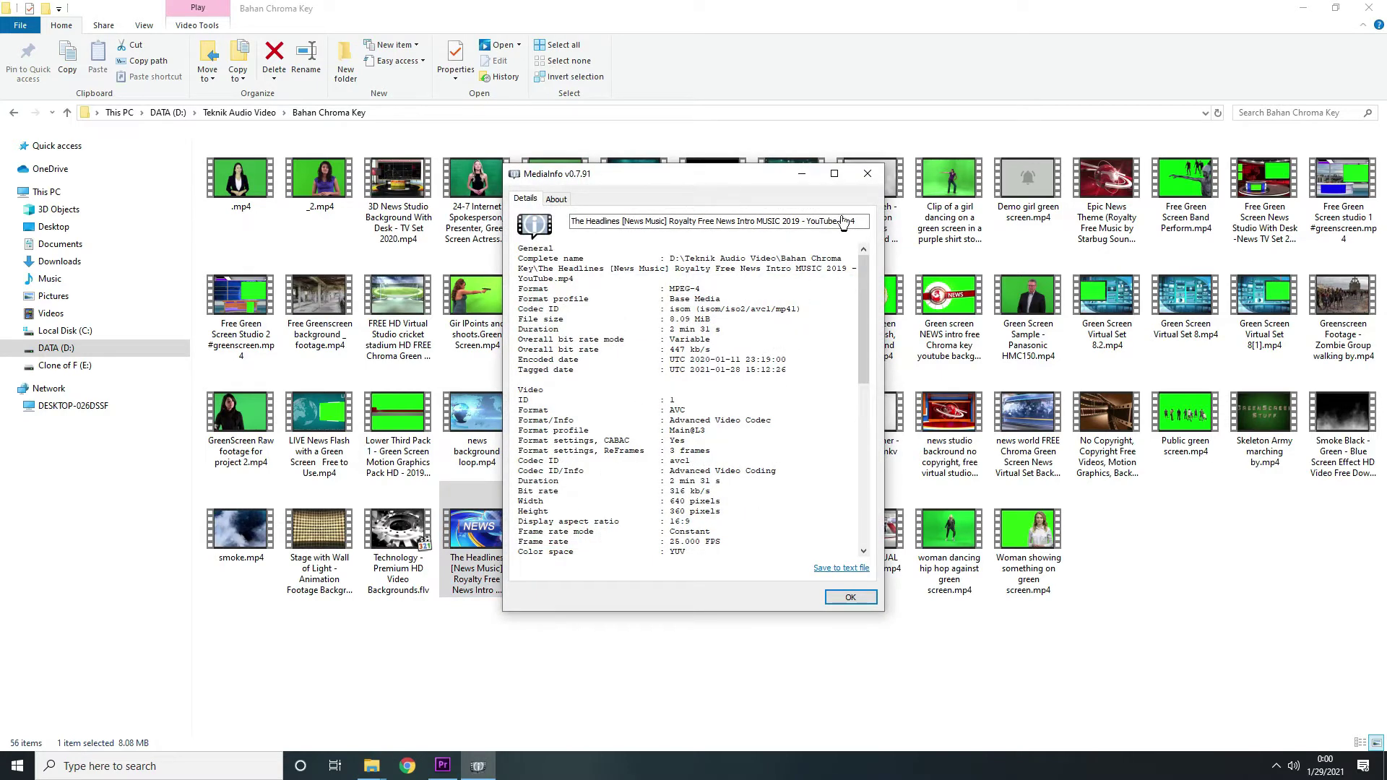
left_click(847, 597)
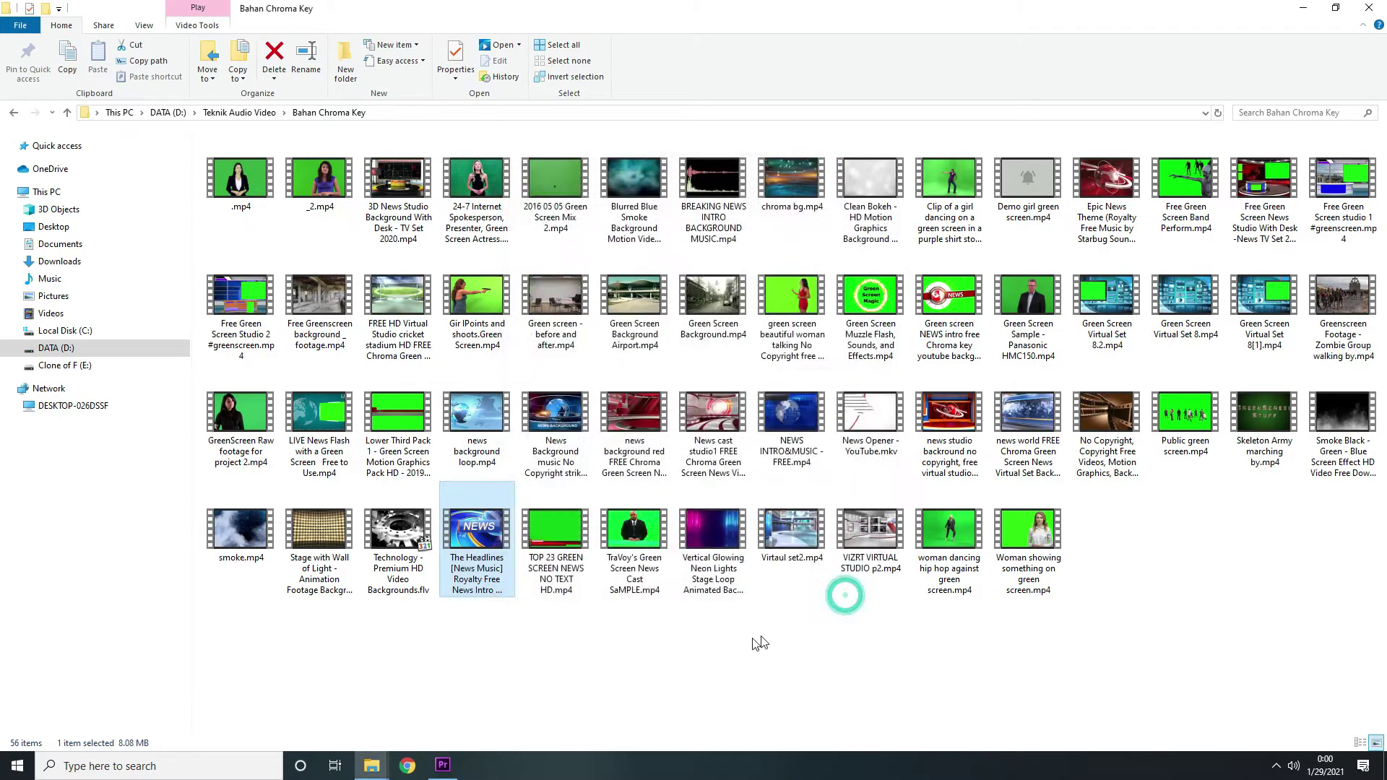
left_click(714, 641)
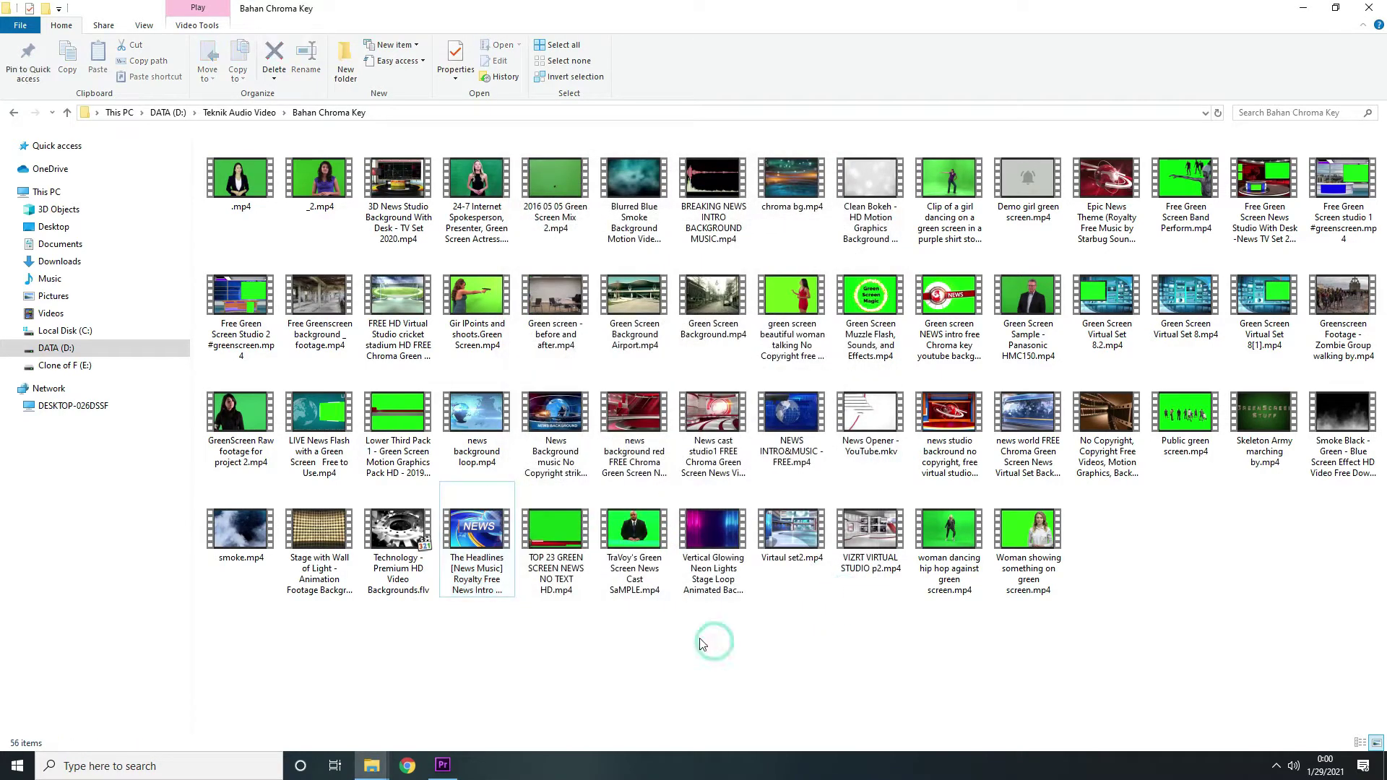
Step: Preview "The Headlines [News Music]" video and import it into the Chroma Key project in Premiere Pro
double_click(485, 531)
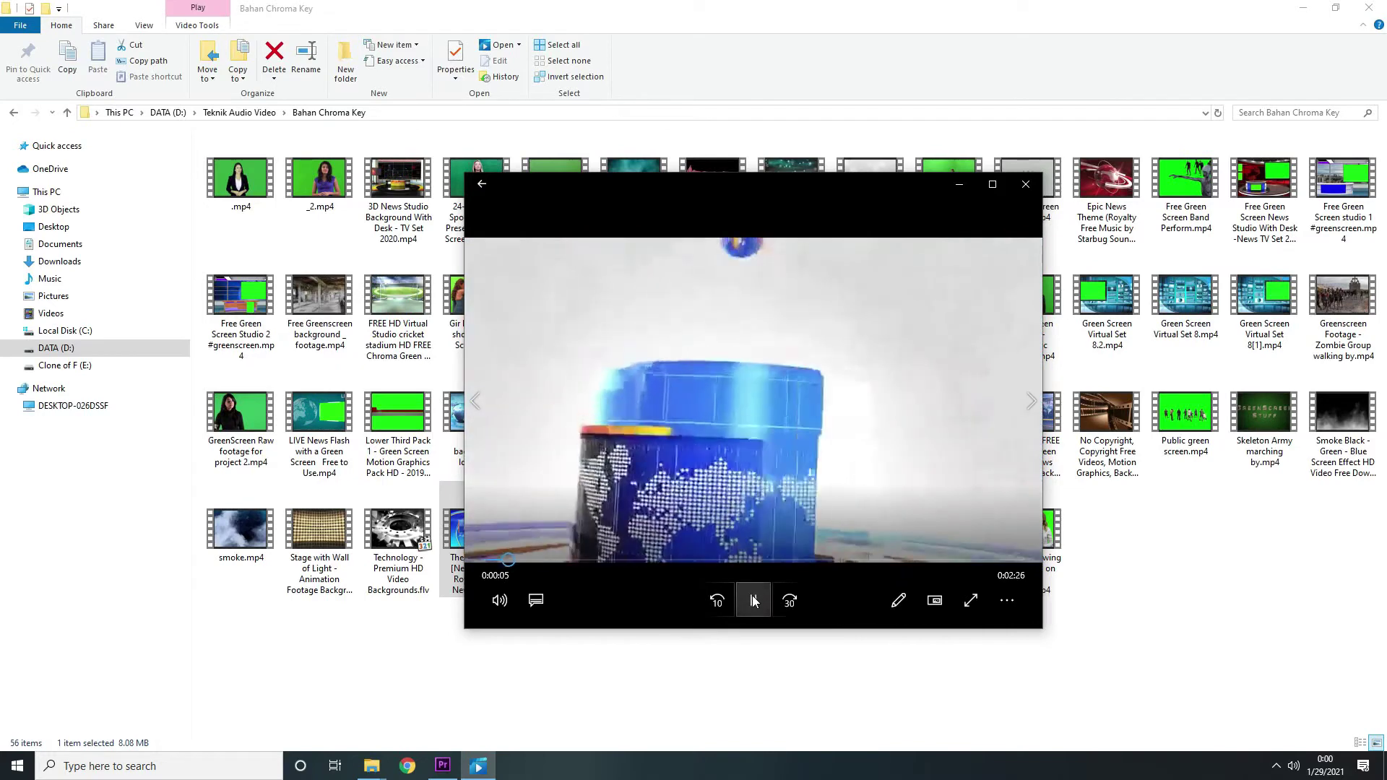
left_click(755, 597)
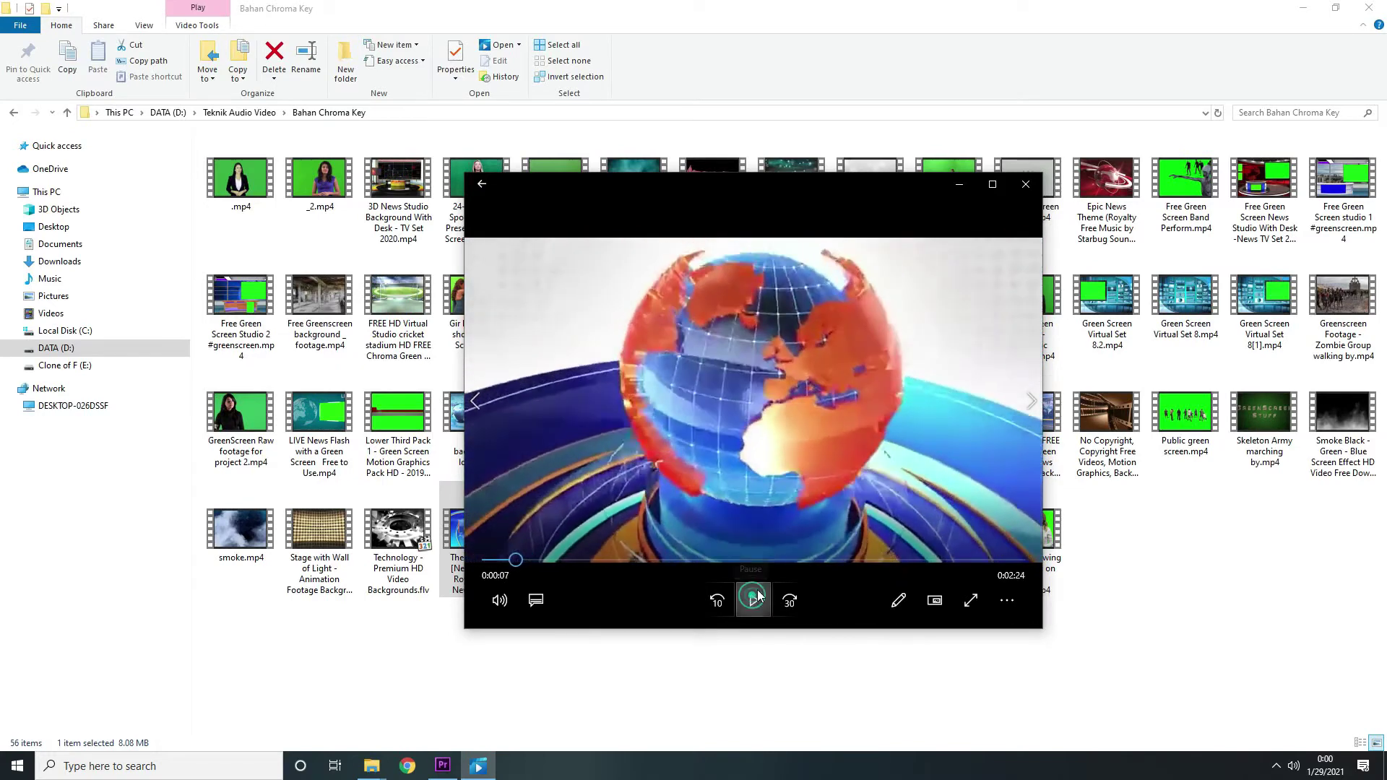
left_click(1026, 184)
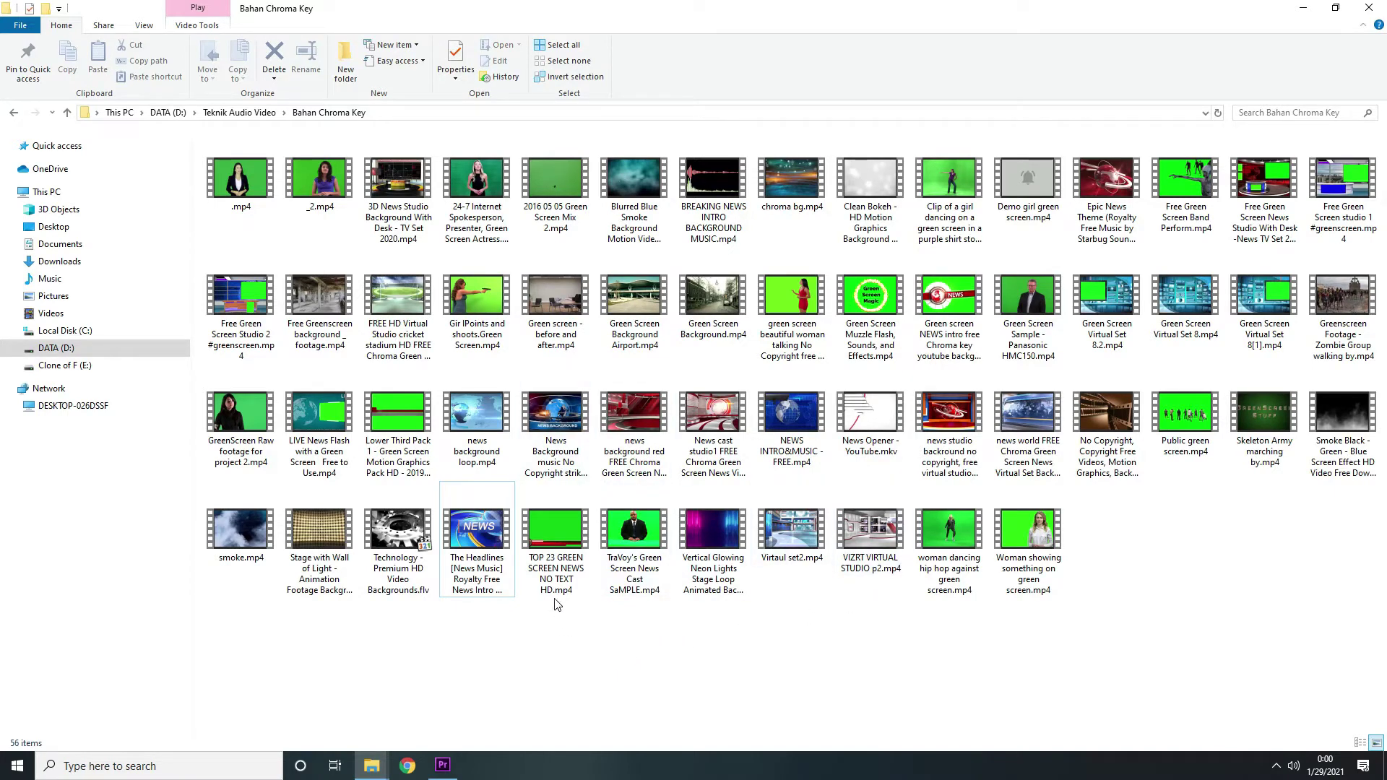
left_click_drag(479, 524, 354, 705)
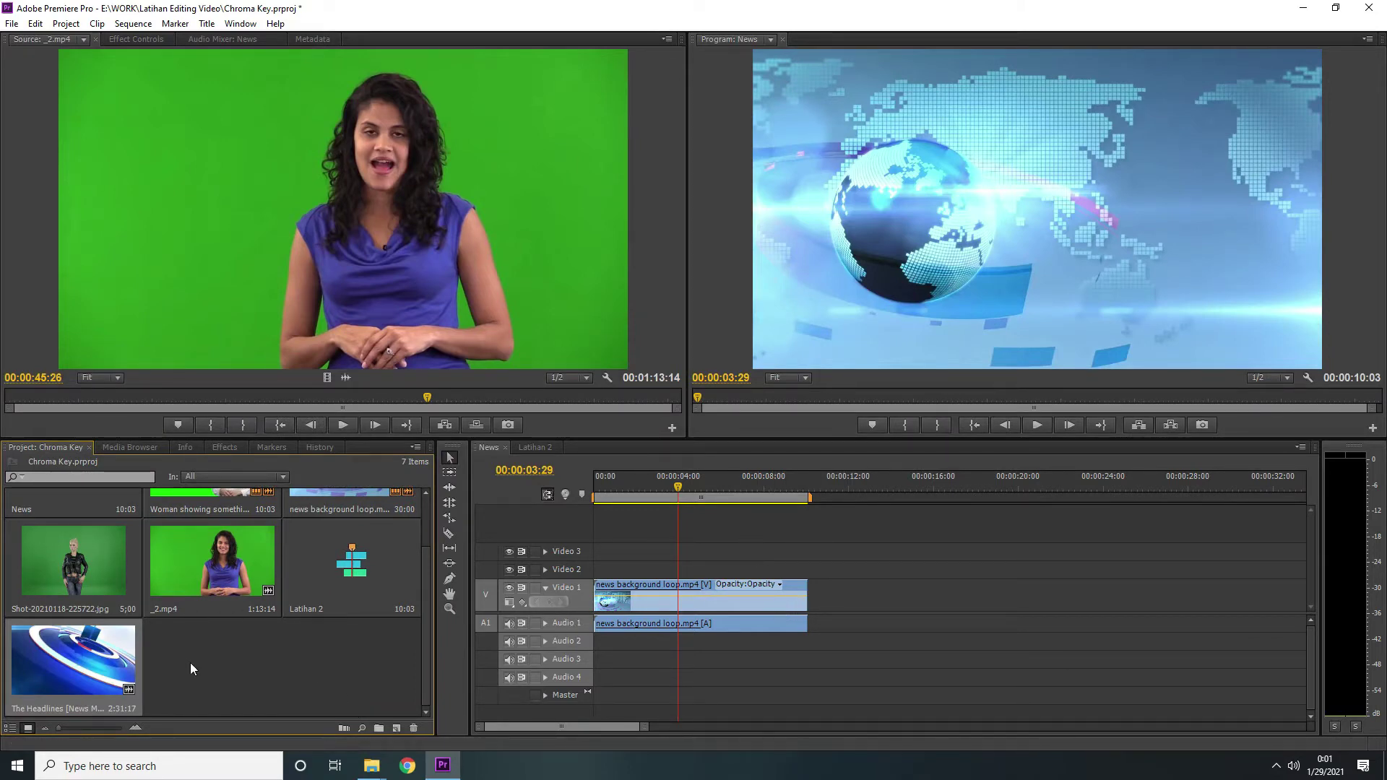
Step: Replace the news background loop clip with "The Headlines" clip at the start of Video 1, keeping the existing sequence settings
left_click(746, 484)
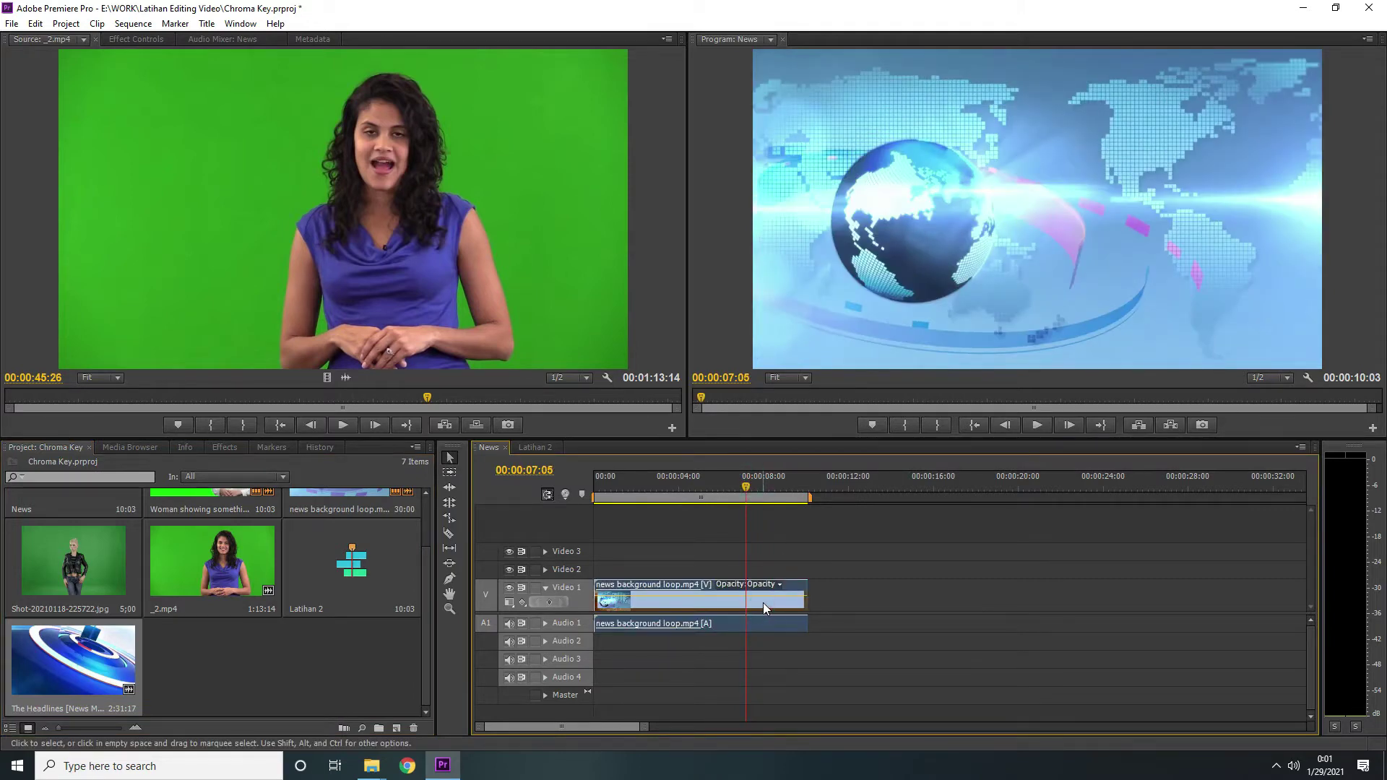
key("Delete")
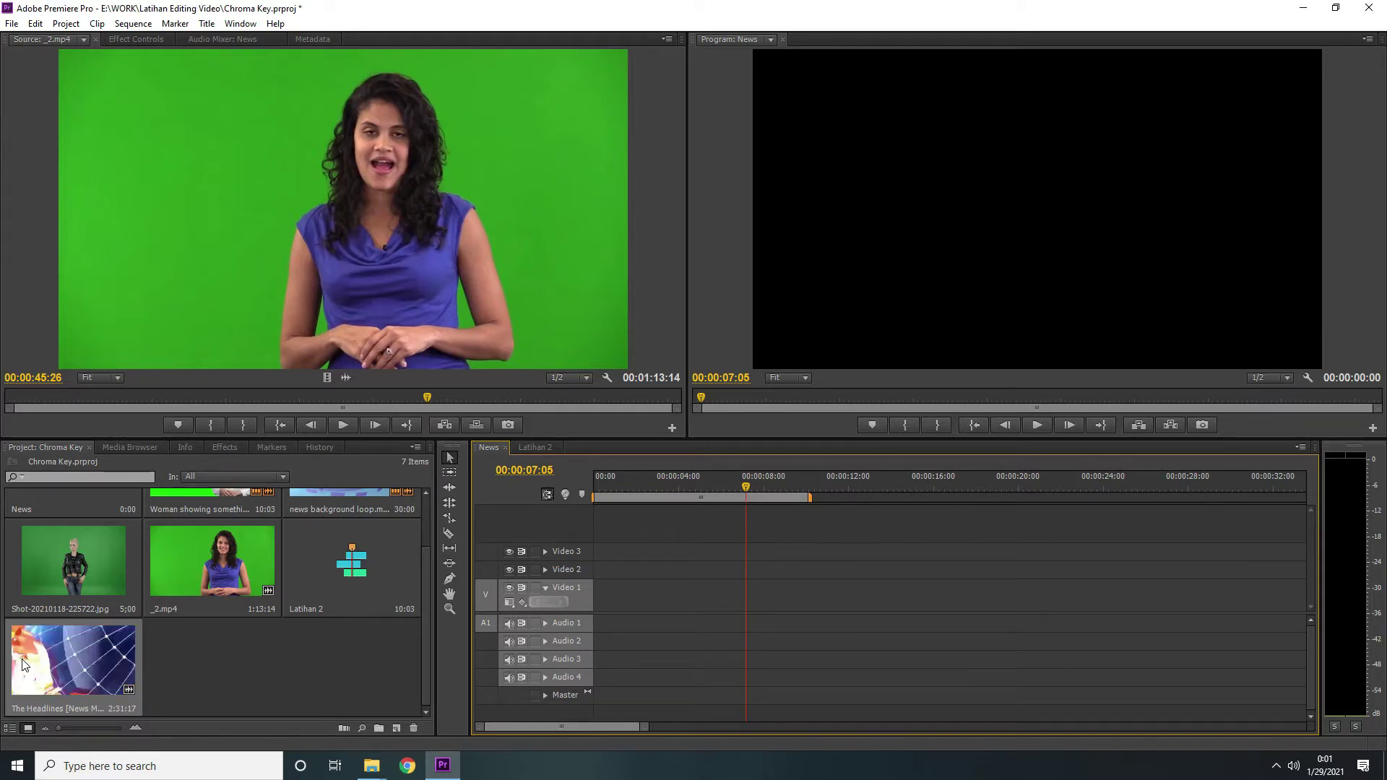
left_click_drag(22, 663, 615, 594)
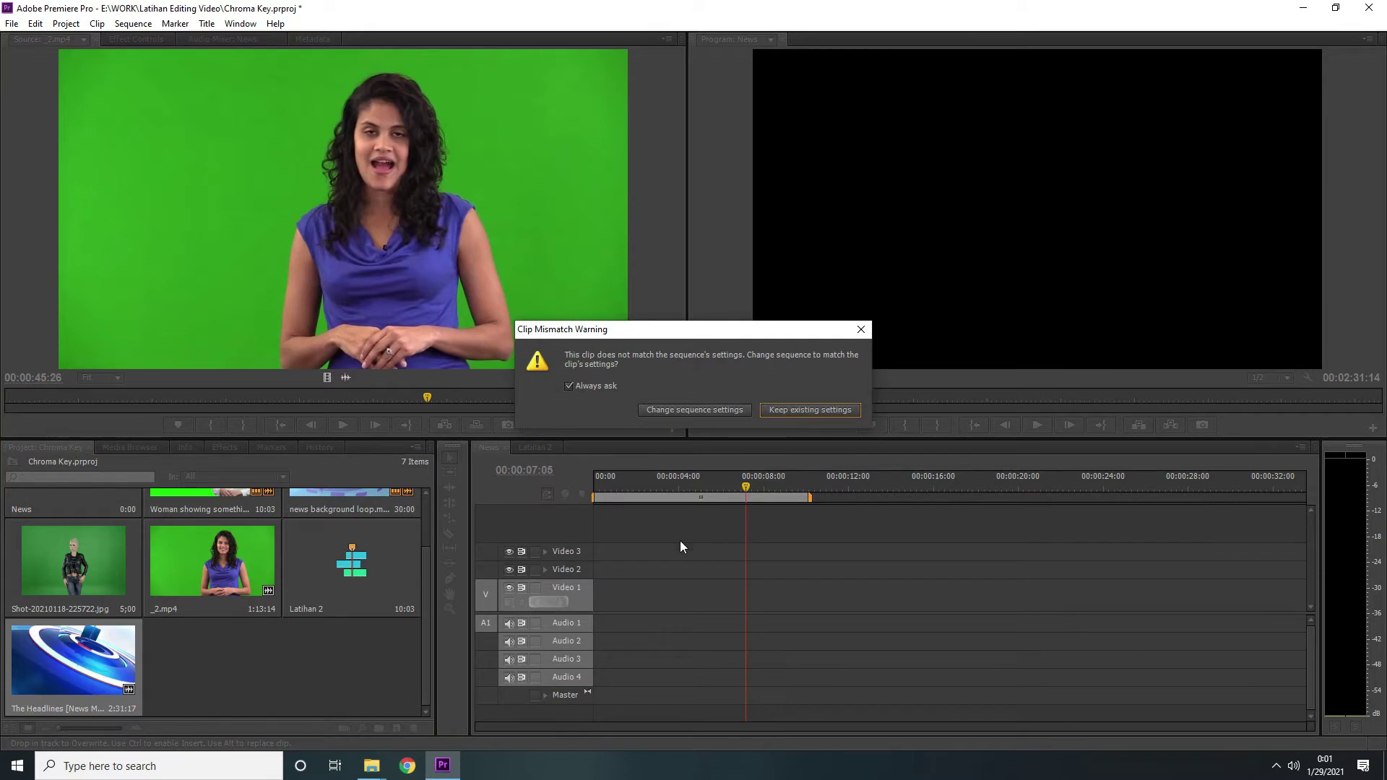
left_click(811, 409)
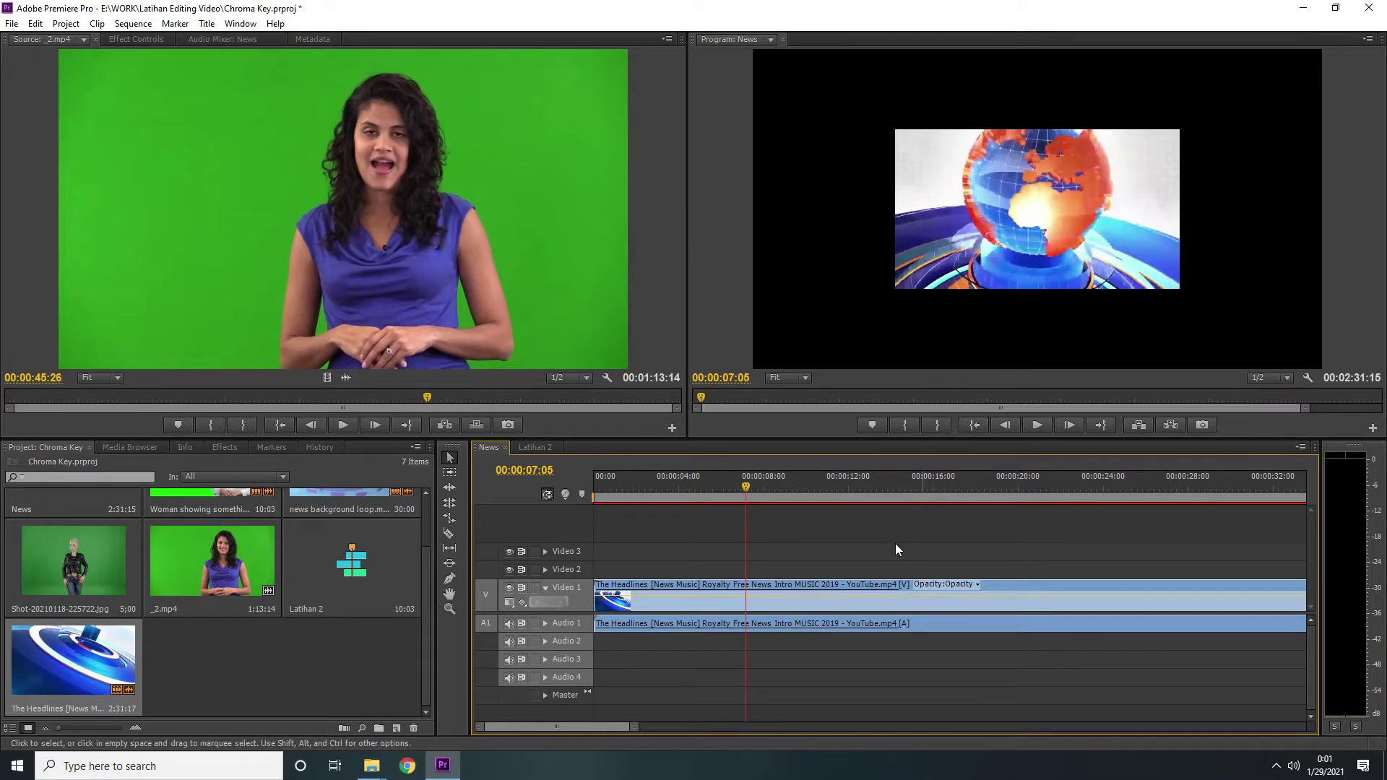
Step: Set the scale of "The Headlines" clip on Video 1 to 200 and check other frames of the enlarged picture
left_click(734, 607)
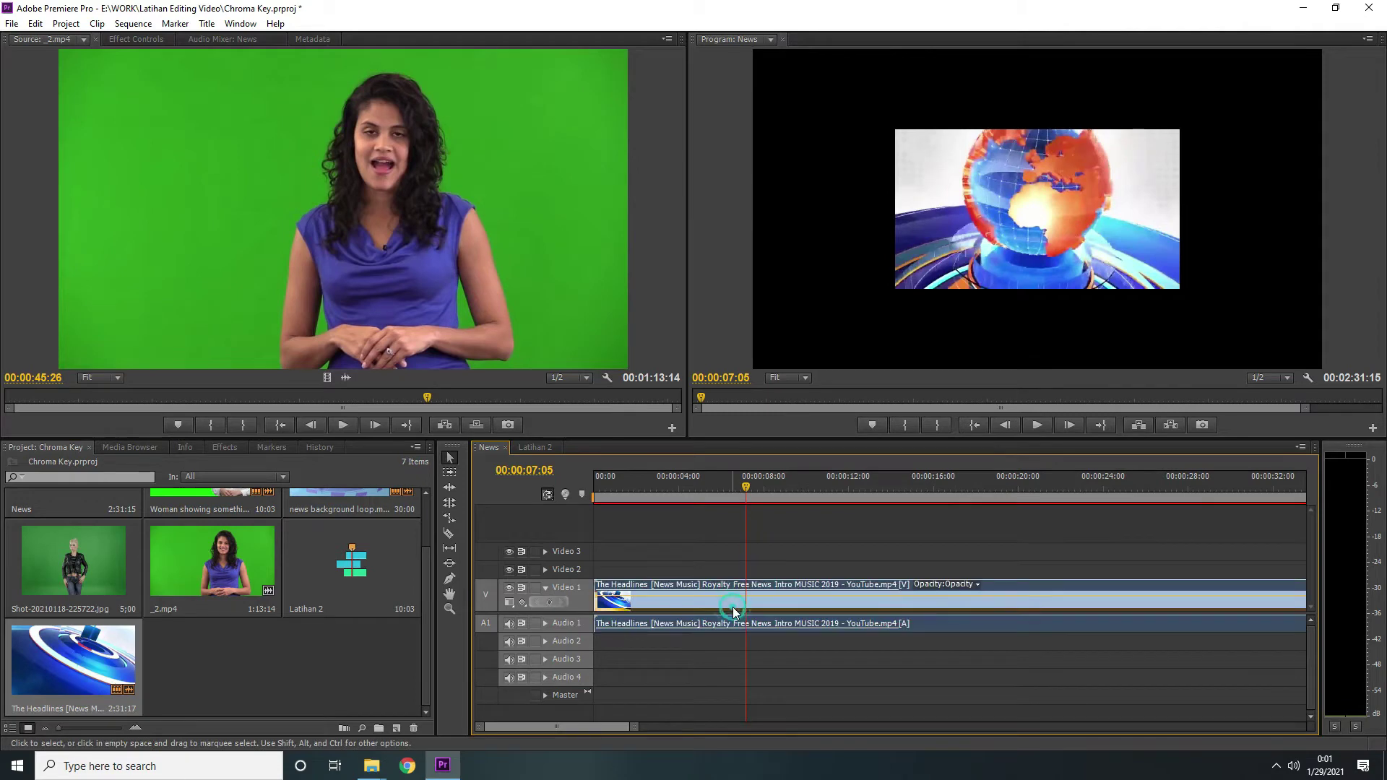
left_click(137, 39)
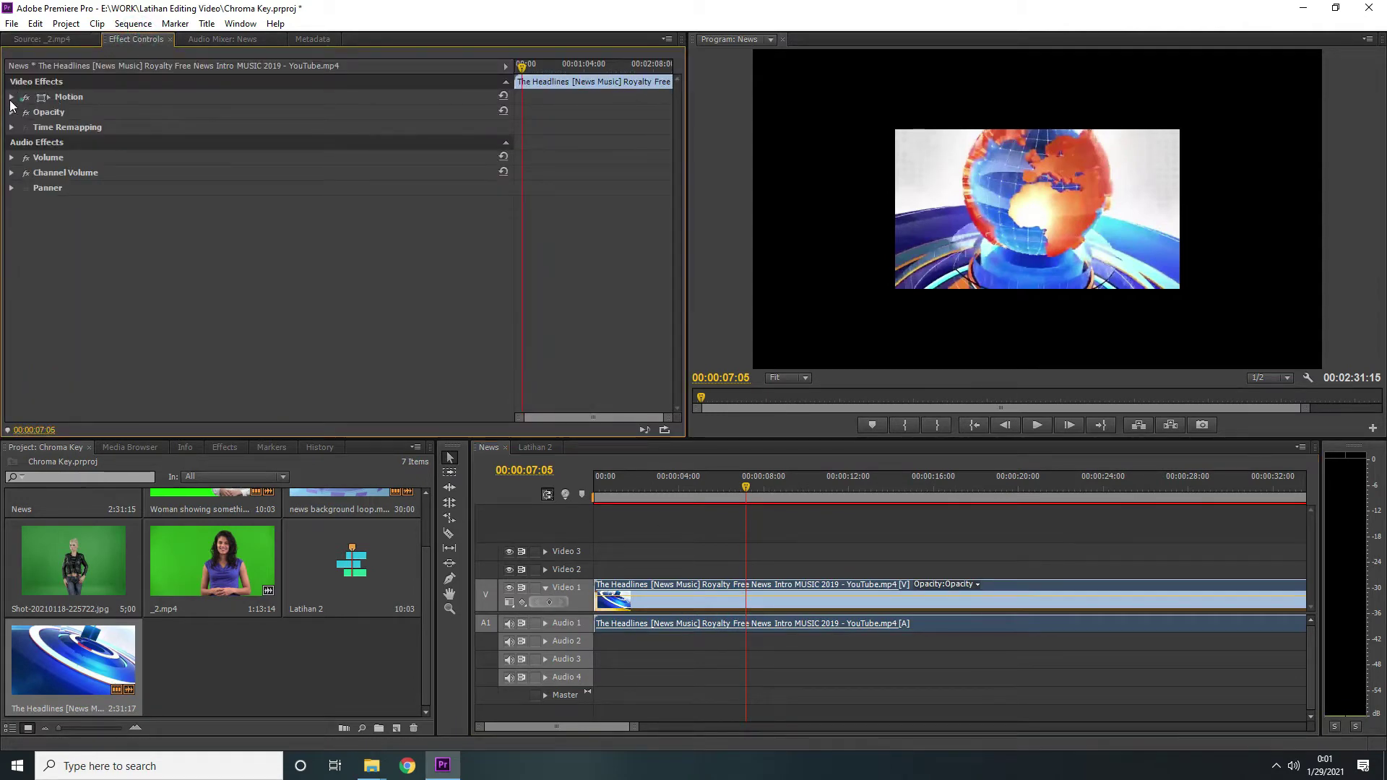
left_click(11, 97)
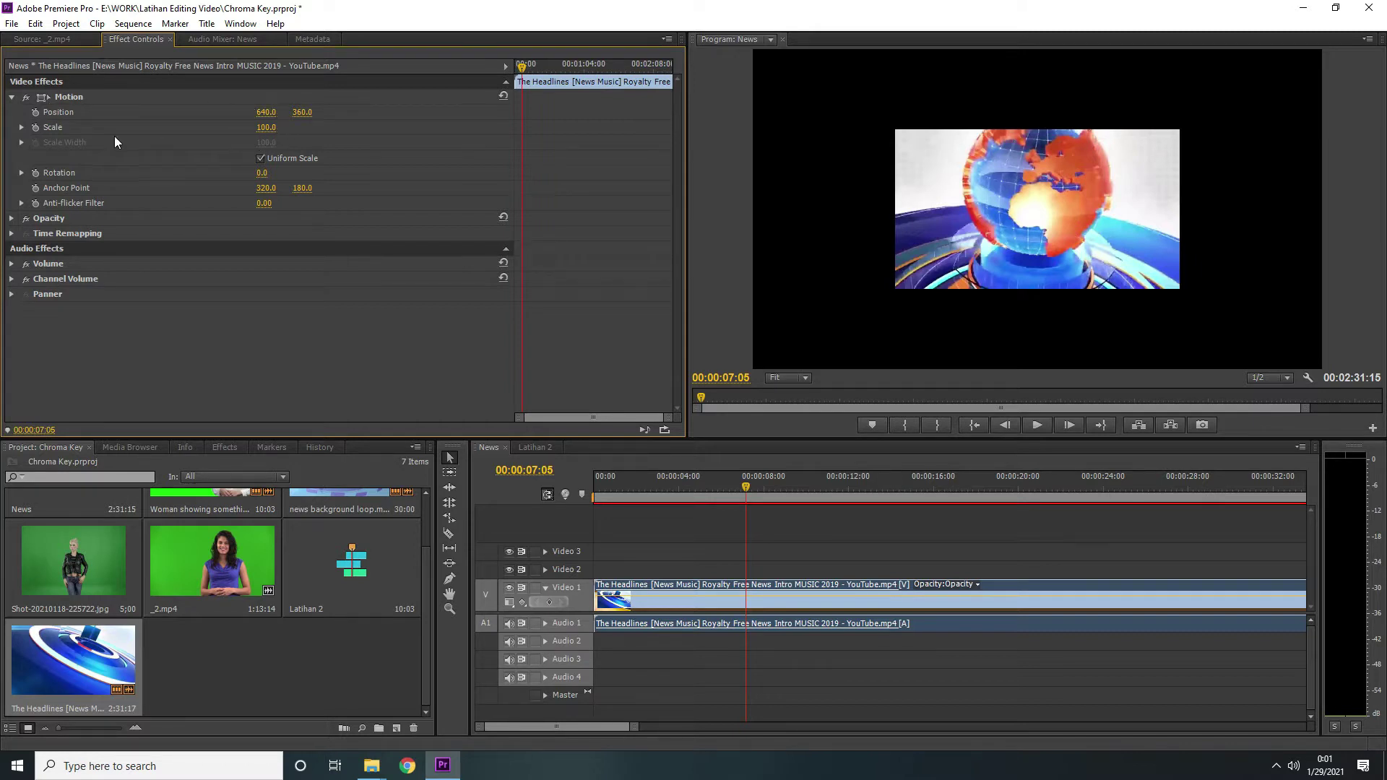
left_click_drag(265, 129, 273, 128)
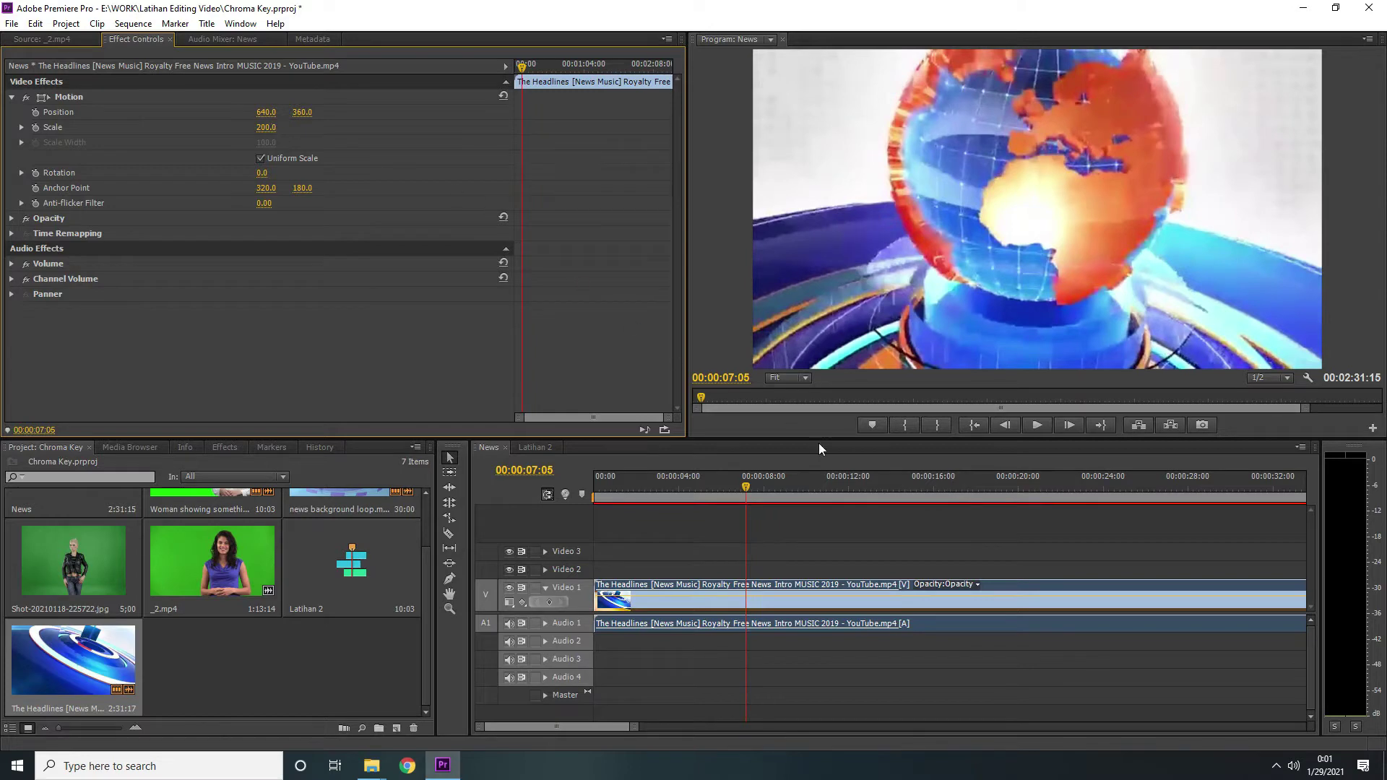
left_click_drag(712, 487, 790, 497)
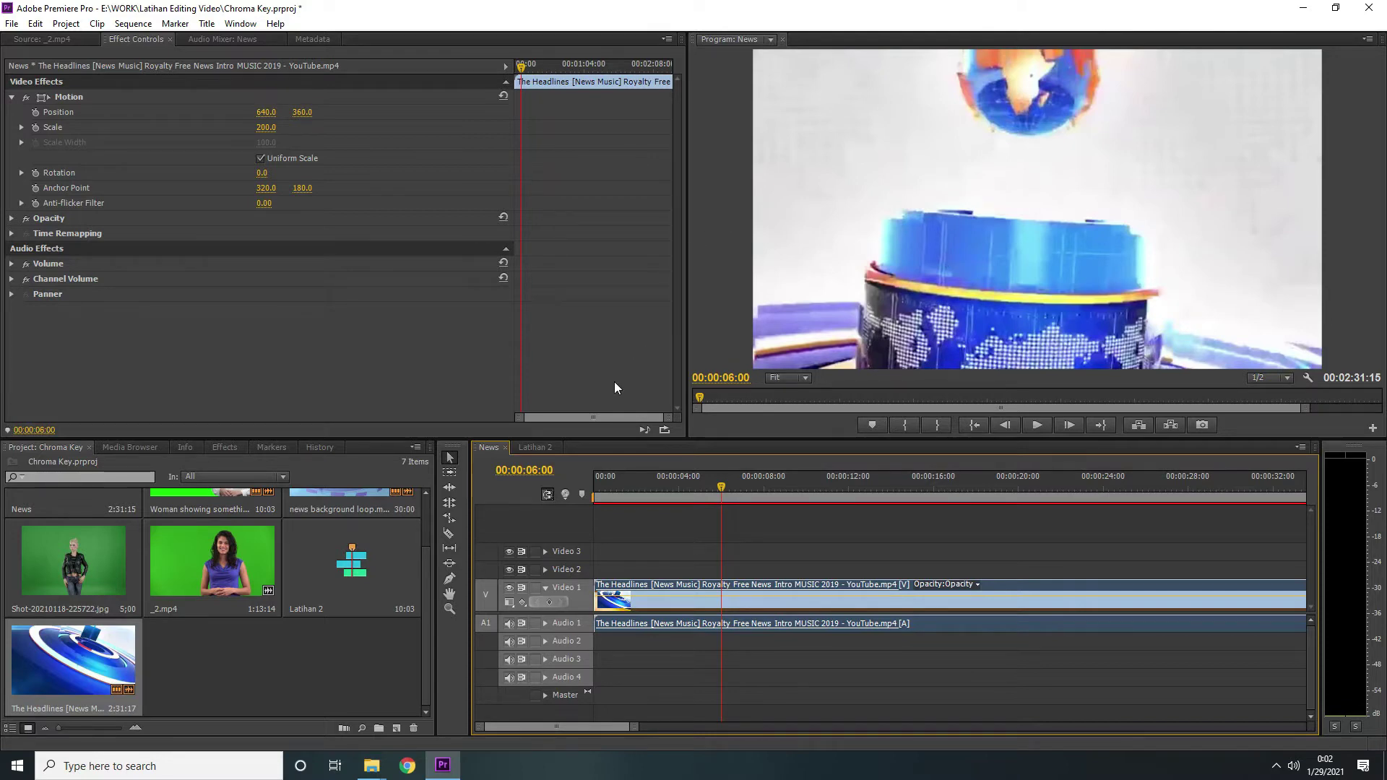
Step: Collapse the Motion settings and preview the News sequence from its start for a few seconds
left_click(13, 97)
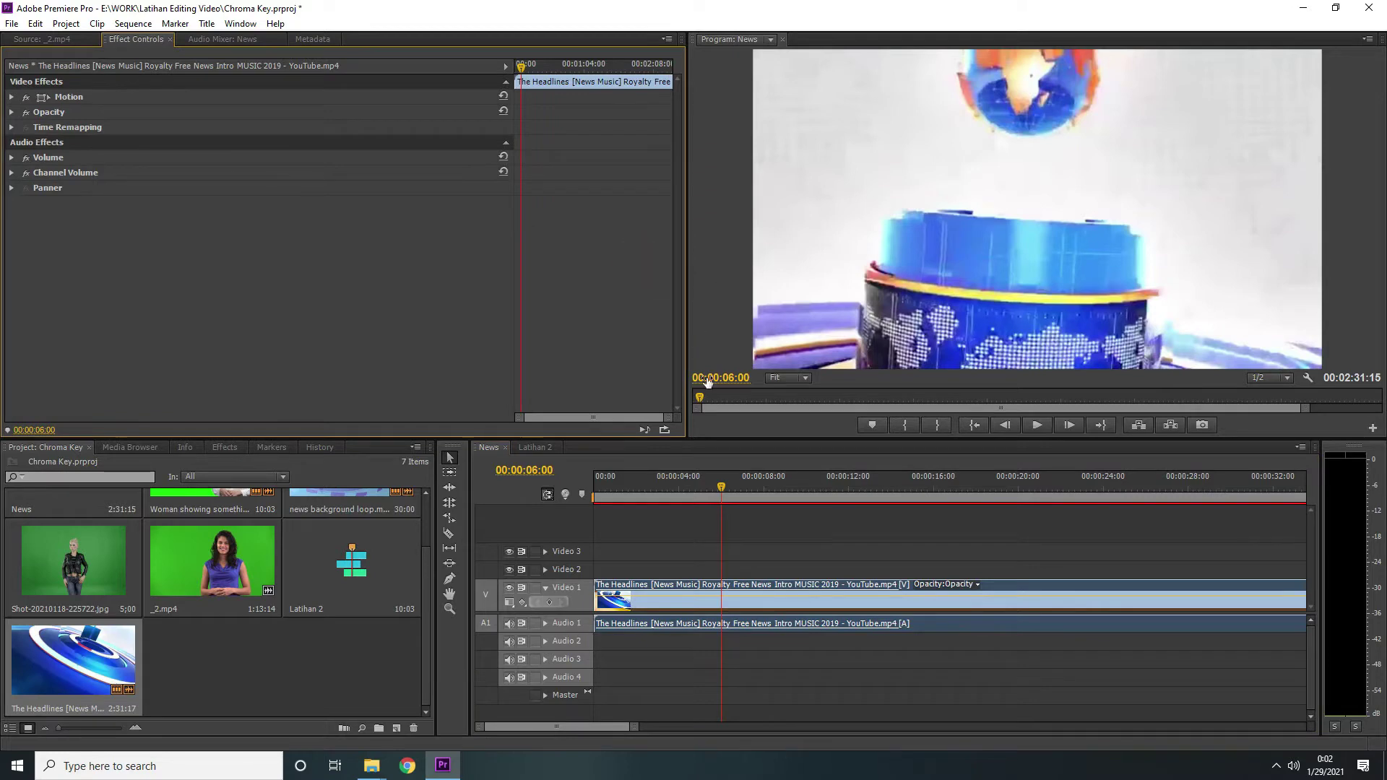
left_click(974, 426)
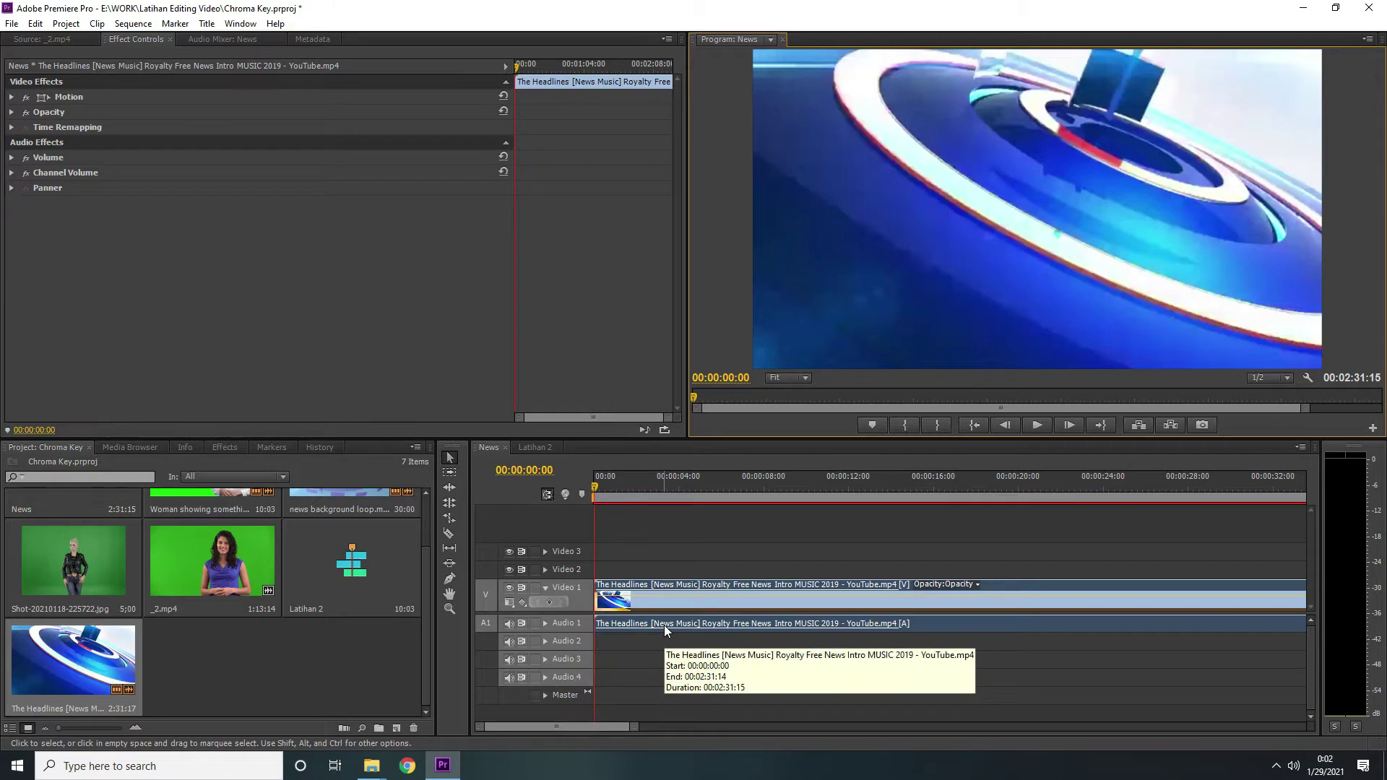
left_click(1041, 426)
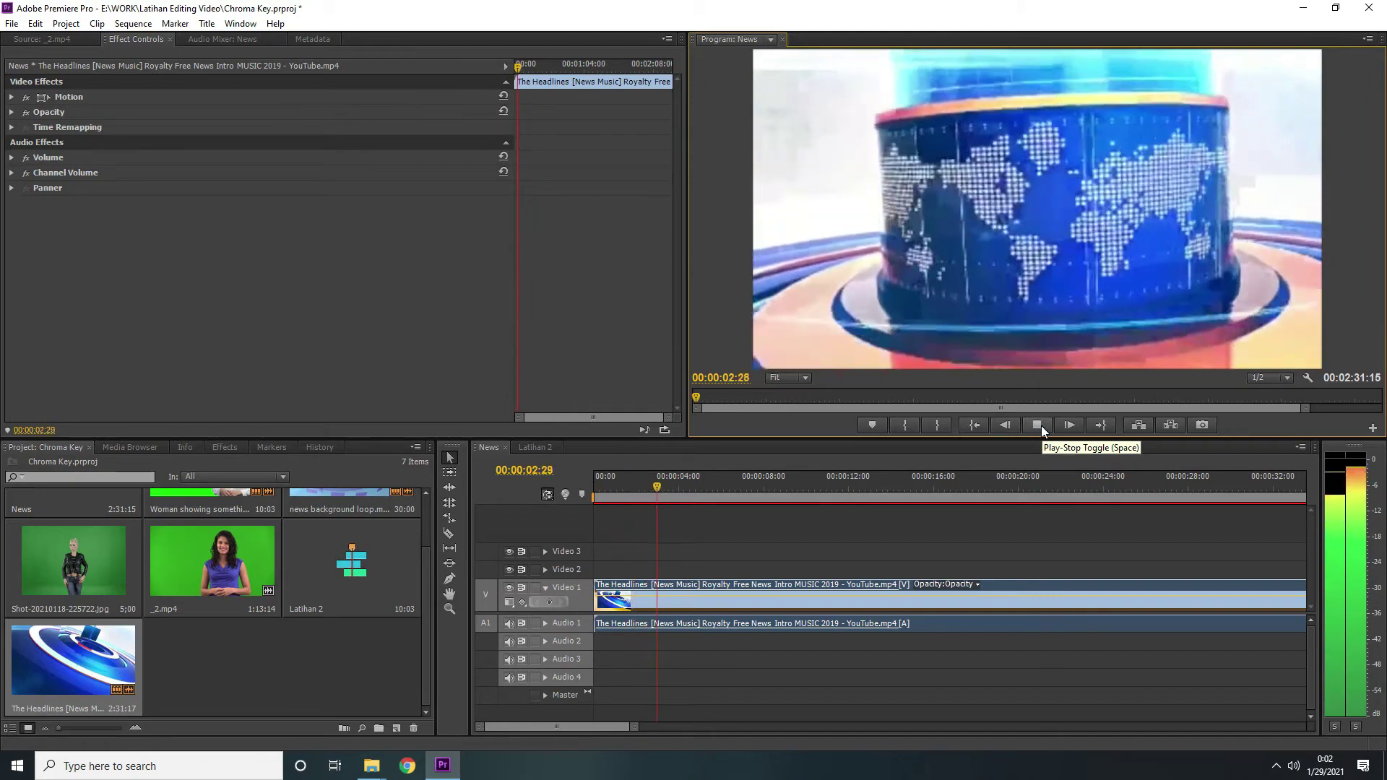
left_click(1041, 426)
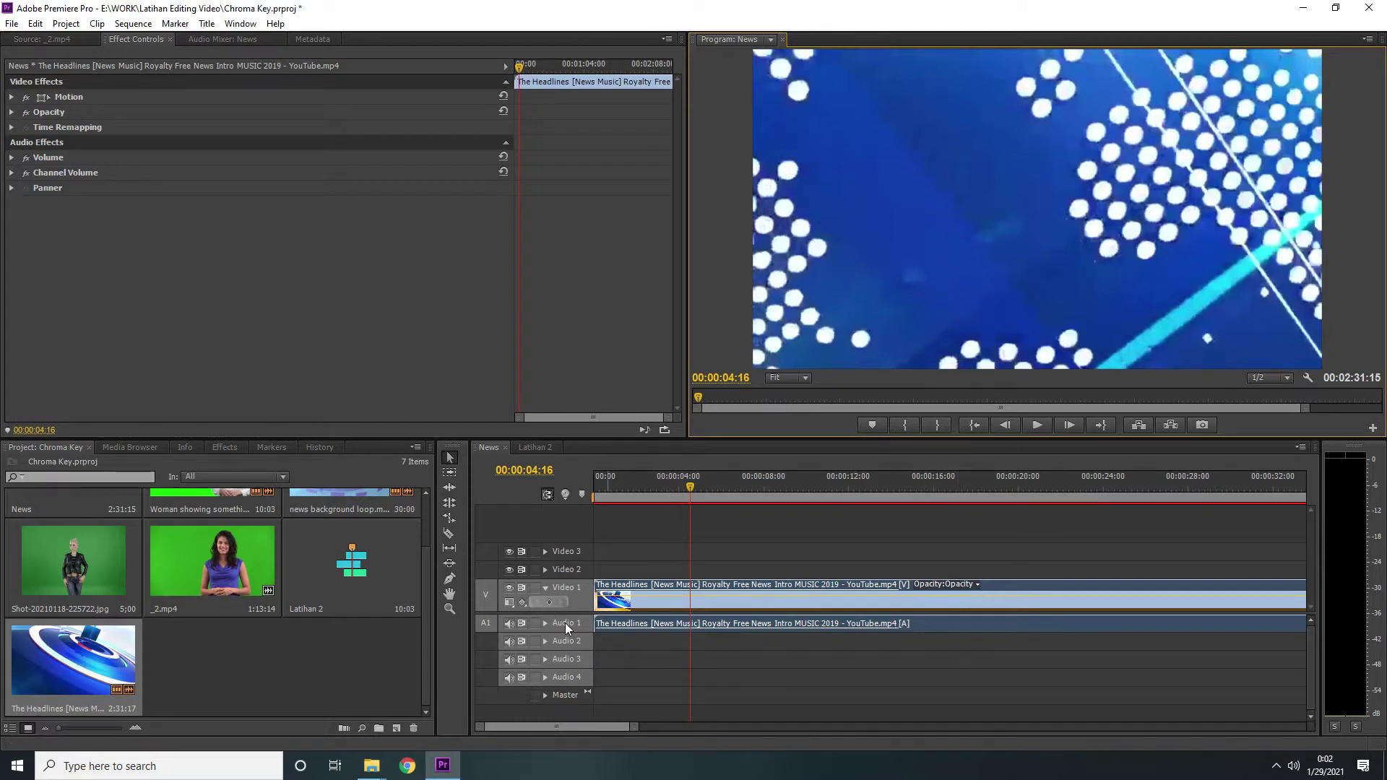
Step: Expand the Audio 1 track to show the waveform of "The Headlines" clip, keeping Video 1 expanded
left_click(496, 497)
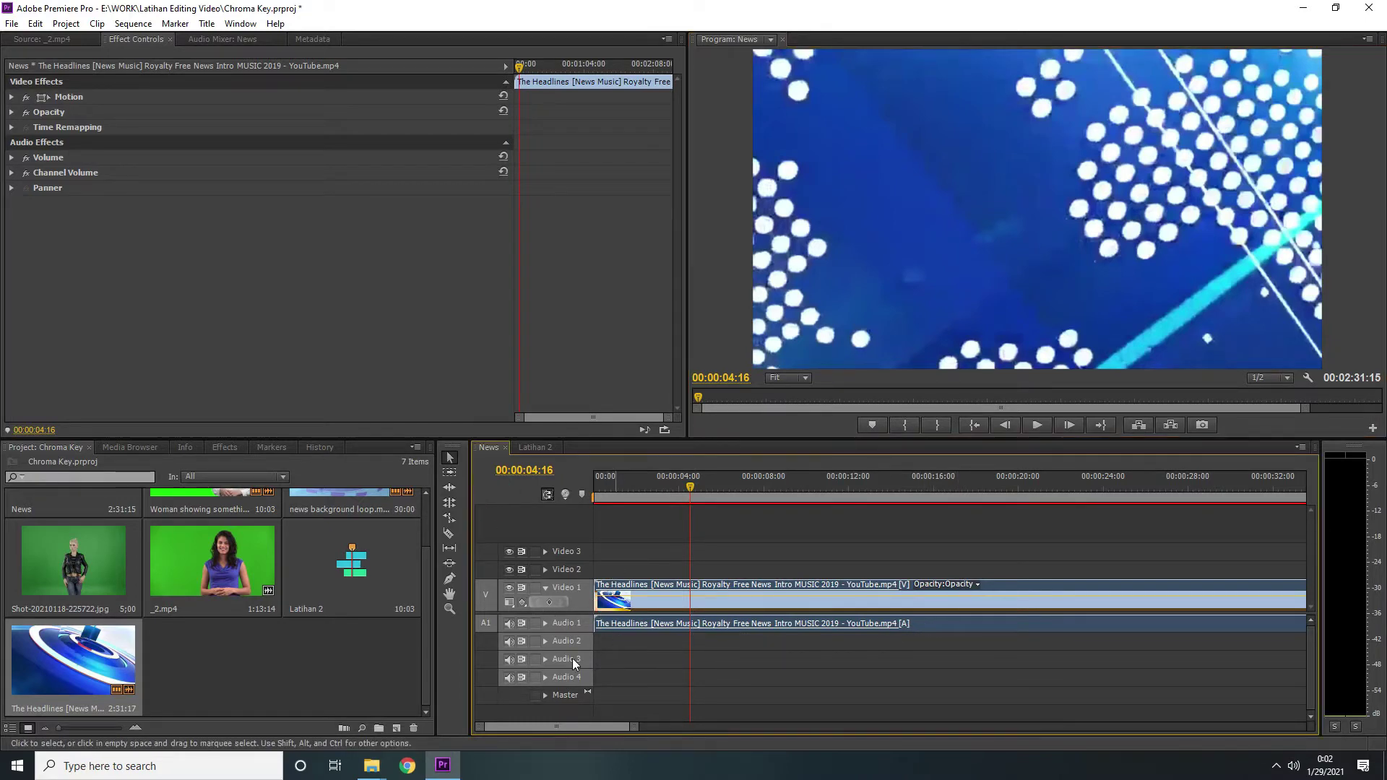
left_click(545, 588)
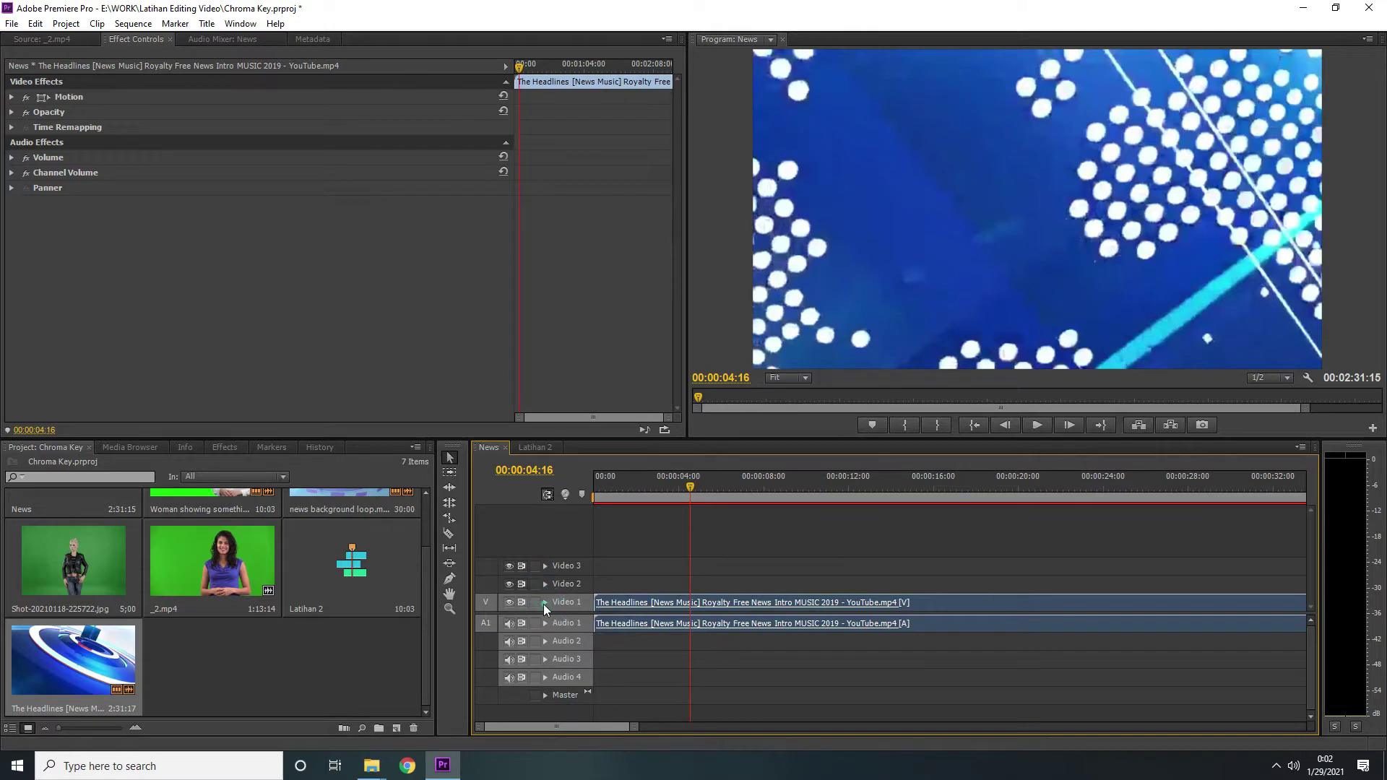
left_click(544, 603)
left_click(544, 623)
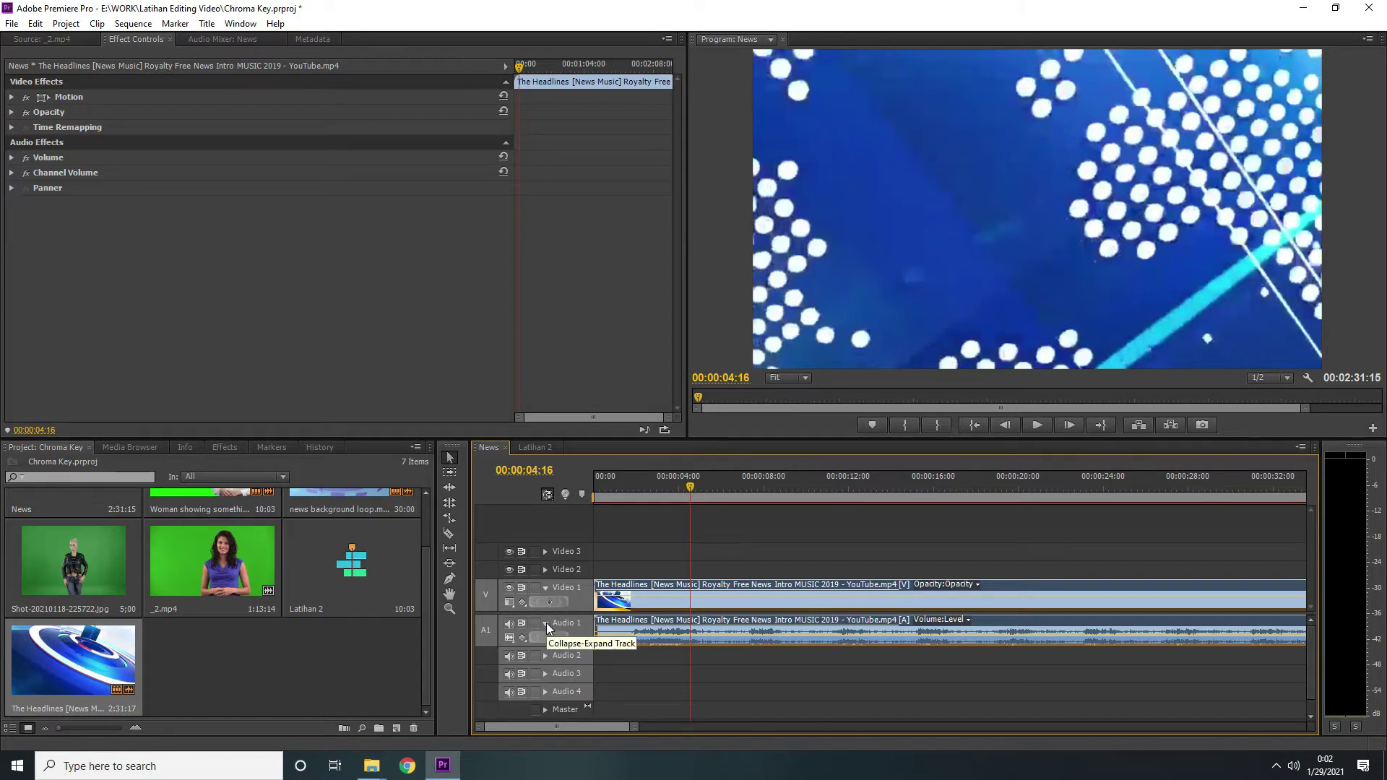
left_click(1276, 765)
left_click(1277, 766)
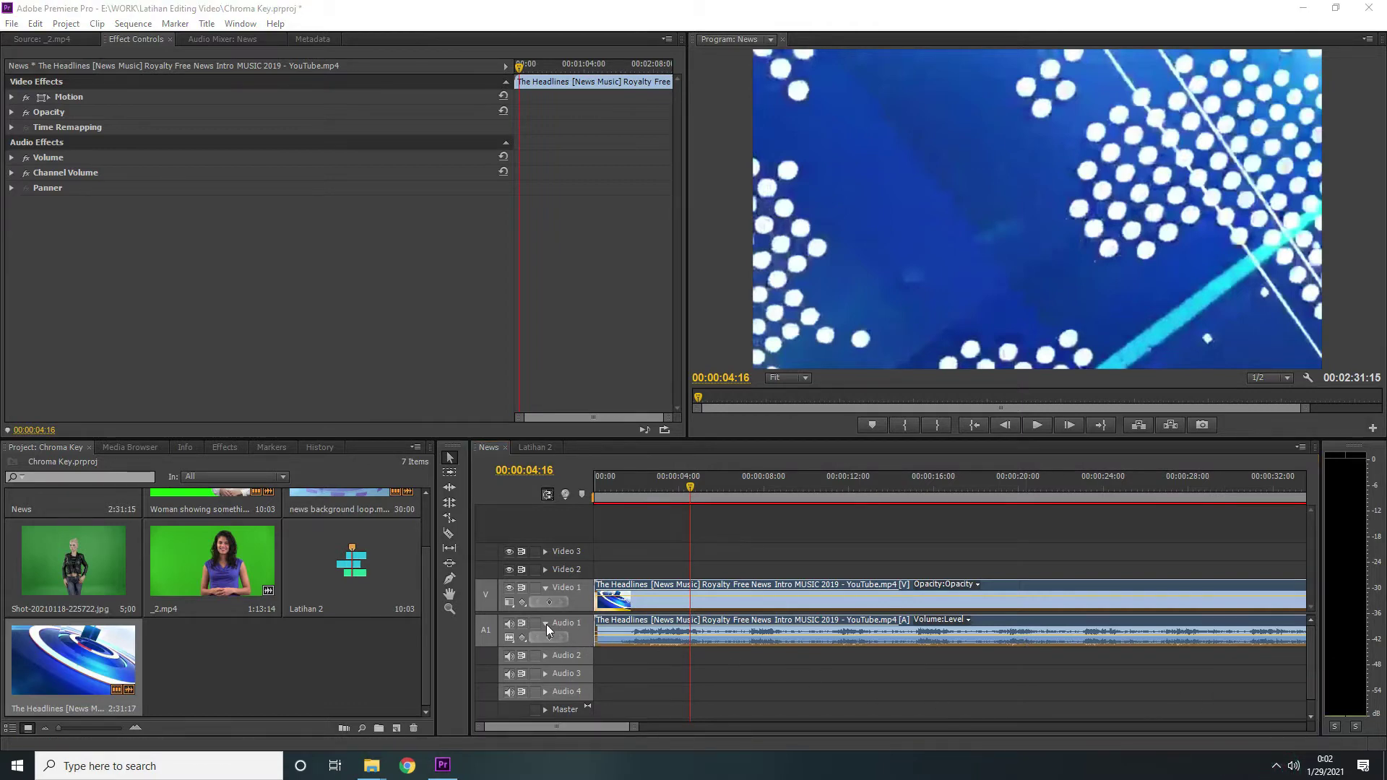
Step: Open "The Headlines" clip from the timeline in the Source Monitor and close all clips loaded there
left_click(807, 632)
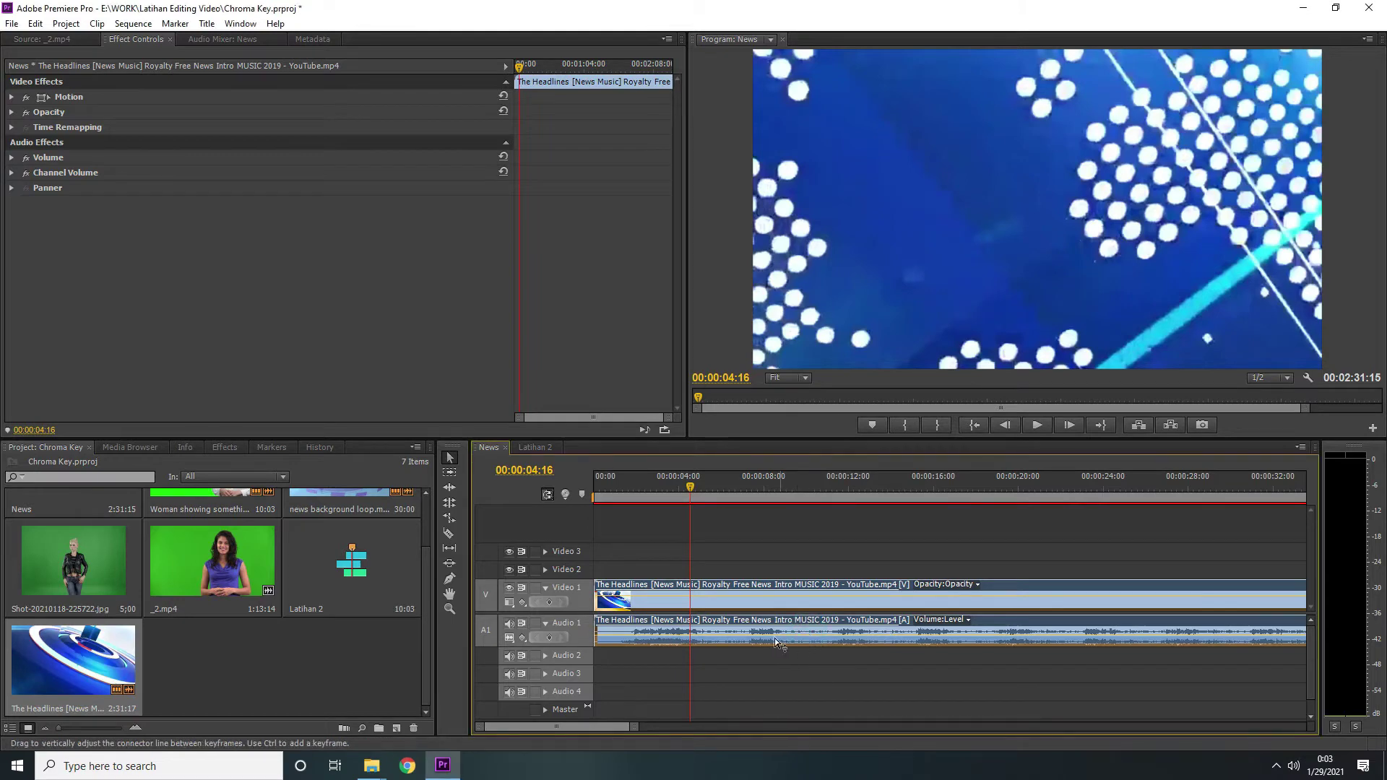
double_click(771, 631)
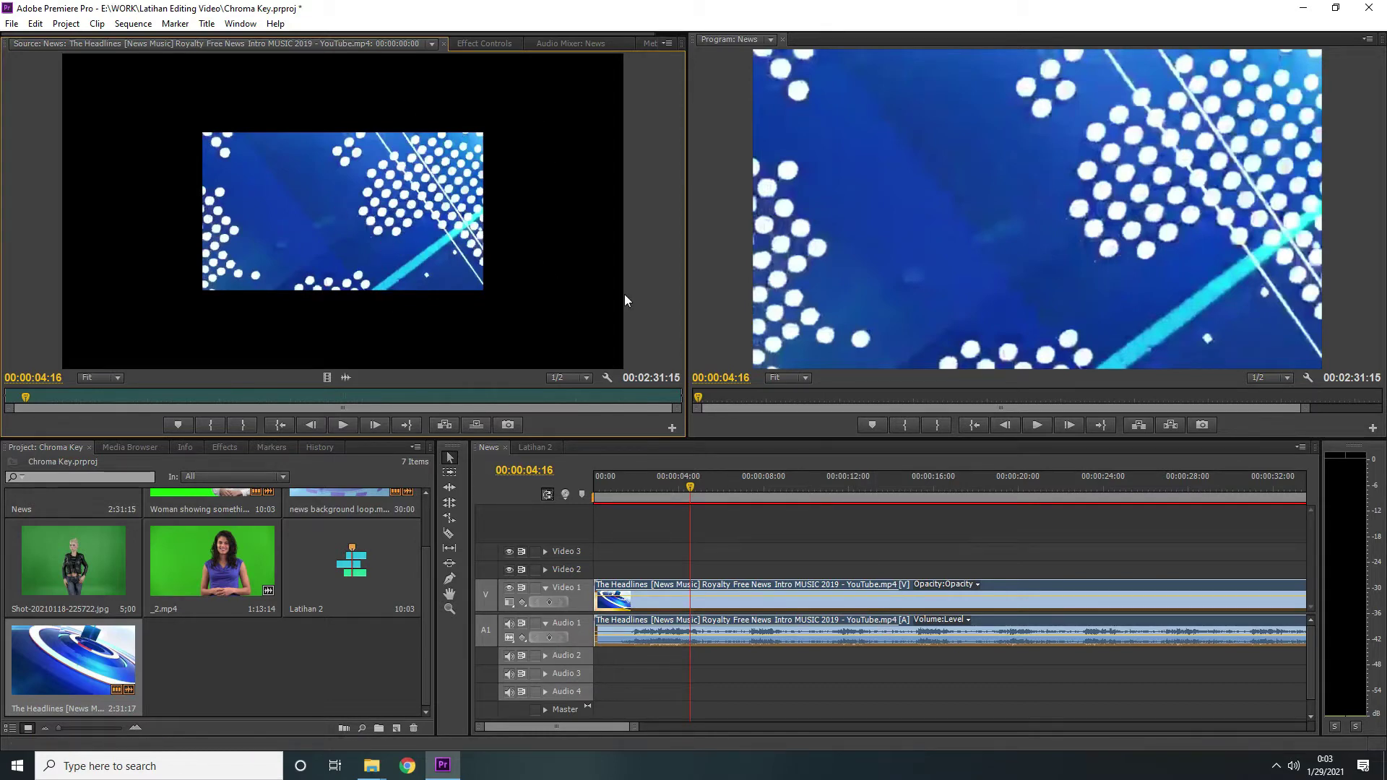
left_click(431, 44)
left_click(426, 63)
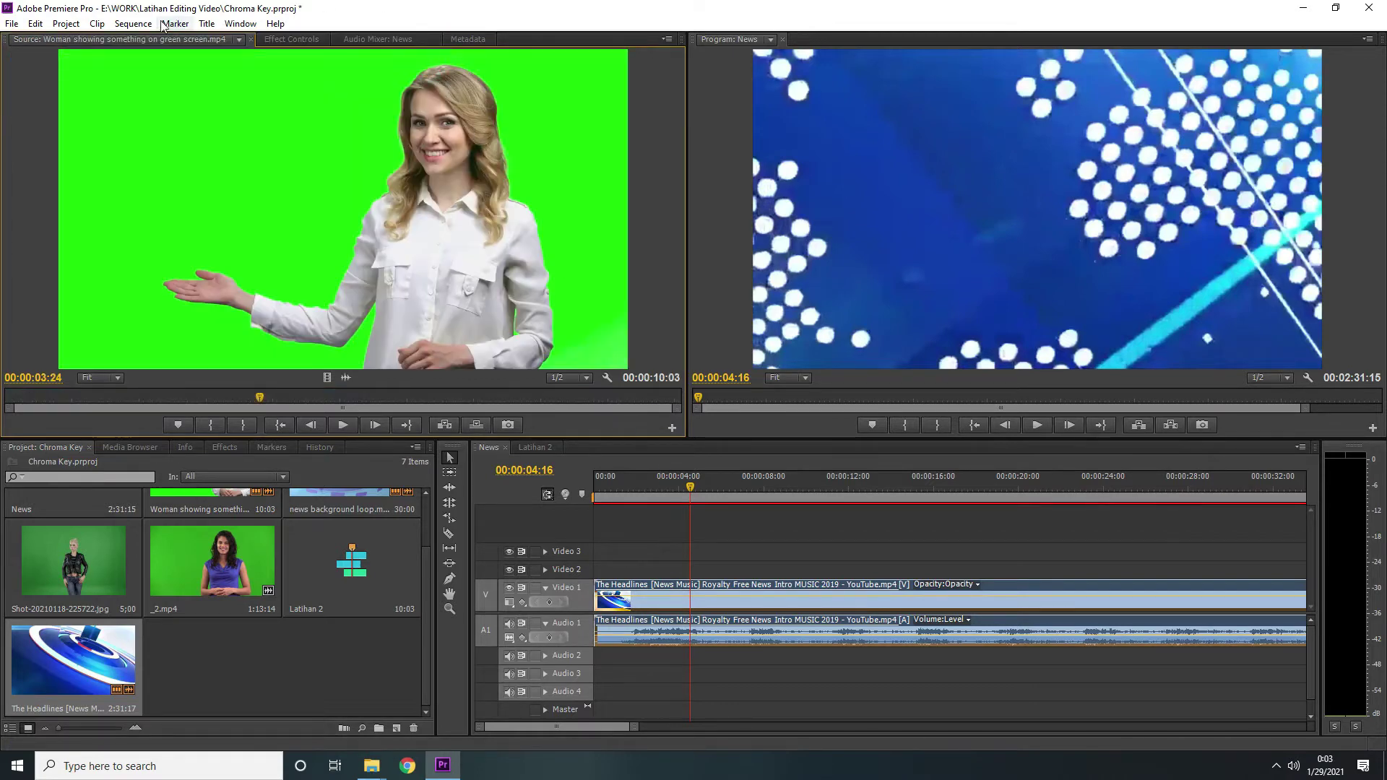
left_click(237, 39)
left_click(282, 108)
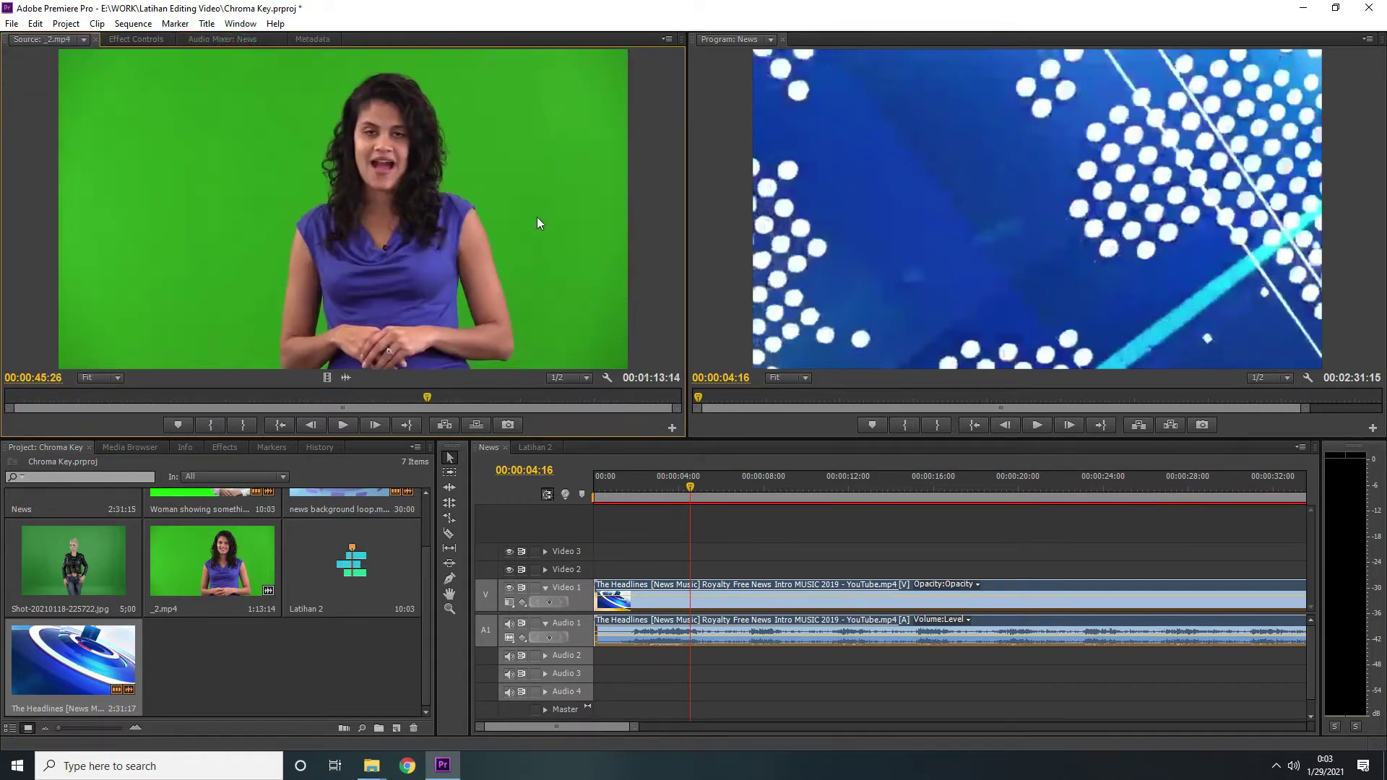
left_click(87, 39)
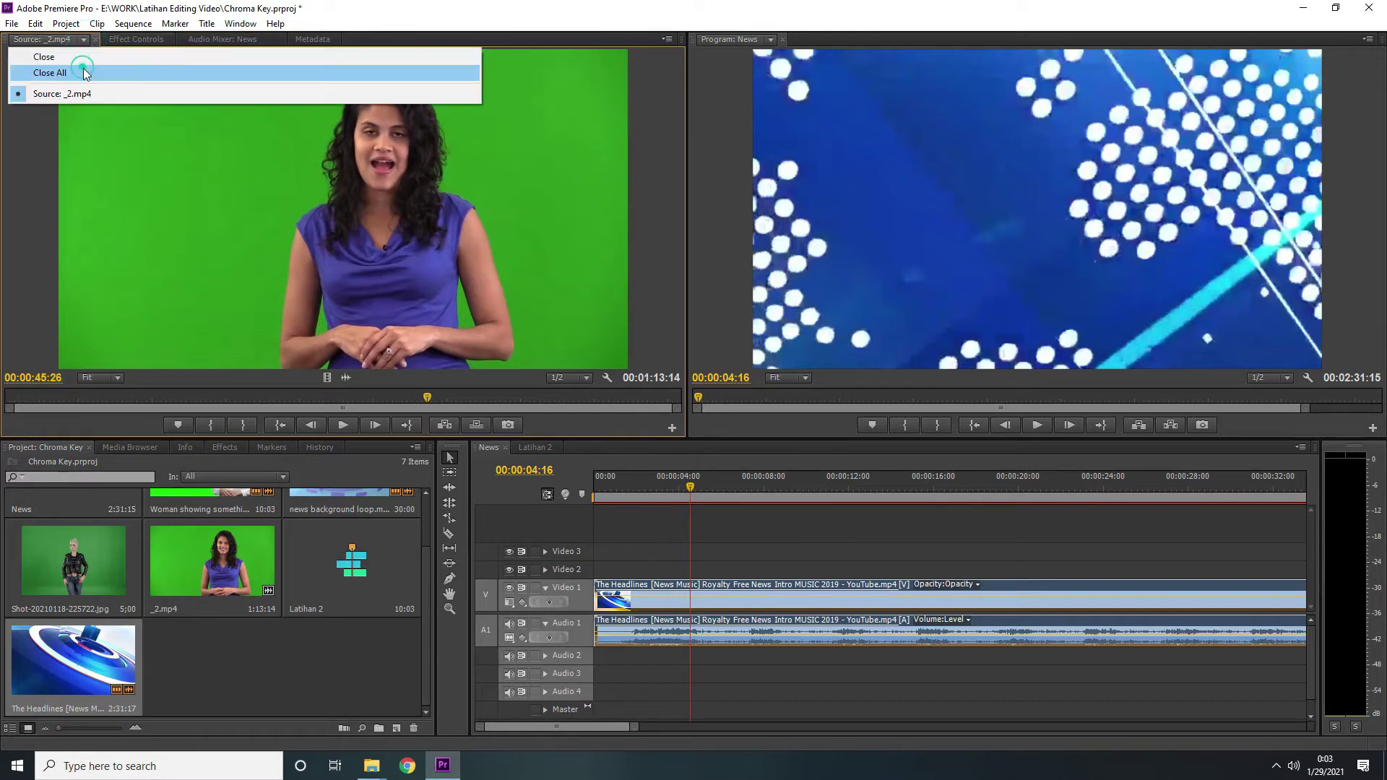
left_click(76, 67)
Step: Unlink the audio from the video of "The Headlines" clip and check that each part can be selected separately
left_click(782, 631)
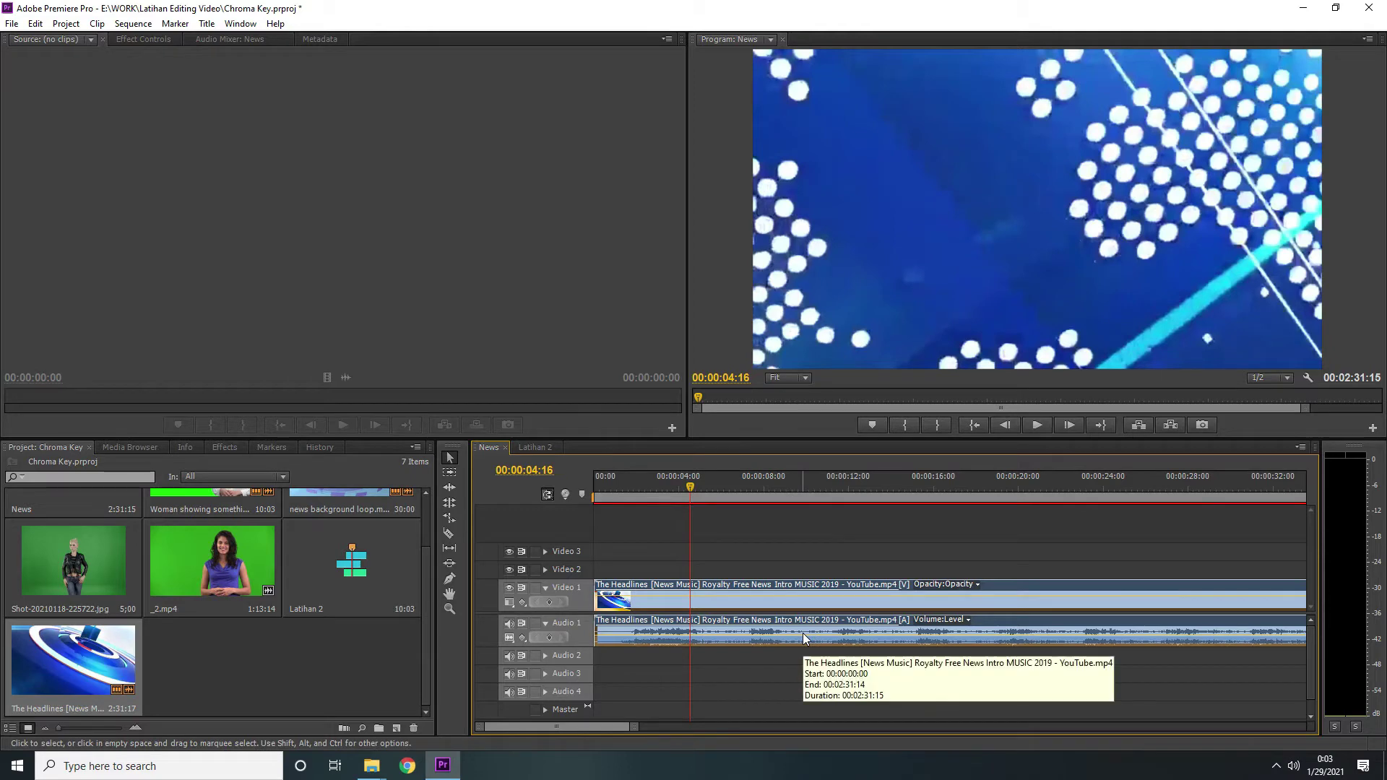
right_click(803, 633)
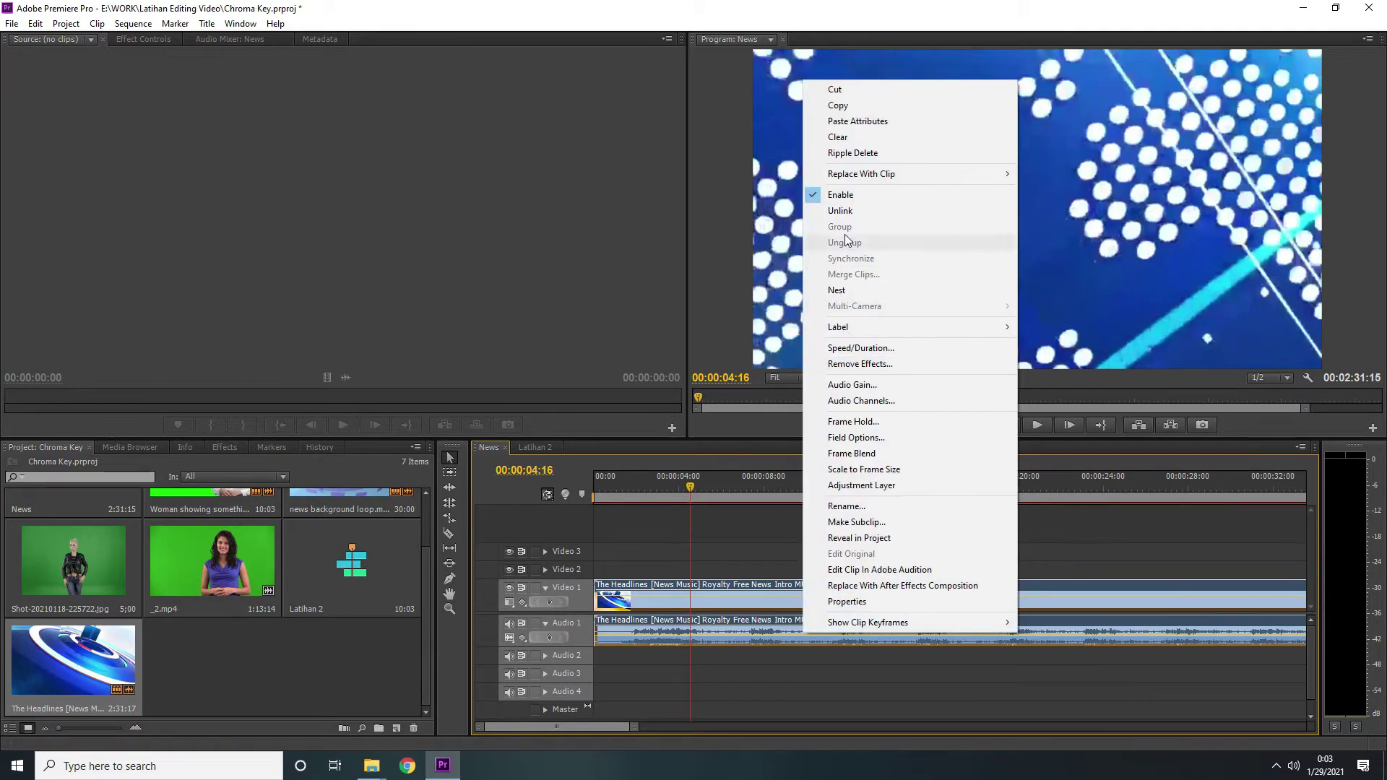
left_click(844, 211)
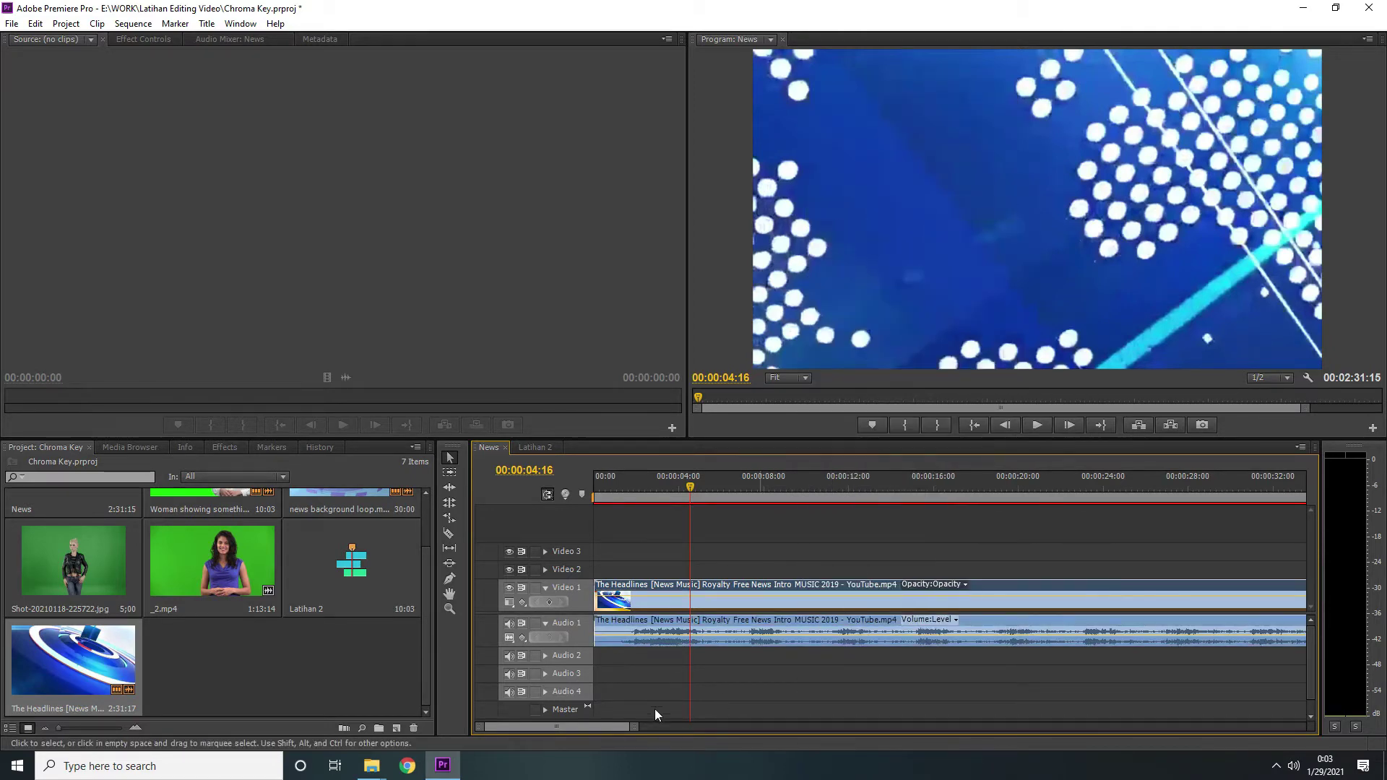
mouse_move(580, 726)
left_mouse_down()
mouse_move(613, 717)
mouse_move(577, 725)
left_mouse_up()
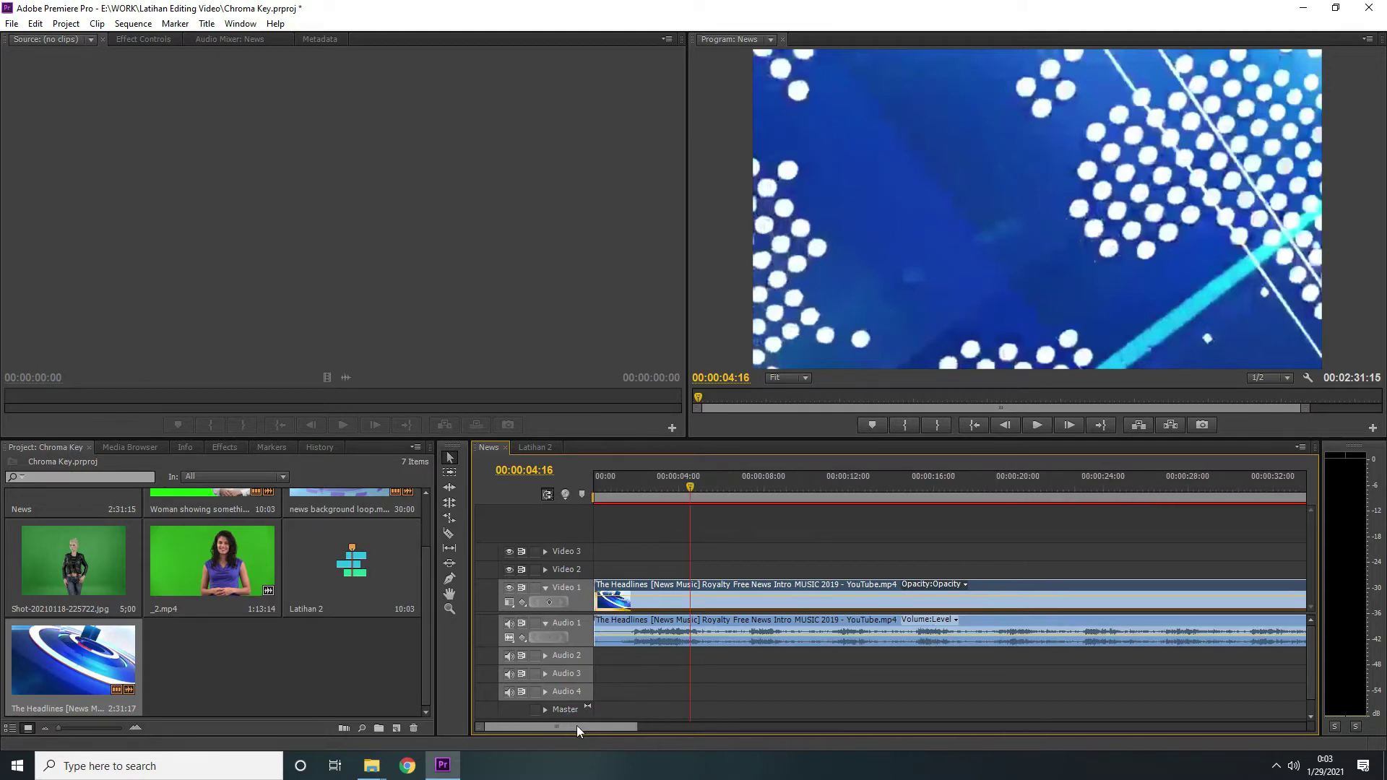
right_click(751, 634)
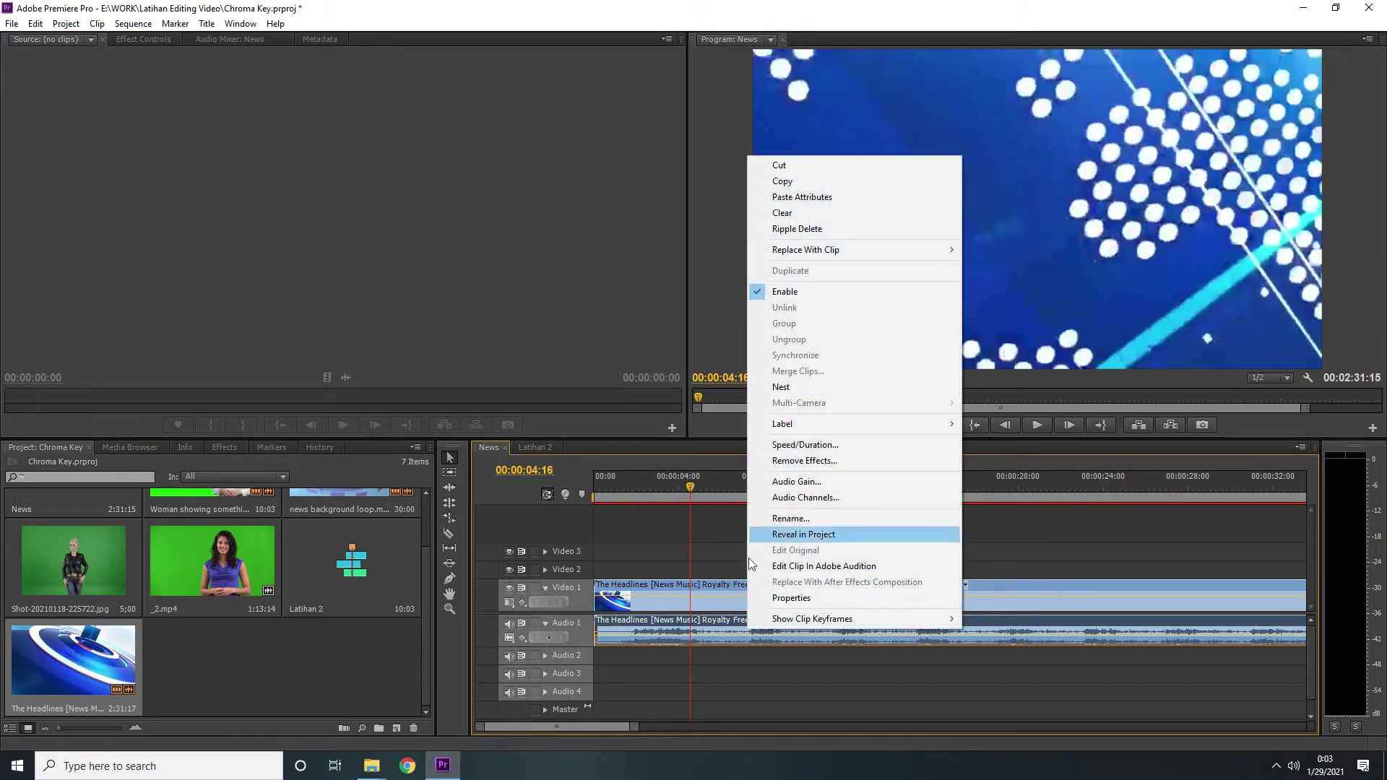
left_click(722, 602)
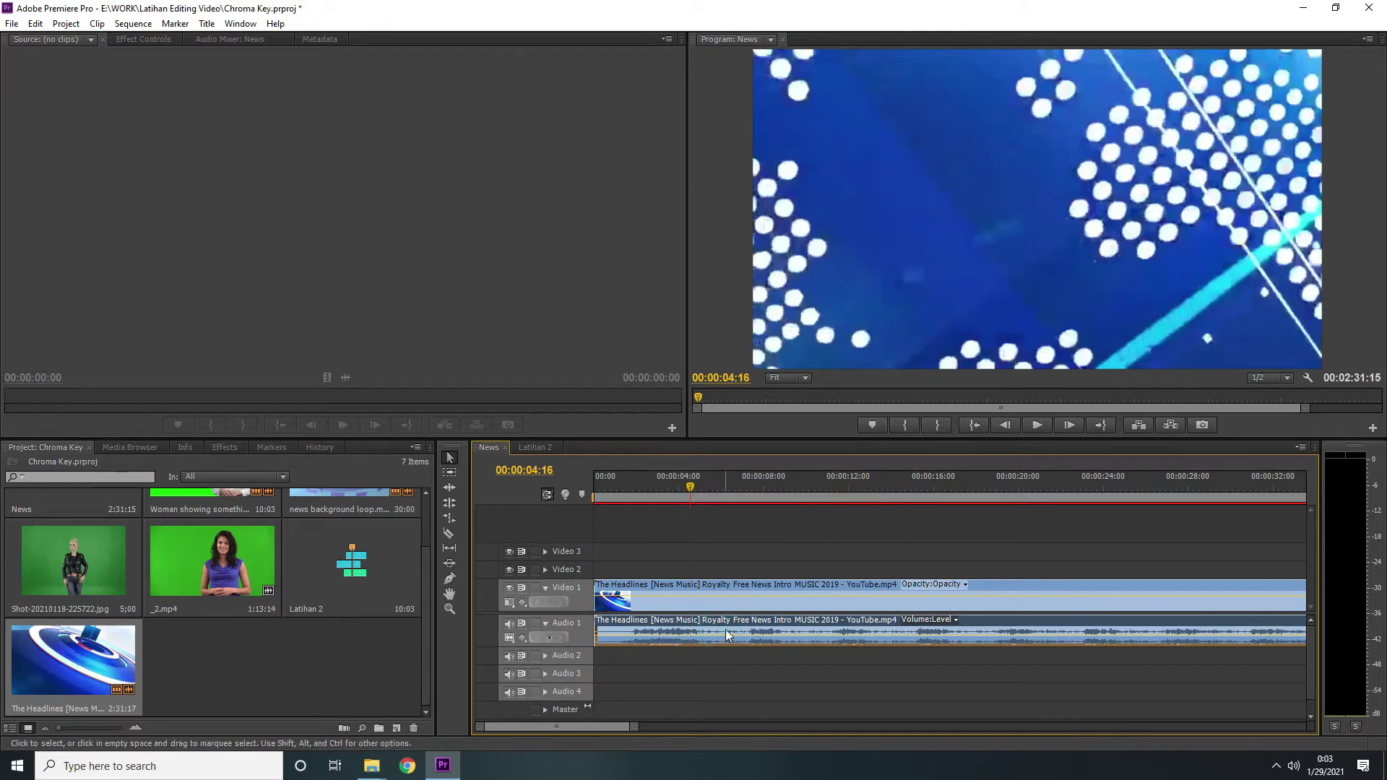
mouse_move(725, 630)
left_mouse_down()
mouse_move(838, 631)
mouse_move(705, 627)
left_mouse_up()
left_click(827, 611)
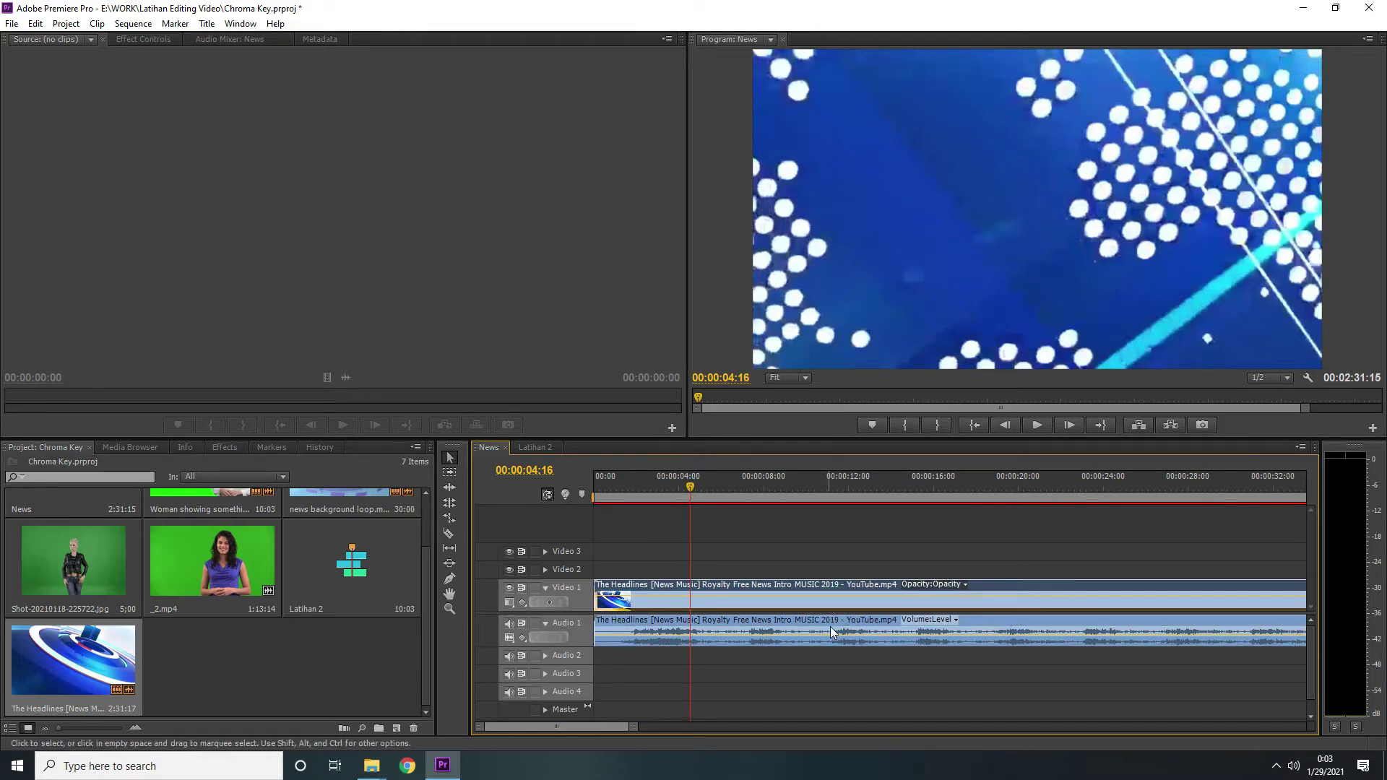
left_click(830, 627)
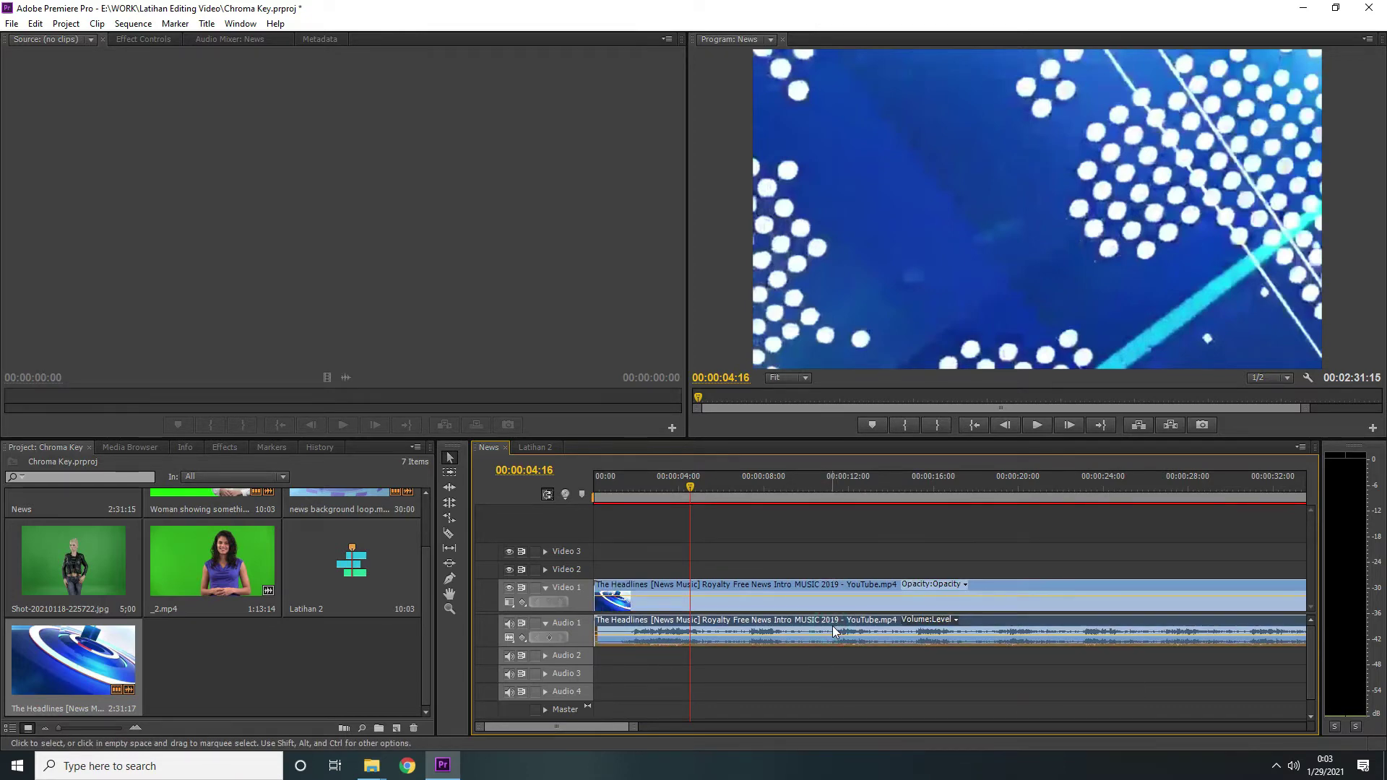
Step: Open the unlinked audio of "The Headlines" in the Source Monitor and listen briefly from about 45 seconds
double_click(832, 625)
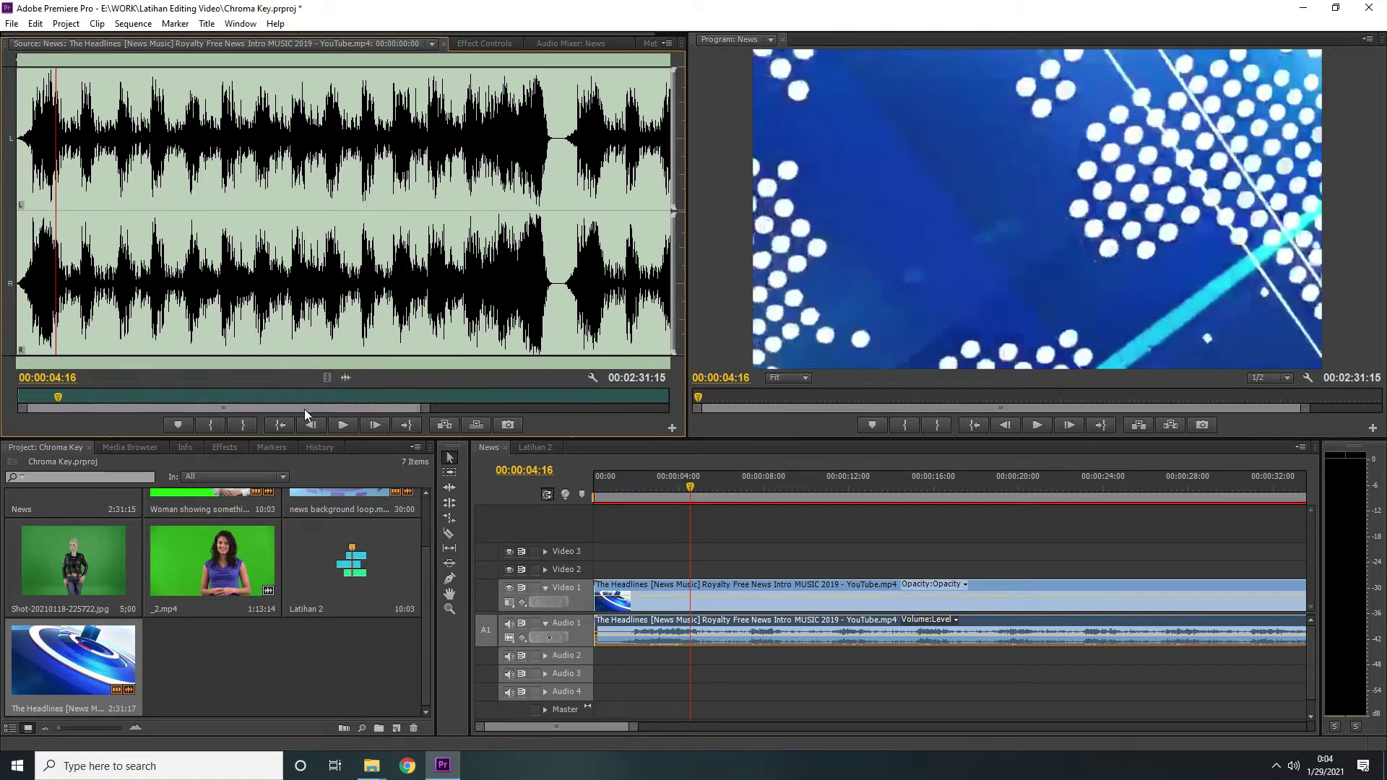
left_click_drag(305, 408, 280, 385)
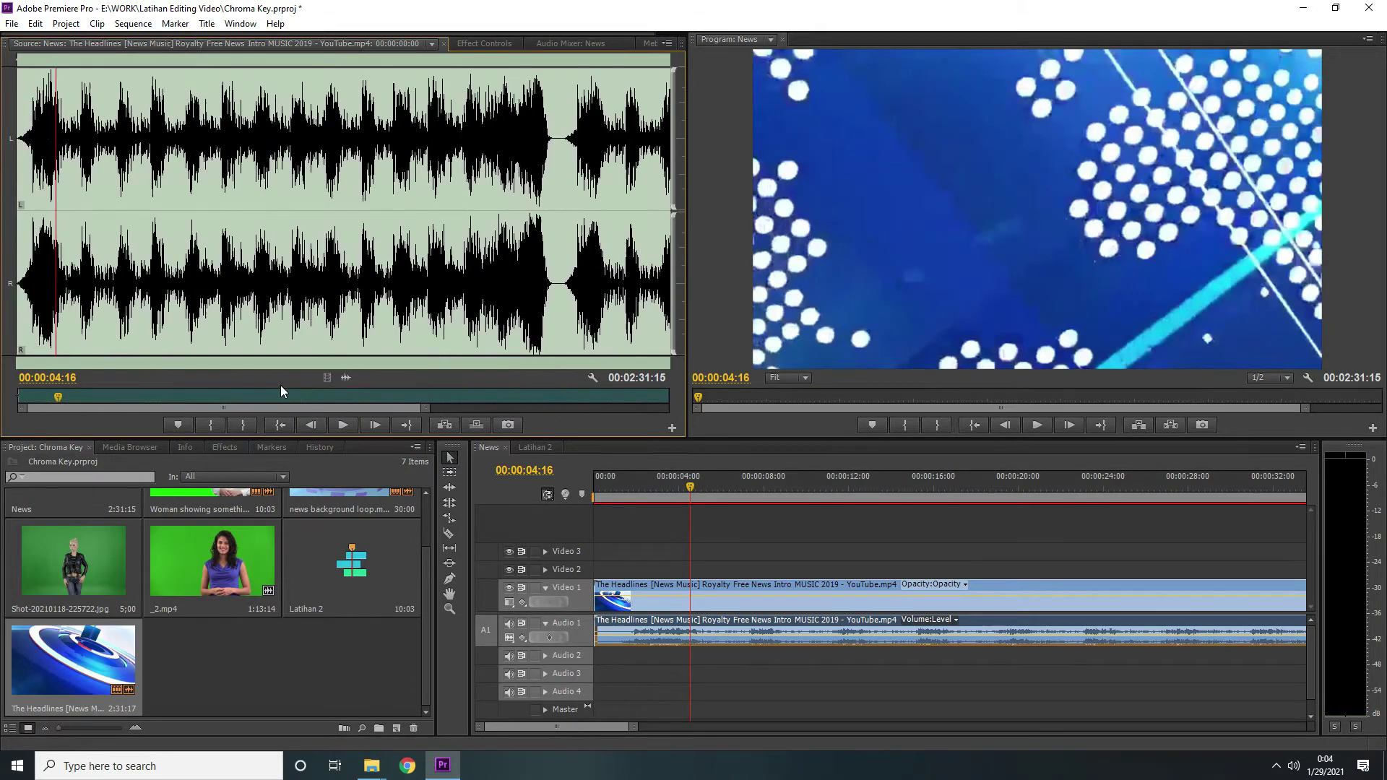
left_click(408, 132)
key("space")
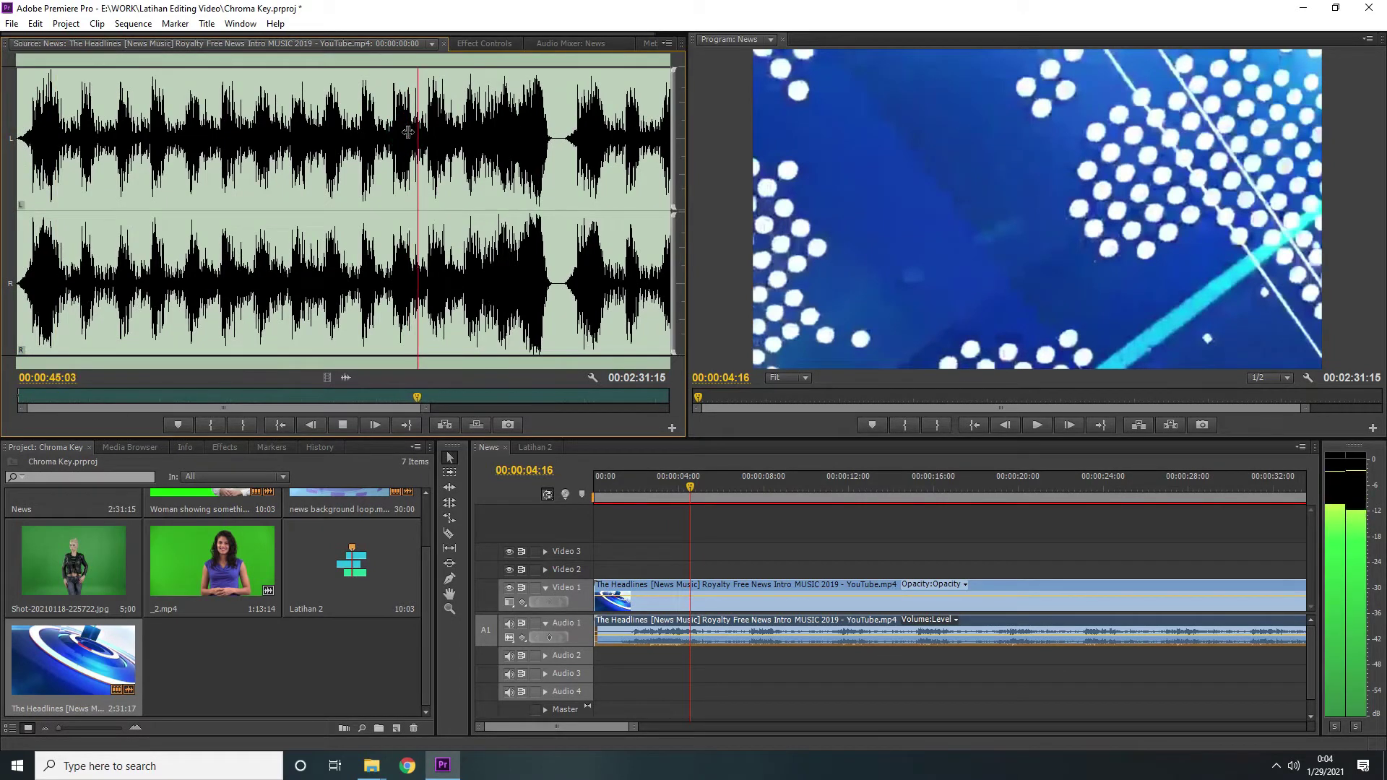
key("space")
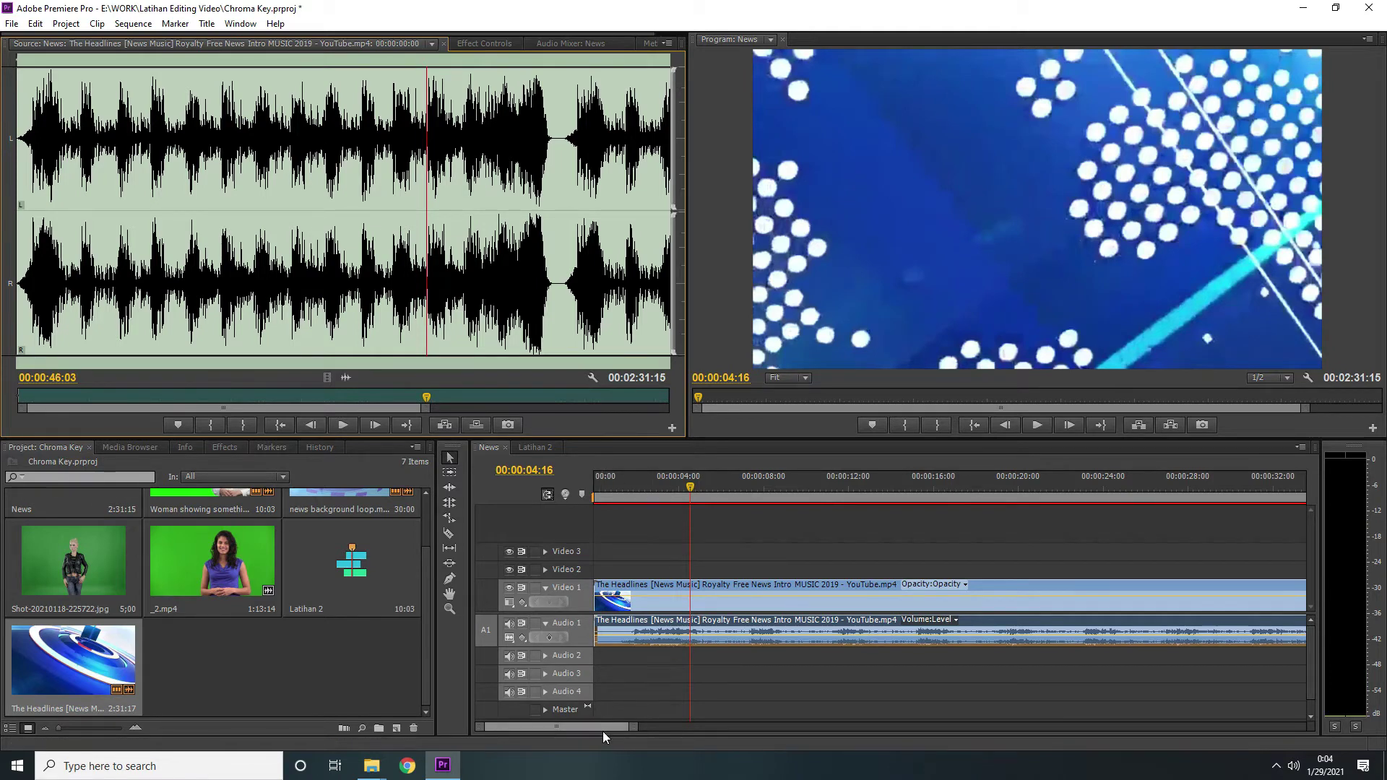
Step: Mute the Audio 1 track and move the playhead to the NEWS title at 00:00:19:13
mouse_move(602, 728)
left_mouse_down()
mouse_move(654, 718)
mouse_move(562, 718)
mouse_move(856, 718)
left_mouse_up()
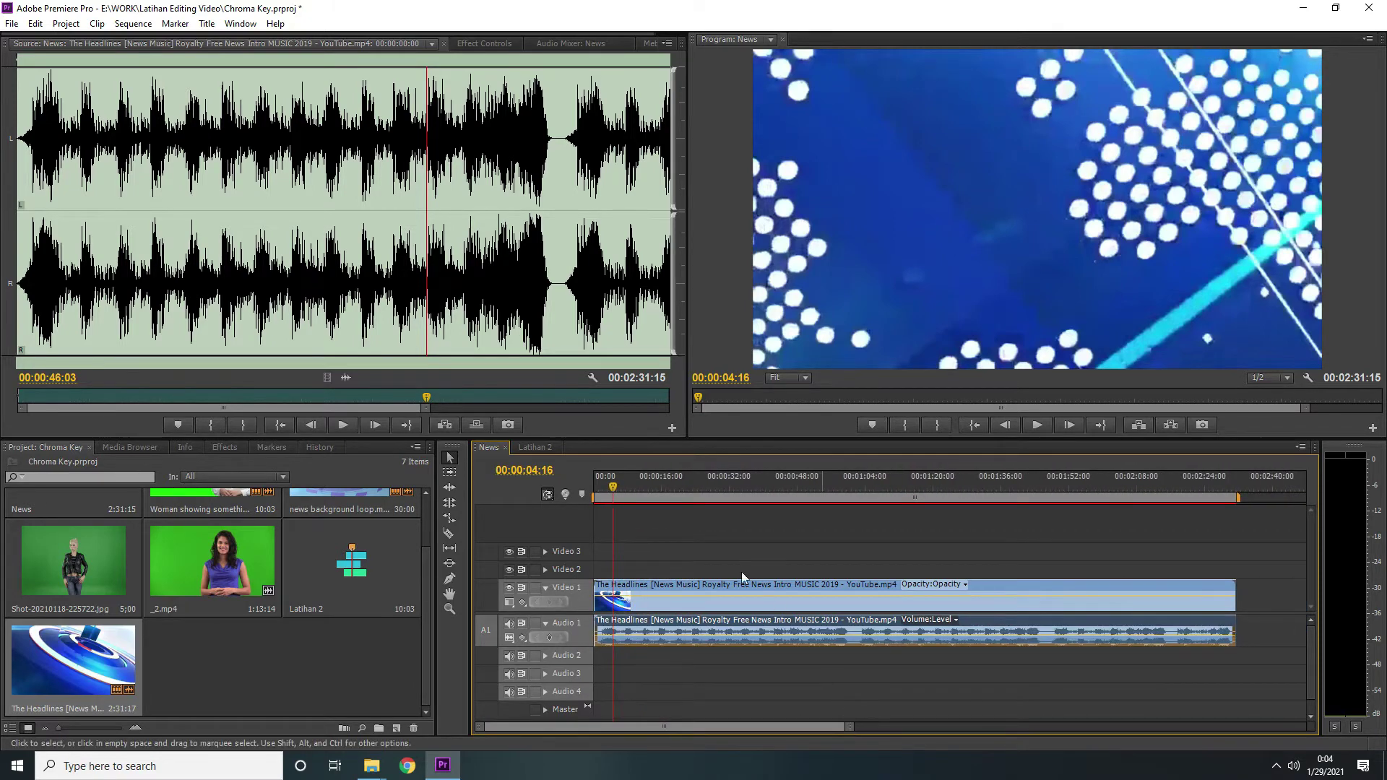
left_click(510, 626)
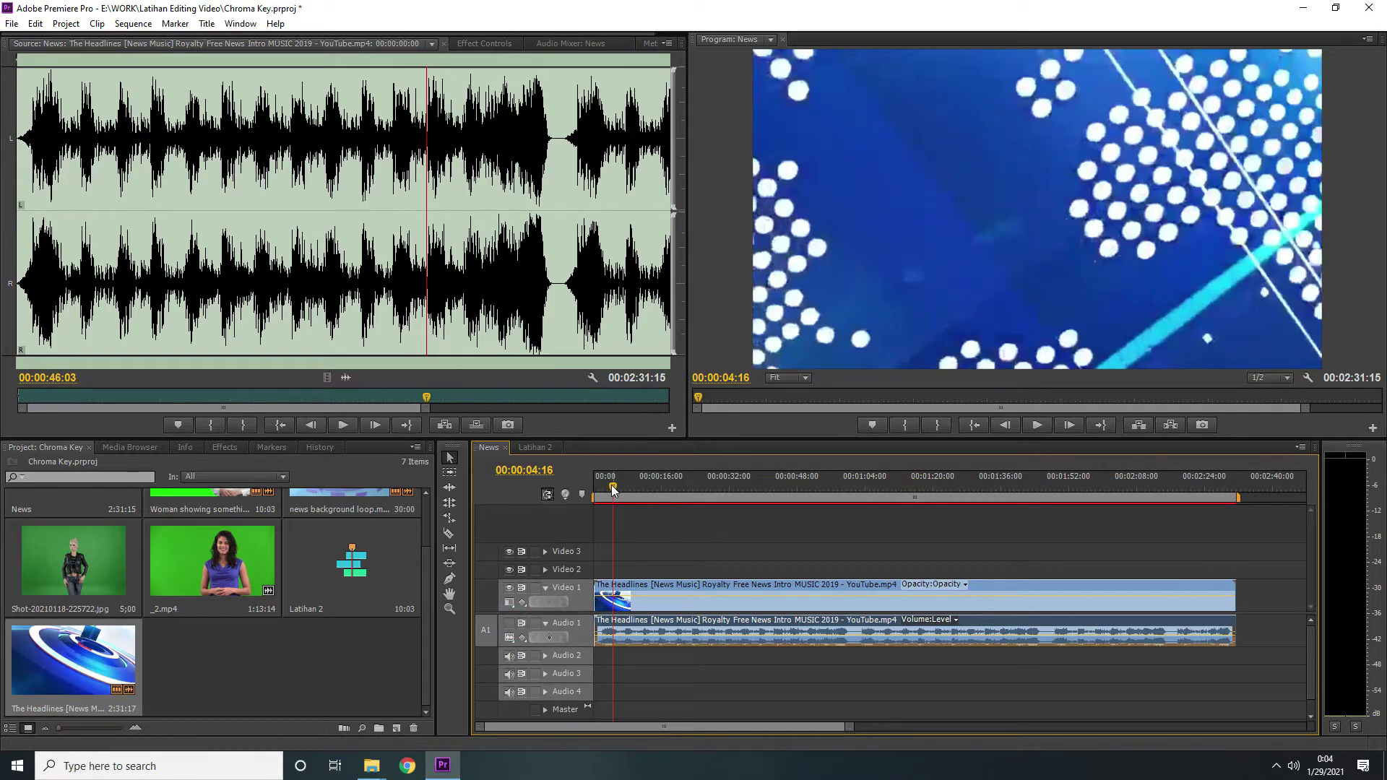
left_click_drag(613, 484, 677, 491)
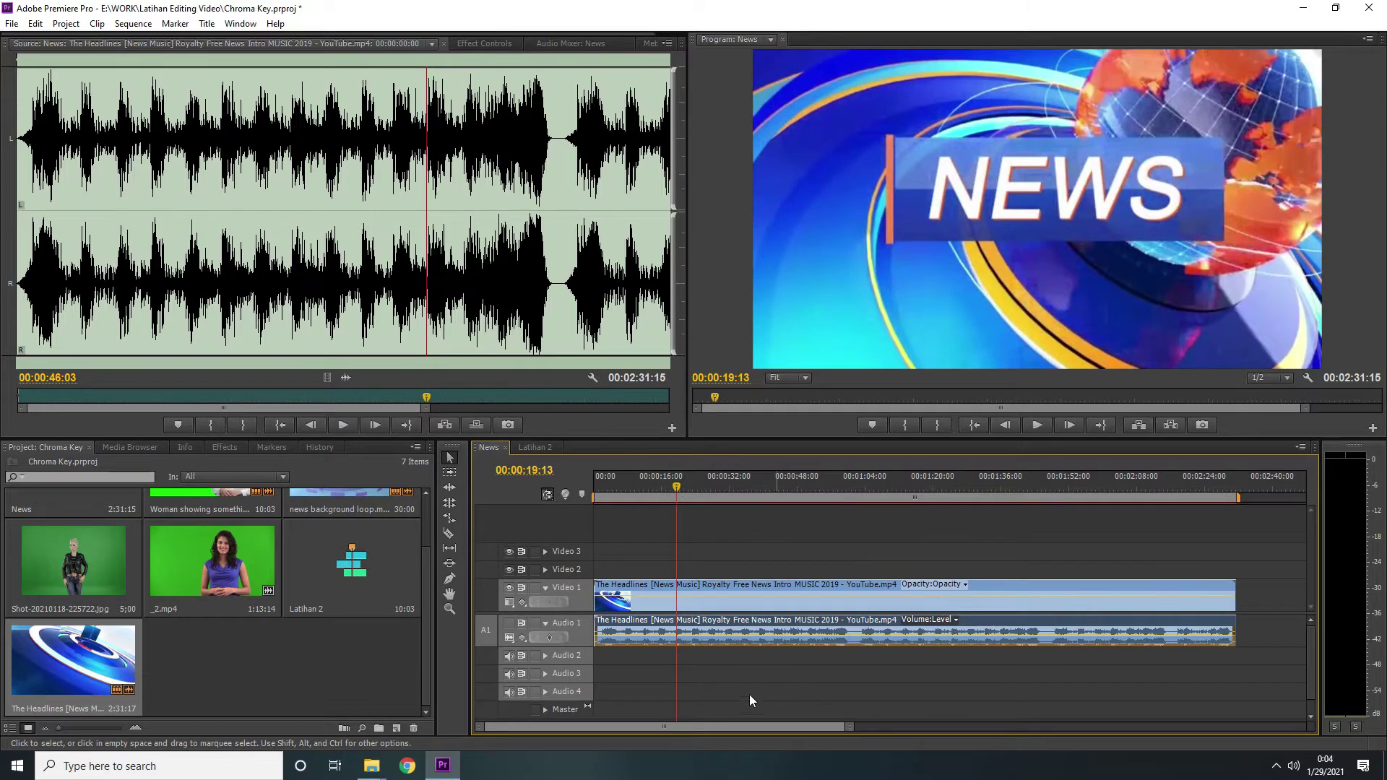
Step: Cut "The Headlines" video on Video 1 at 00:00:19:13 with the Razor tool and delete the part after the cut
left_click(704, 615)
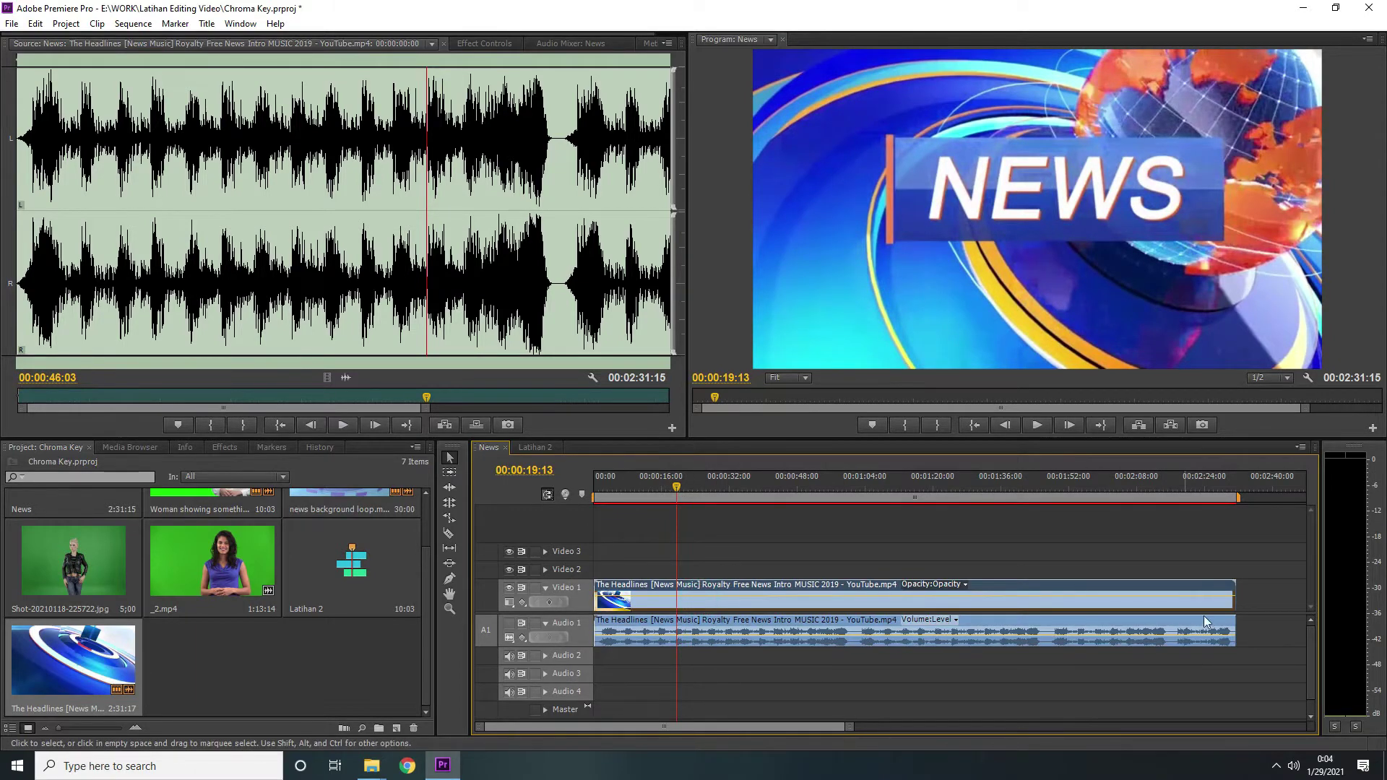
left_click(449, 535)
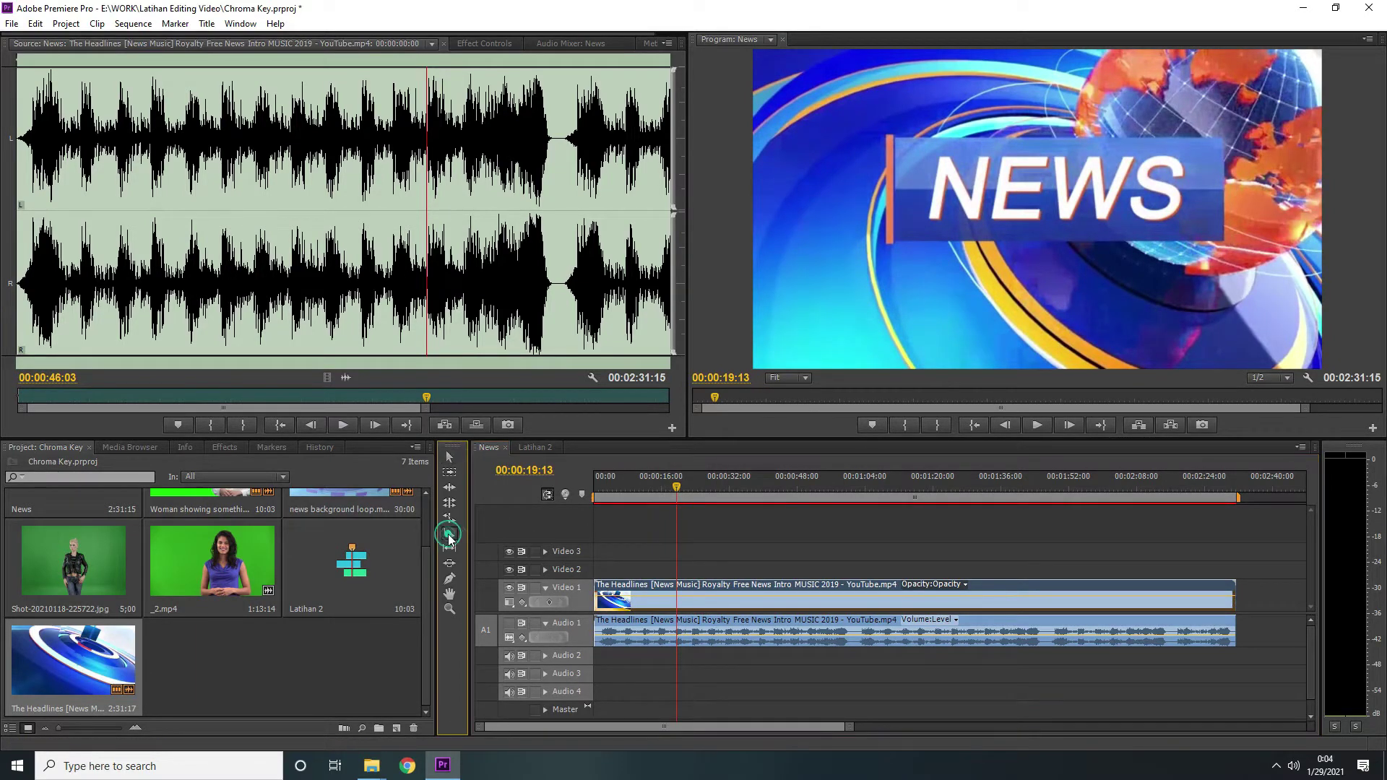
left_click(679, 598)
key("v")
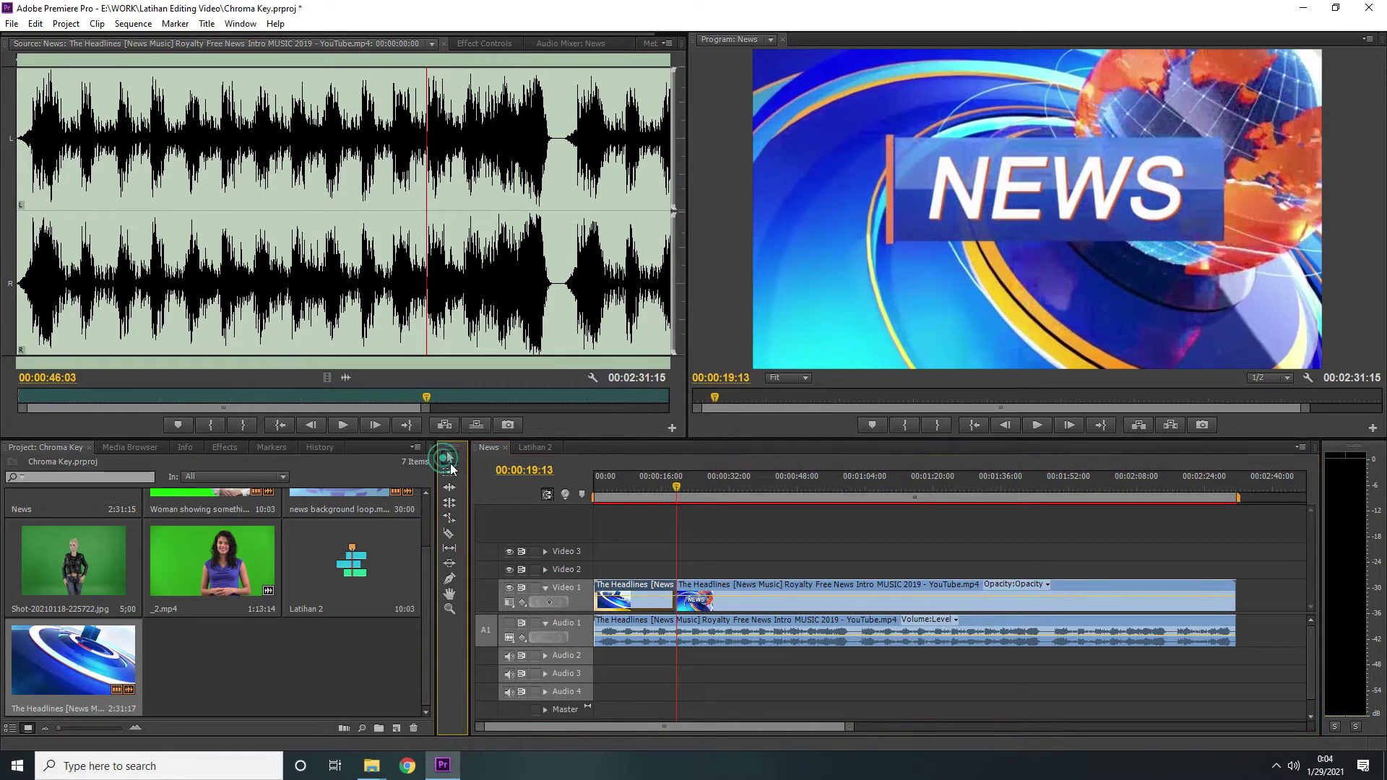
left_click(717, 600)
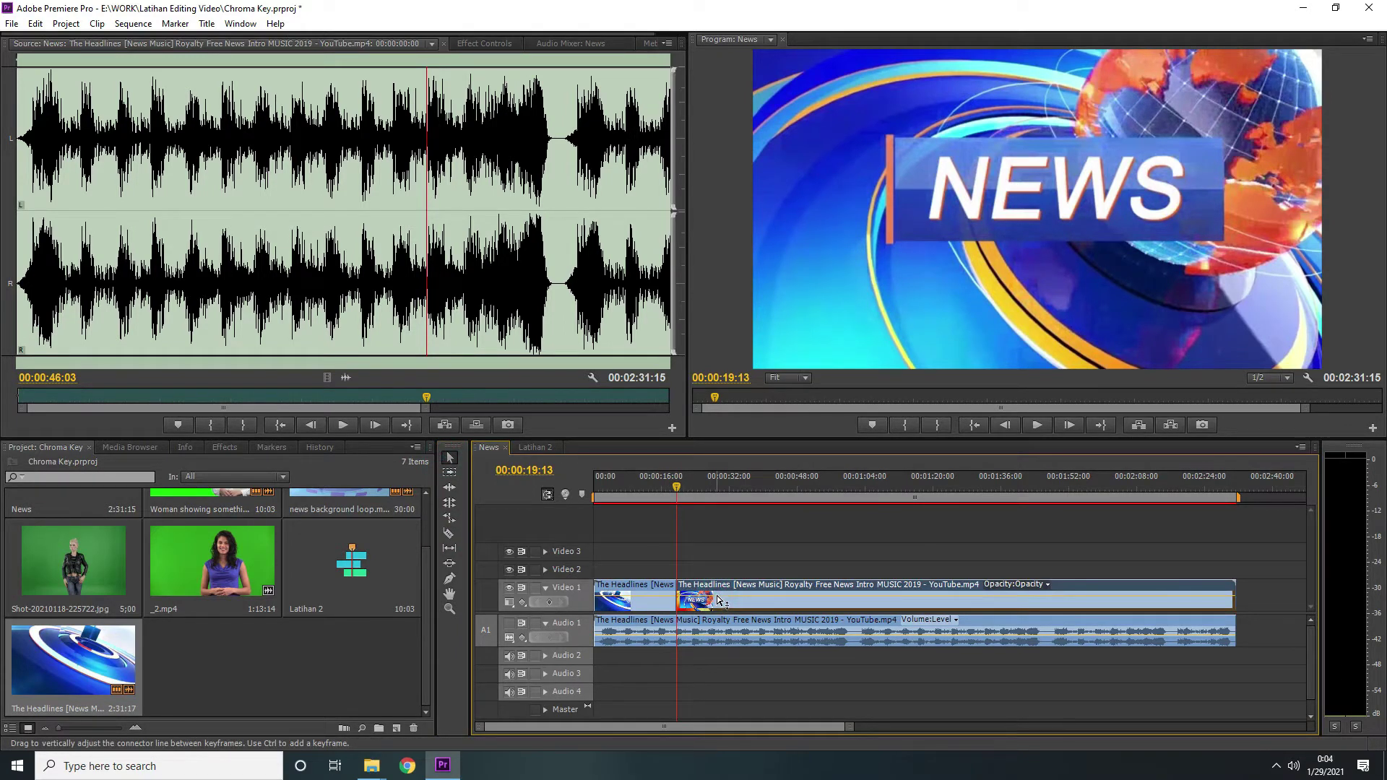
key("Delete")
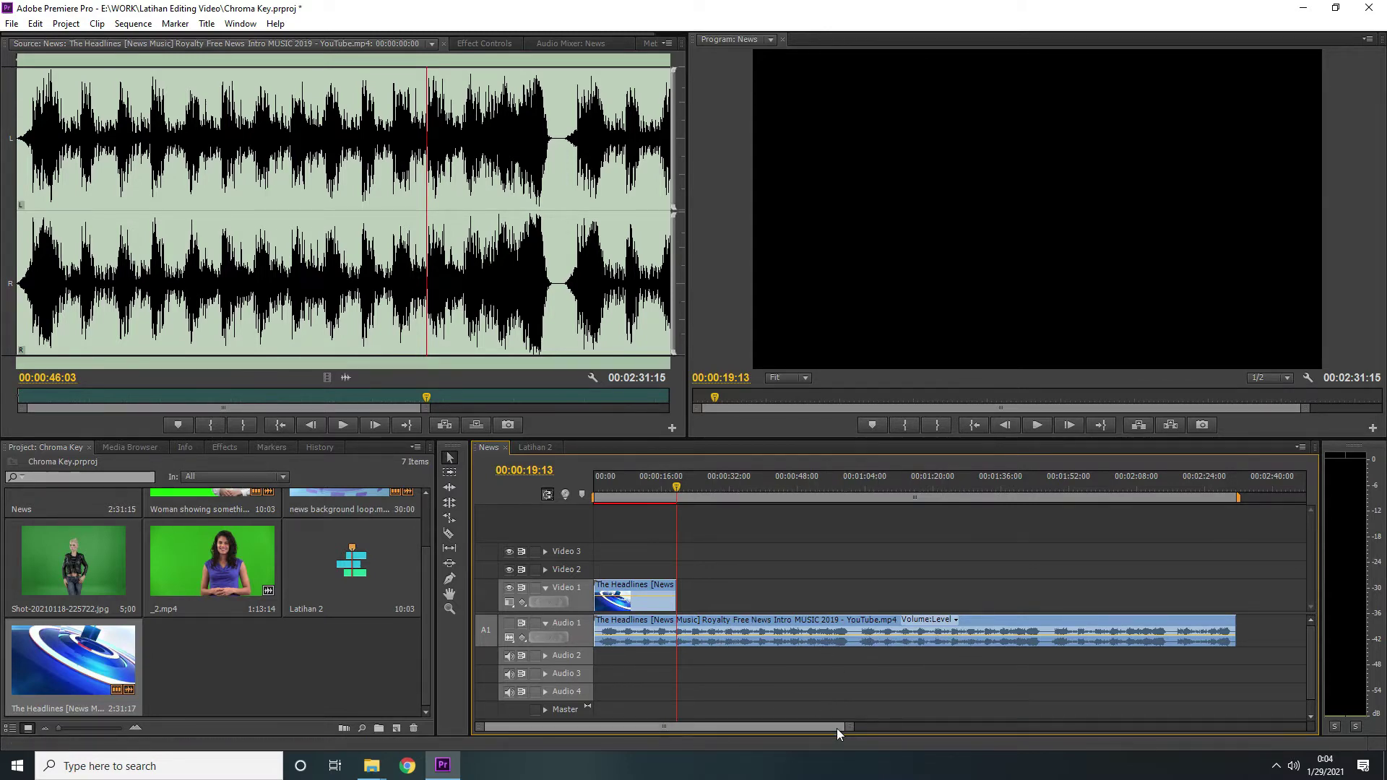
Step: Cut "The Headlines" audio on Audio 1 at 00:01:47:18 with the Razor tool and delete the part before the cut
left_click_drag(836, 728, 880, 727)
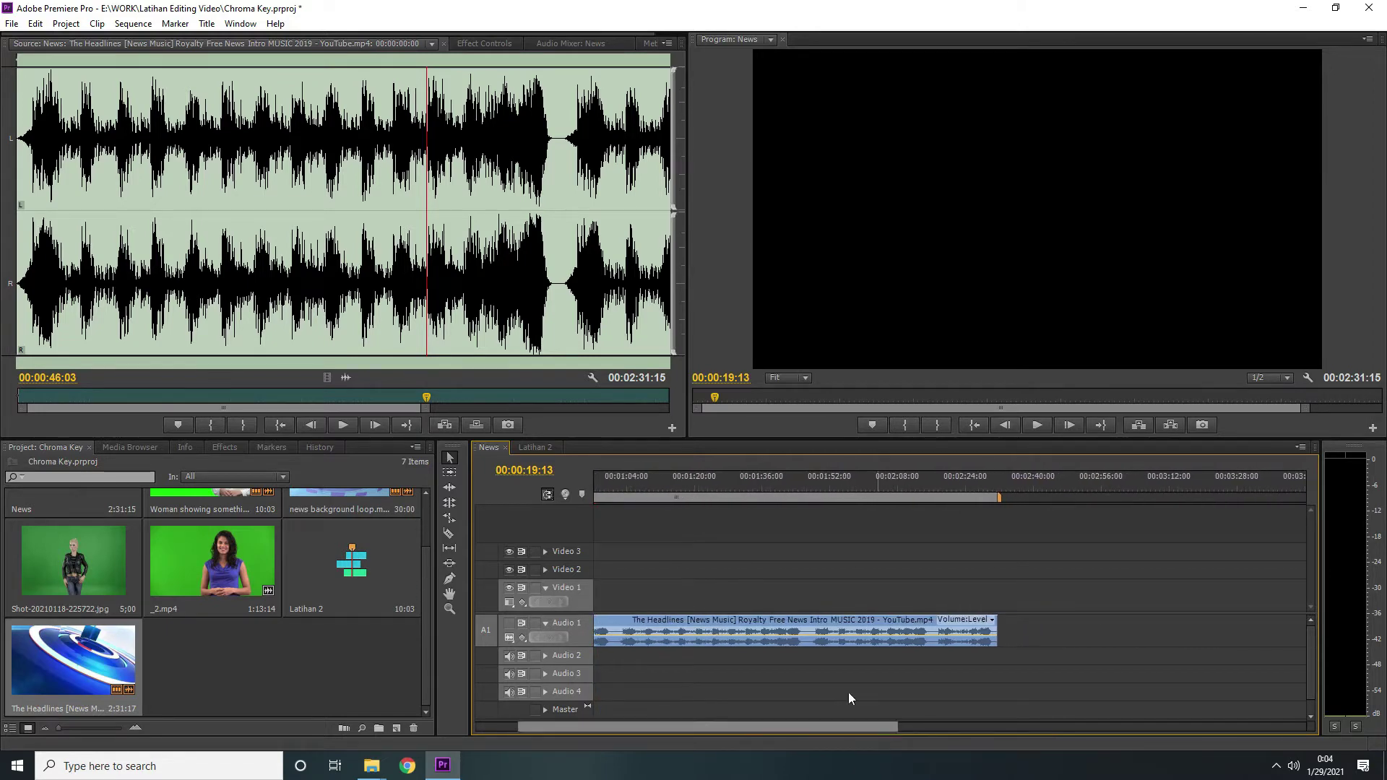
left_click(812, 488)
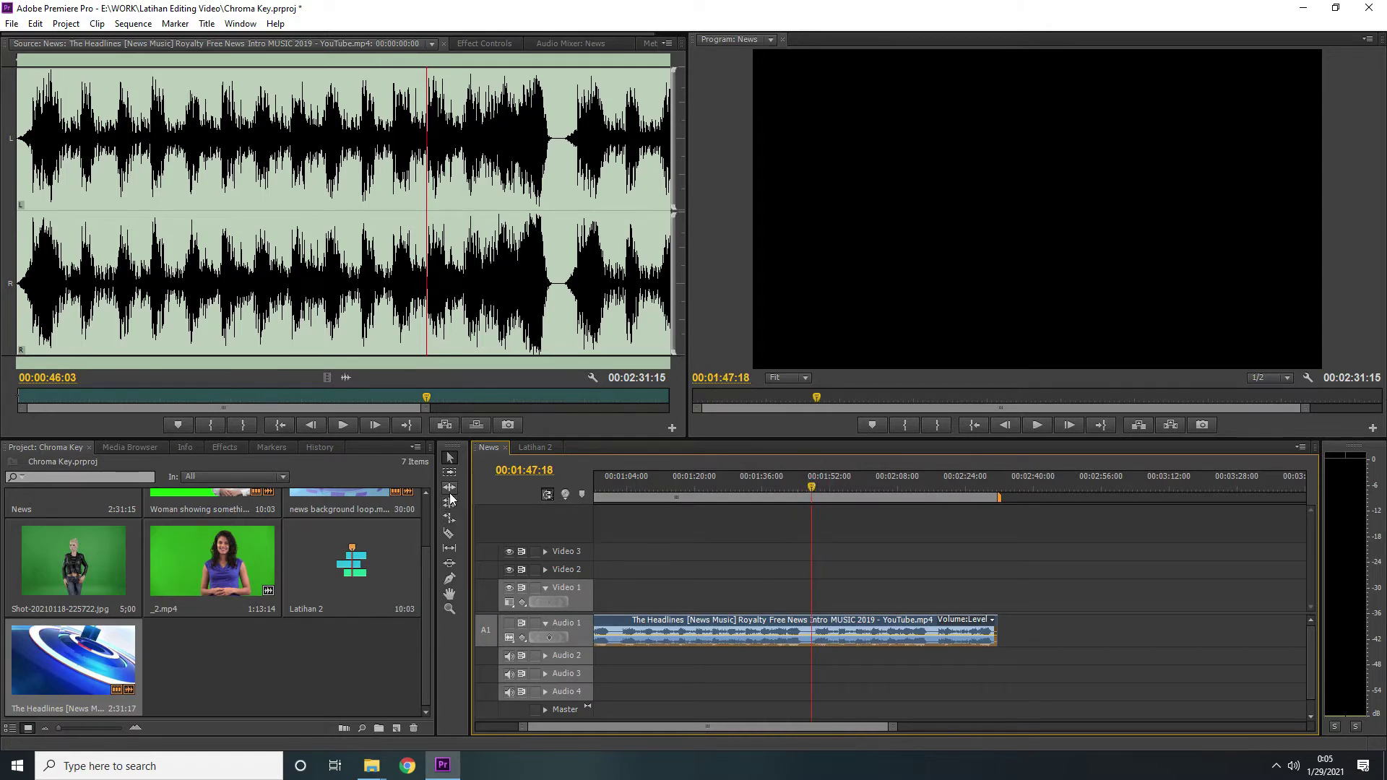
left_click(450, 534)
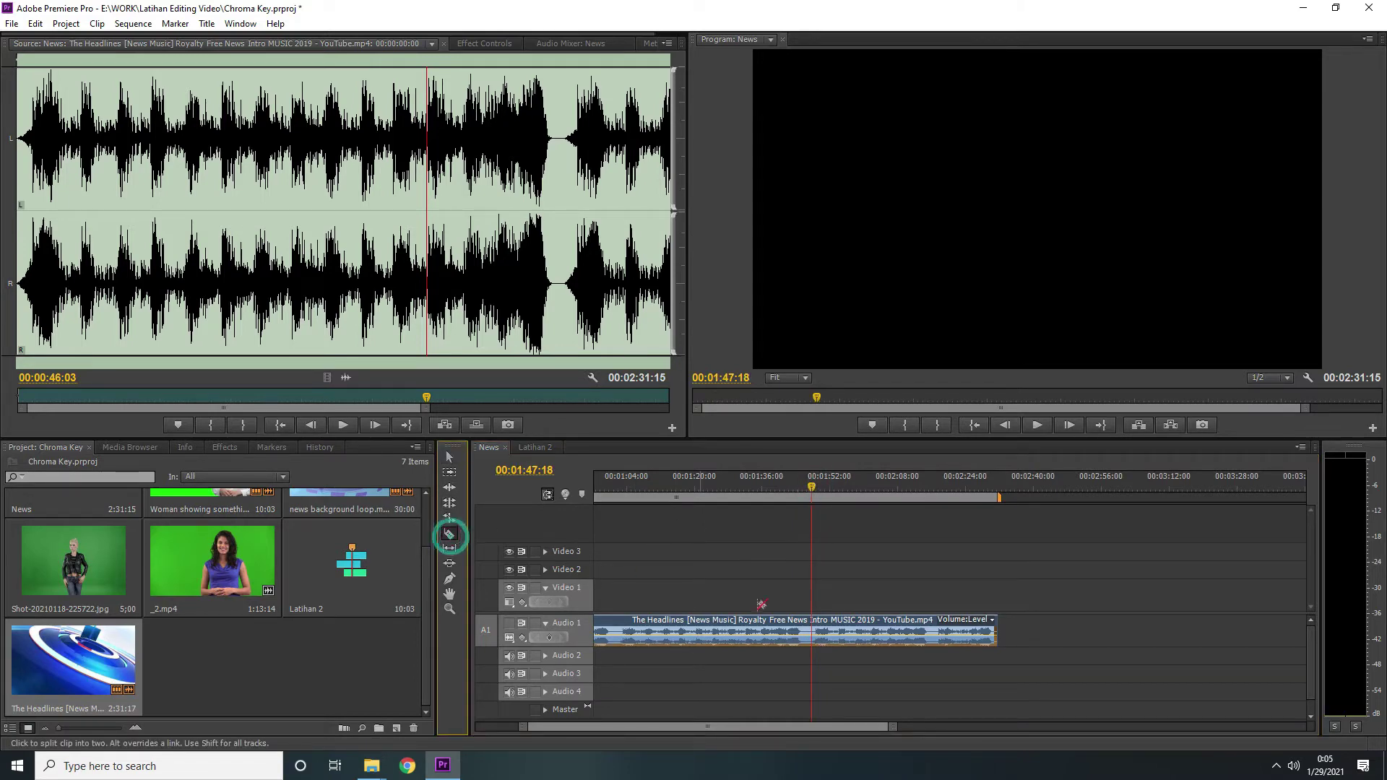
left_click(815, 635)
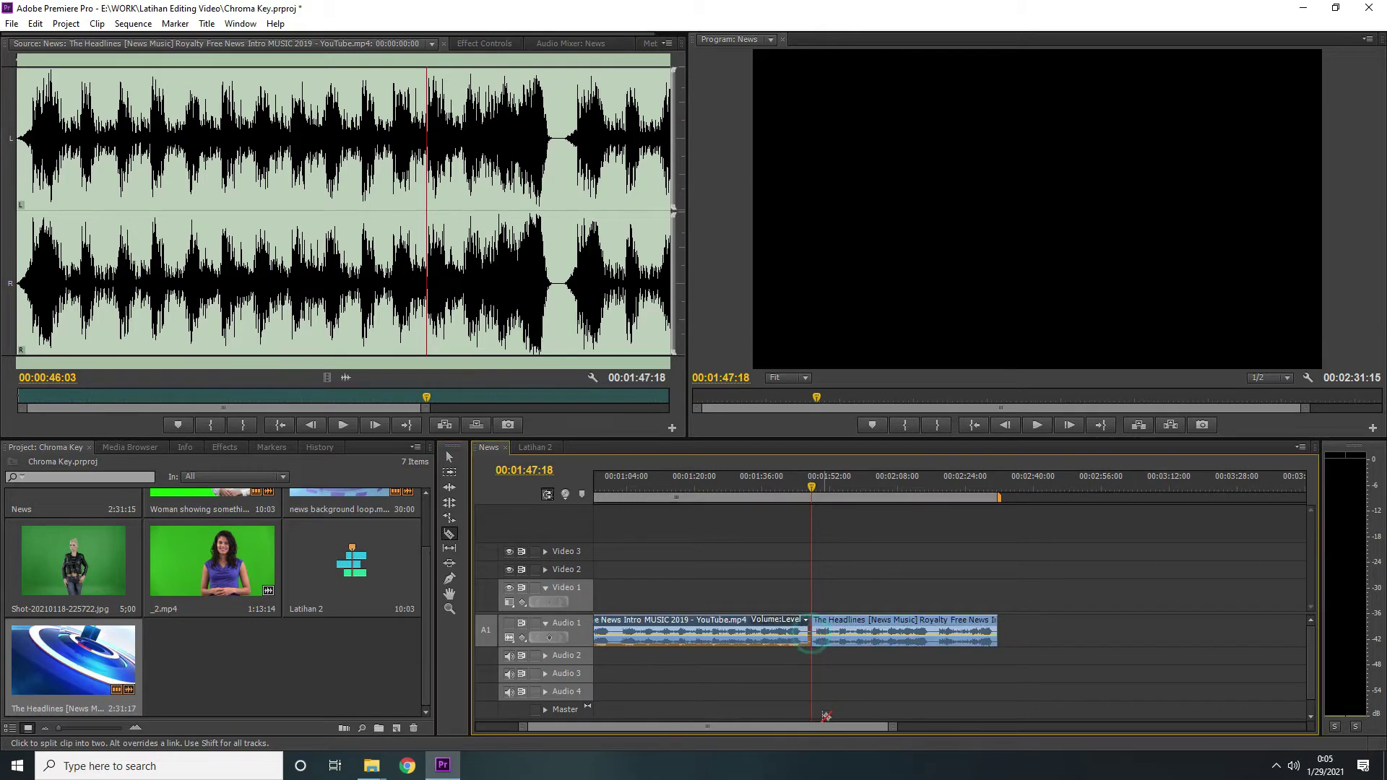
left_click(449, 457)
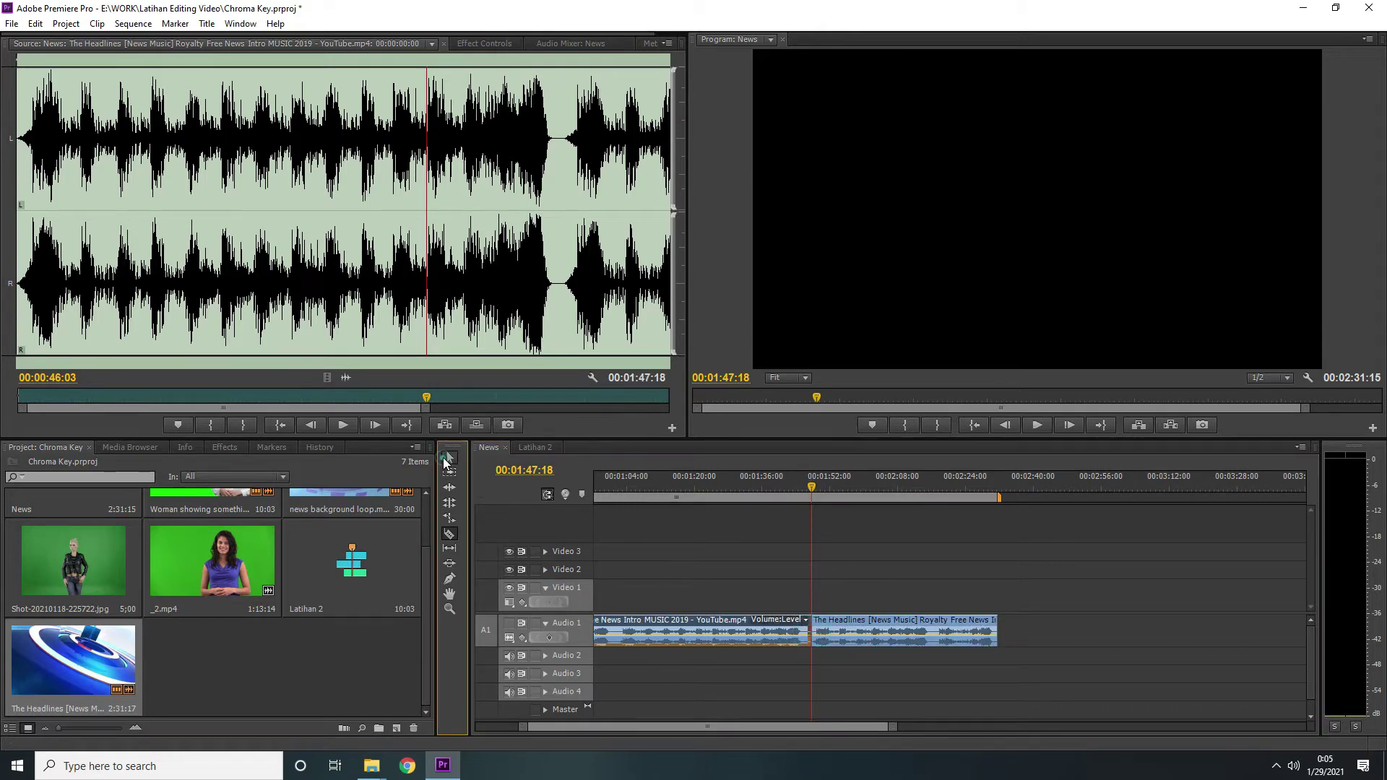
left_click(786, 634)
key("Delete")
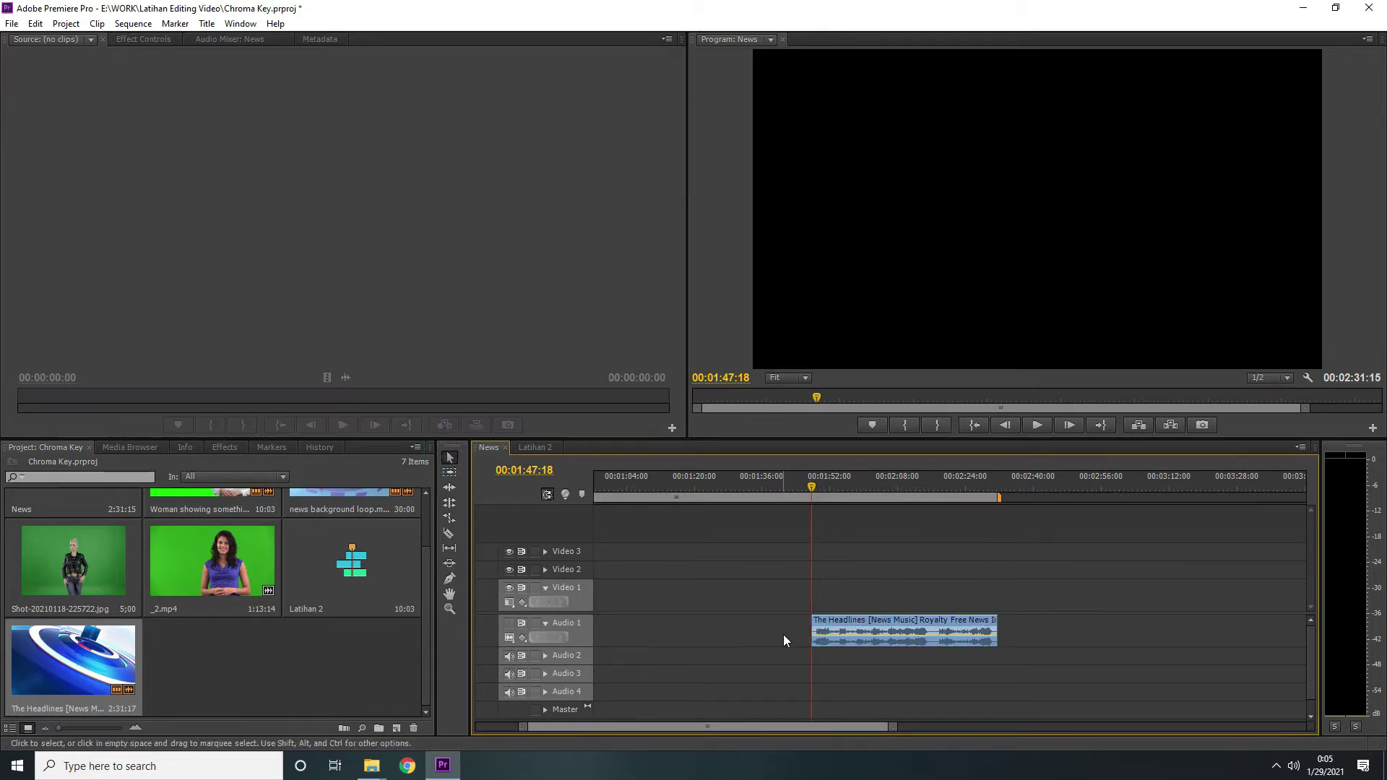
Step: Trim about 9 seconds off the beginning of the remaining Audio 1 music and align the clip with the sequence start
left_click_drag(838, 726, 738, 730)
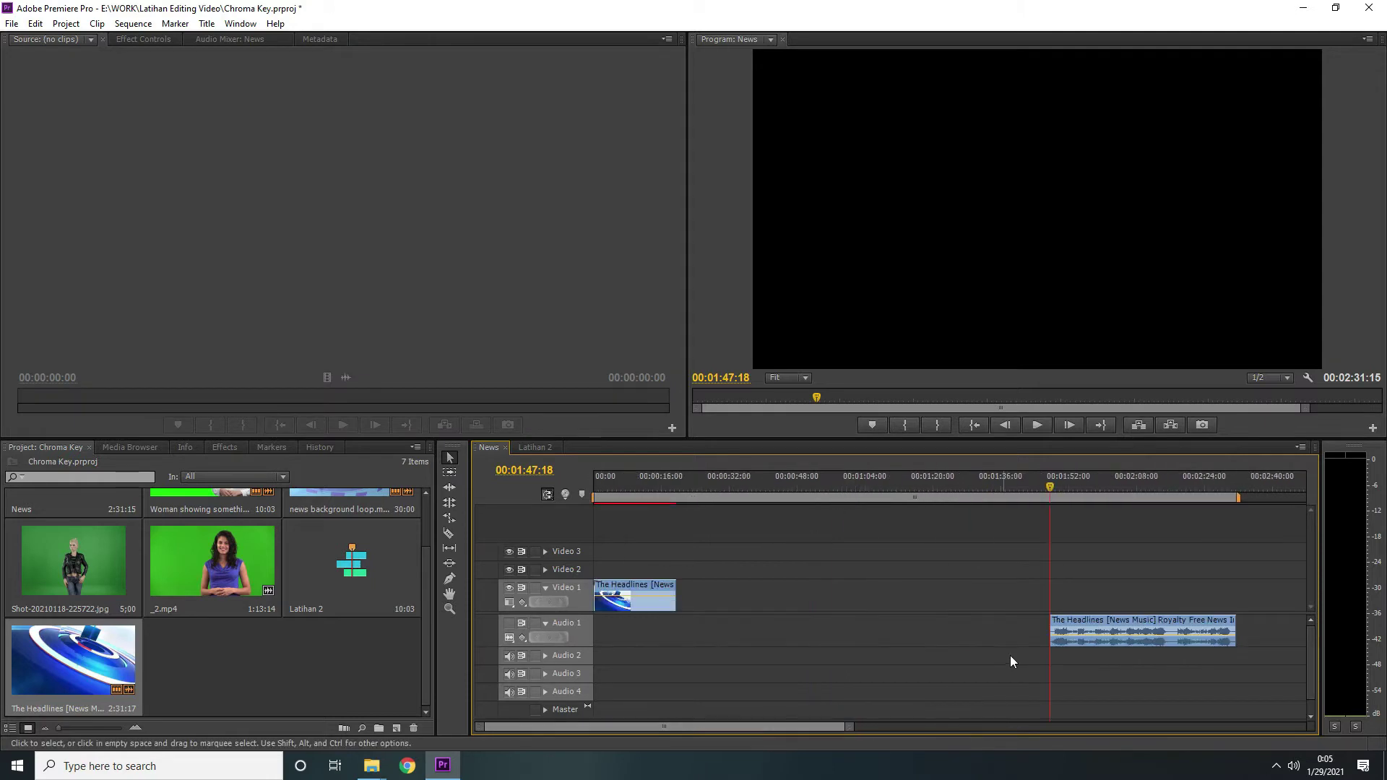
left_click_drag(1091, 639, 721, 631)
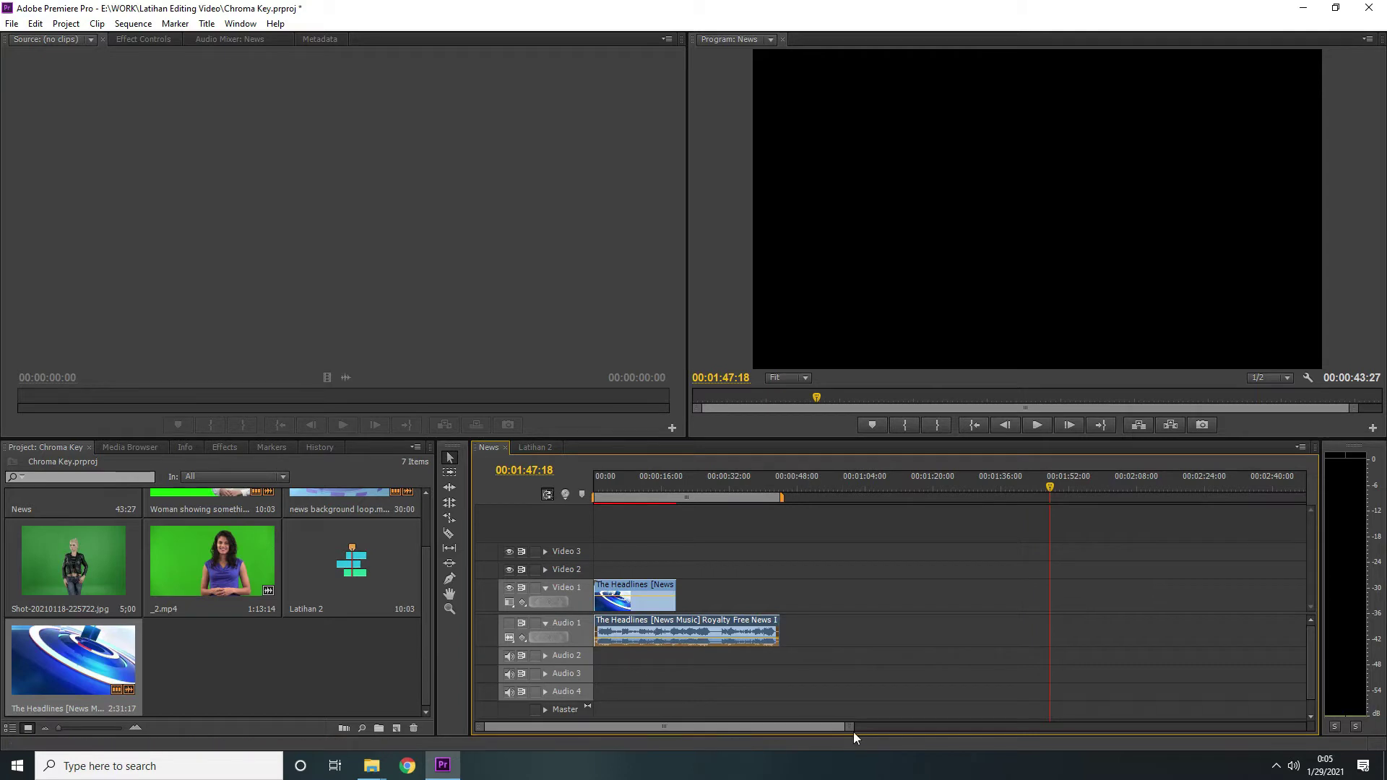
left_click_drag(851, 727, 647, 728)
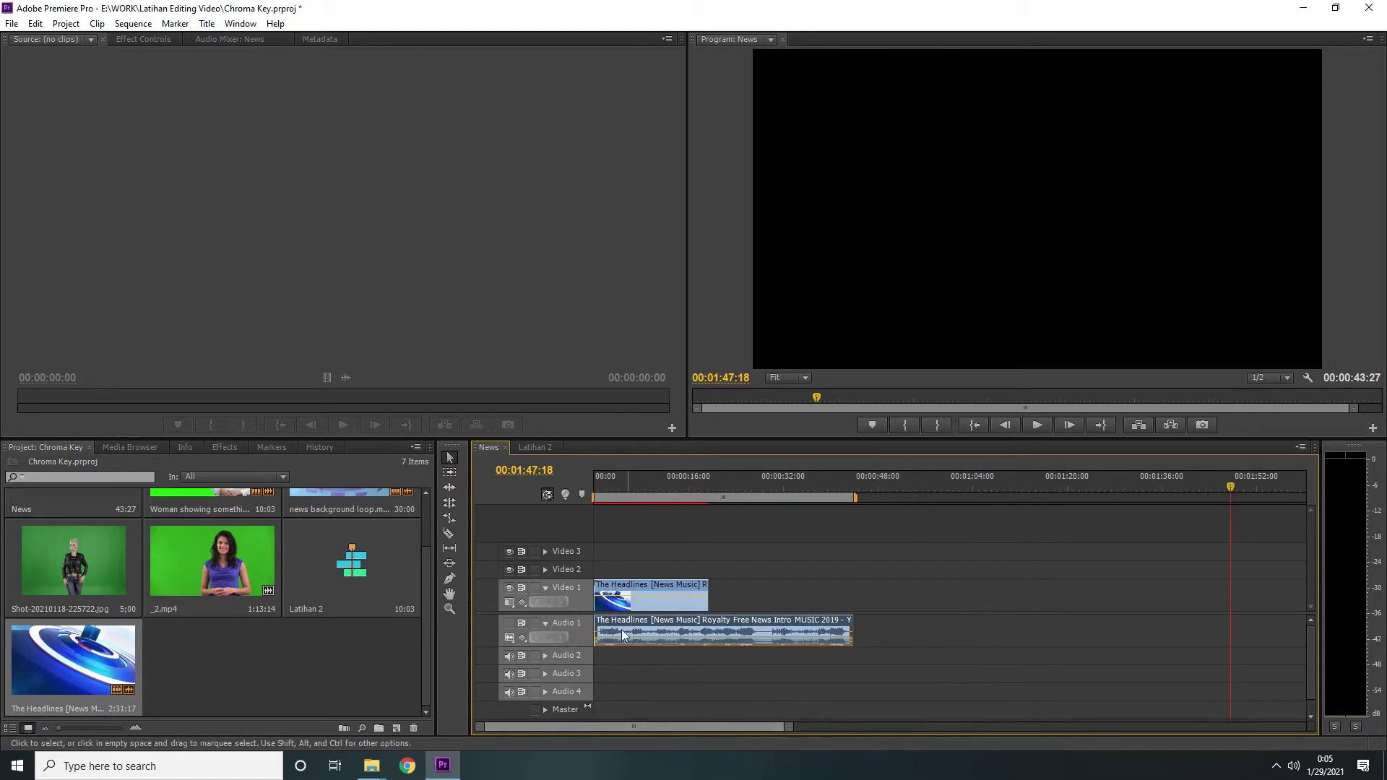
left_click_drag(596, 630, 660, 655)
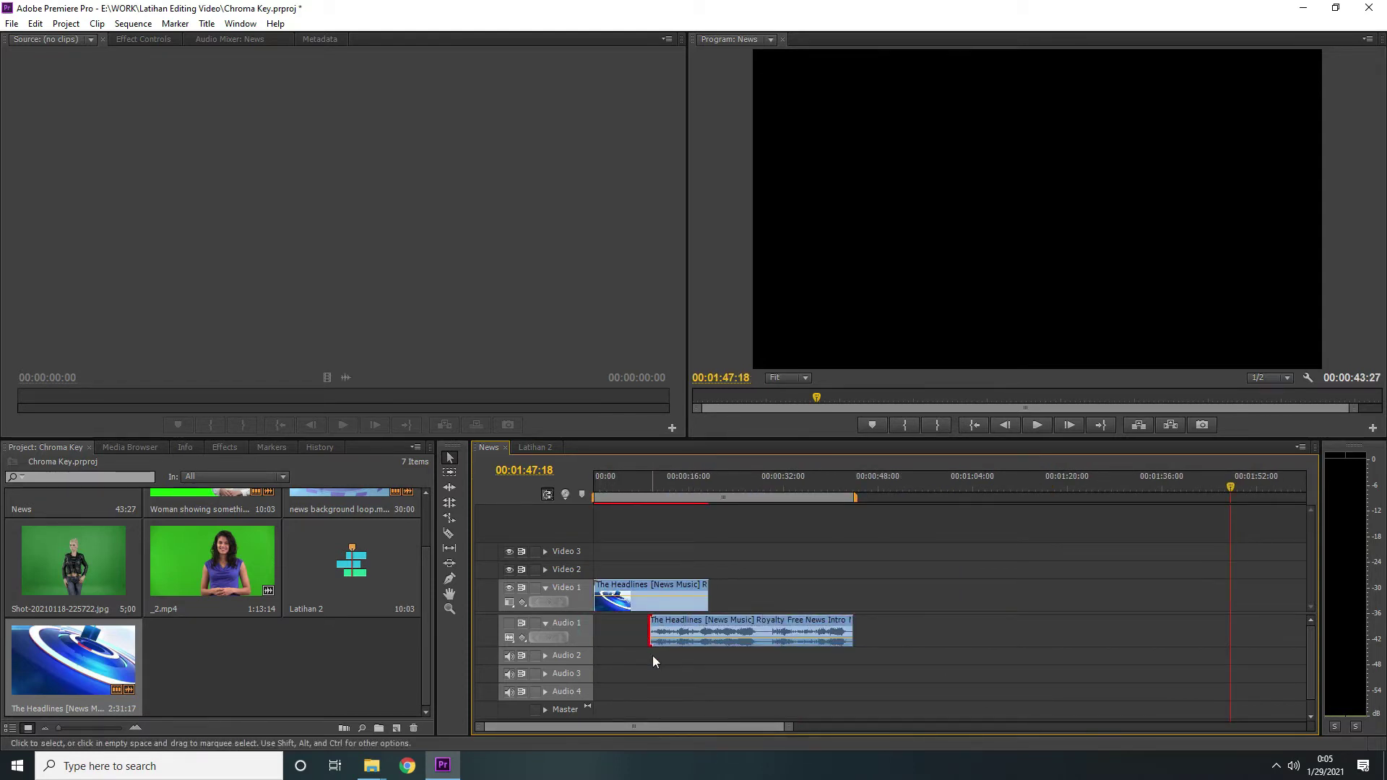
left_click_drag(764, 621, 690, 627)
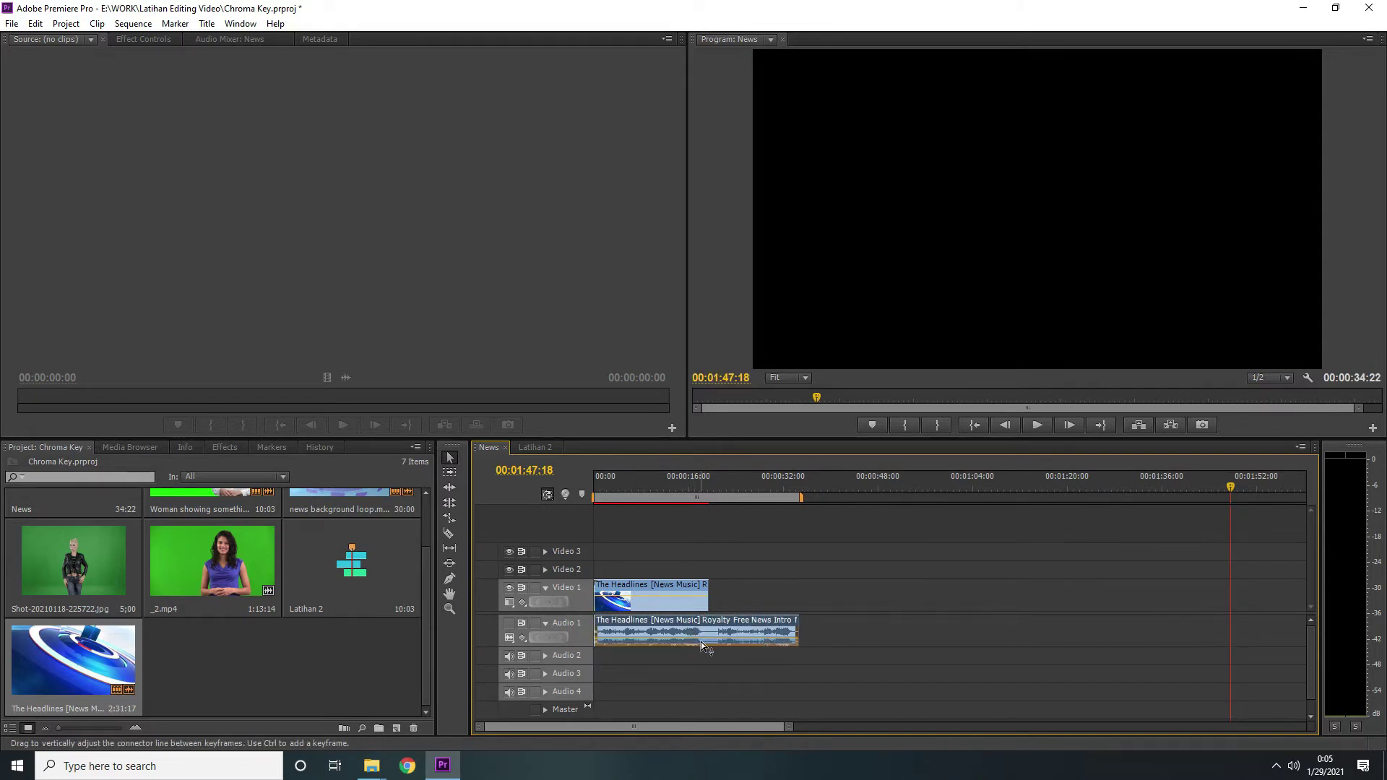
Step: Set the Volume level of the music clip on Audio 1 to 0 dB in its effect settings
double_click(720, 632)
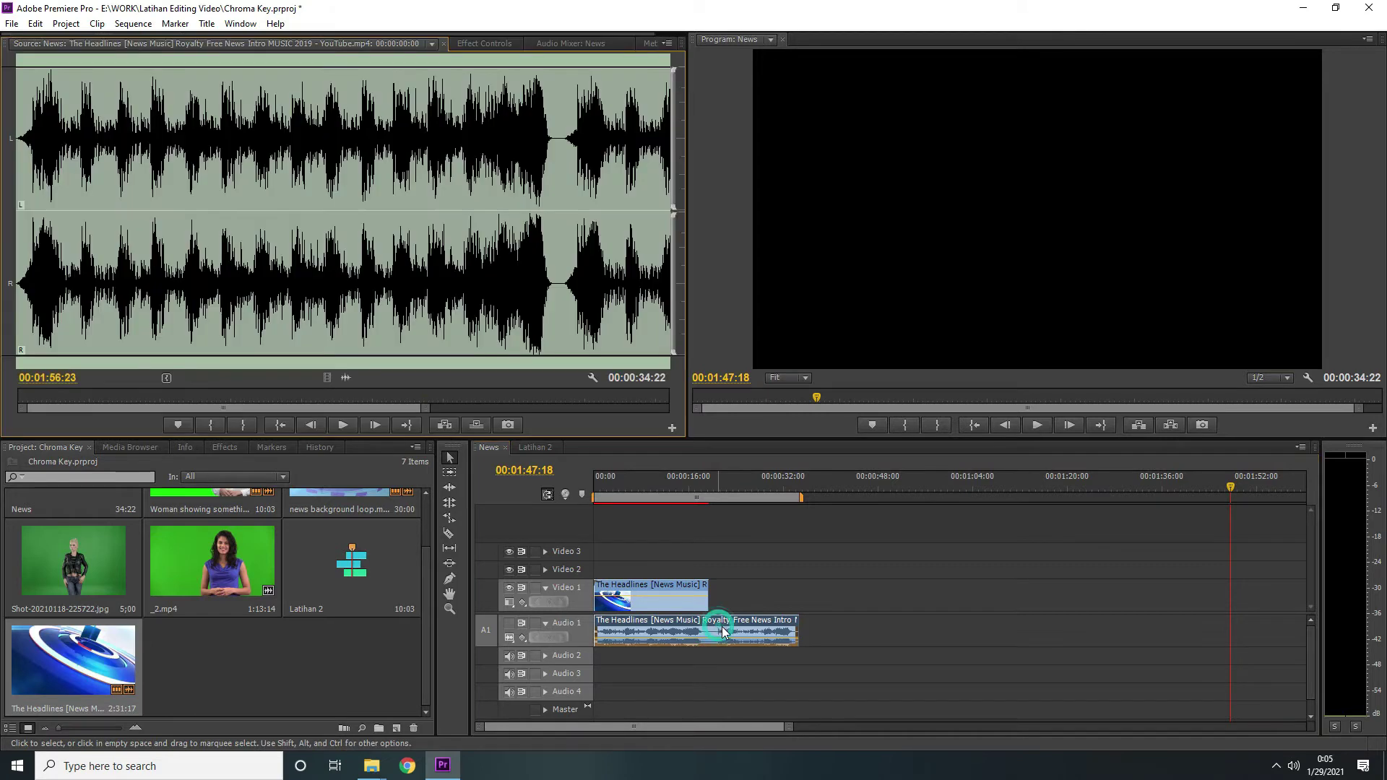
left_click(487, 44)
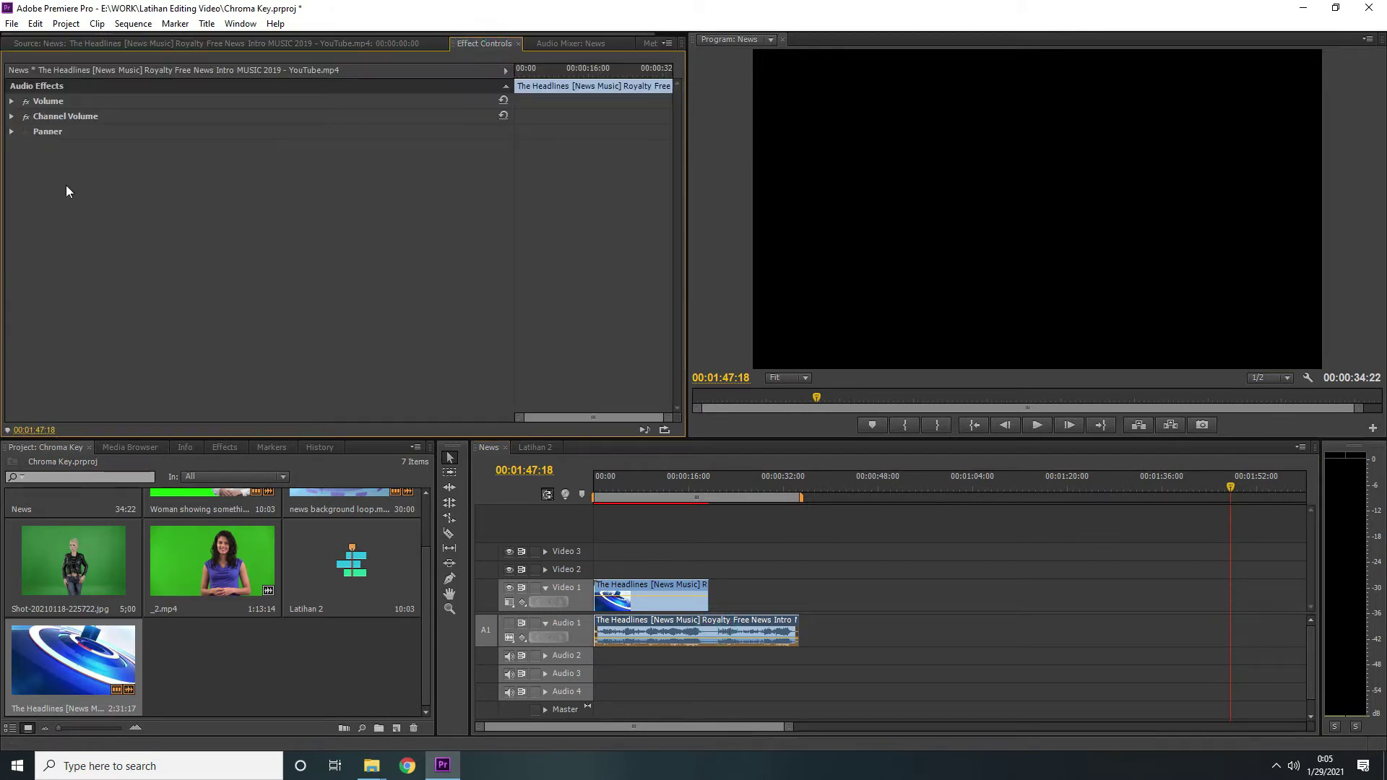
left_click(12, 101)
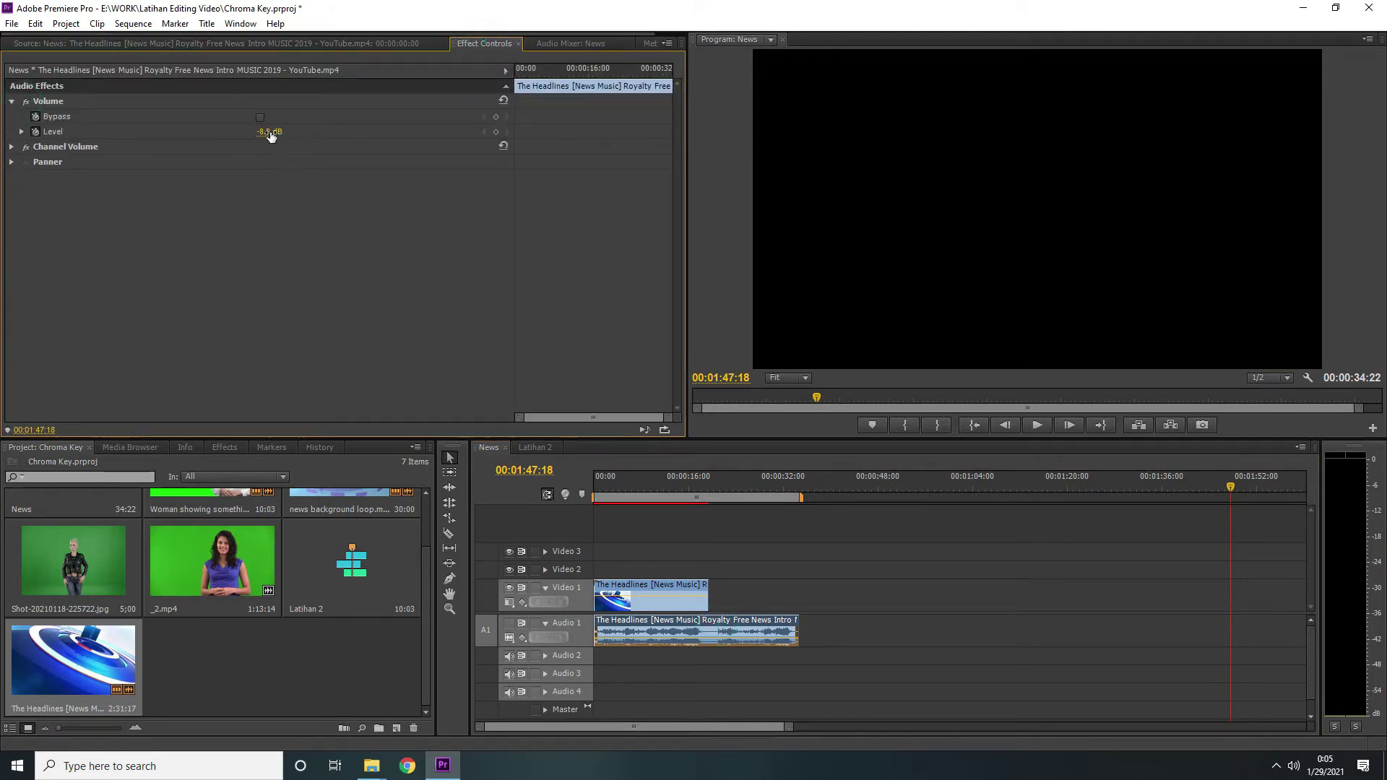
left_click(286, 131)
type("0")
key("Return")
left_click(12, 101)
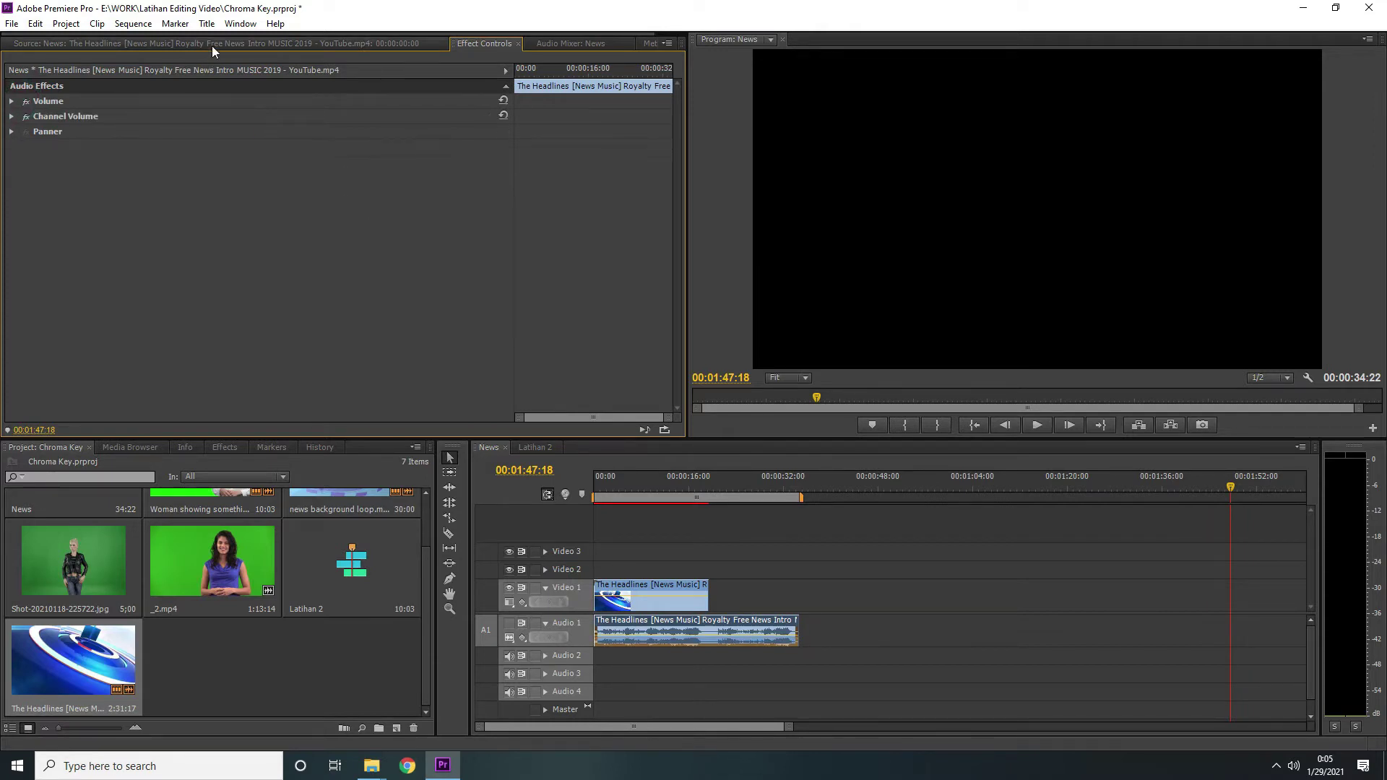
left_click(212, 45)
left_click(743, 590)
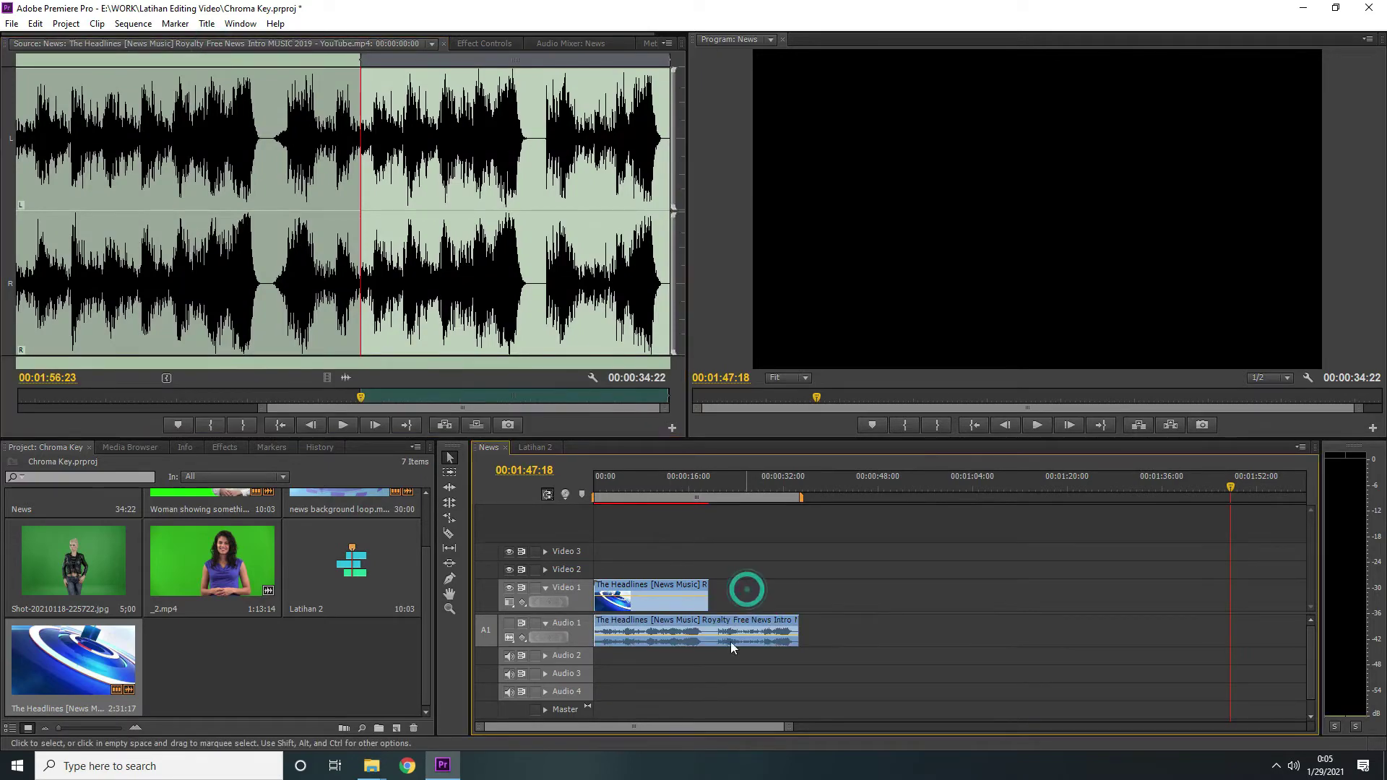
Step: Play the sequence from its start to 00:00:18:18 and trim the end of the intro video to that time
left_click(973, 425)
key("space")
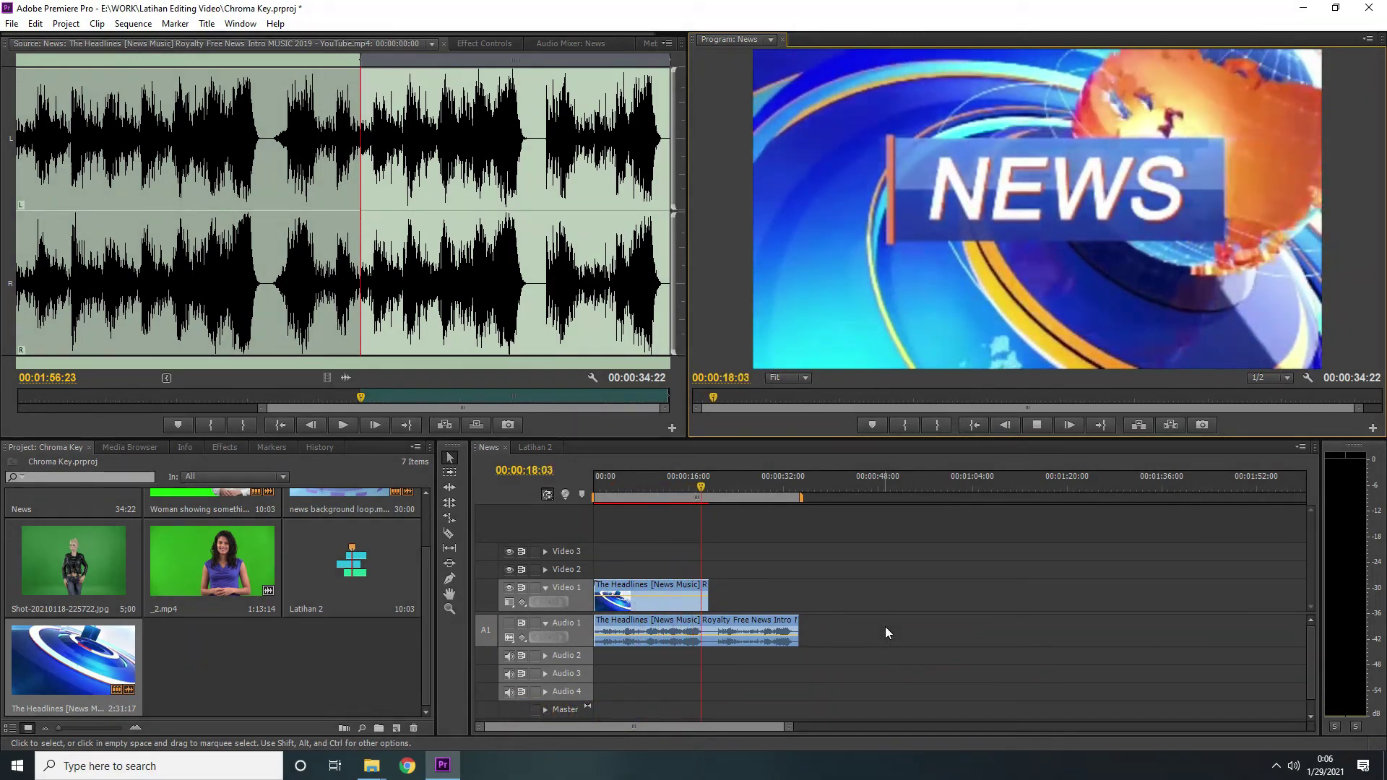
key("space")
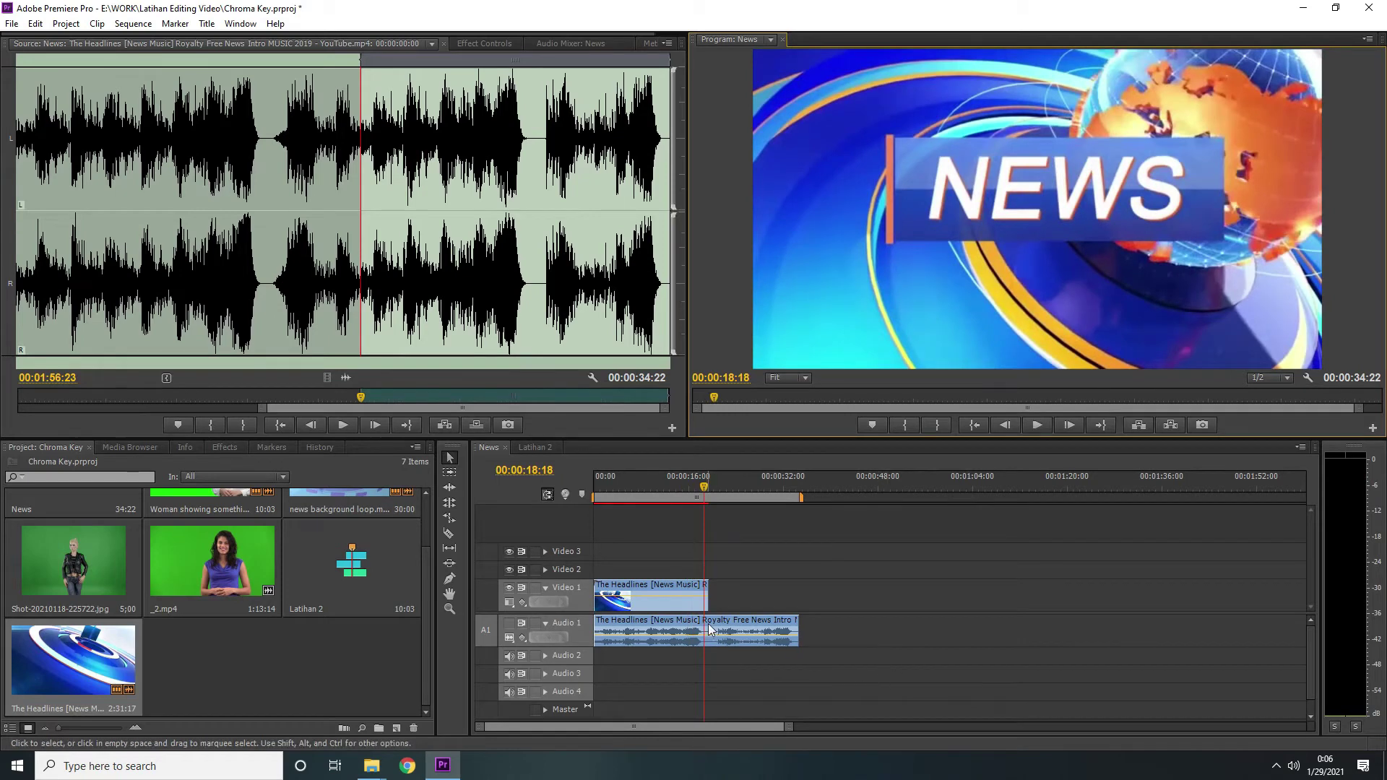
left_click_drag(695, 599, 702, 601)
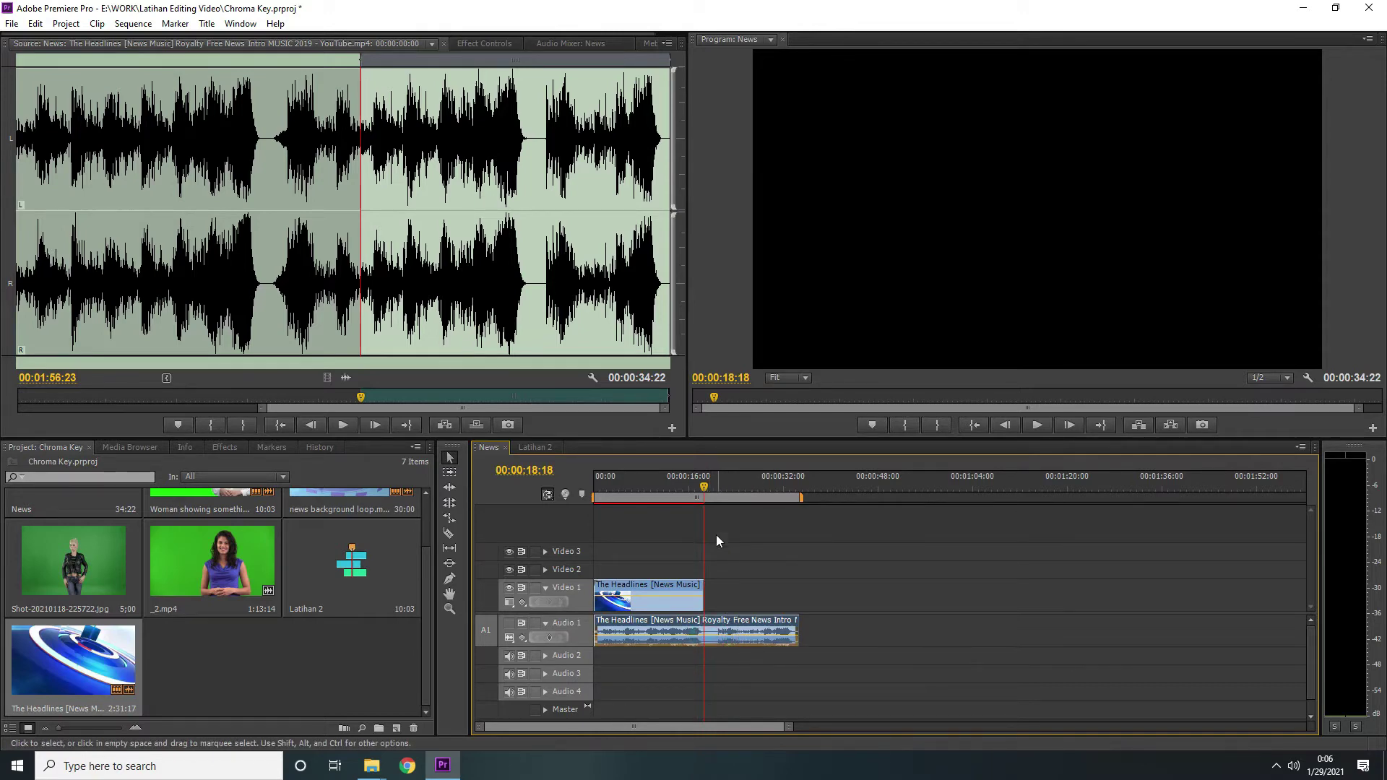
Step: Cut the Audio 1 music at 00:00:18:18 with the Razor tool and delete the part after the cut
left_click(448, 536)
left_click(705, 631)
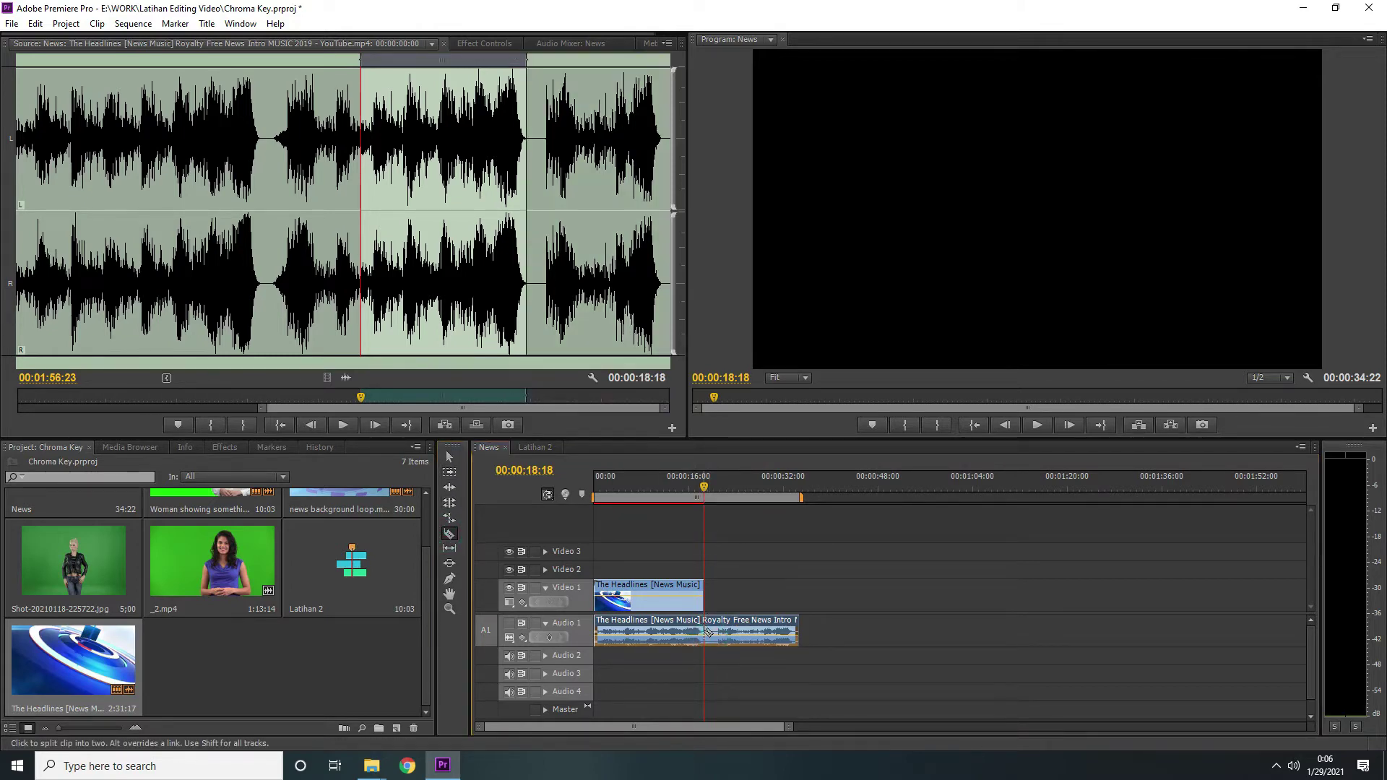
left_click(449, 457)
left_click(757, 633)
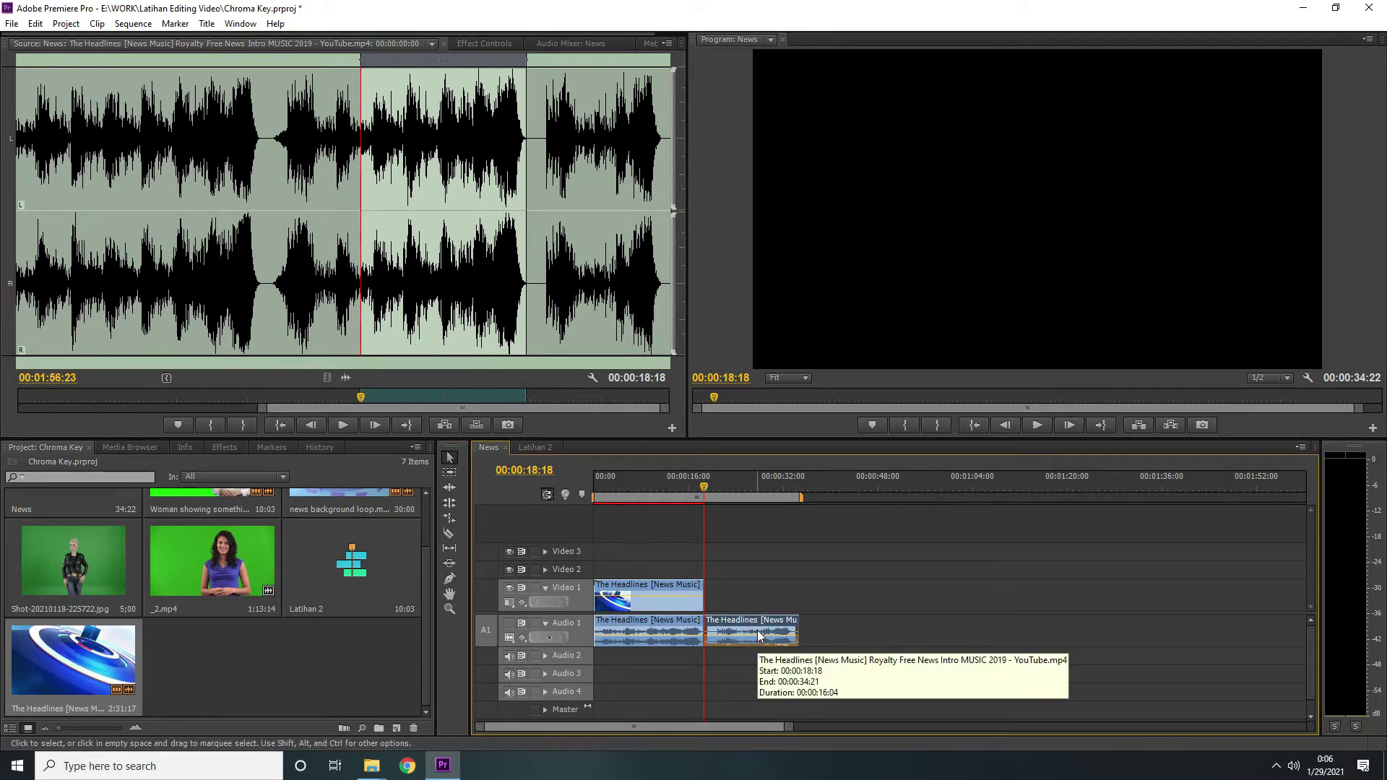
key("Delete")
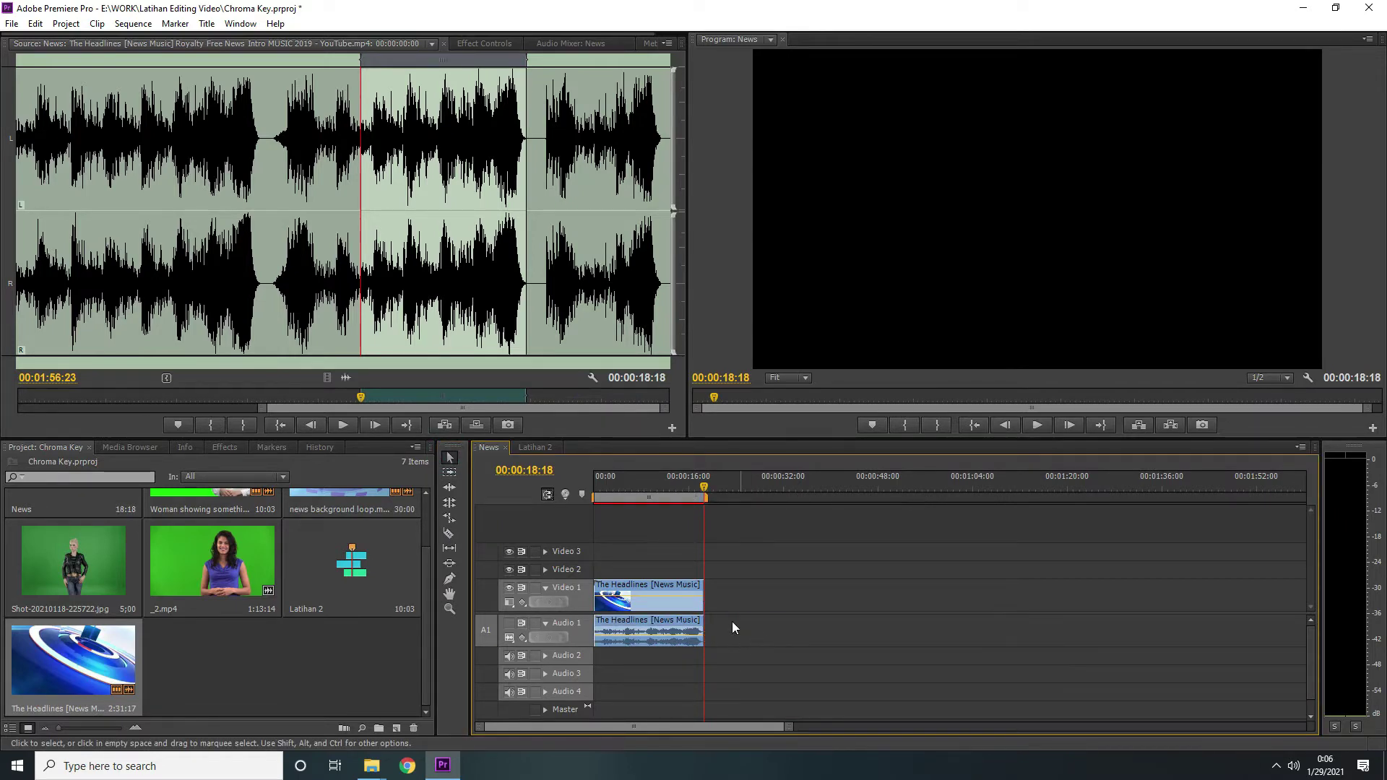
Step: Add the green-screen presenter clip _2.mp4 to Video 1 and Audio 1 directly after the news intro
left_click_drag(788, 730, 756, 733)
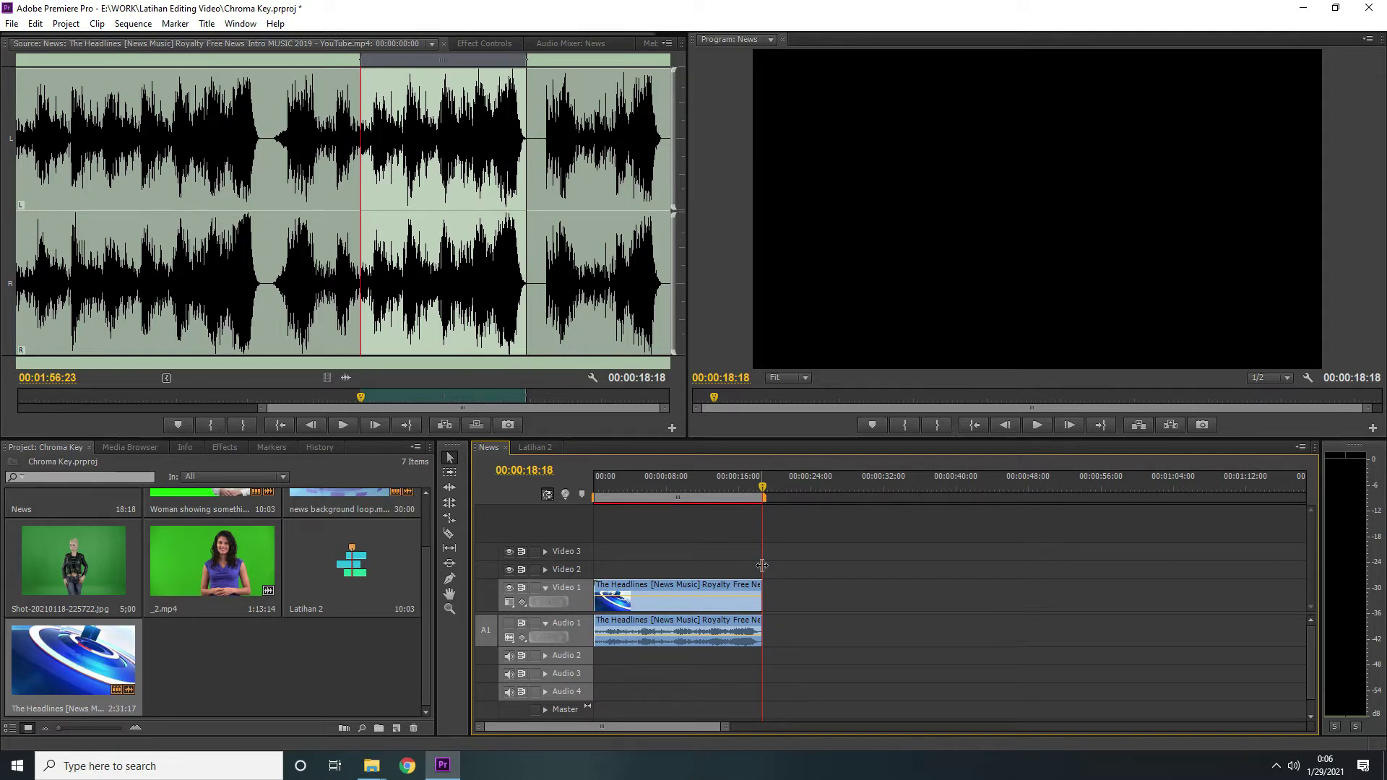
left_click(680, 488)
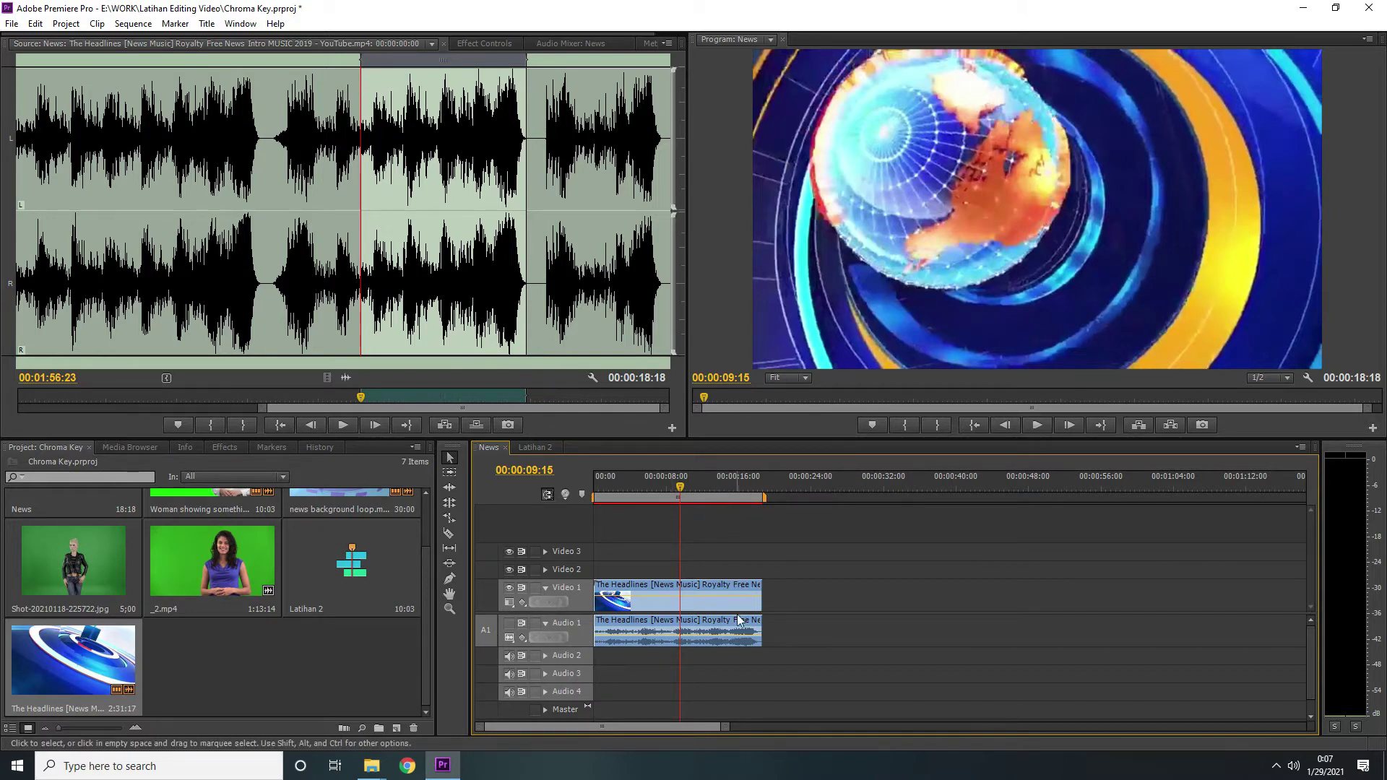
left_click(219, 559)
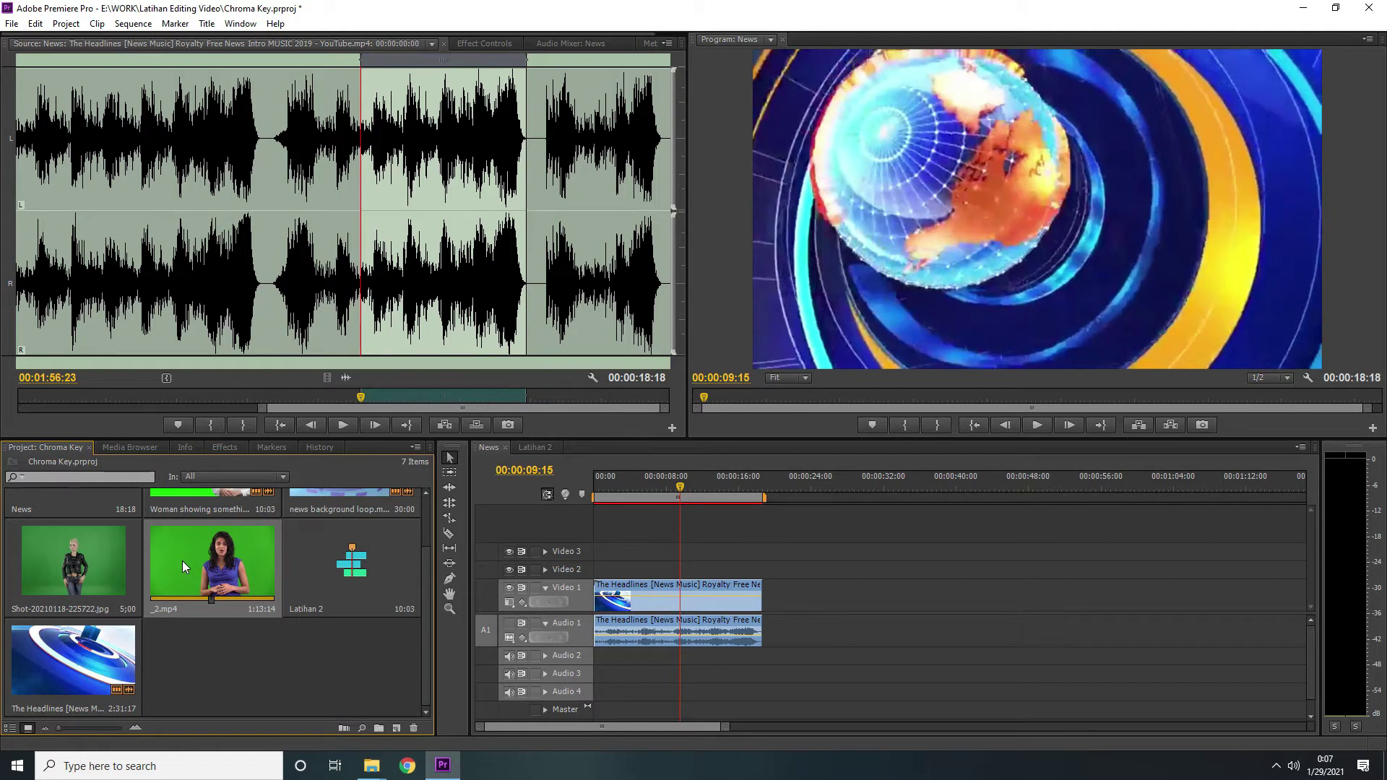
left_click_drag(182, 561, 773, 593)
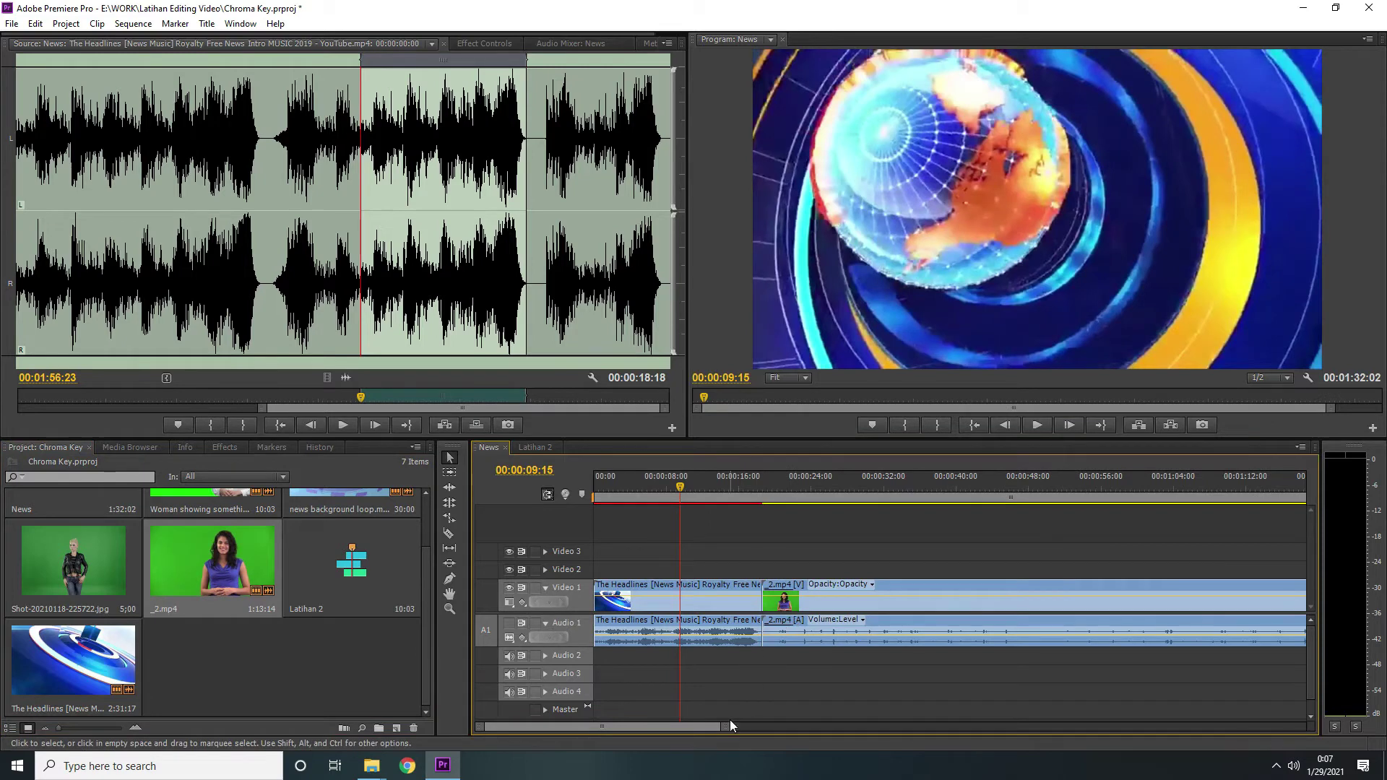
Step: Check the transition from the intro to the presenter clip and move the playhead to 00:00:21:00
left_click_drag(722, 725, 783, 728)
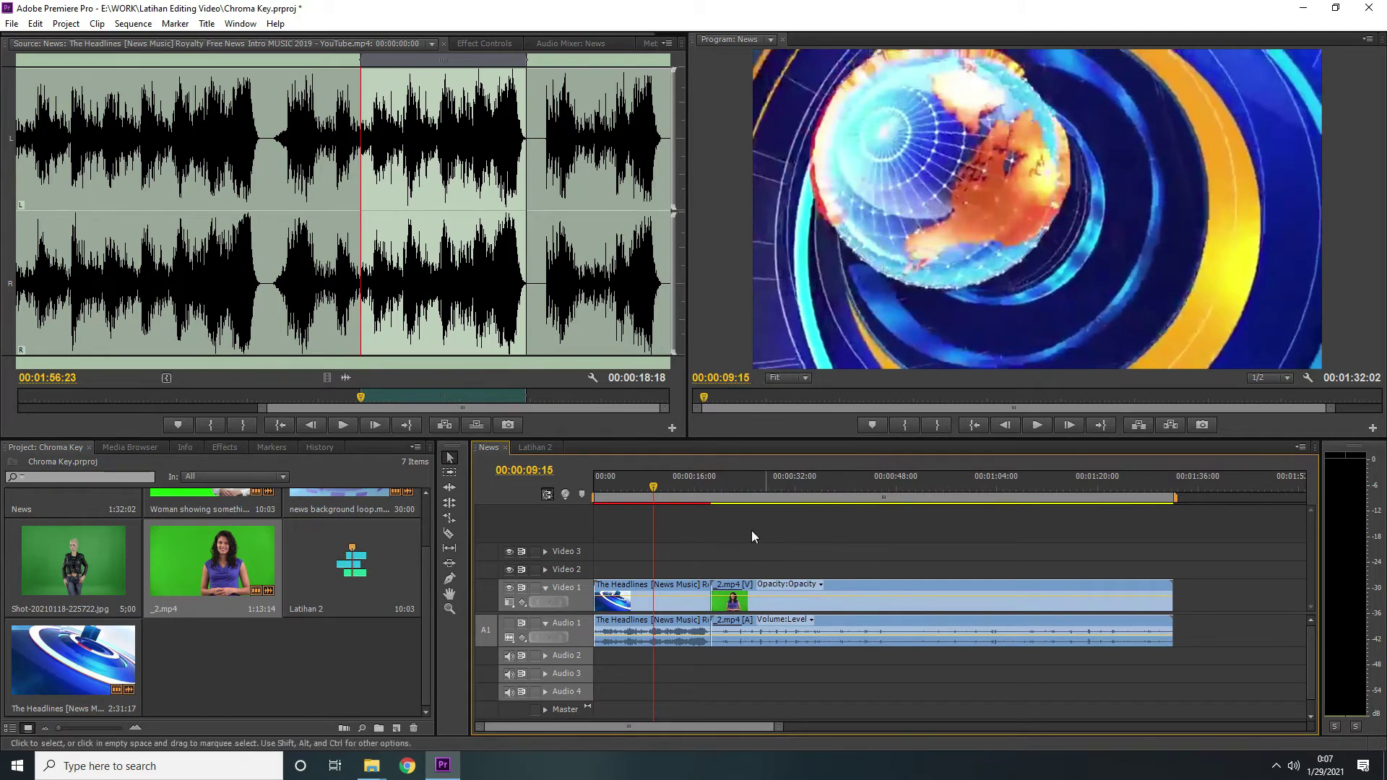
left_click(700, 479)
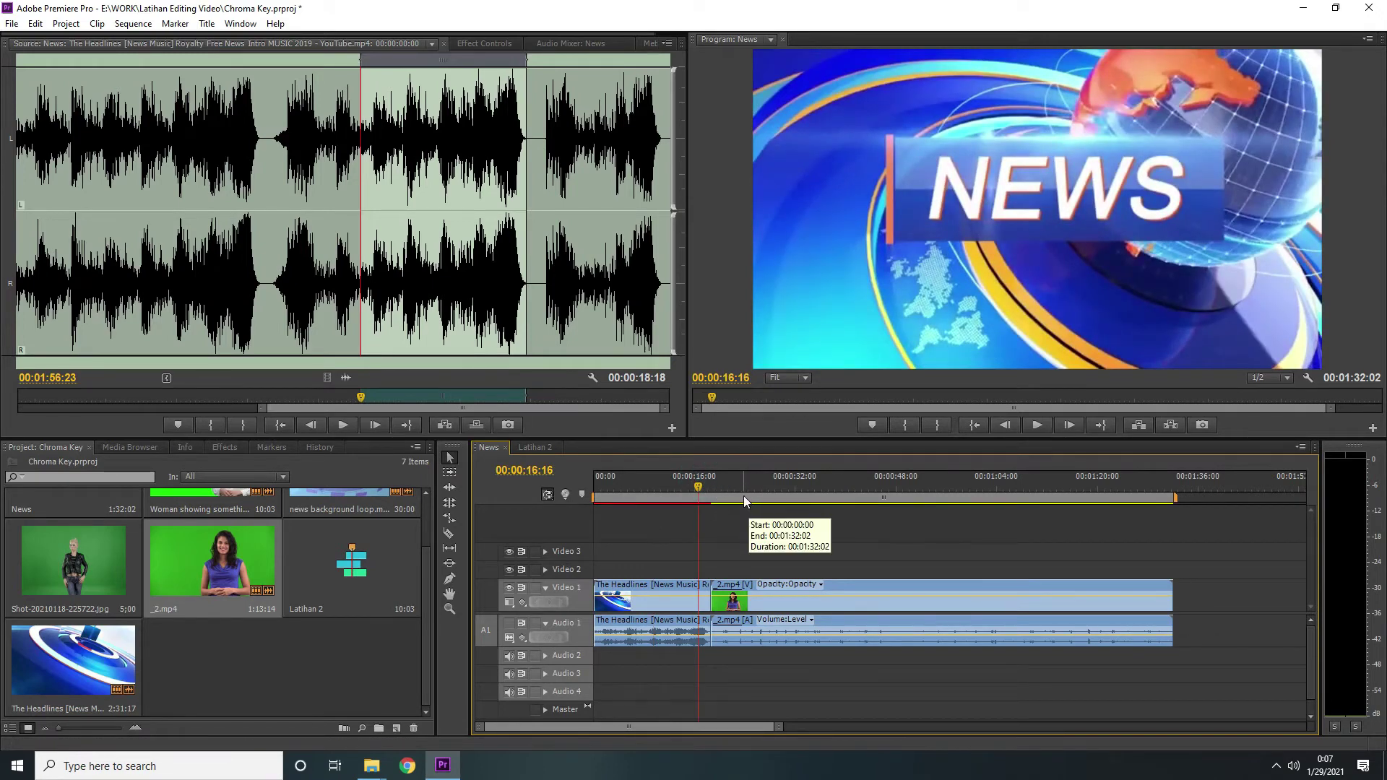
left_click(715, 491)
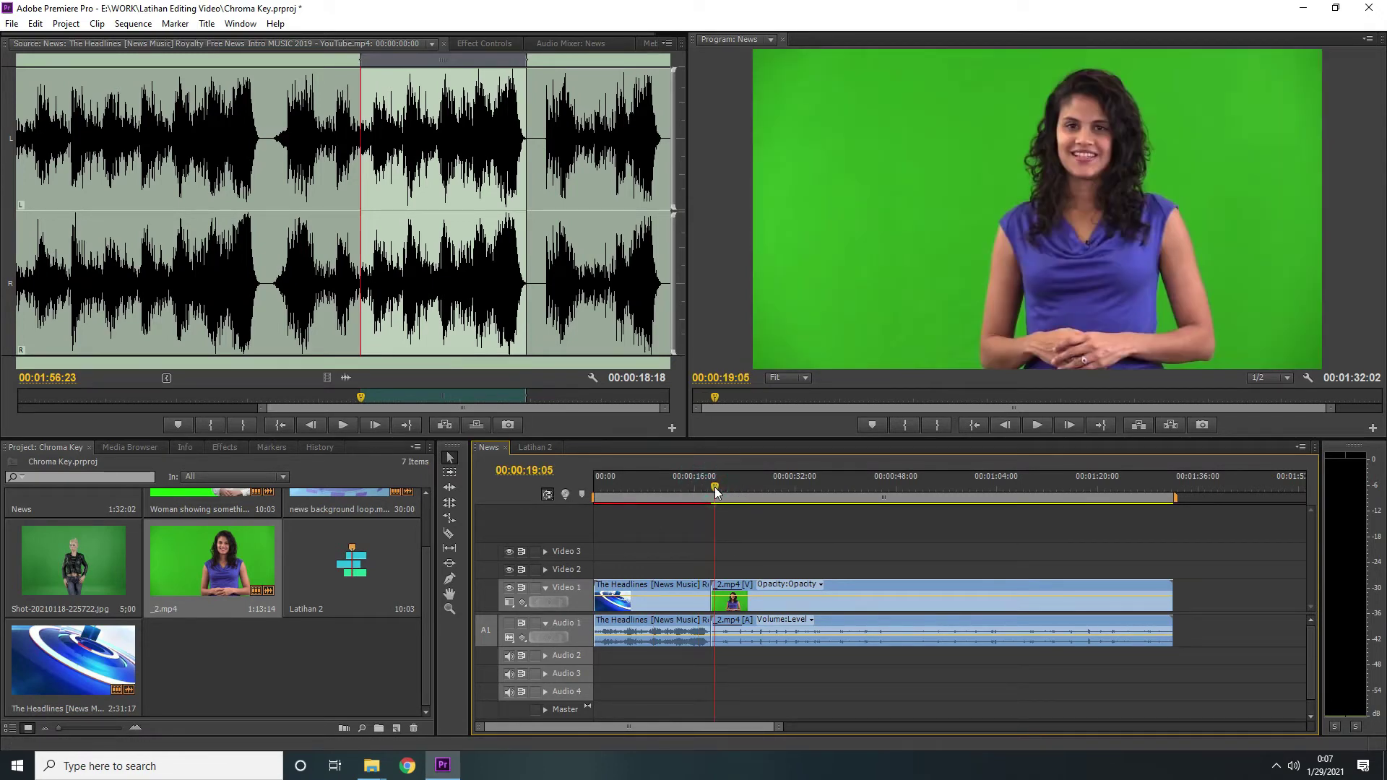
left_click_drag(715, 491, 728, 492)
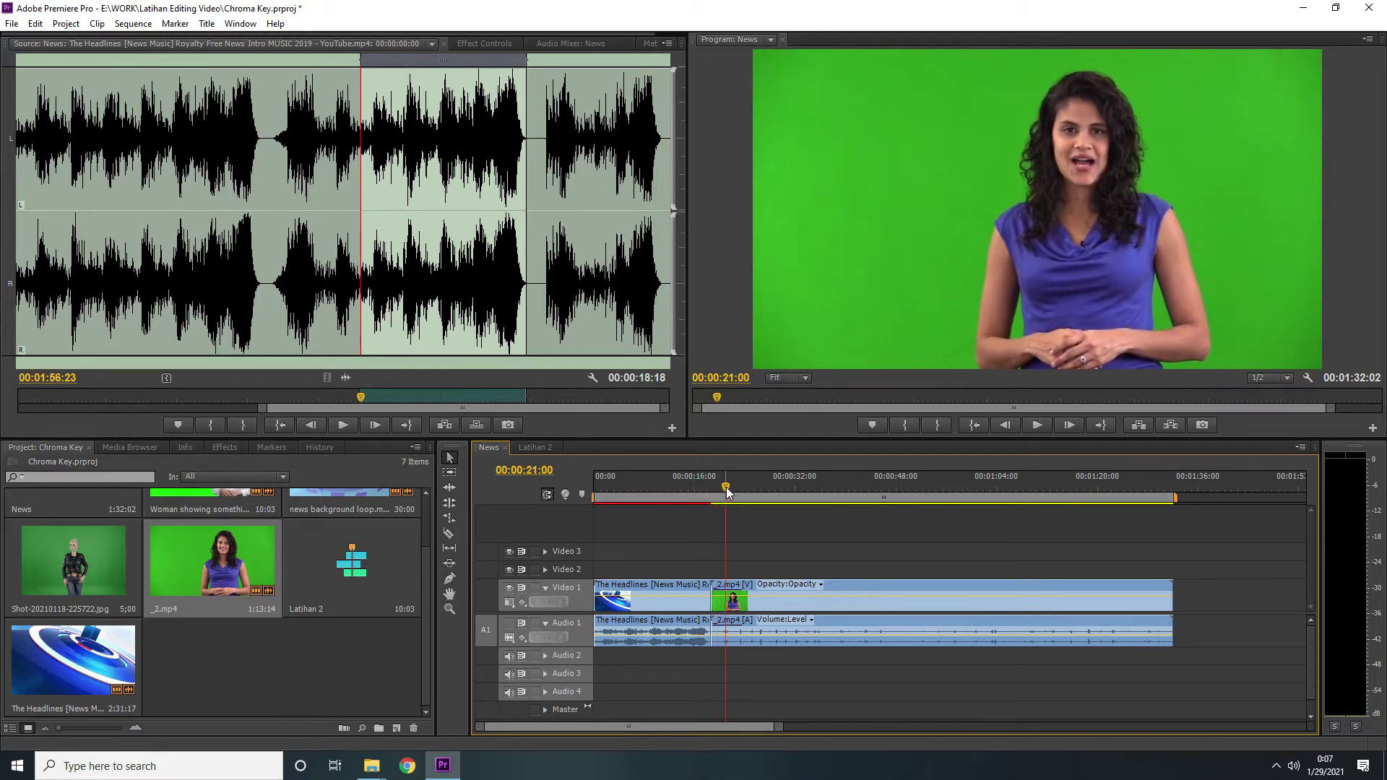
Step: Apply the Ultra Key keying effect to the green-screen presenter clip _2.mp4 on Video 1
left_click(810, 607)
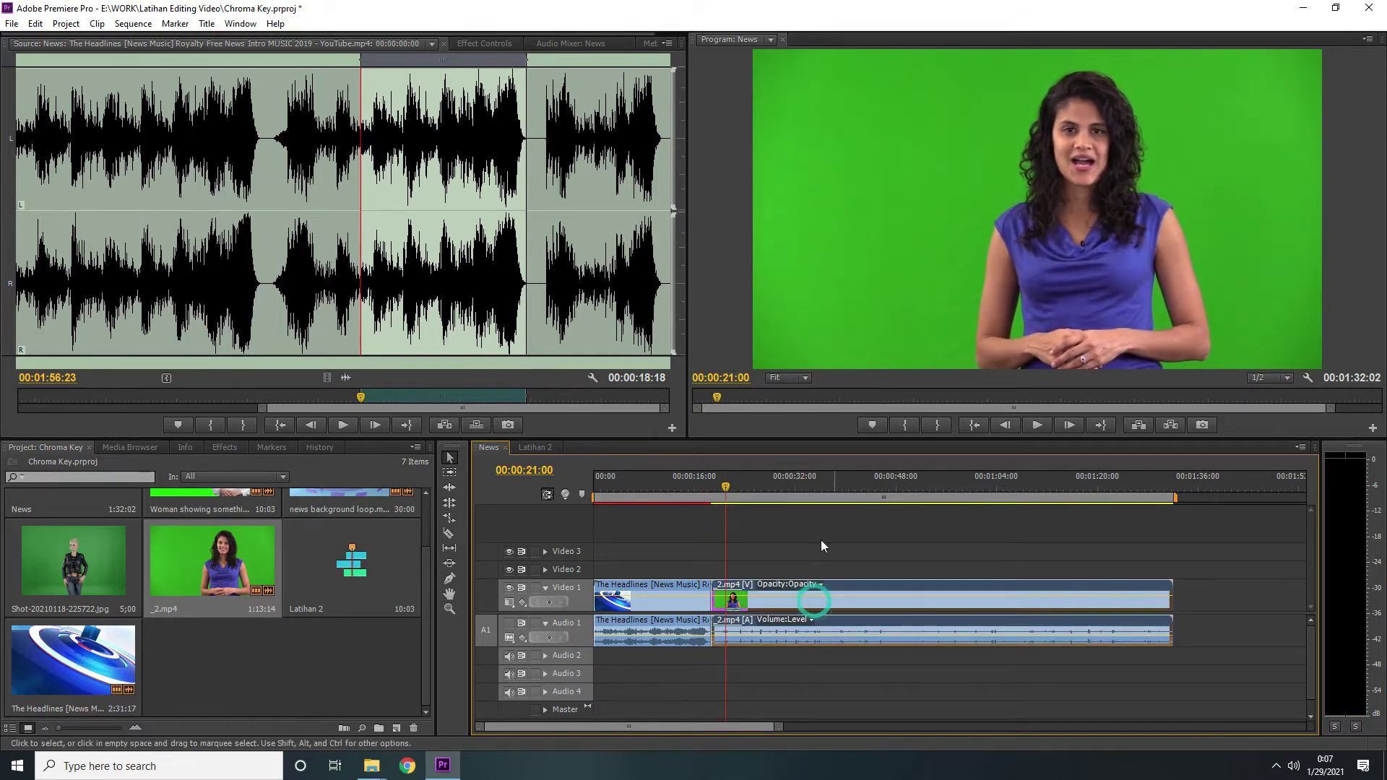
left_click(474, 42)
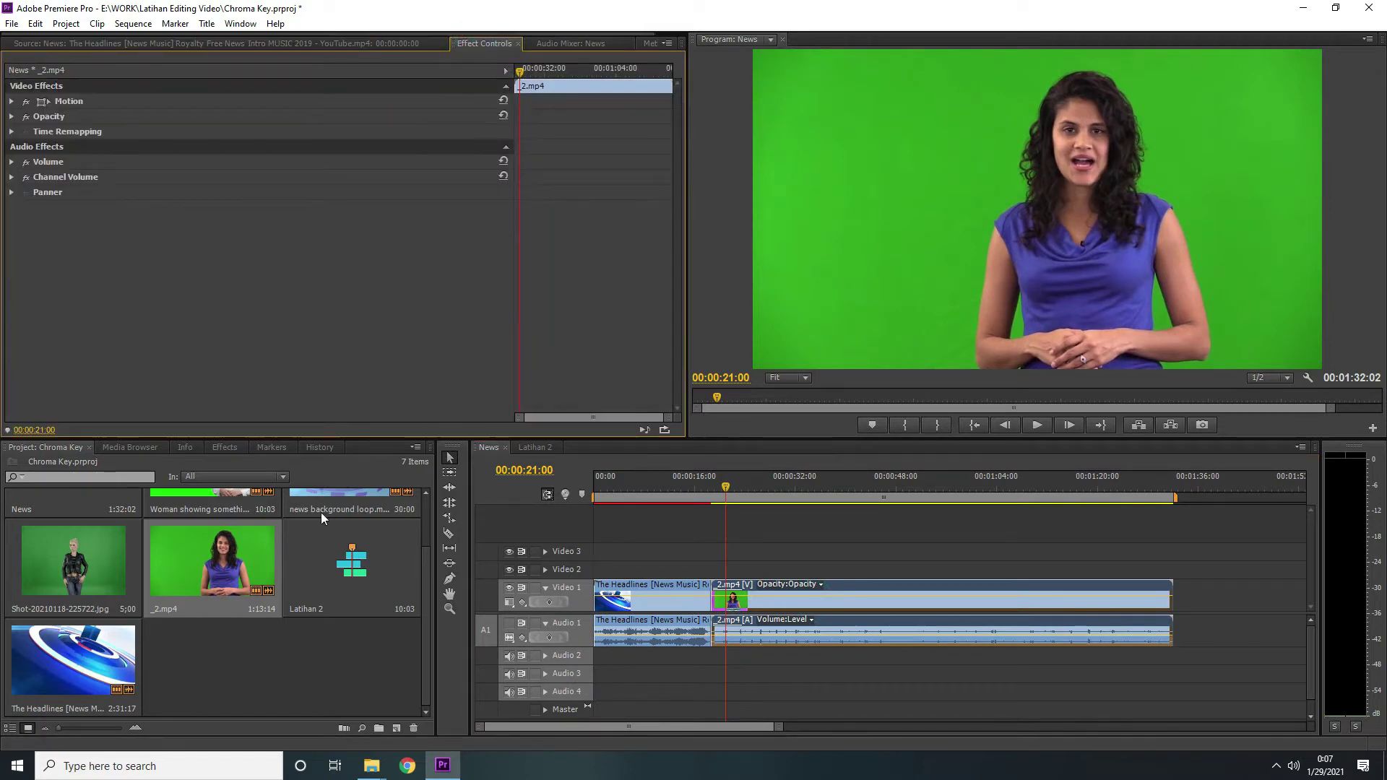
left_click(228, 447)
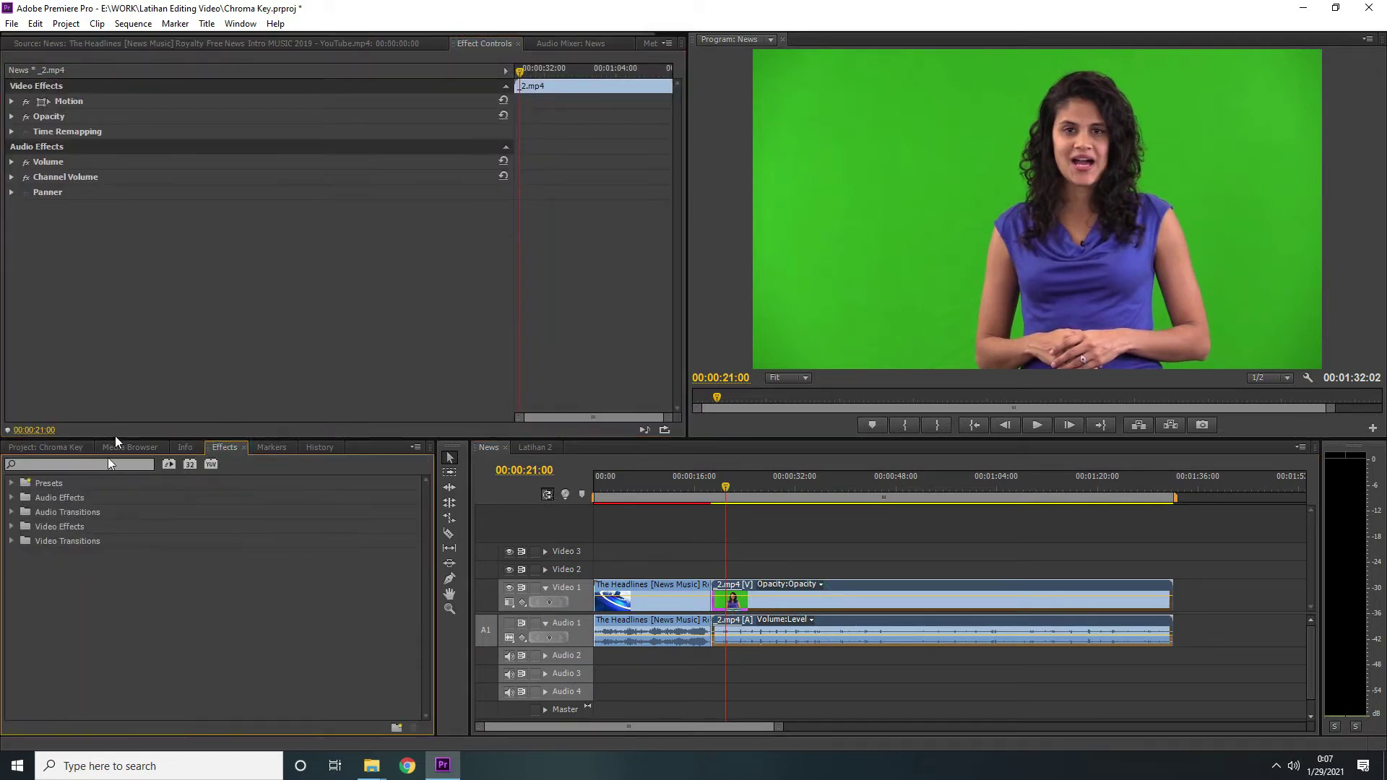
left_click(11, 526)
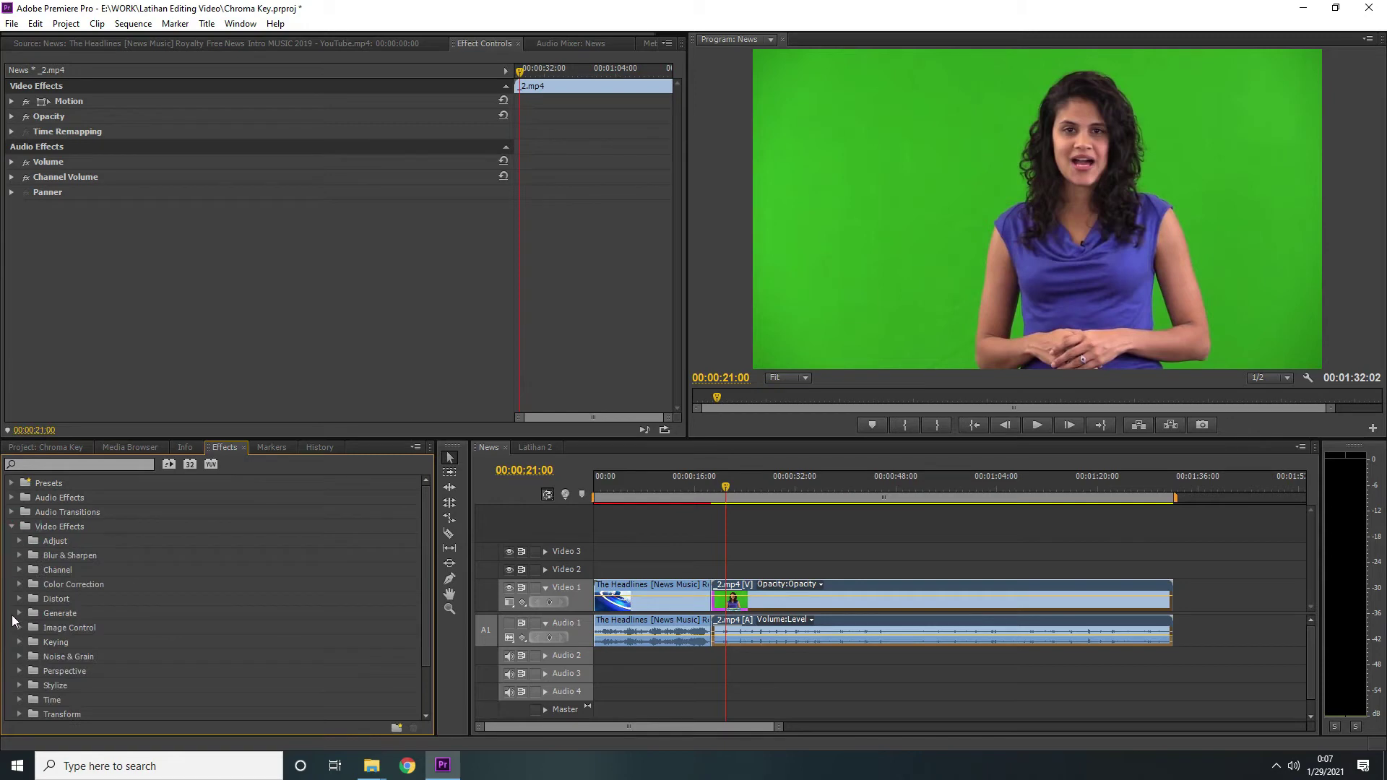
left_click(20, 642)
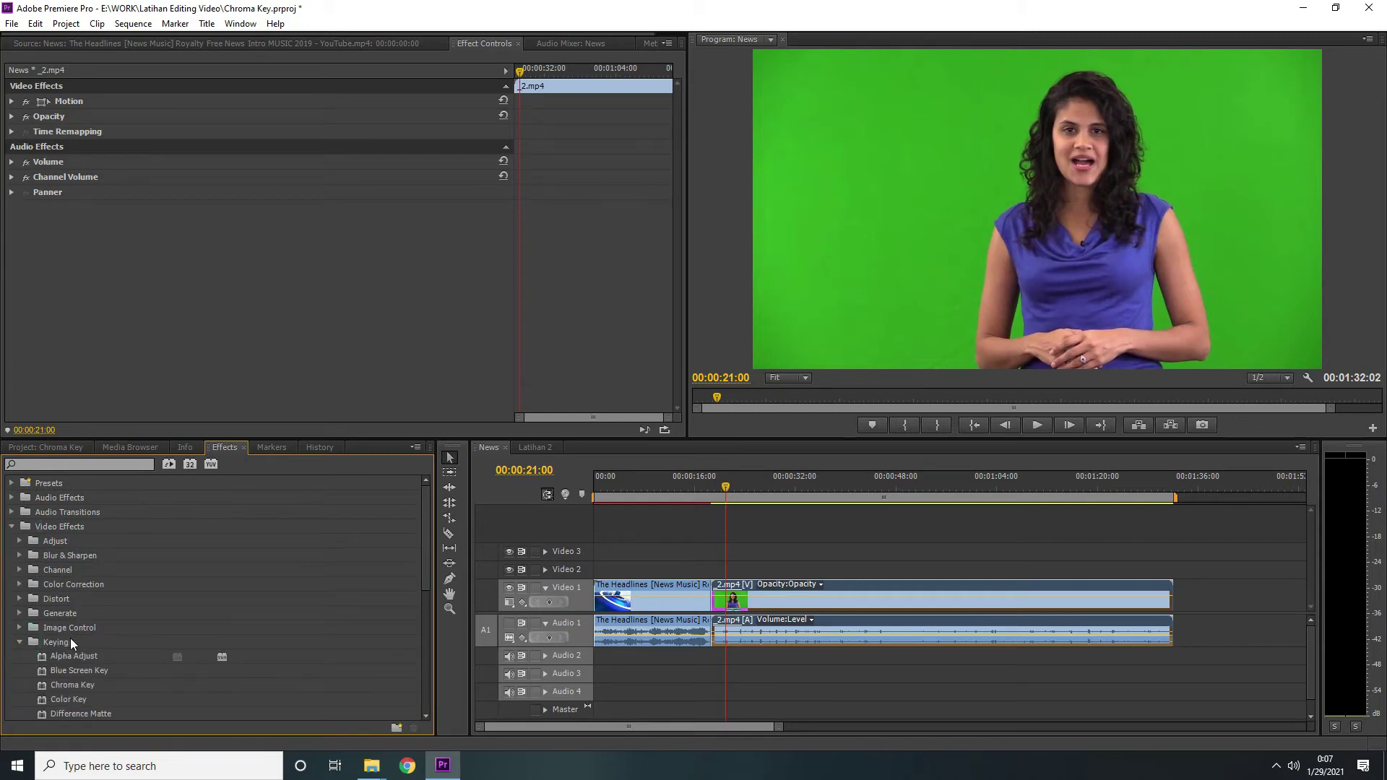
scroll(71, 640, "down", 5)
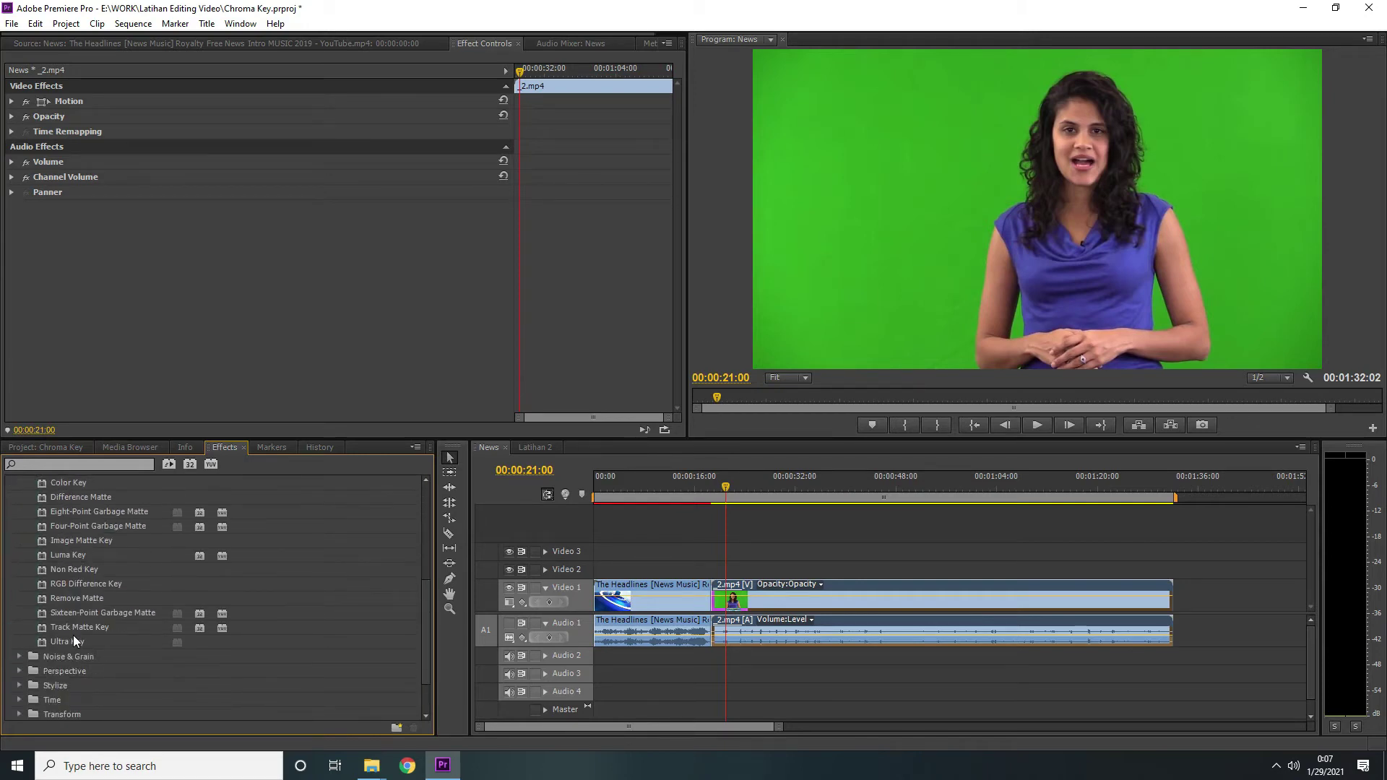
left_click_drag(71, 643, 159, 289)
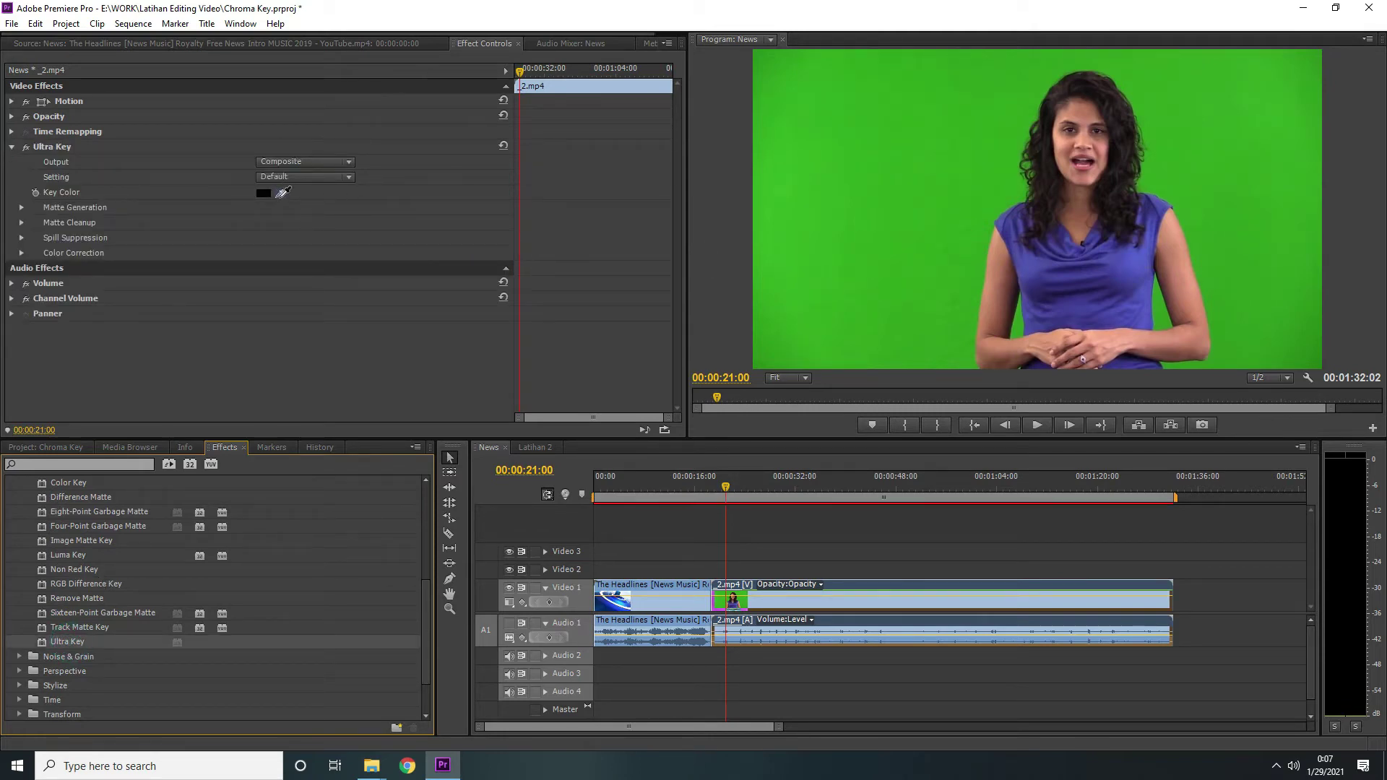
Step: Sample the green backdrop beside the presenter as the Ultra Key's key color
left_click(280, 193)
left_click(994, 189)
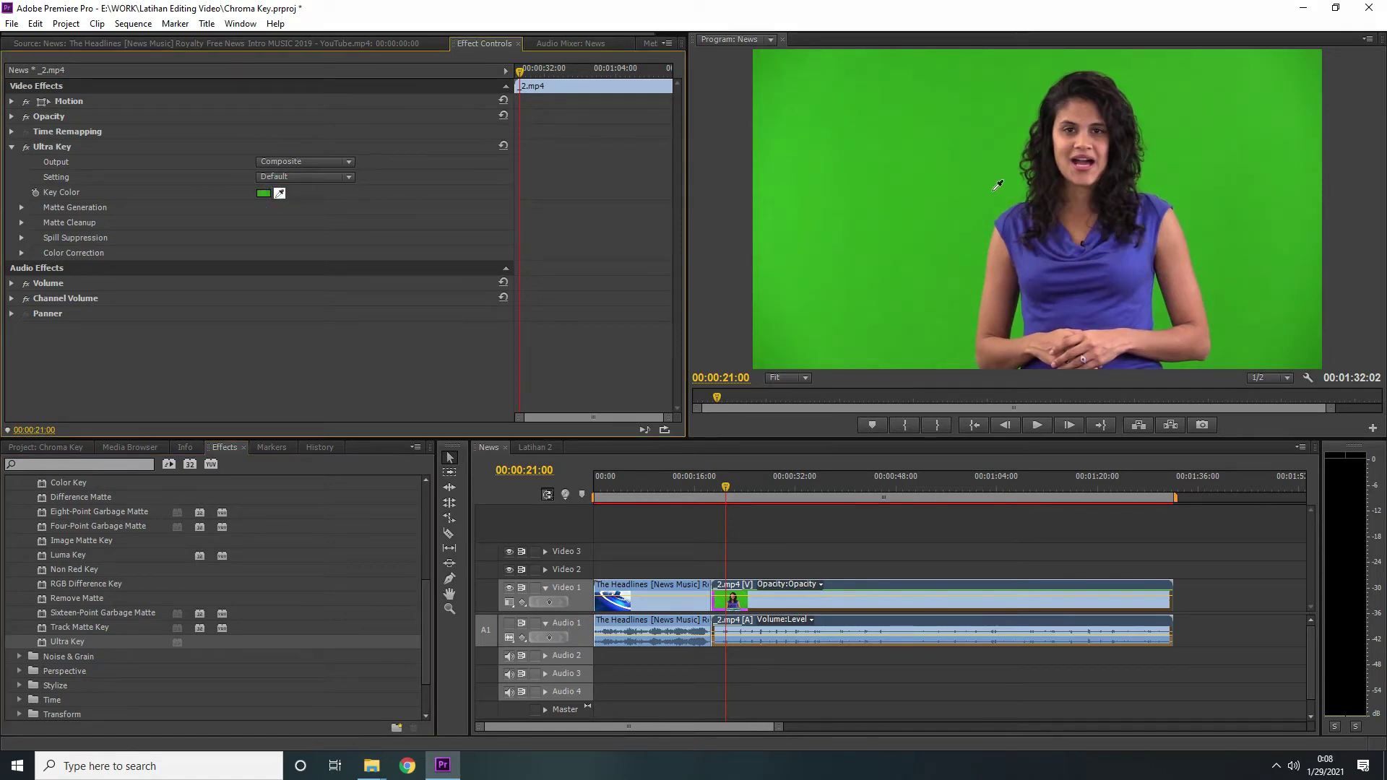
left_click(992, 190)
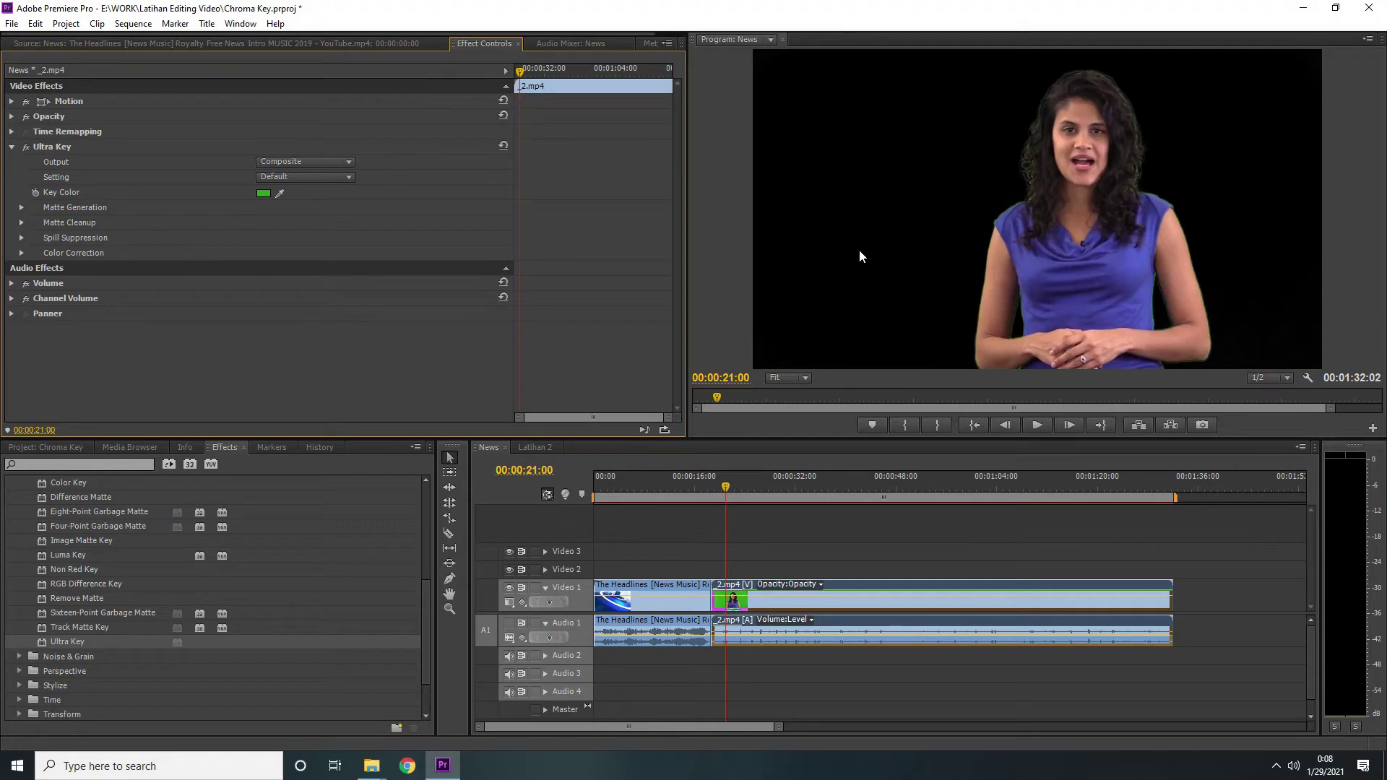
Step: Switch the Ultra Key output to Alpha Channel and raise the Matte Generation Pedestal to 55.1
left_click(313, 162)
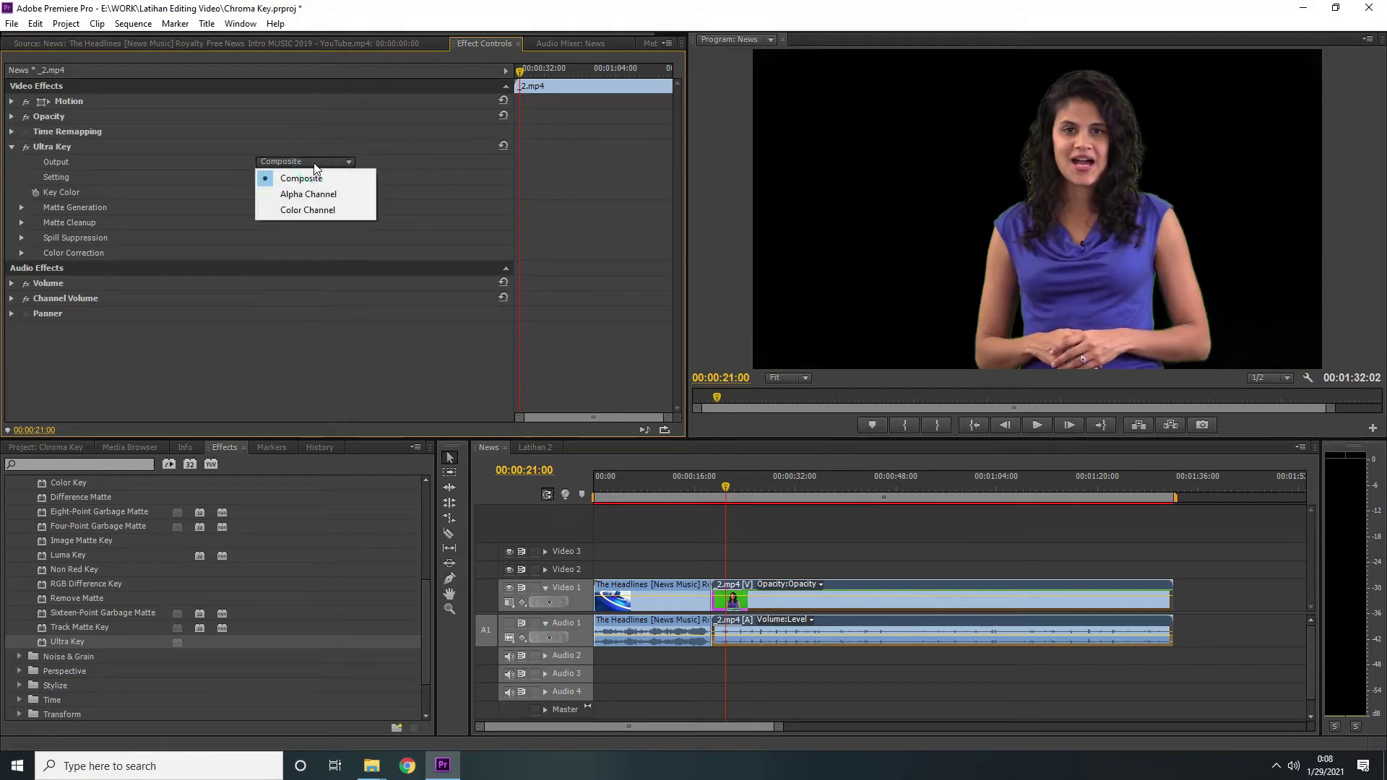
left_click(323, 198)
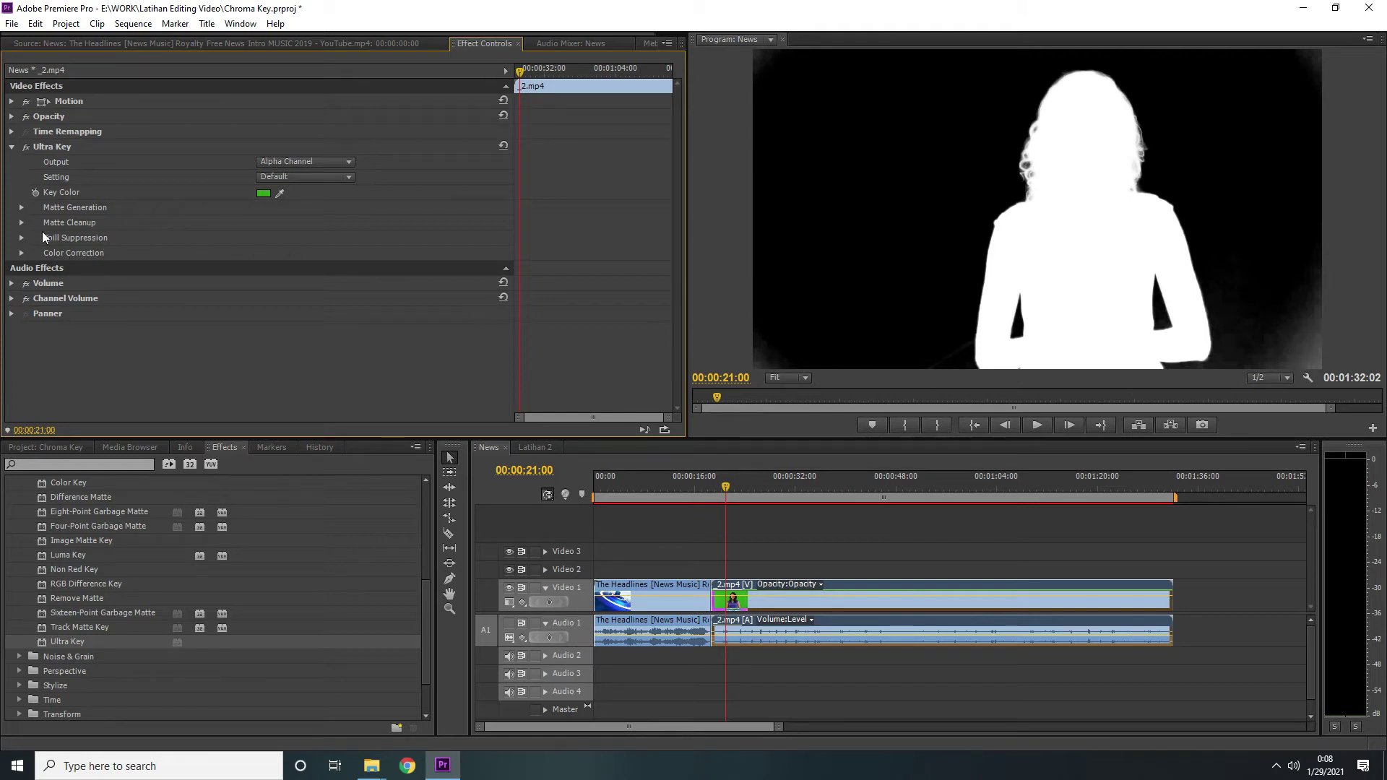
left_click(20, 208)
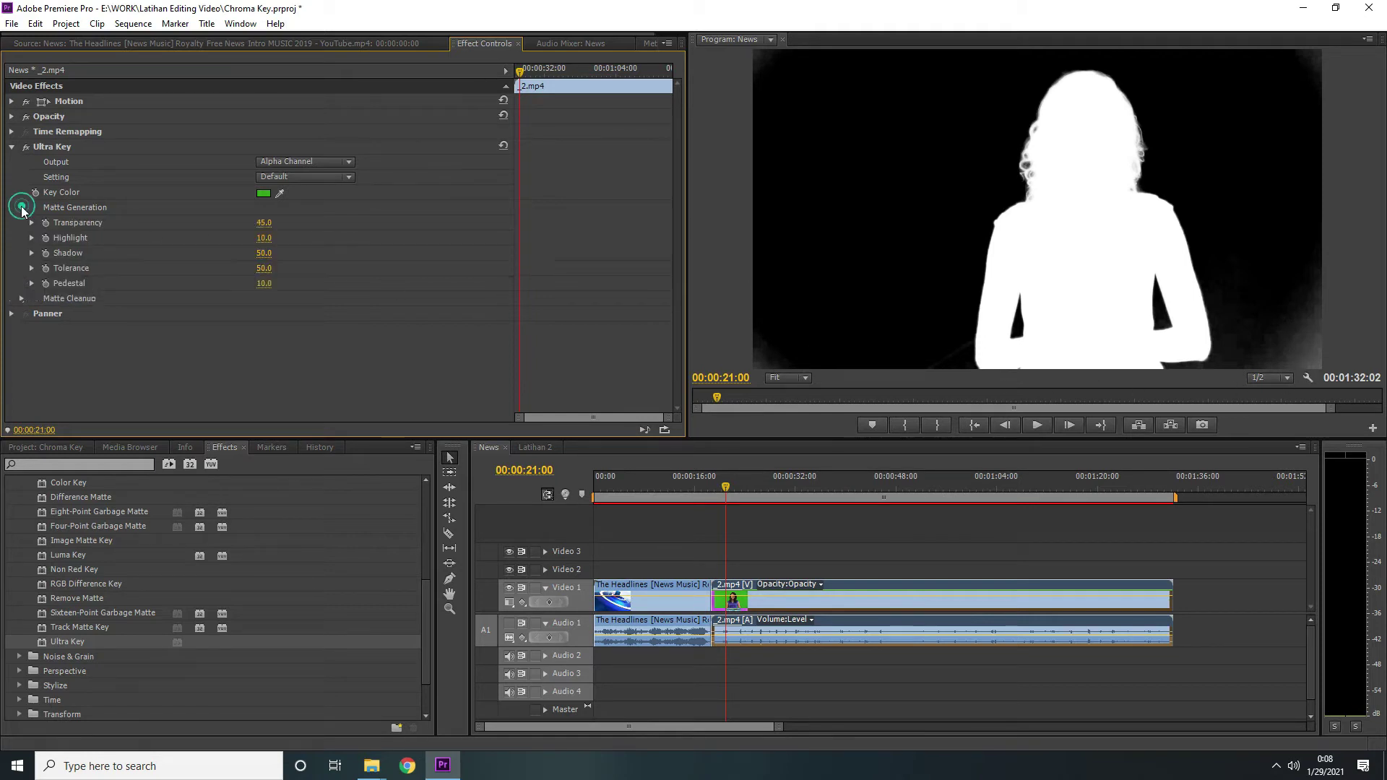
left_click(32, 283)
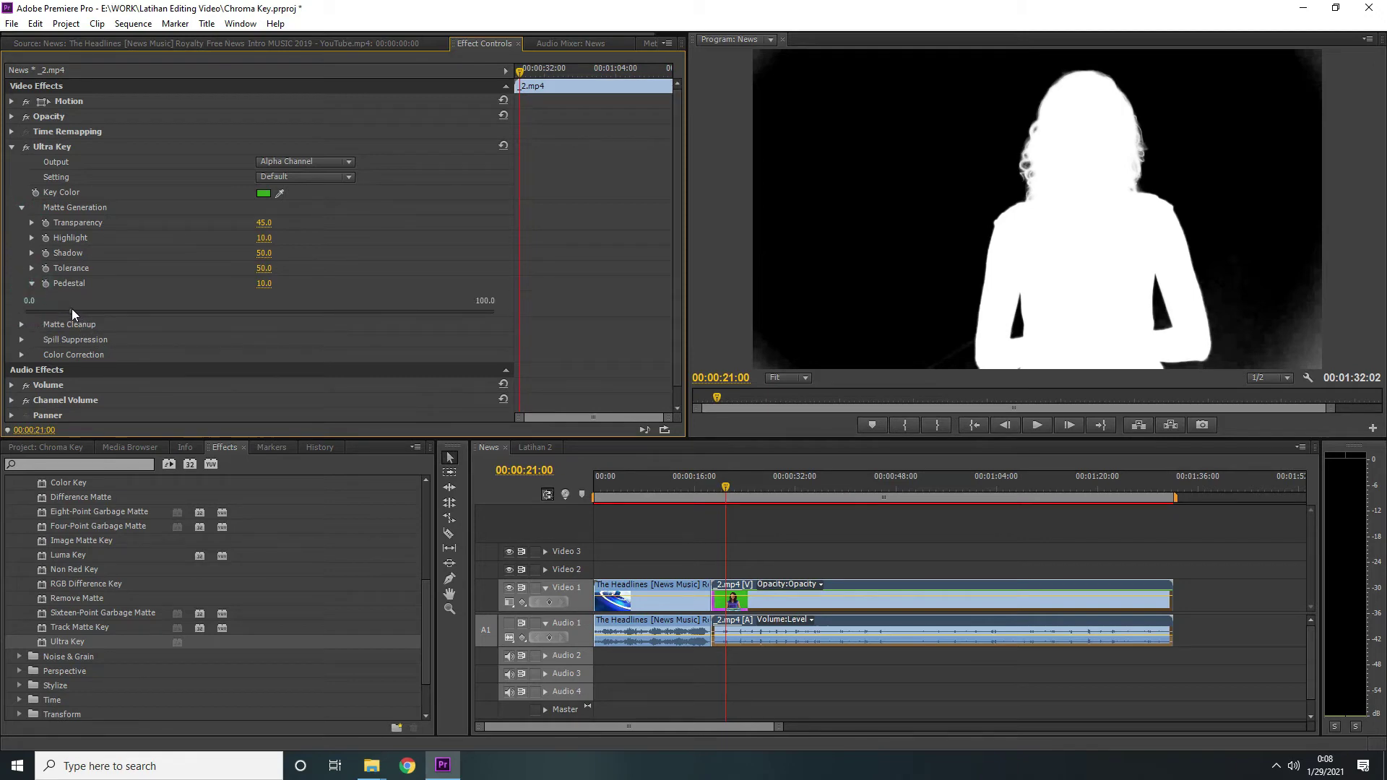
left_click_drag(72, 309, 216, 302)
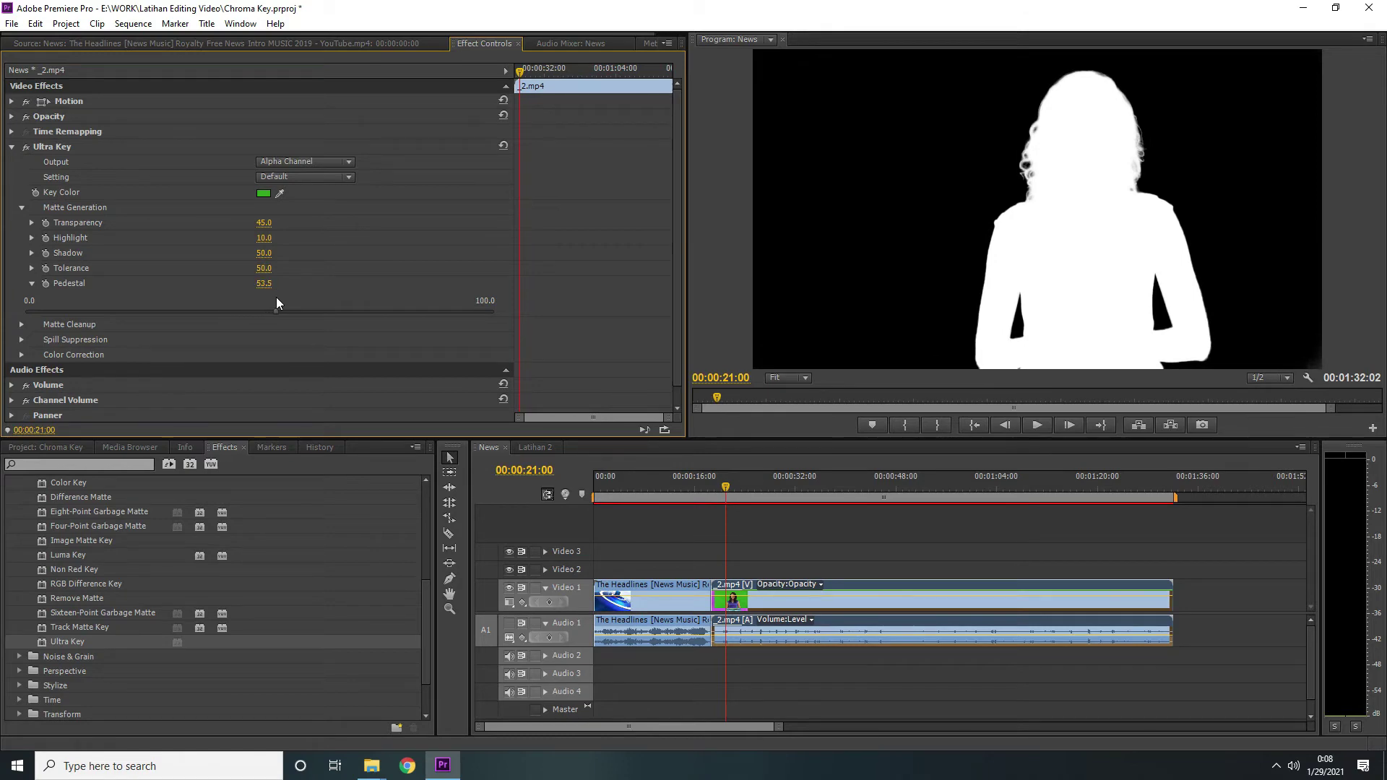
left_click_drag(276, 297, 283, 297)
Step: Preview the keyed clip's Color Channel output, then set the Ultra Key output back to Composite
left_click(308, 161)
left_click(308, 210)
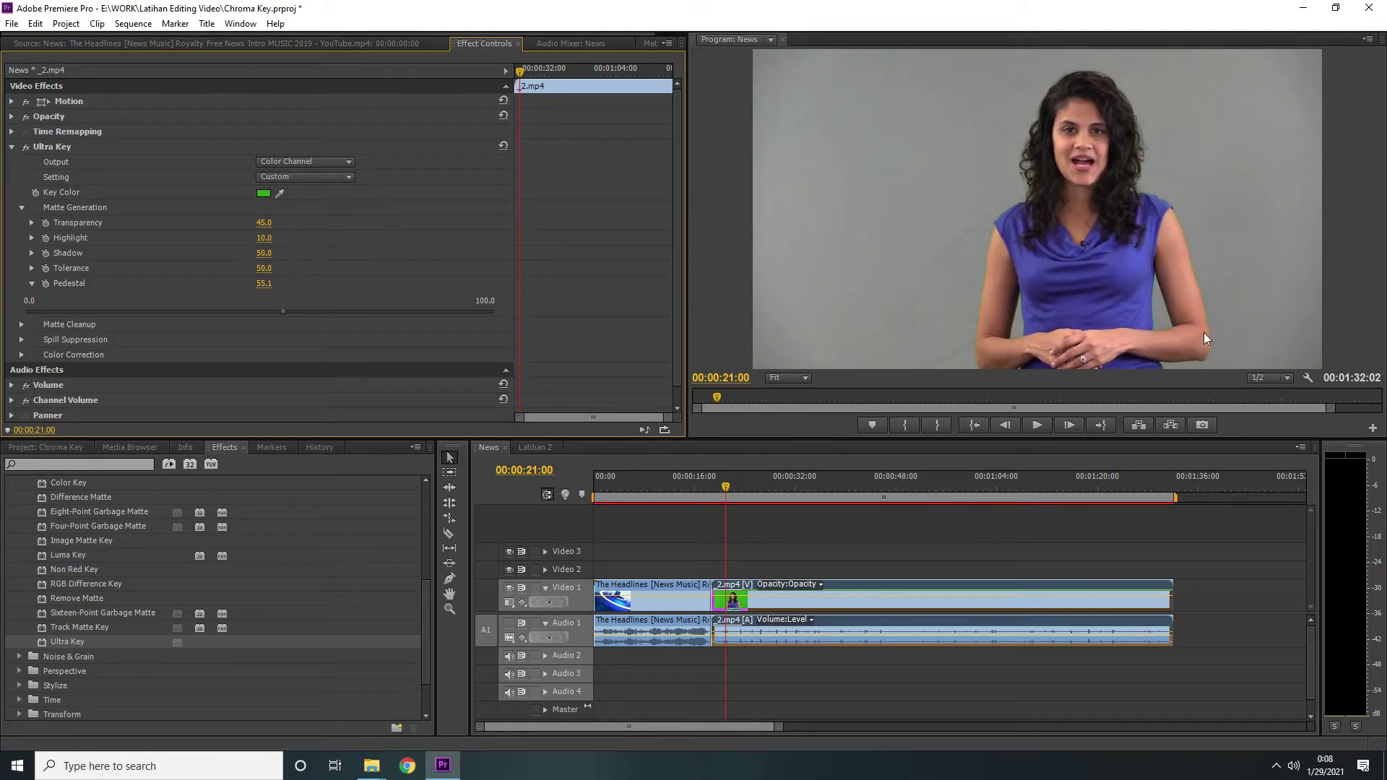
left_click(340, 161)
left_click(332, 176)
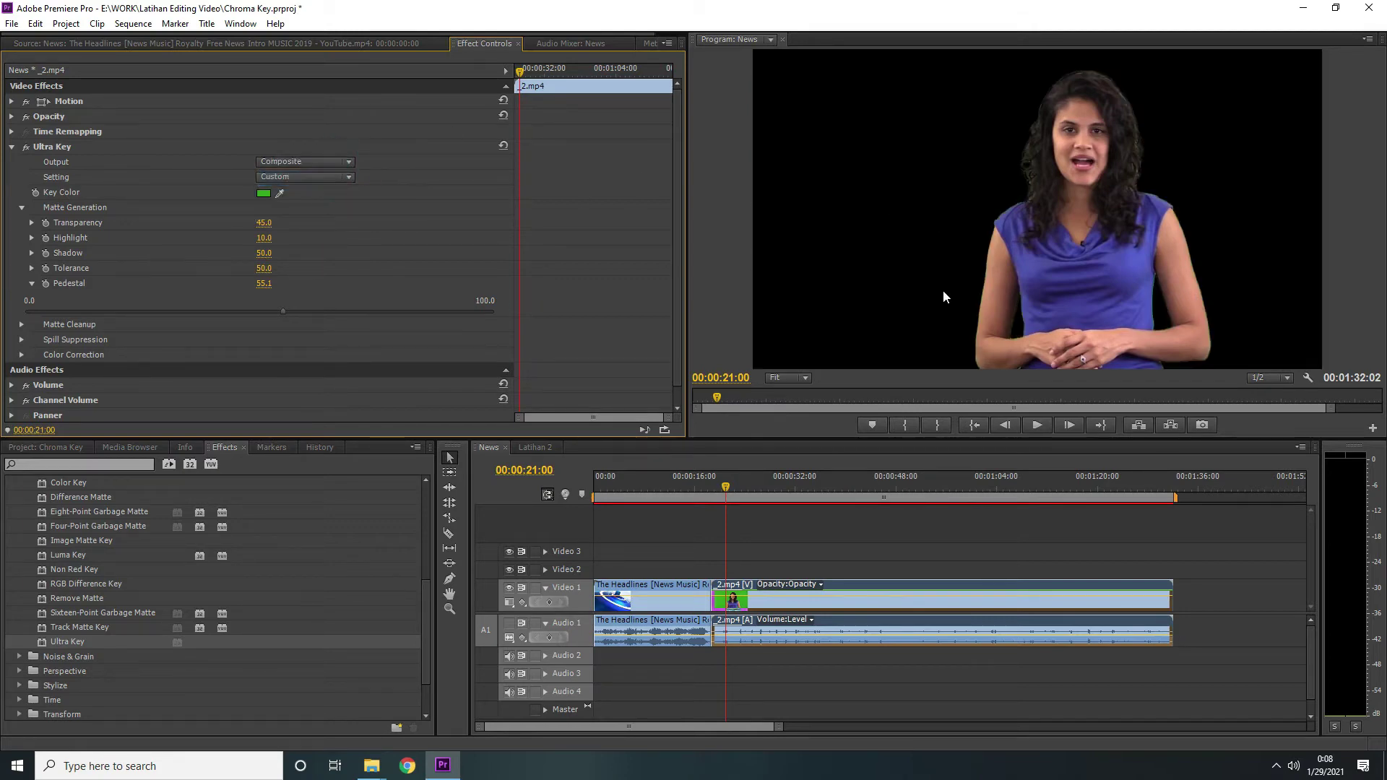
Step: Move the video of the presenter clip _2.mp4 from Video 1 up to Video 2, keeping its start time
left_click(946, 570)
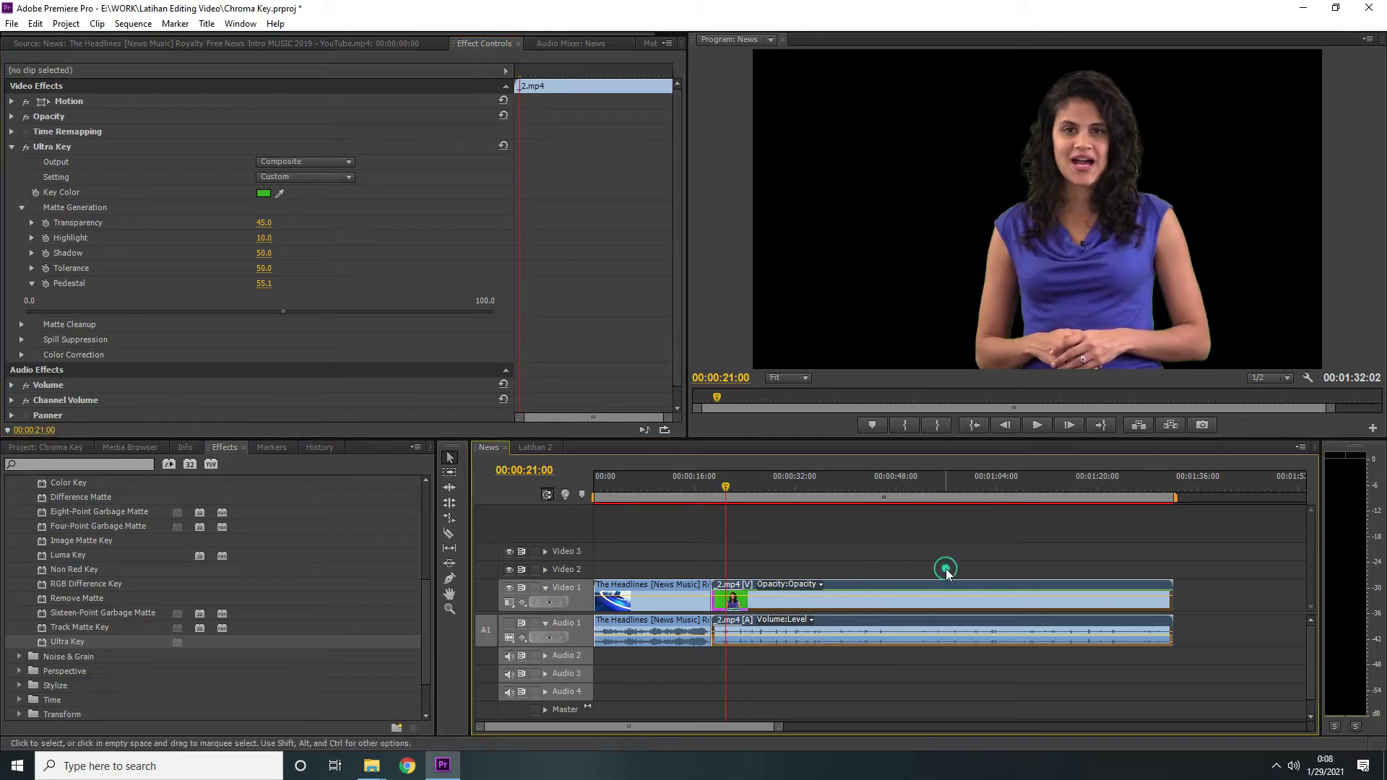
left_click(953, 604)
left_click_drag(956, 601, 951, 575)
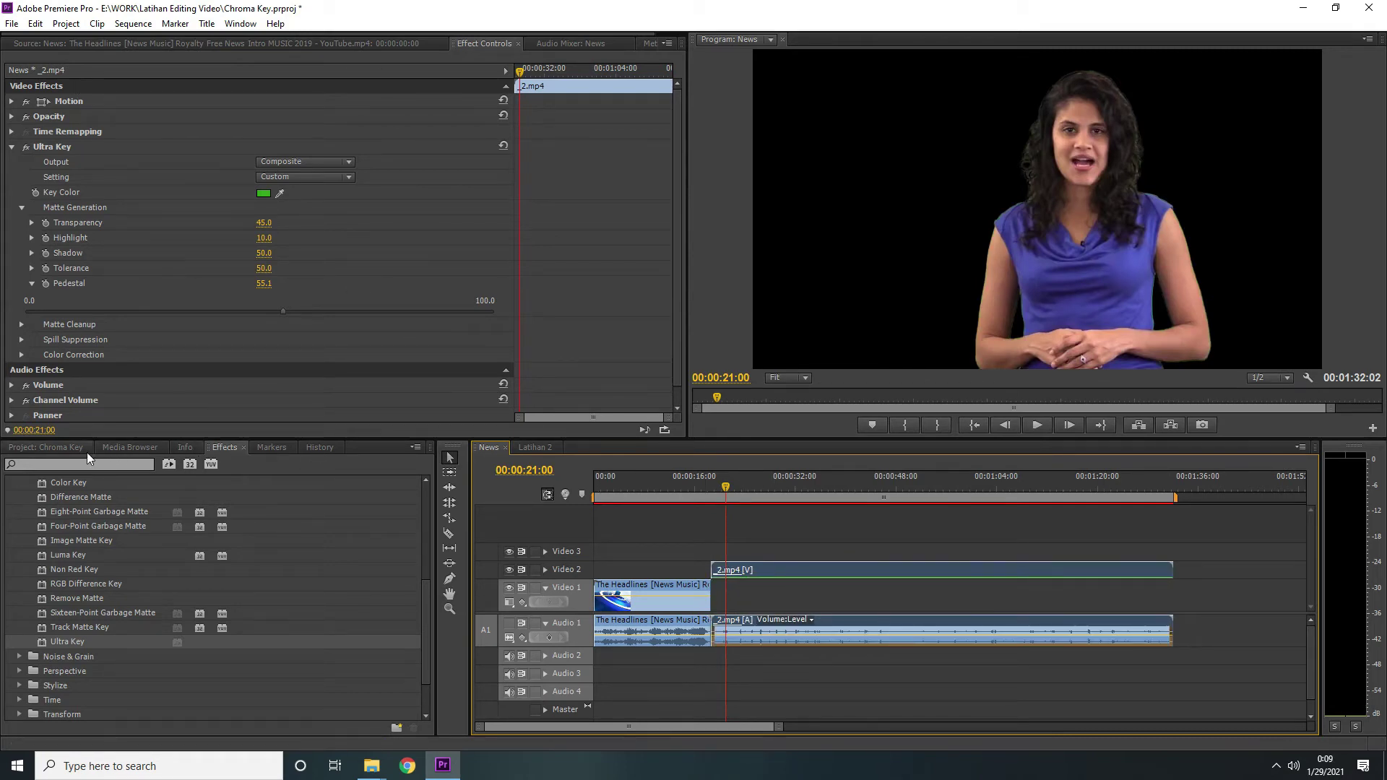
Step: Add news background loop.mp4 to Video 1 and Audio 1 directly after the end of the presenter clip
left_click(65, 452)
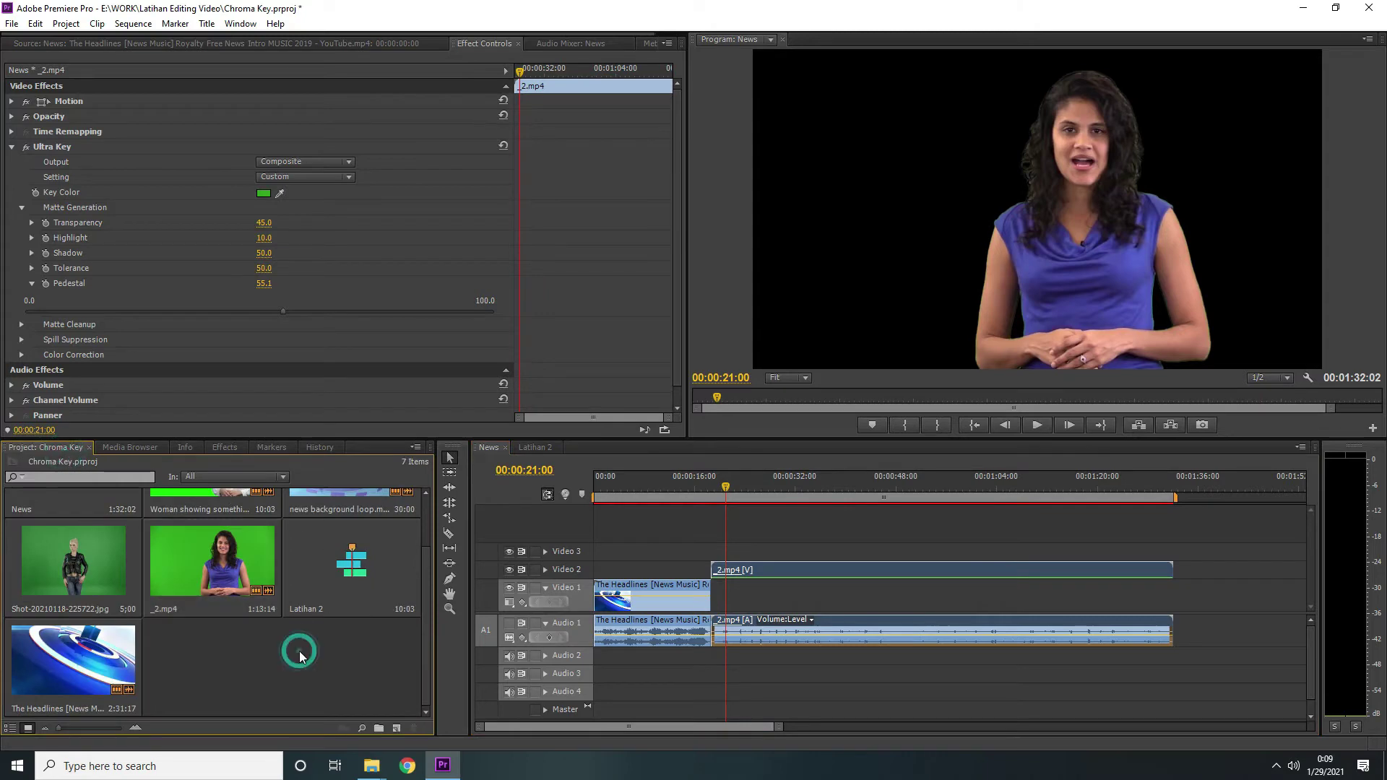
scroll(299, 651, "up", 1)
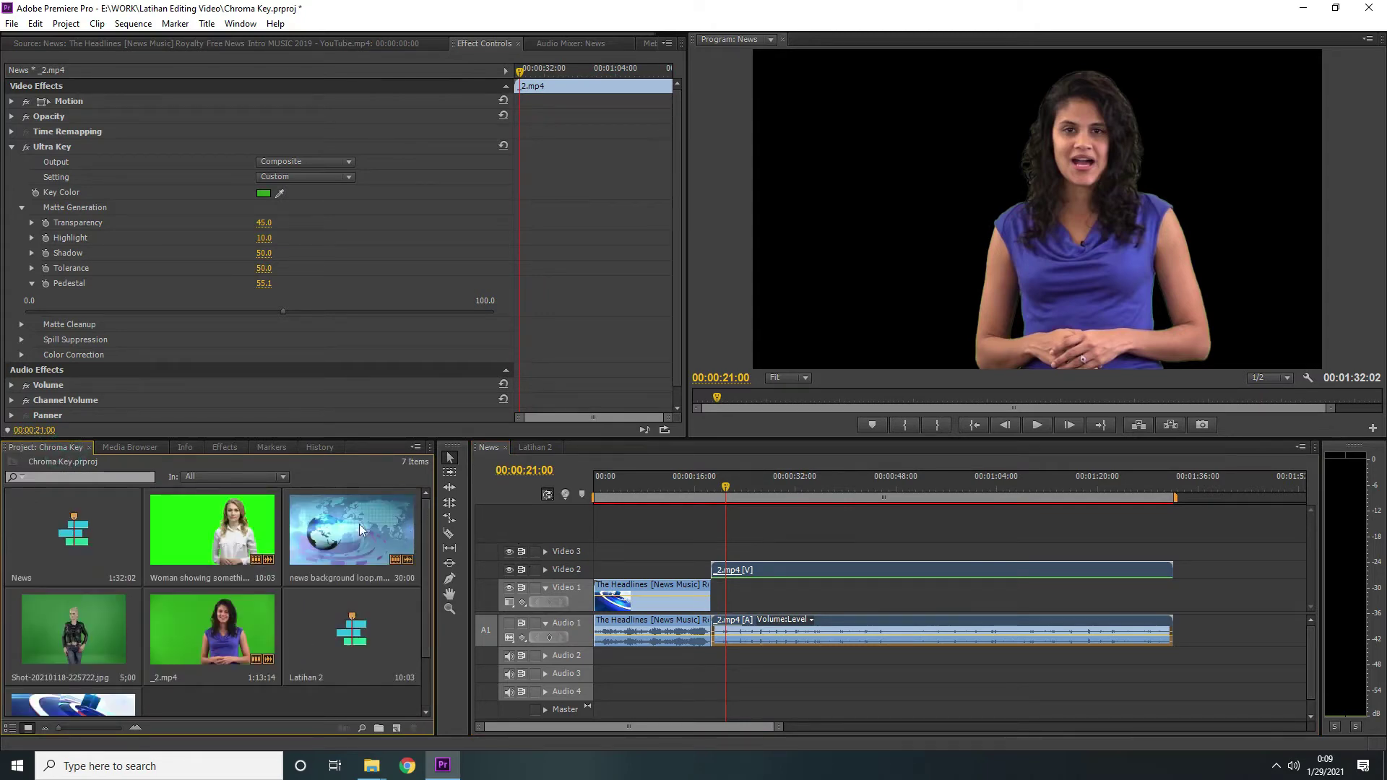
left_click(397, 554)
left_click_drag(358, 522, 1177, 593)
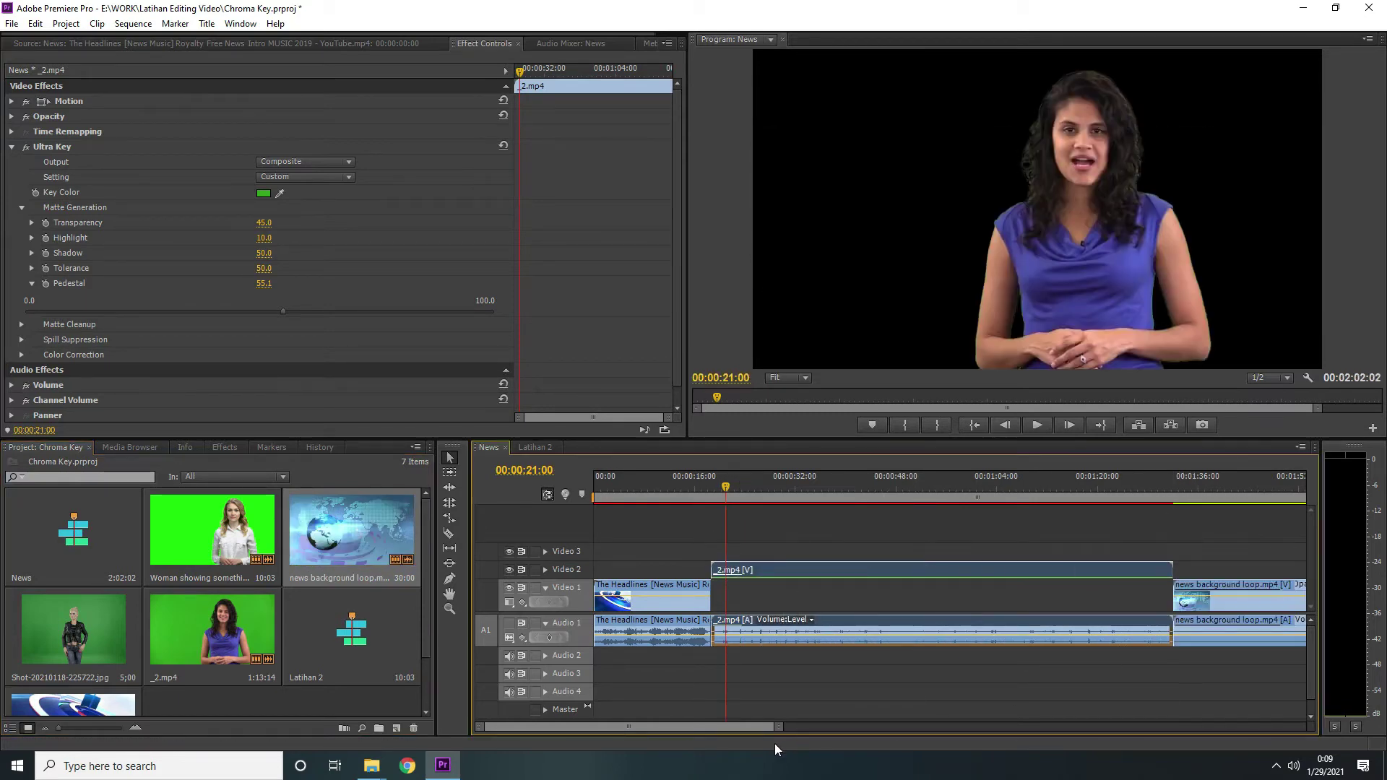
Step: Unlink the news background loop's video from its audio and delete the audio part from Audio 1
left_click_drag(763, 730, 800, 722)
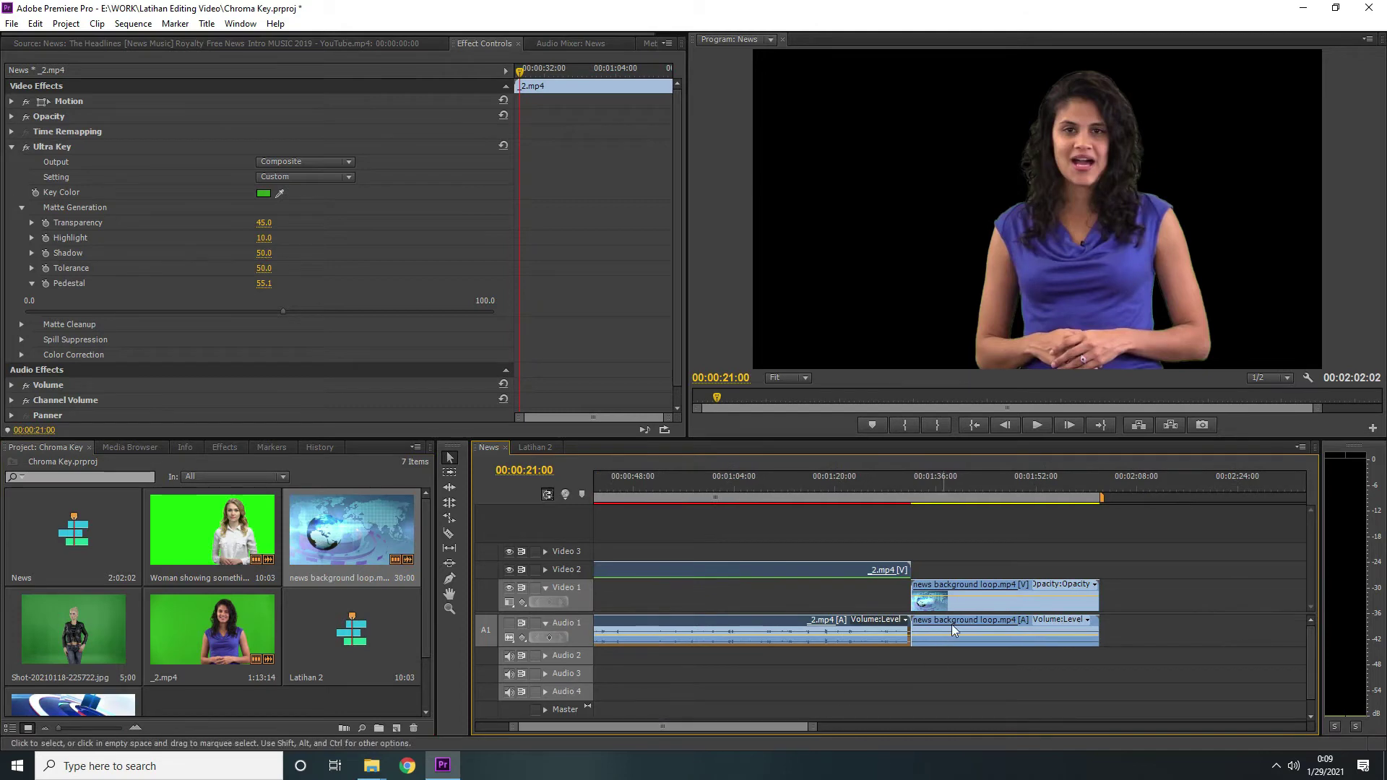
right_click(974, 601)
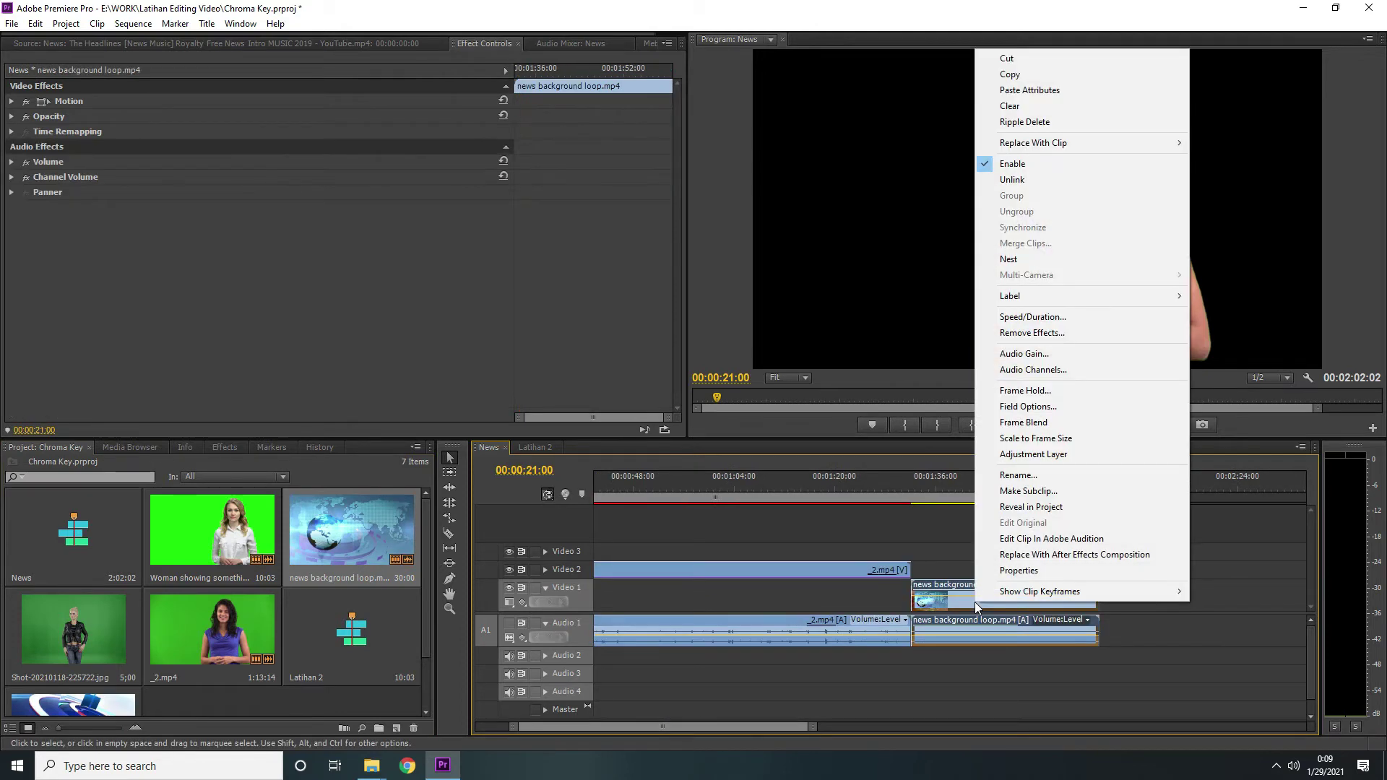
left_click(1046, 180)
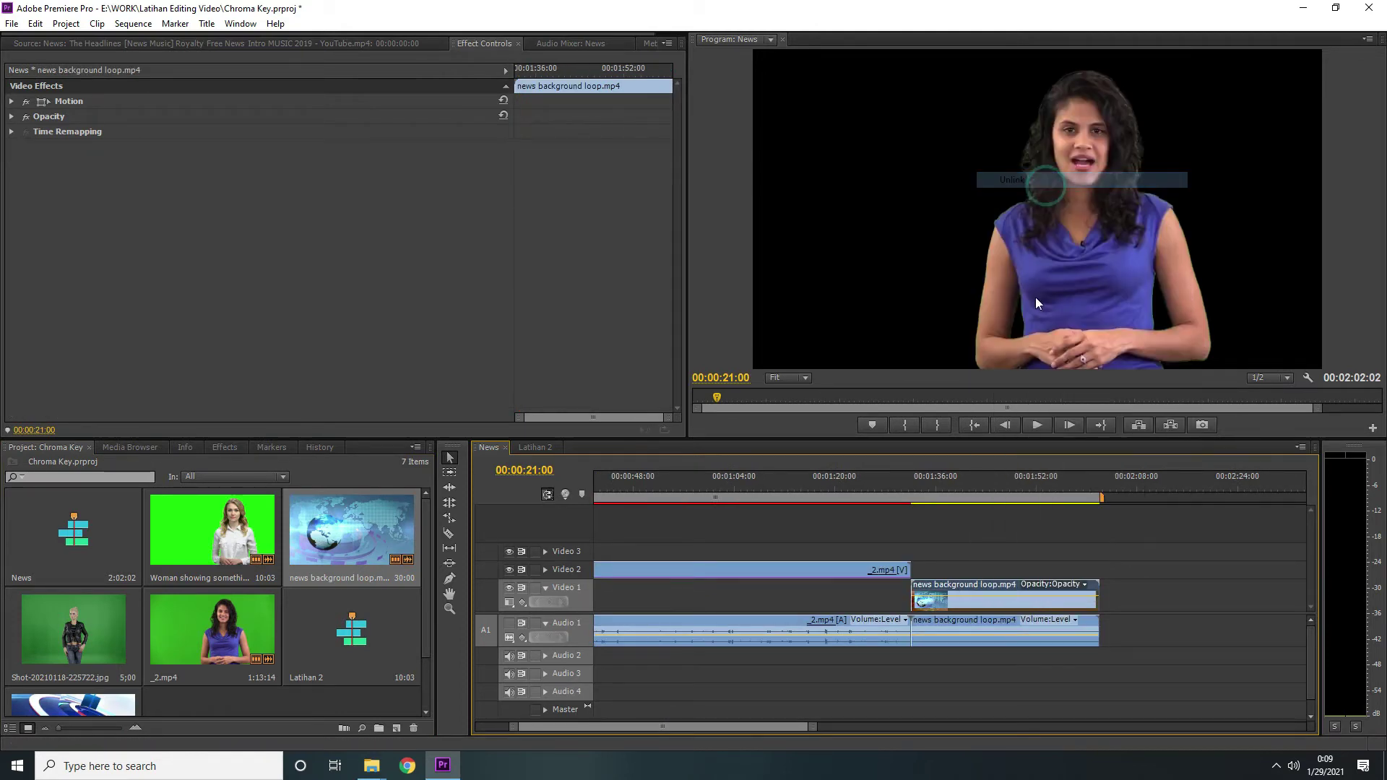
left_click(1131, 596)
left_click(1084, 641)
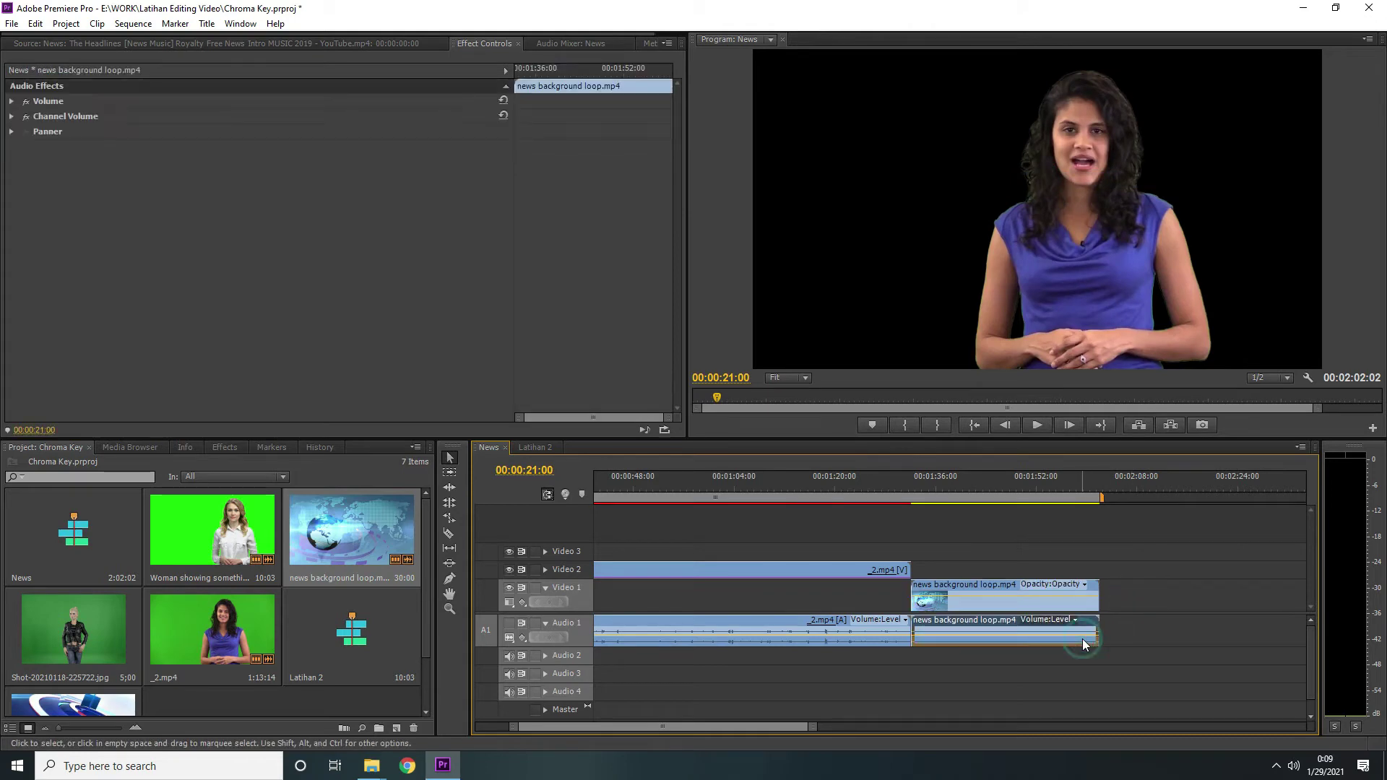
key("Delete")
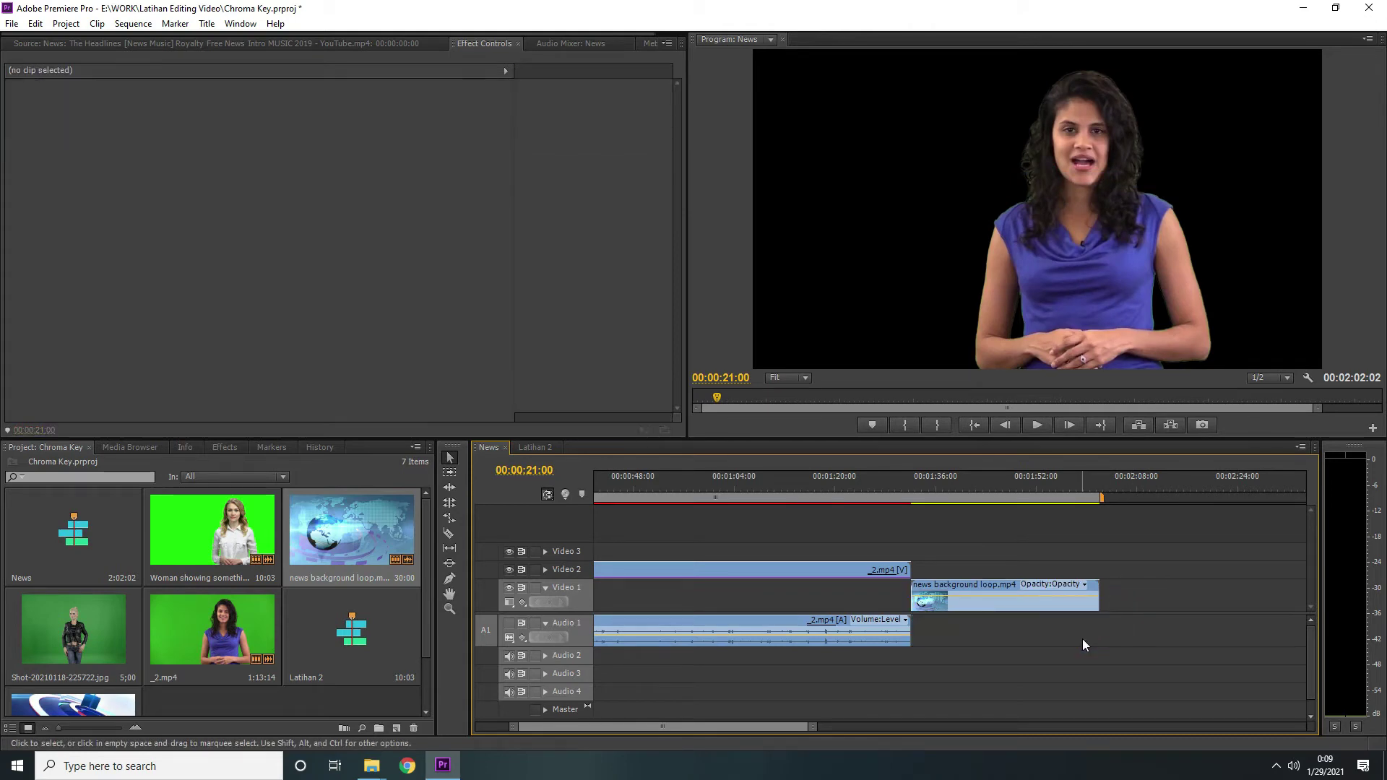
Step: Move the news background loop on Video 1 beneath the presenter clip, starting directly after the intro at 00:00:18:18
left_click_drag(1053, 604, 754, 611)
left_click_drag(787, 730, 677, 731)
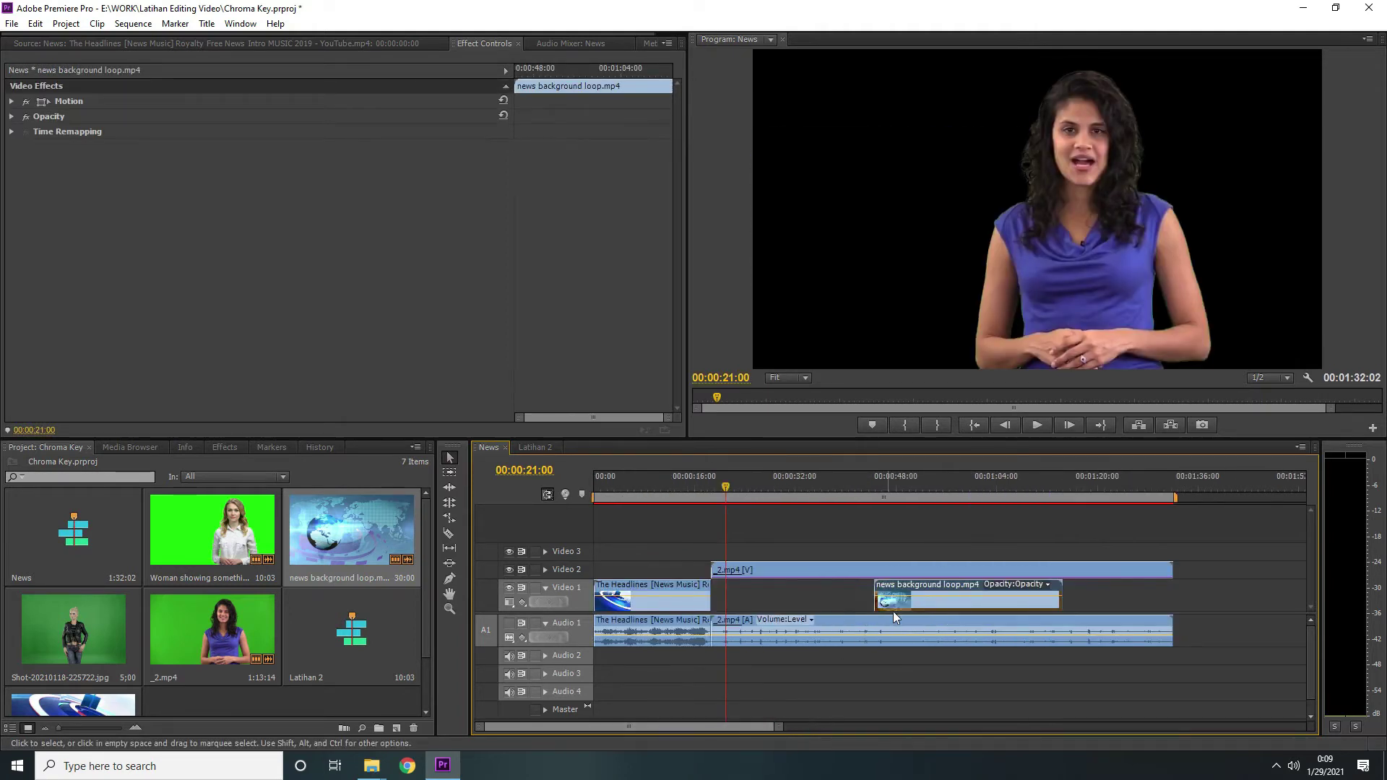
left_click_drag(934, 601, 765, 600)
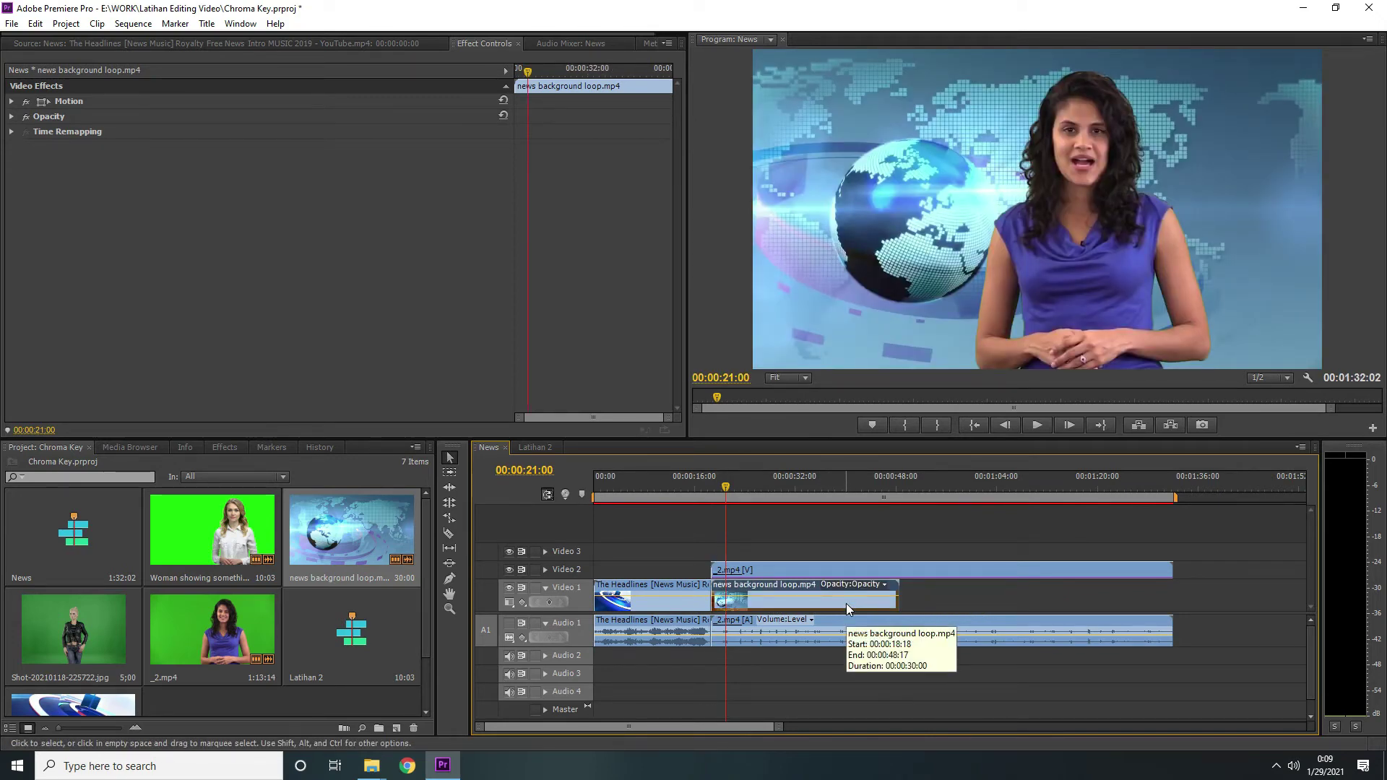
Step: Paste two copies of the news background loop on Video 1 and butt them end to end to cover the presenter clip
left_click(924, 481)
key("ctrl+v")
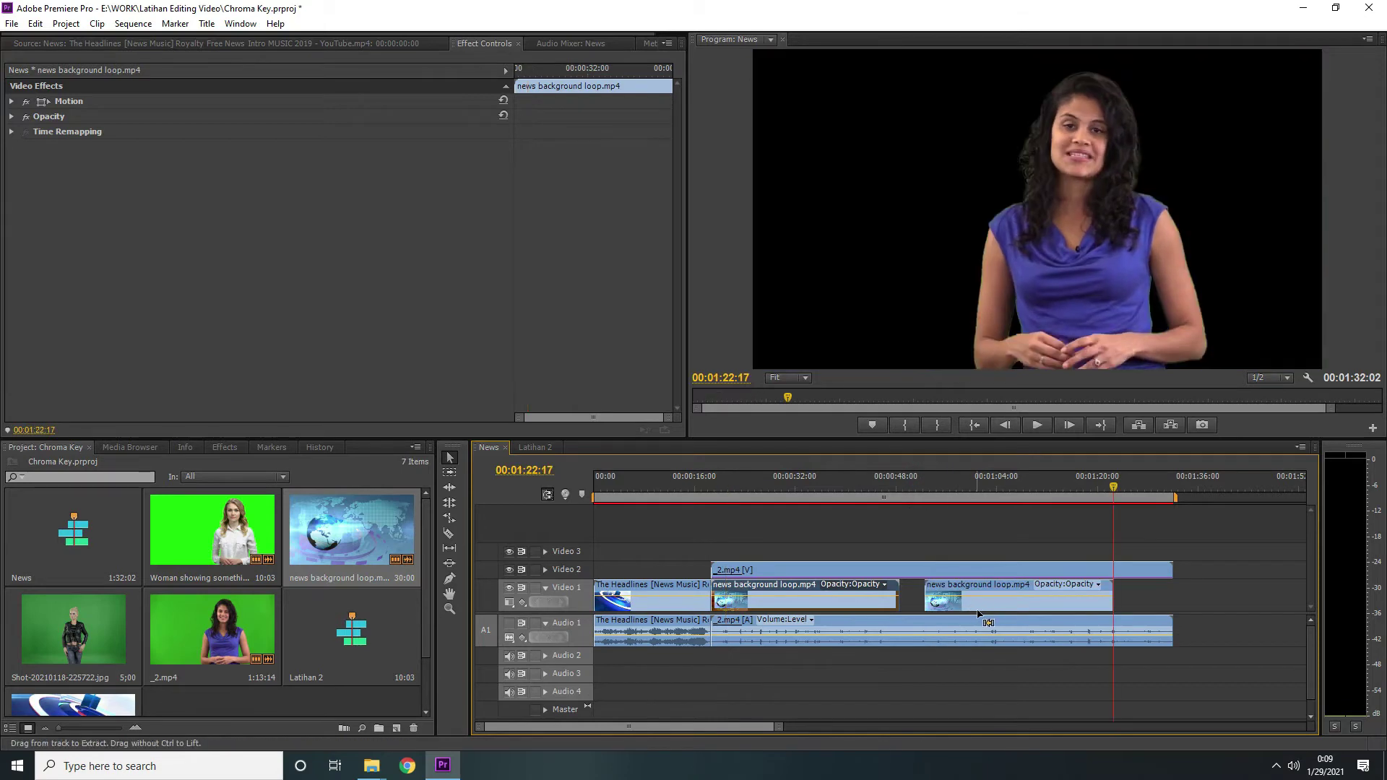
left_click_drag(990, 604, 967, 602)
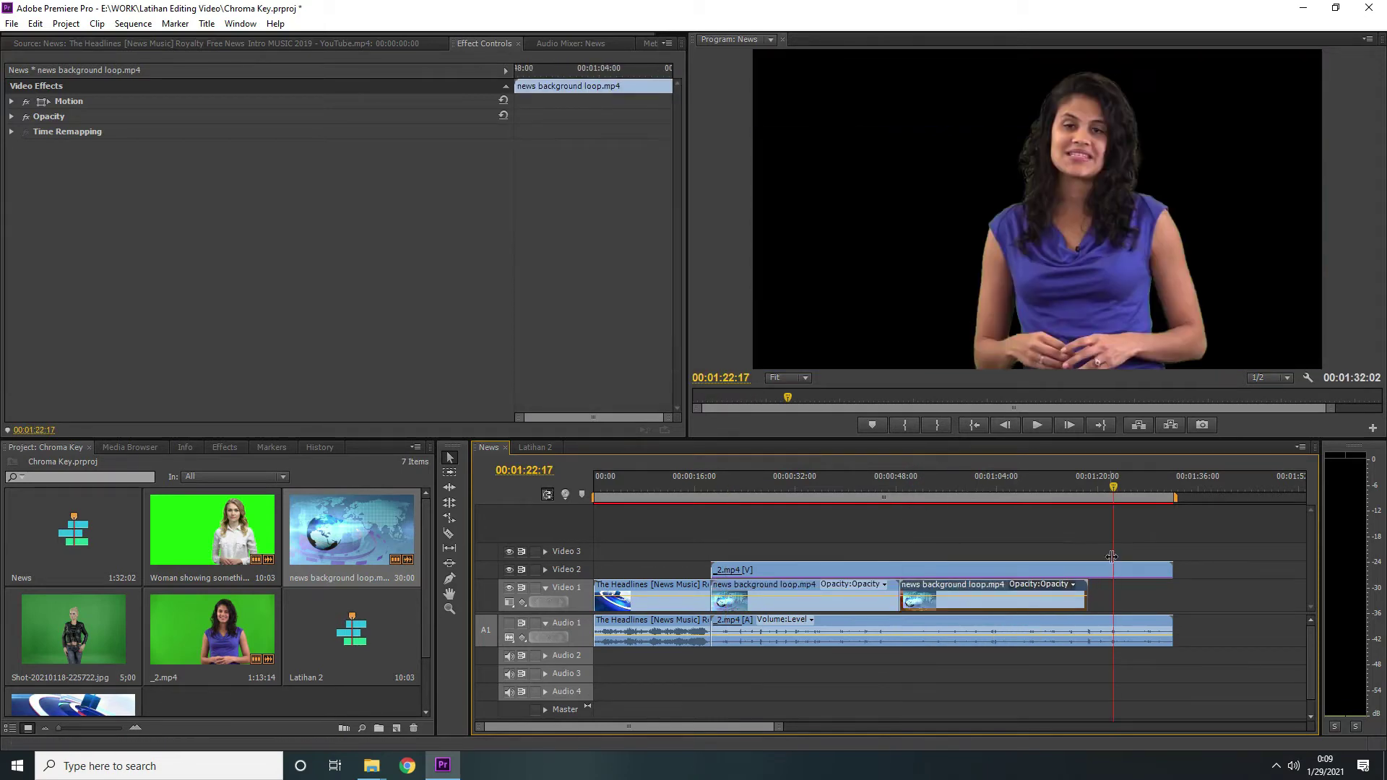
key("ctrl+v")
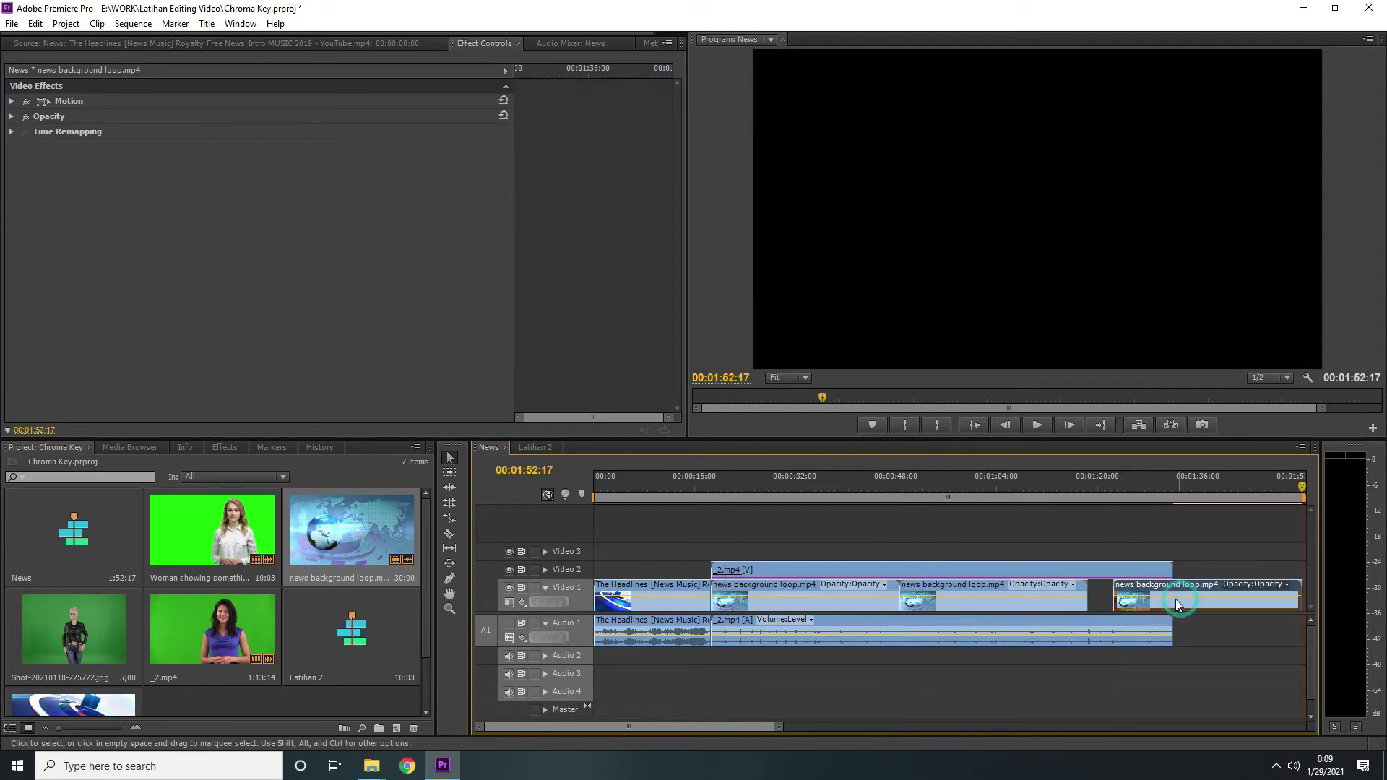
left_click_drag(1176, 600, 1166, 602)
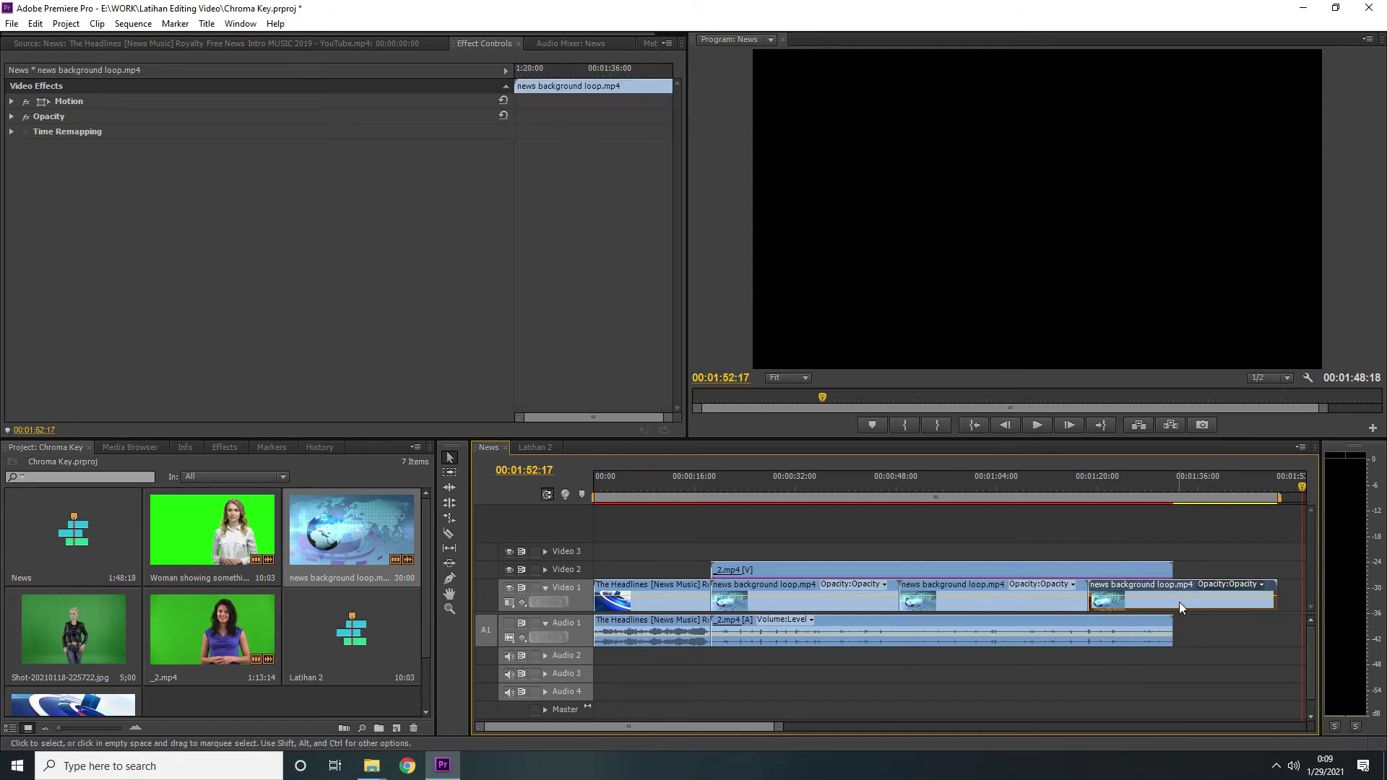
Step: Check the keyed composite at 00:01:24:14 and 00:00:27:13, and select the presenter clip on Video 2
left_click(1126, 481)
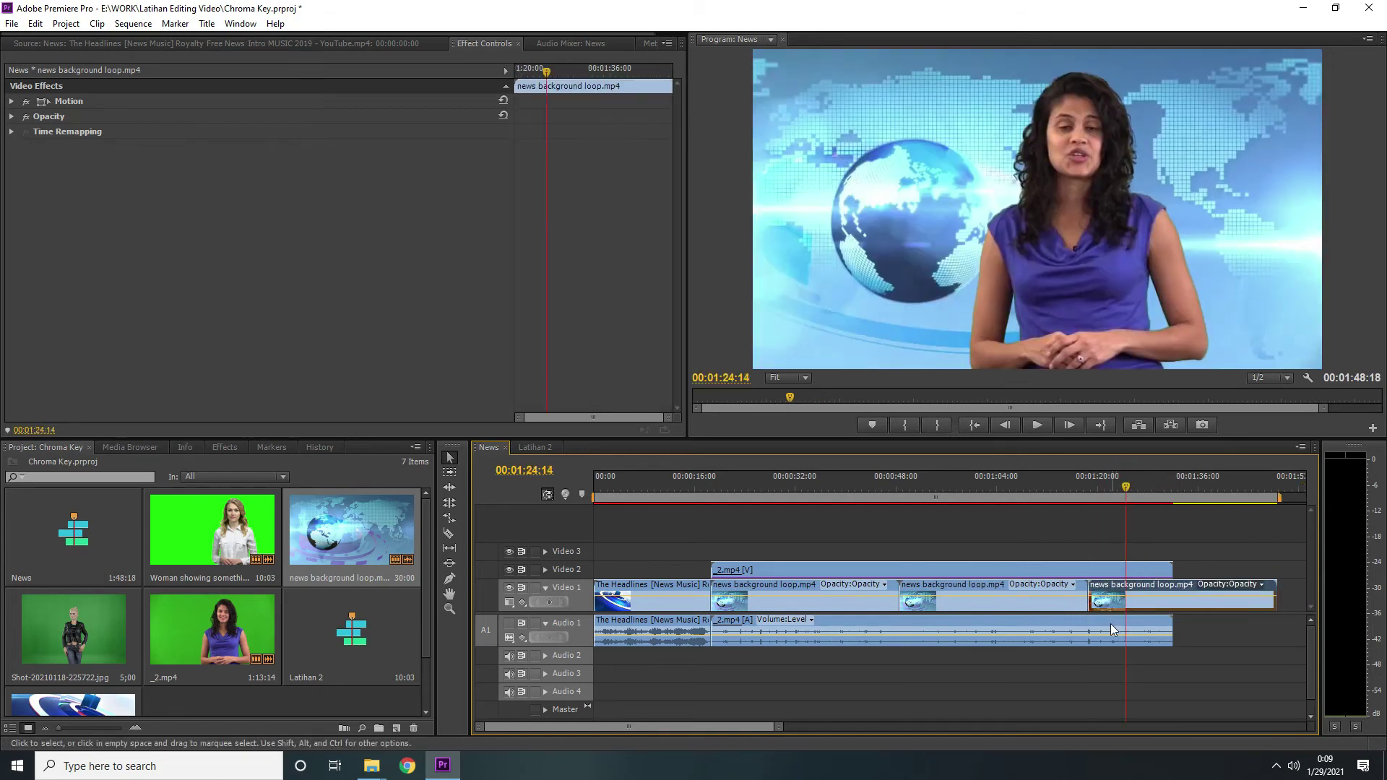
left_click(766, 484)
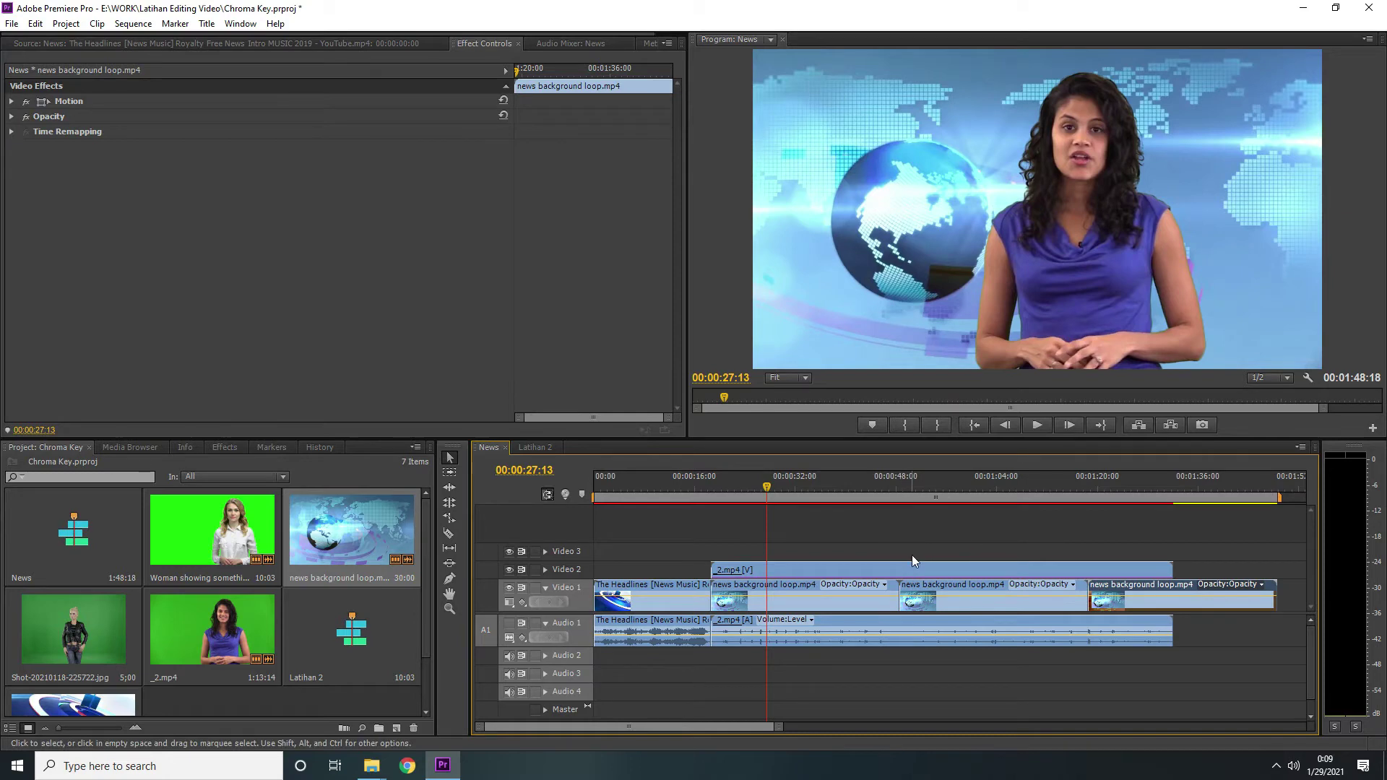
left_click(864, 569)
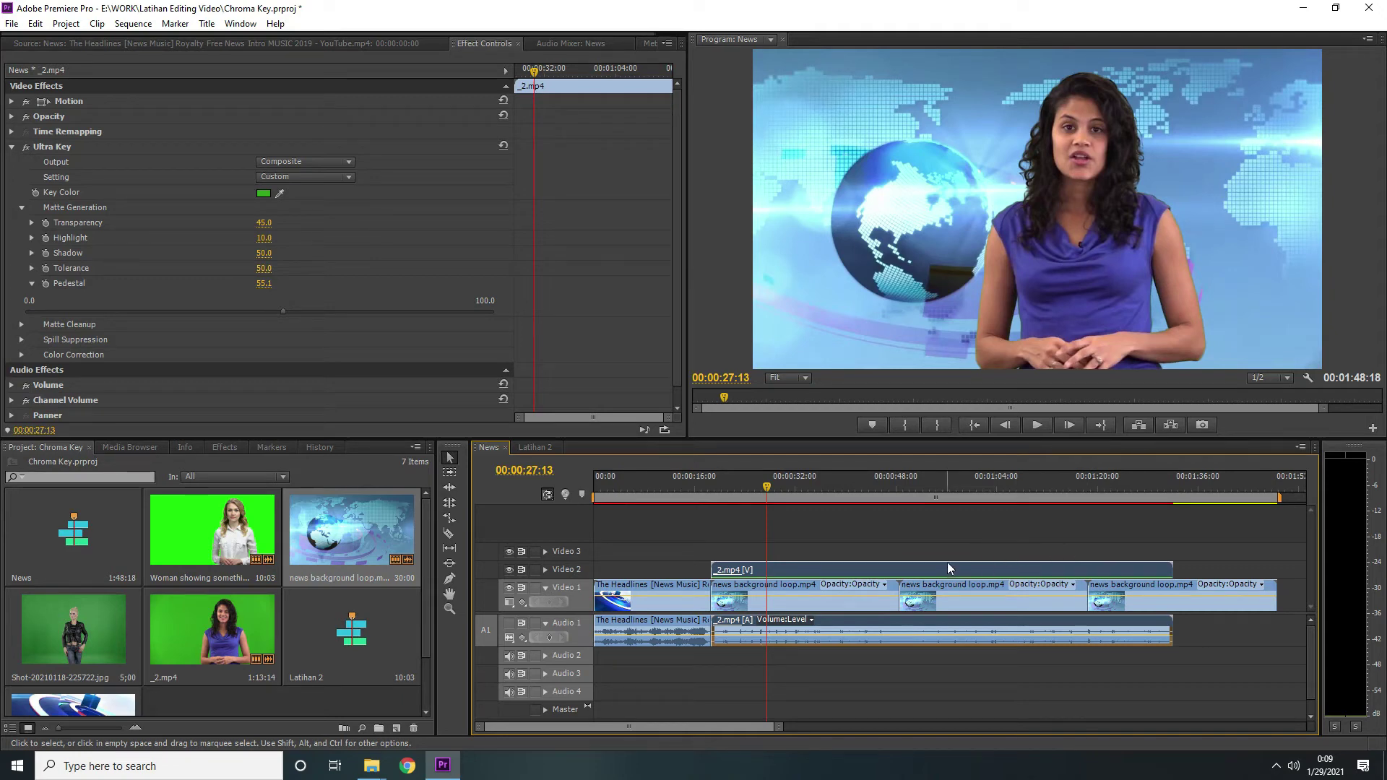
Step: Set the presenter clip's position to 759, 396 and its scale to 90
left_click(11, 146)
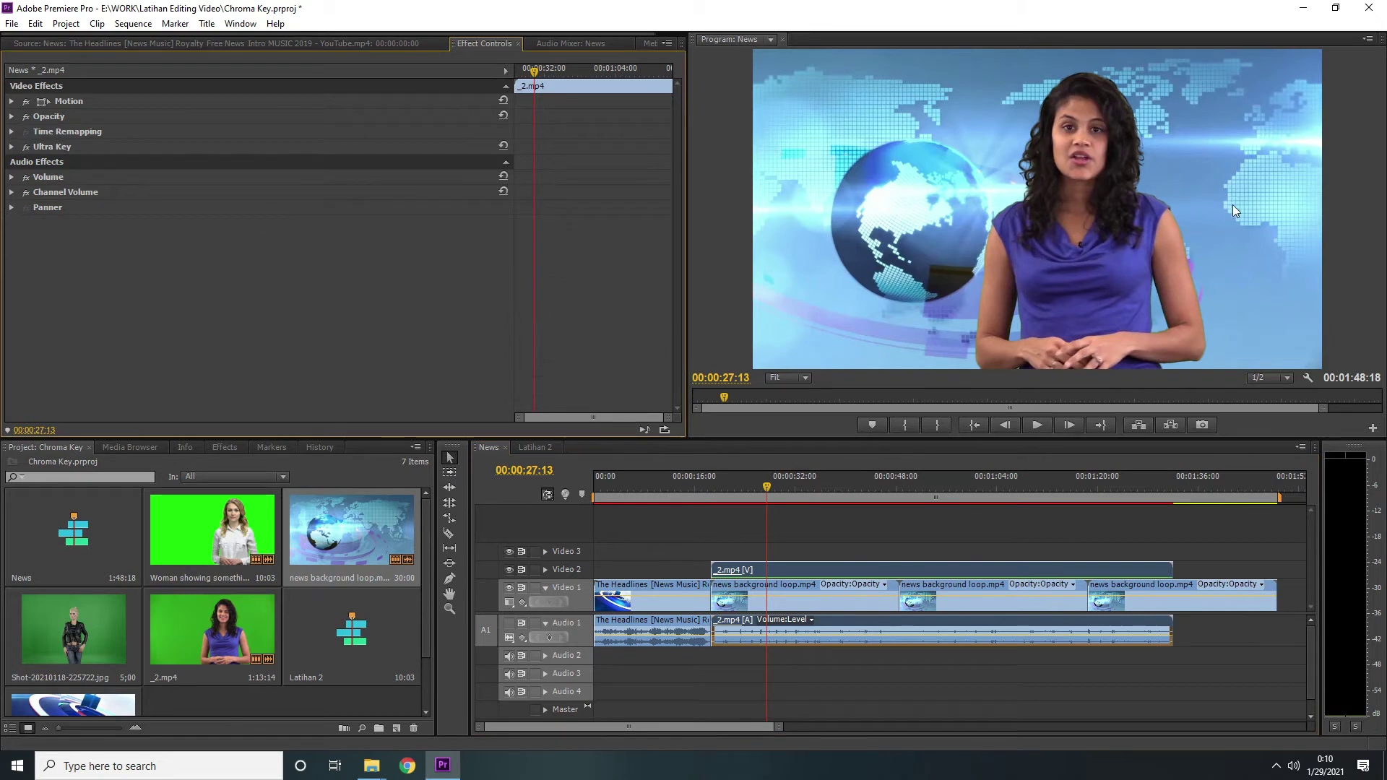
left_click(11, 101)
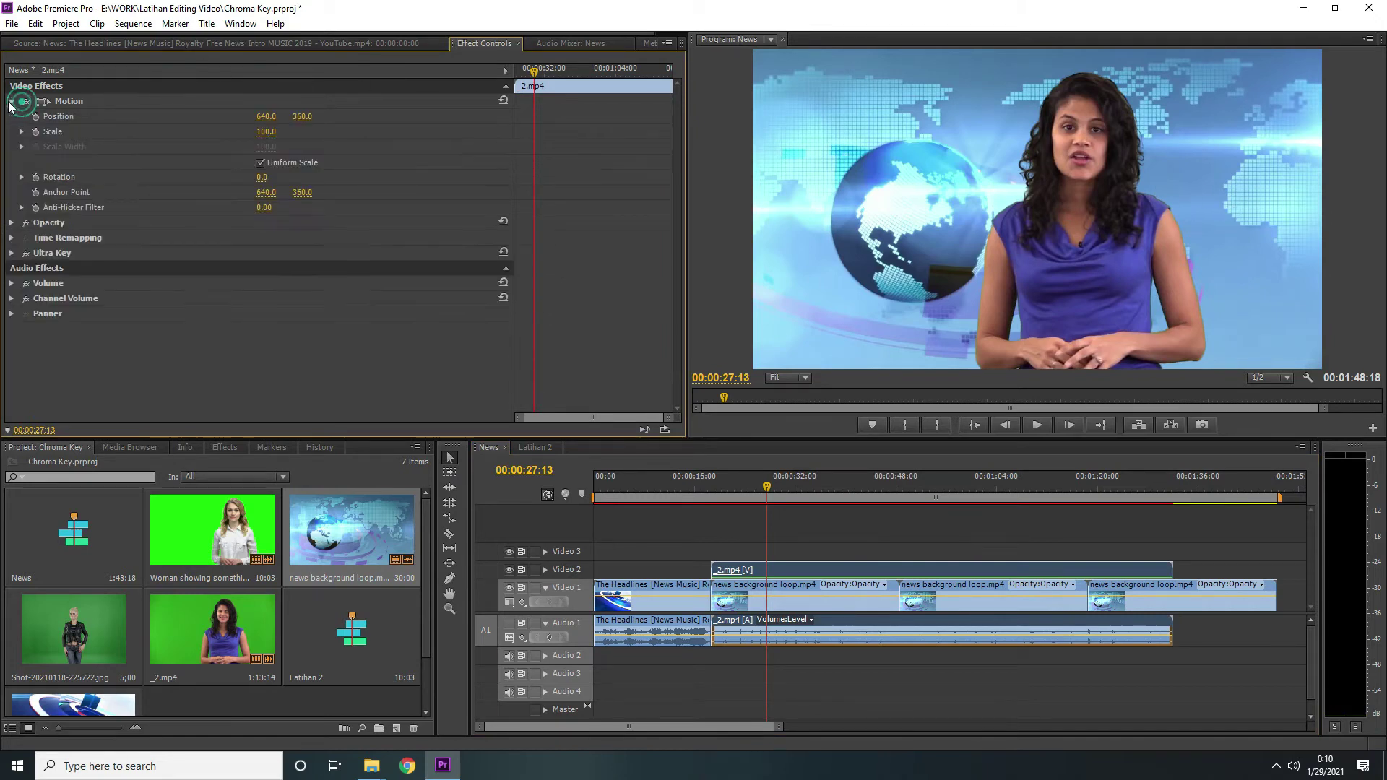
left_click_drag(300, 117, 352, 116)
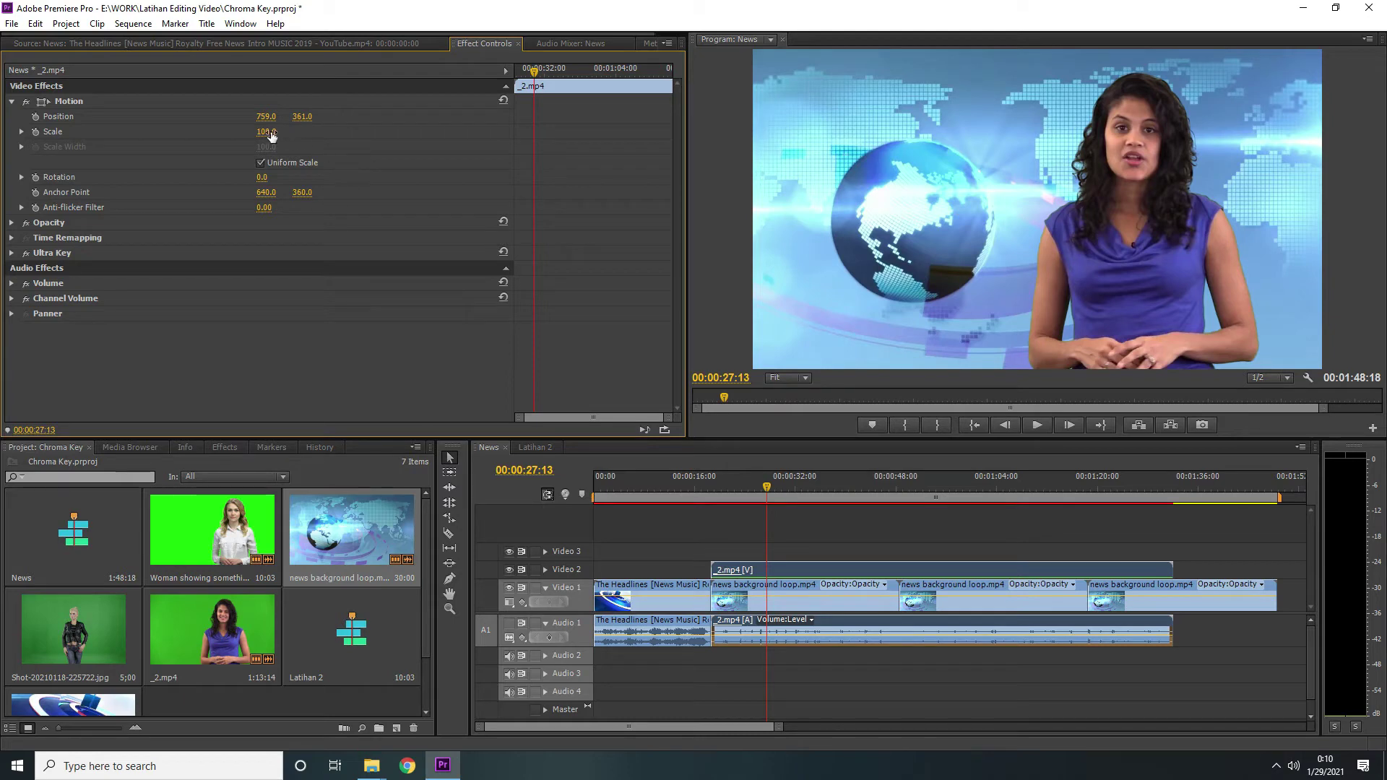
left_click_drag(265, 132, 327, 116)
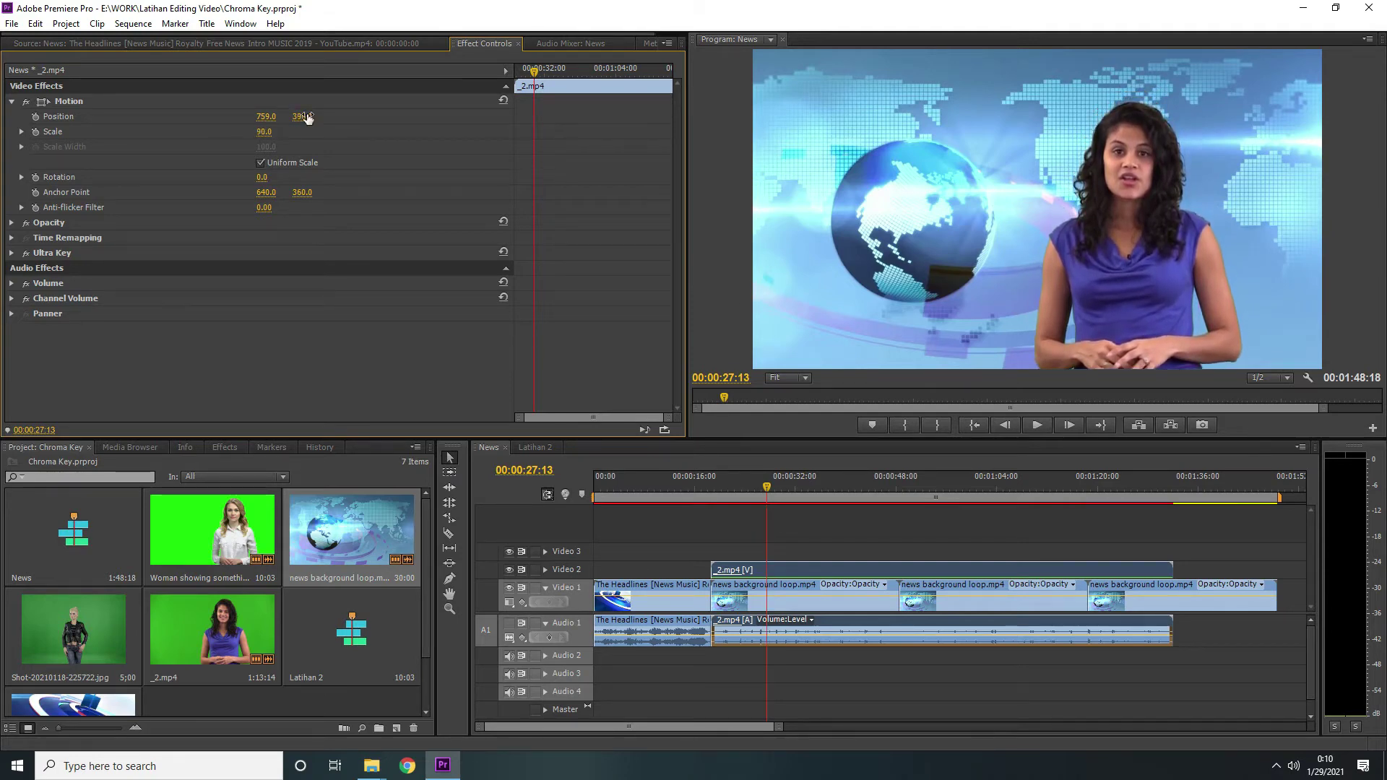
Step: Play the repositioned presenter composite from 00:00:20:20 to check the framing, and save the project
left_click(724, 483)
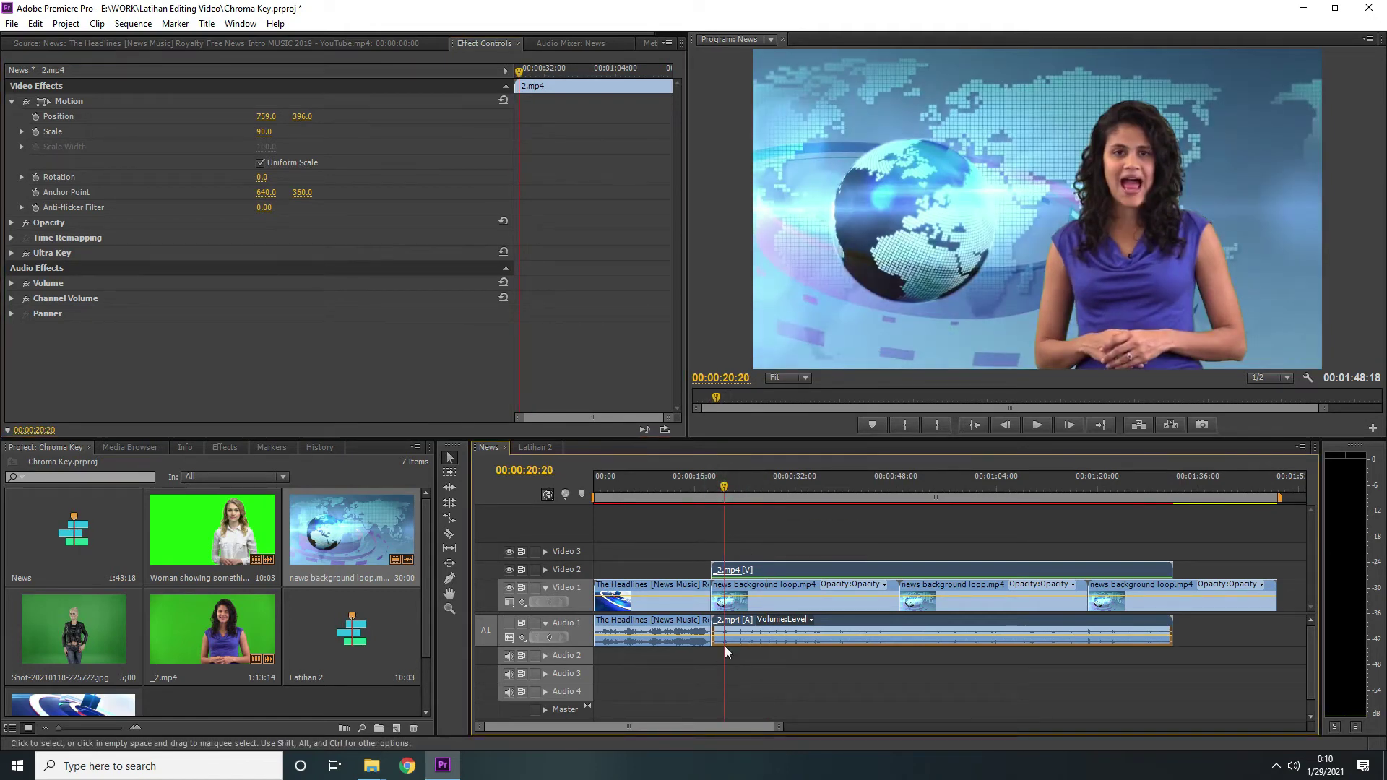
key("space")
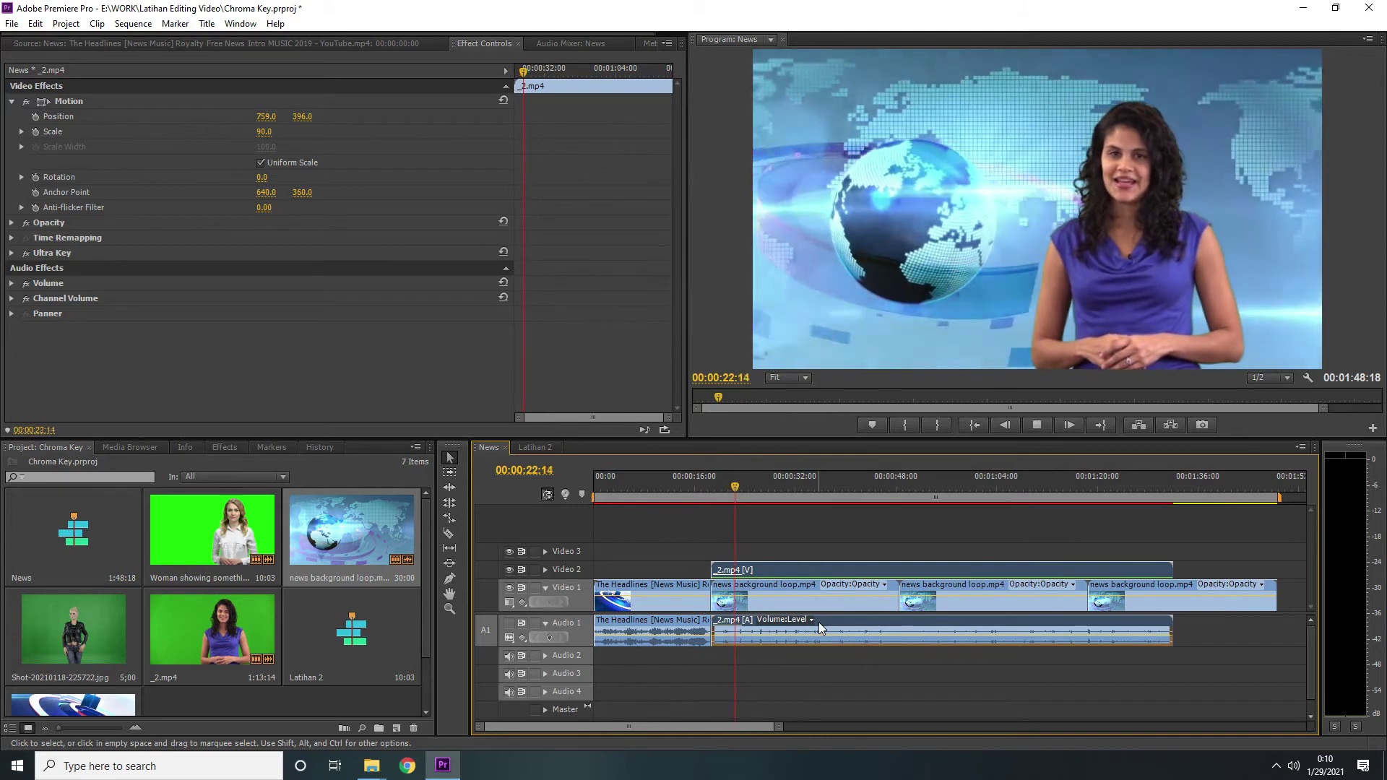
key("space")
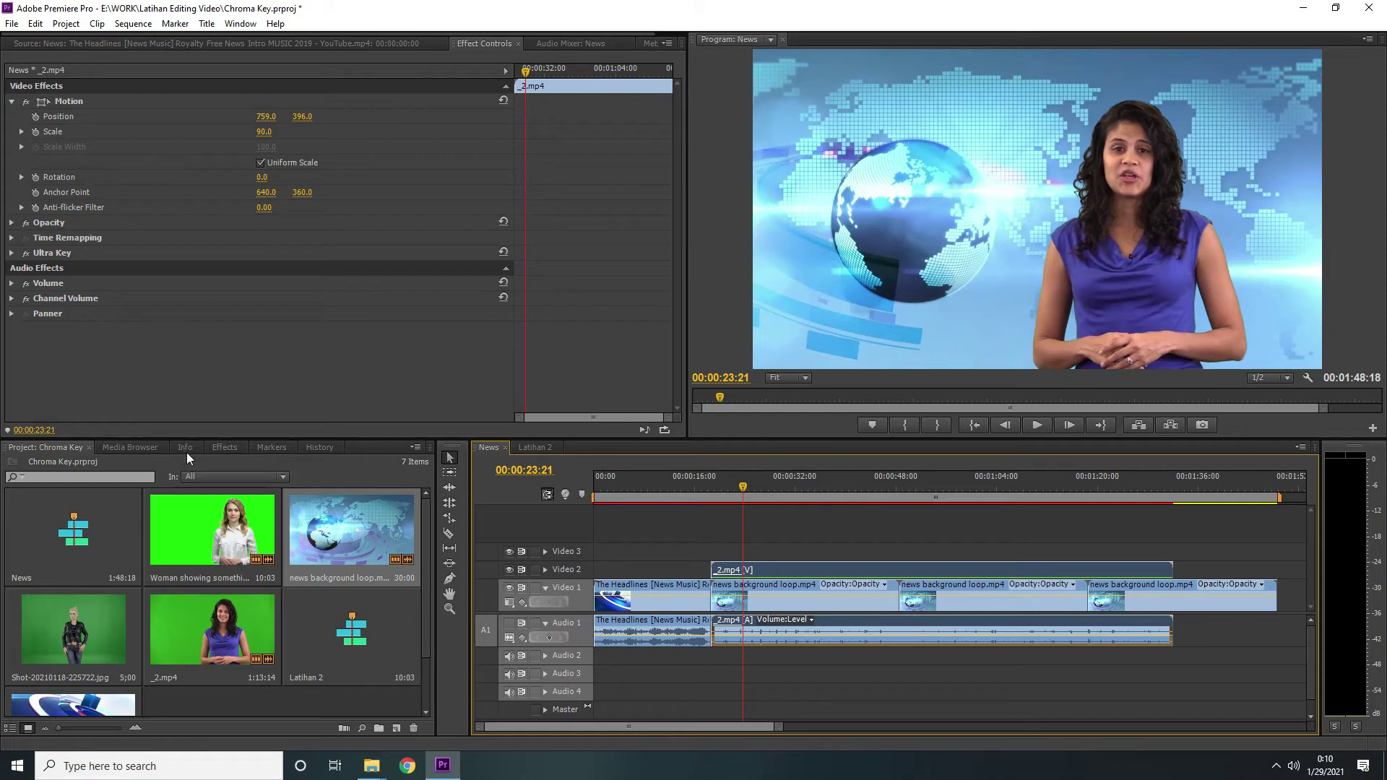
left_click(344, 394)
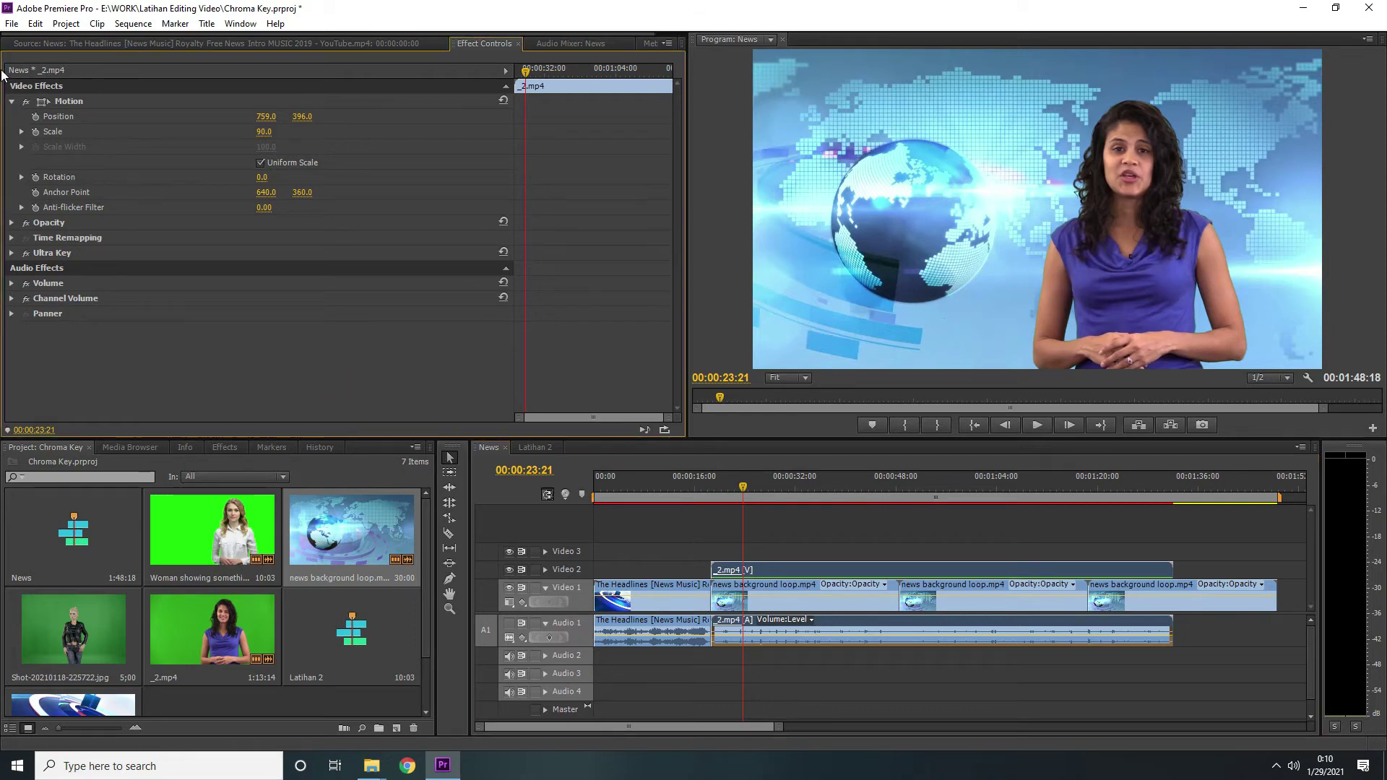
left_click(91, 46)
left_click(484, 43)
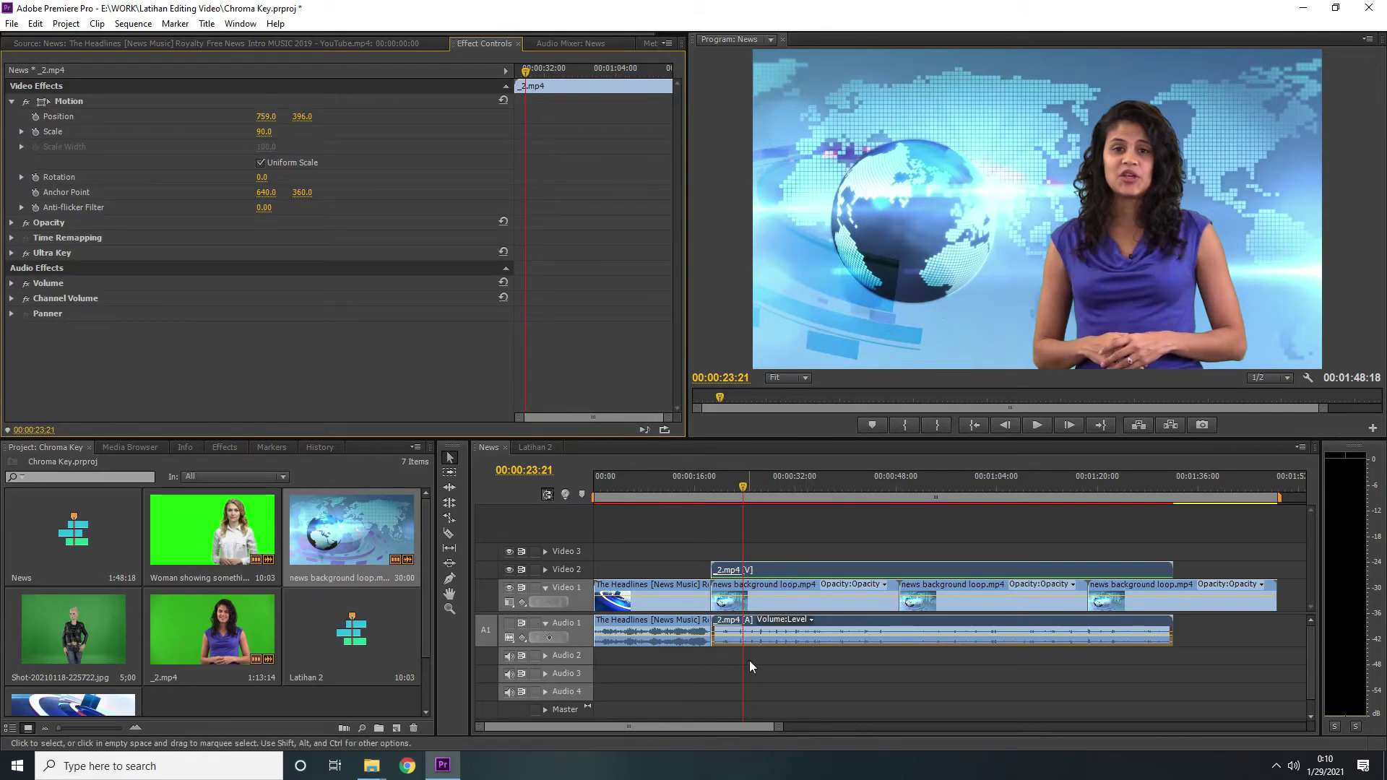
key("ctrl+a")
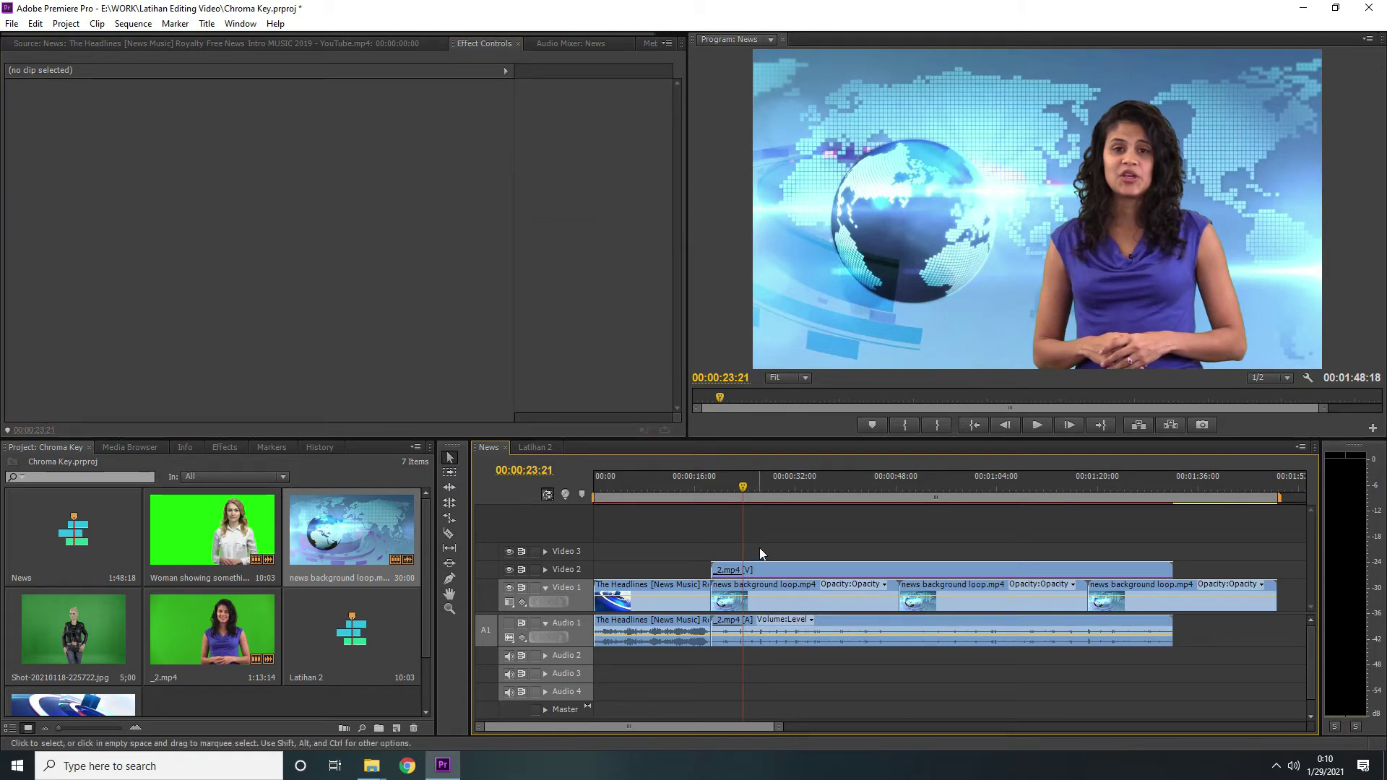
key("ctrl+s")
Step: Unmute Audio 1 and play the presenter from 00:00:18:25 and the intro from 00:00:10:00 to compare their loudness
left_click(713, 485)
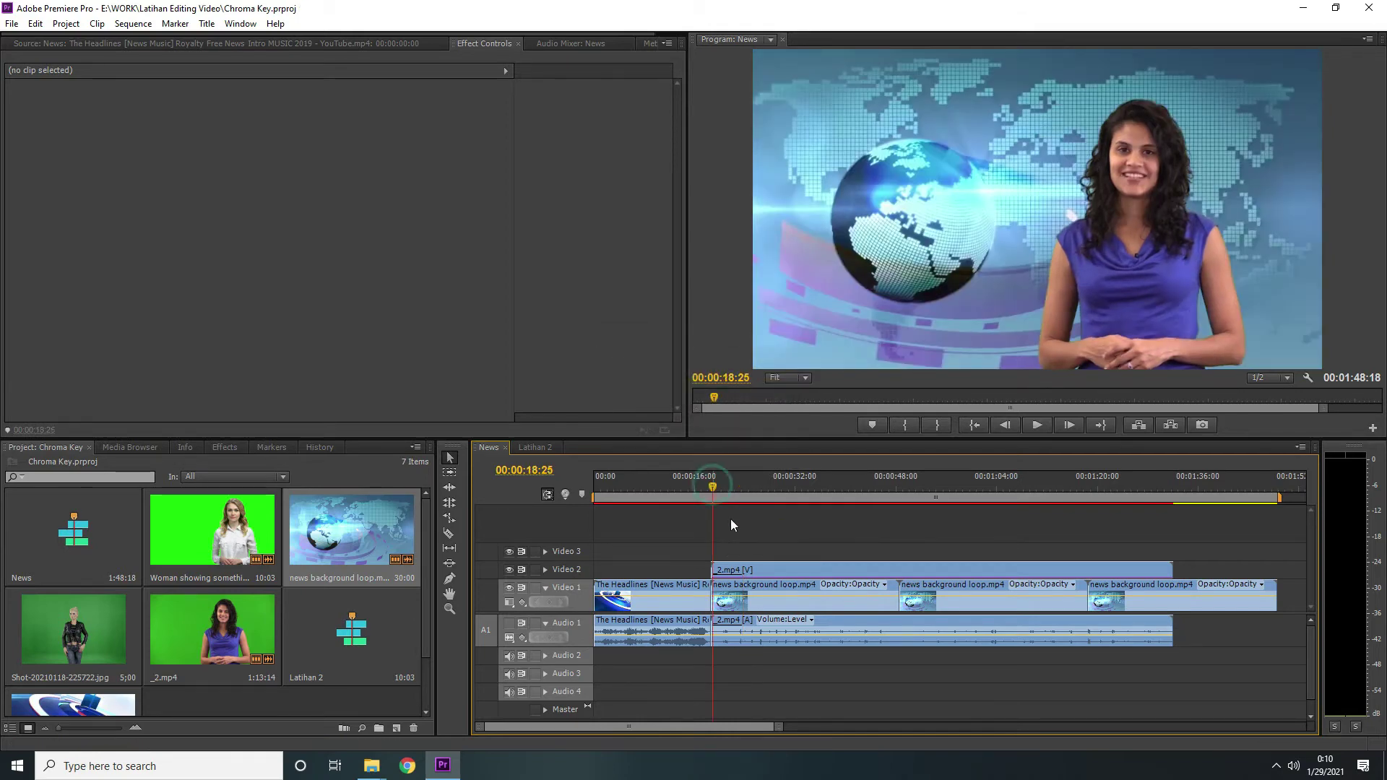
left_click(509, 625)
key("space")
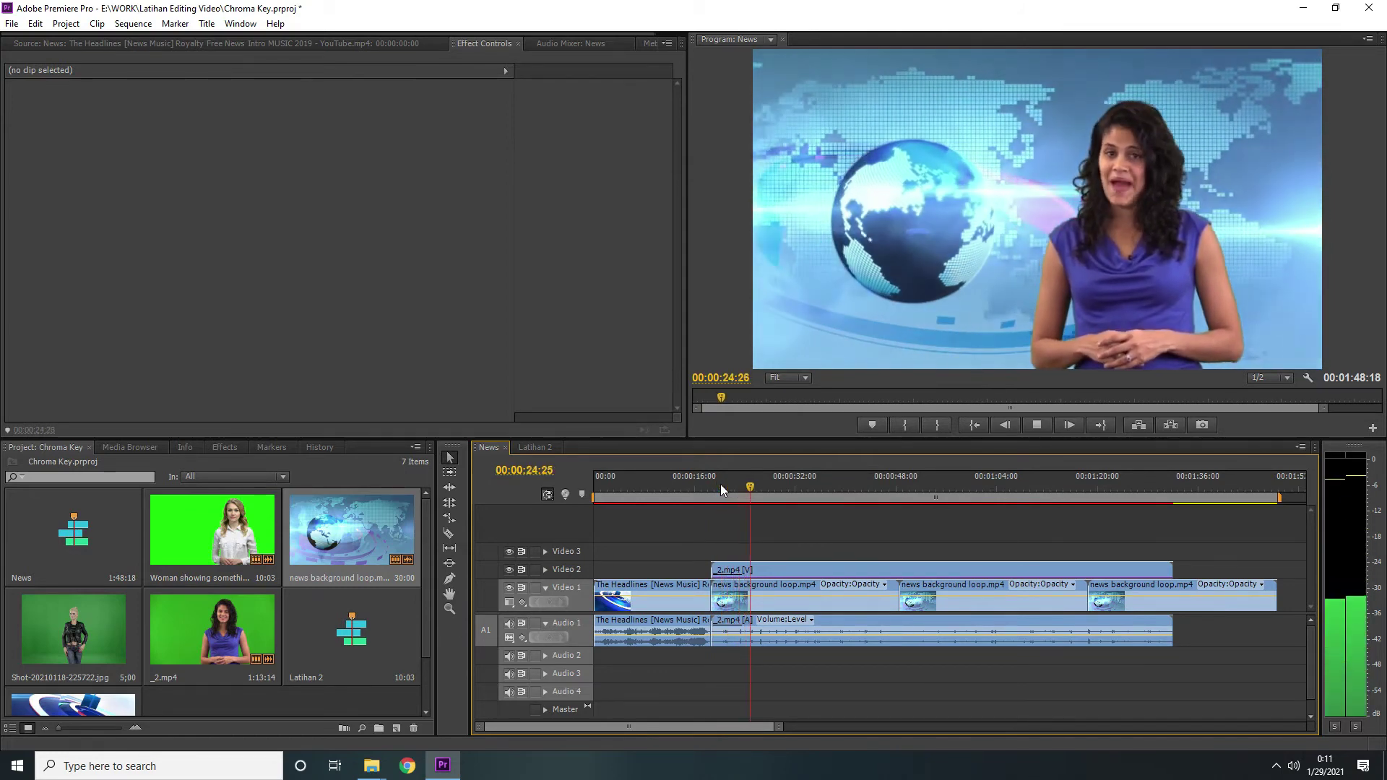
key("space")
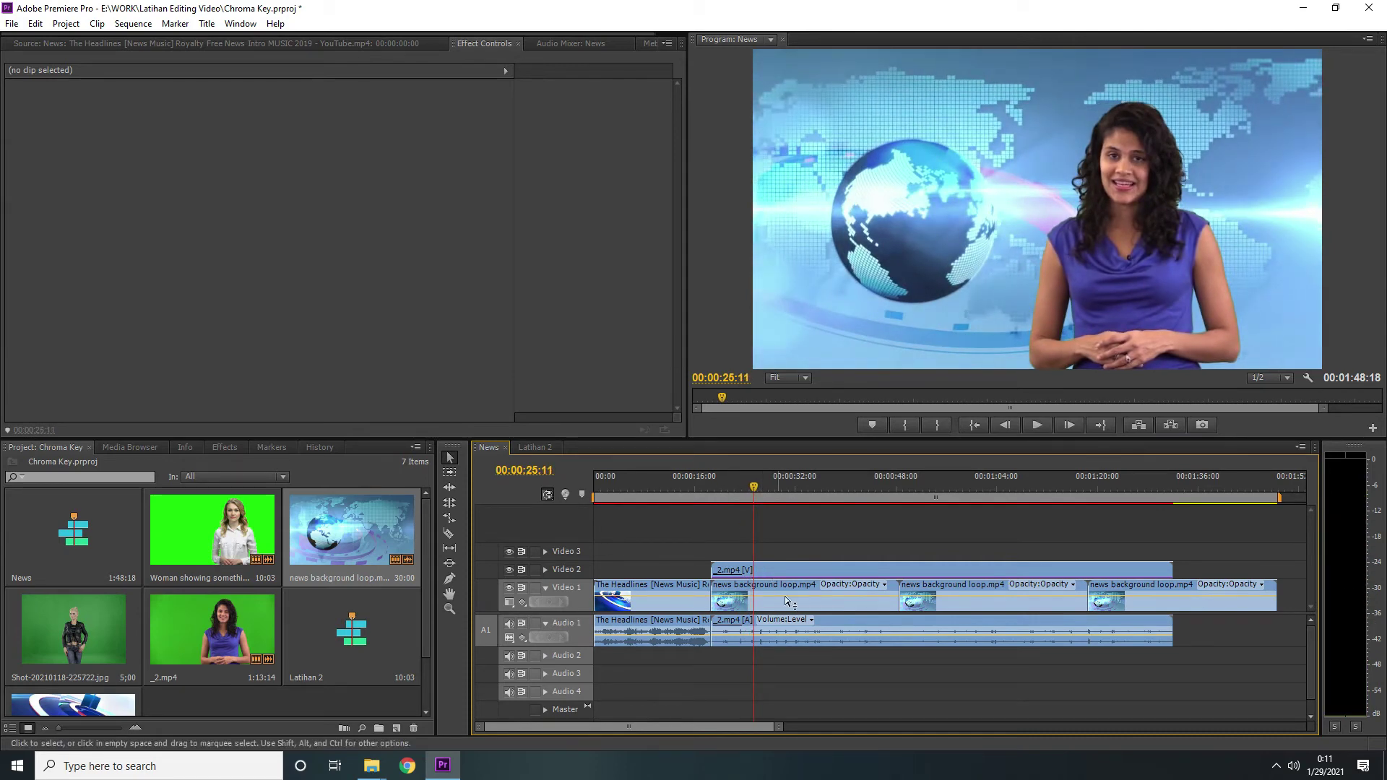
left_click(656, 483)
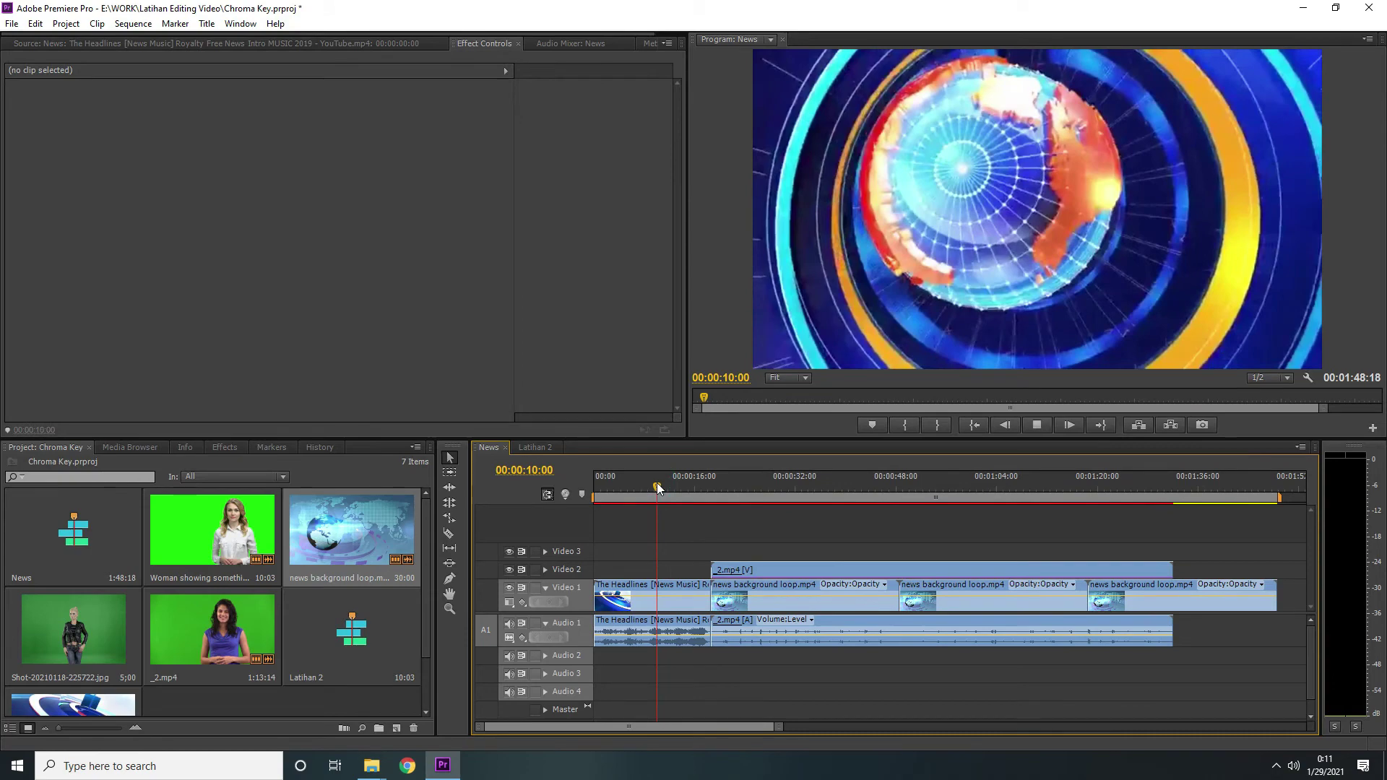
key("space")
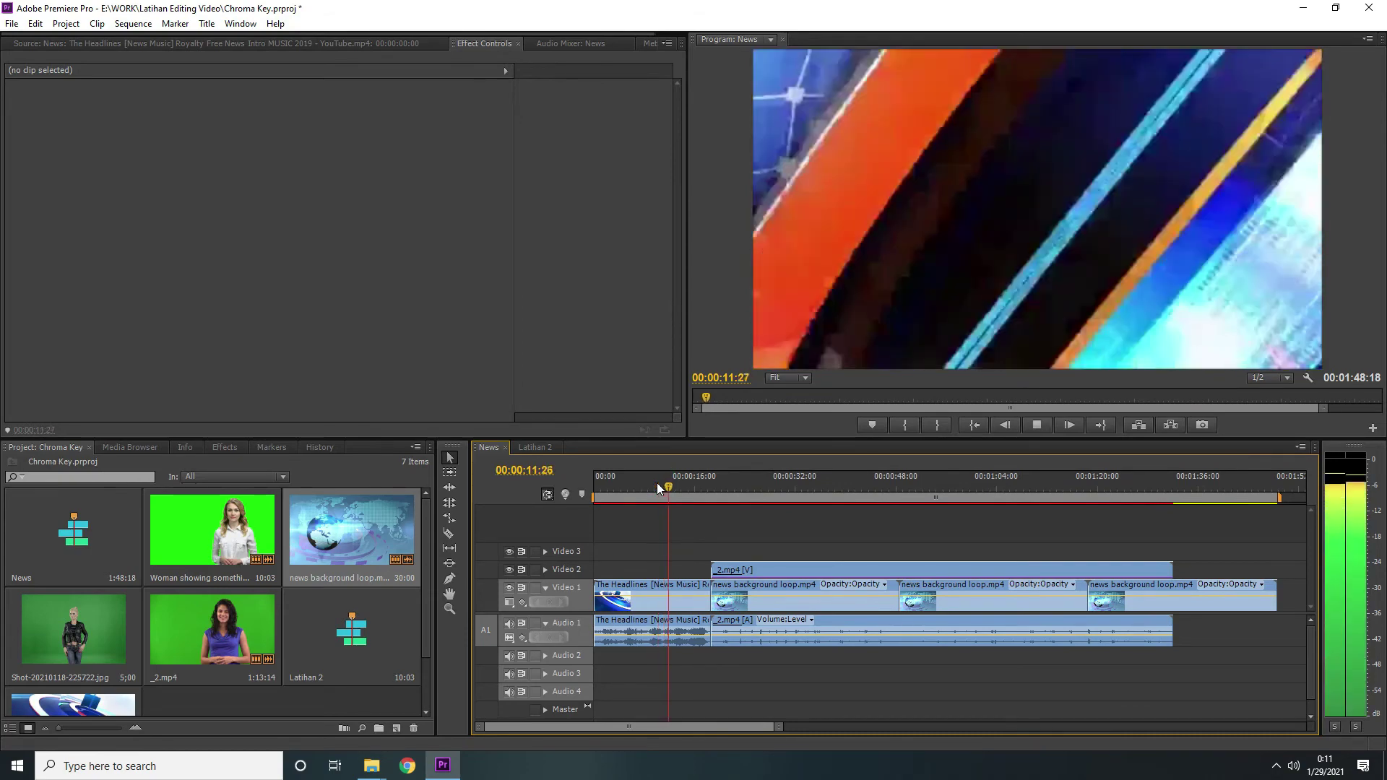
key("space")
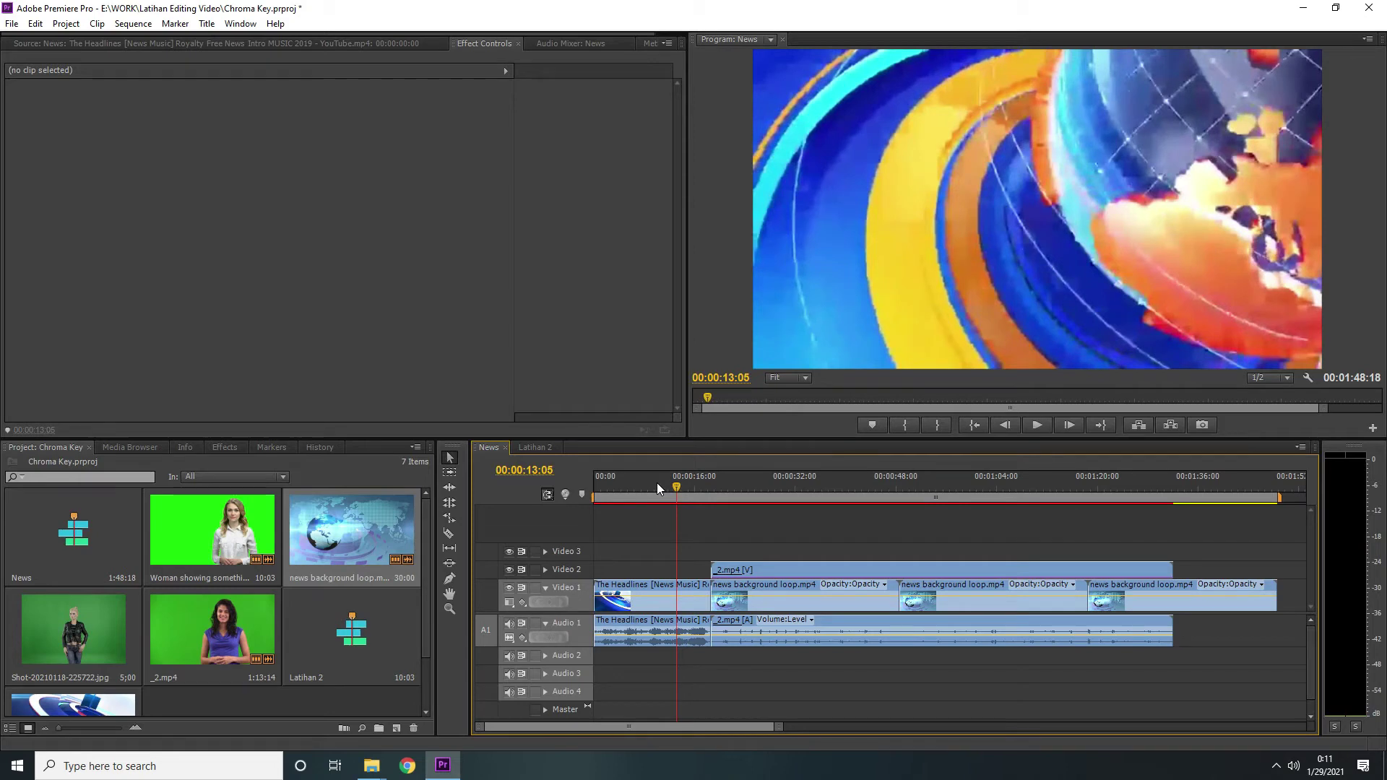
Step: Try raising the presenter clip's volume level to 4.9 dB at 00:00:21:07
left_click(727, 482)
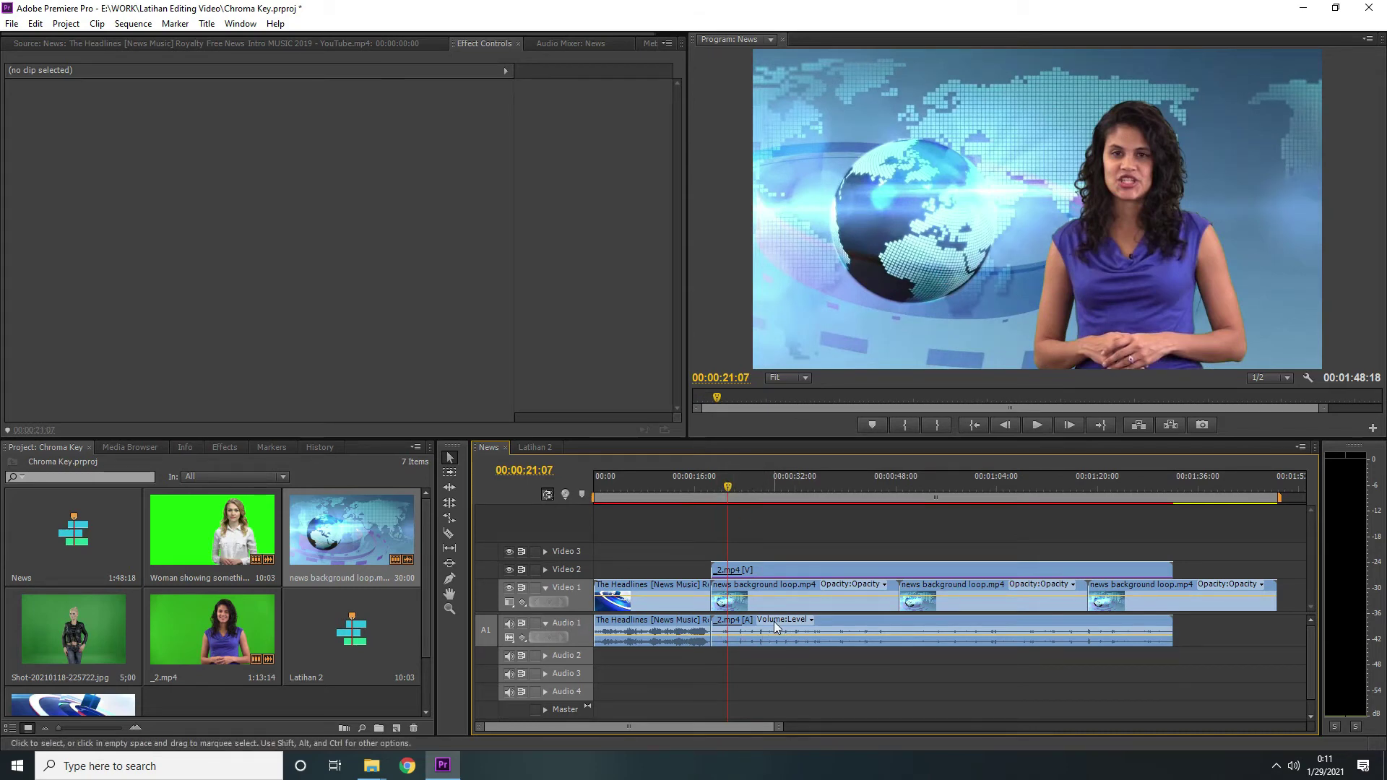
left_click(847, 622)
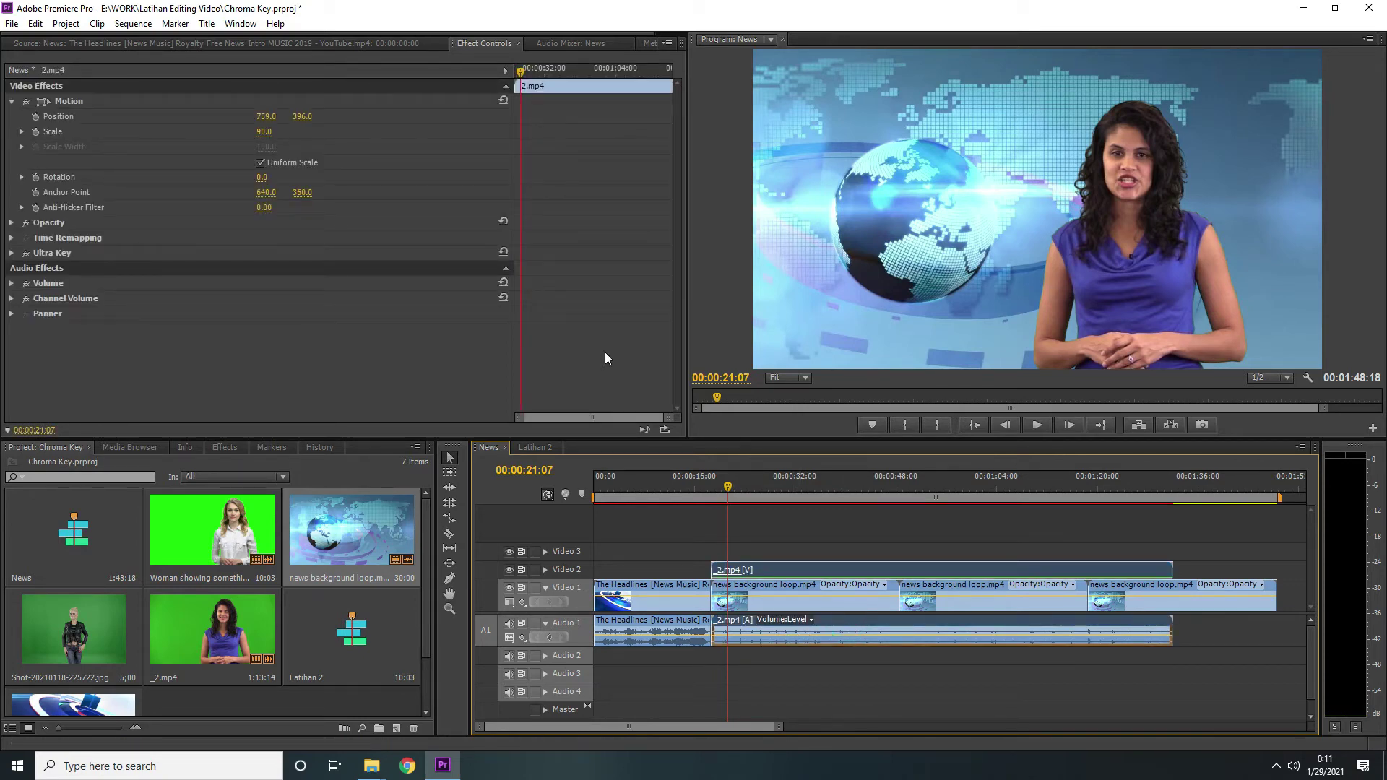
left_click(12, 102)
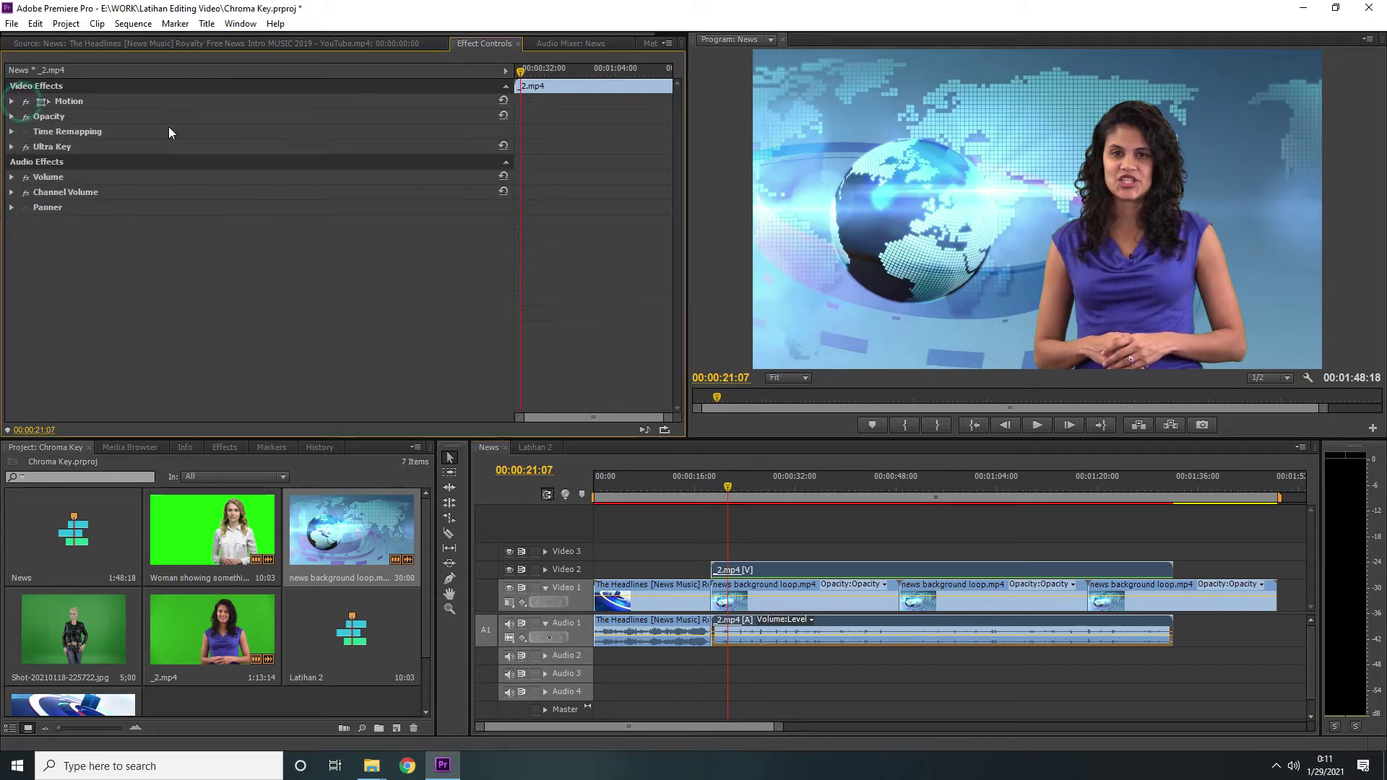
left_click(11, 177)
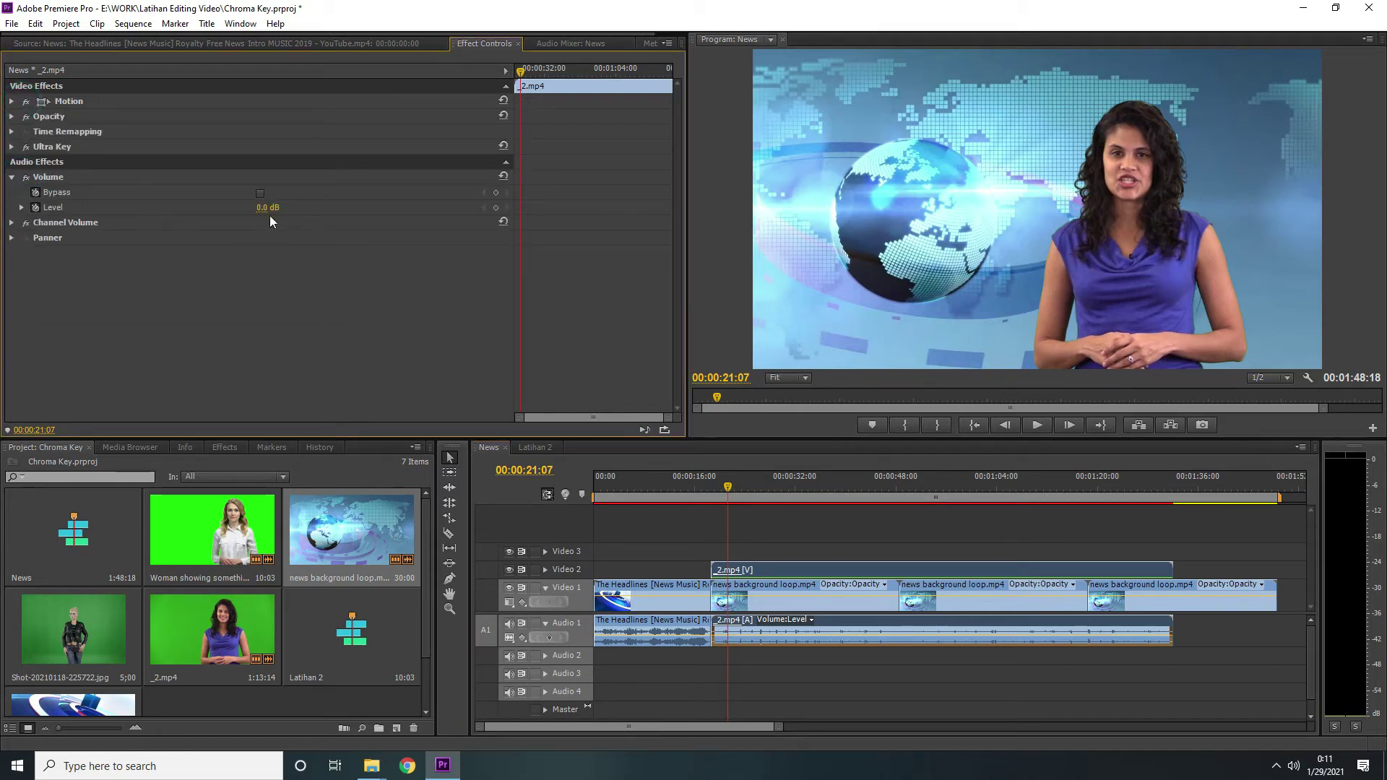
left_click(21, 206)
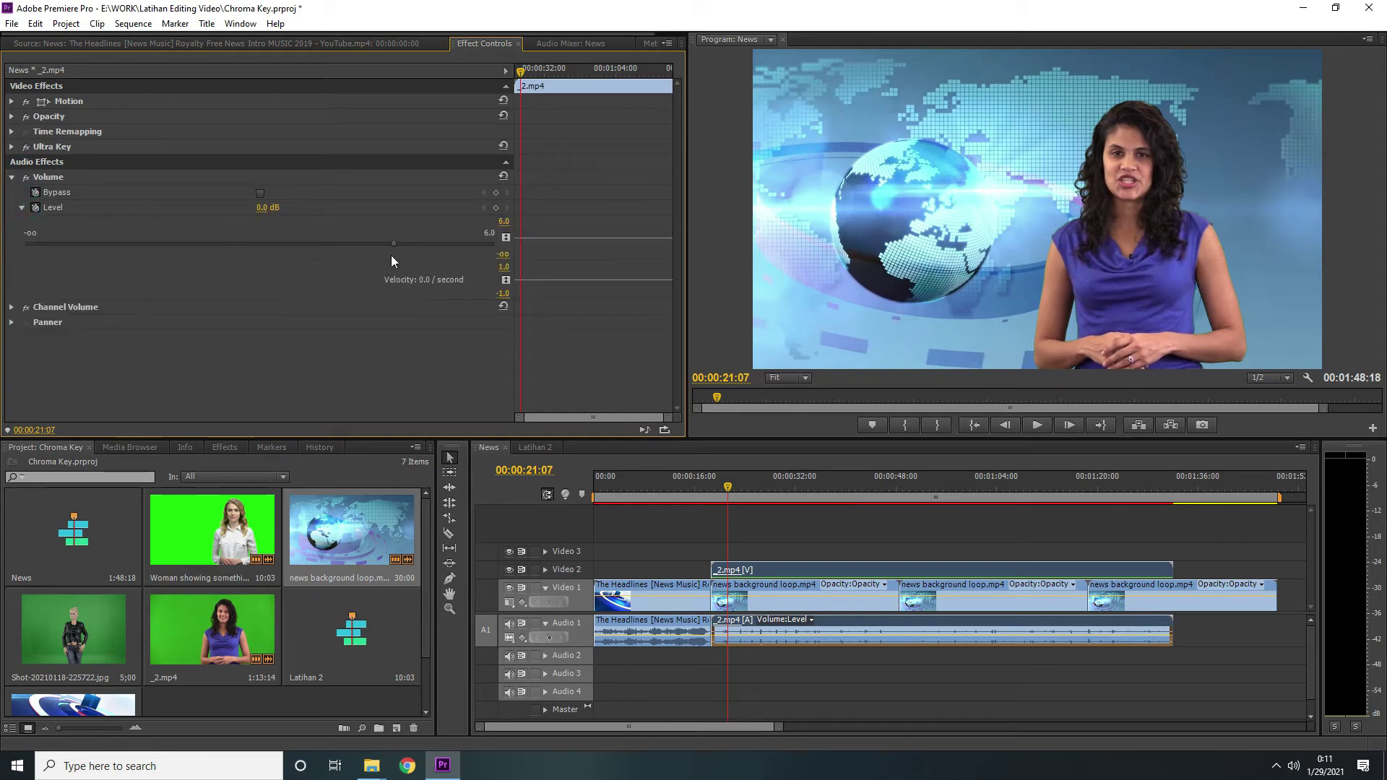
left_click_drag(393, 241, 466, 247)
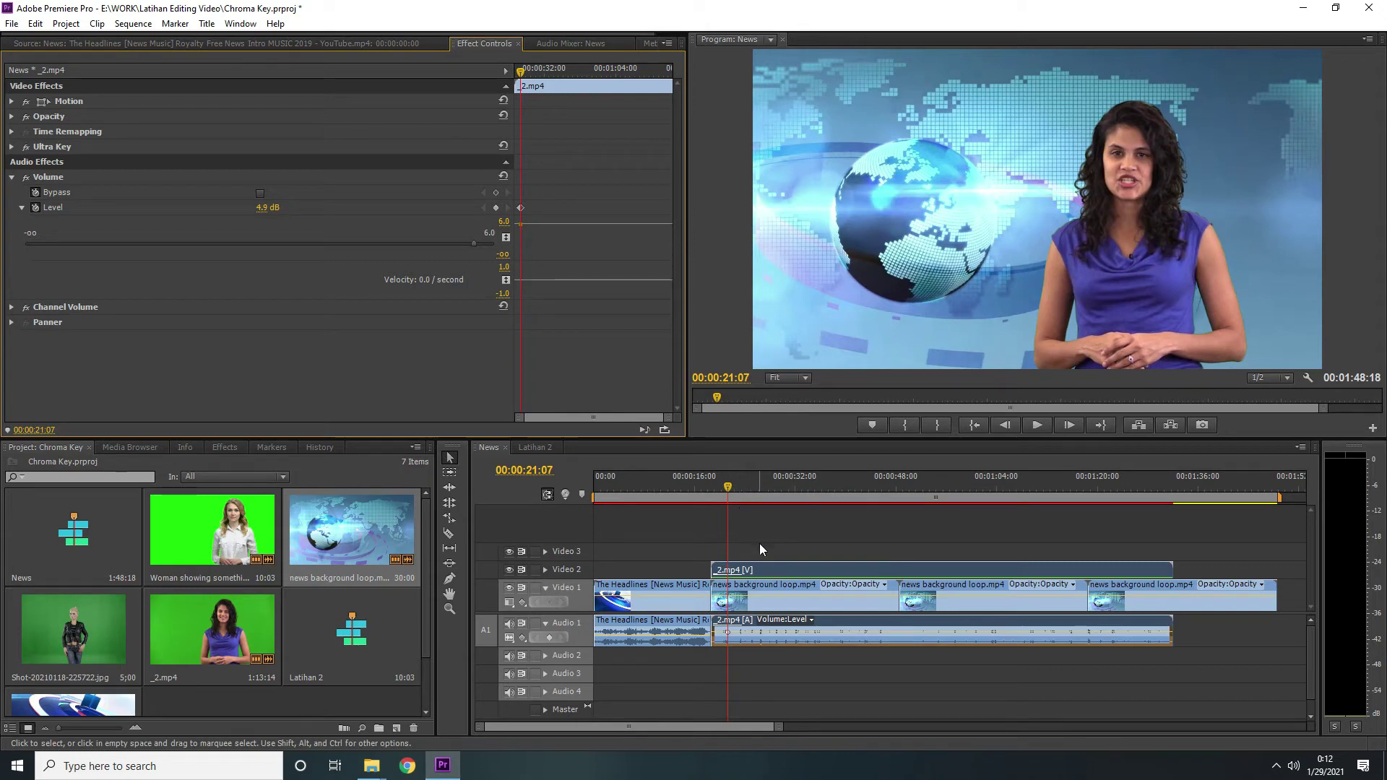
Step: Play the boosted presenter audio, clear the meter's clipping indicators, and delete the volume keyframe at 00:00:21:07
key("space")
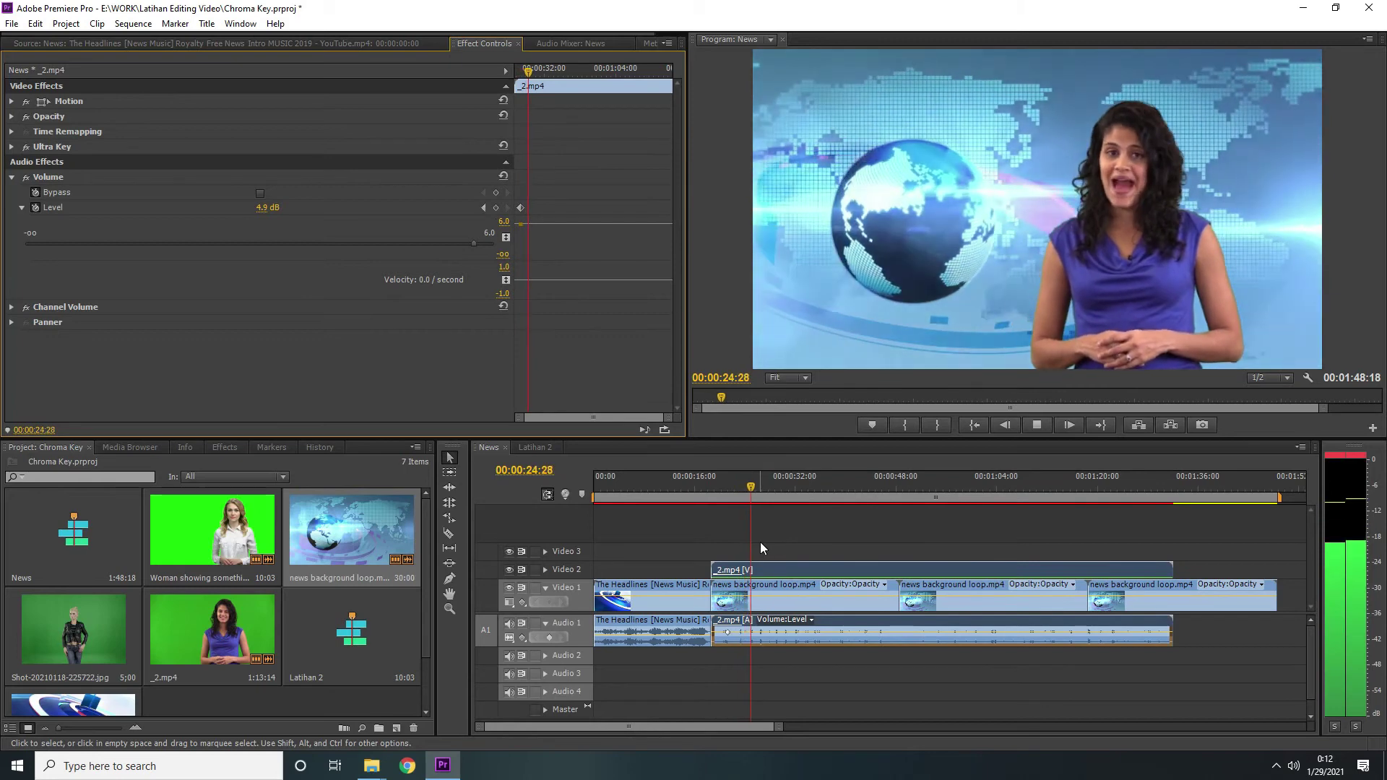
key("space")
left_click(1356, 461)
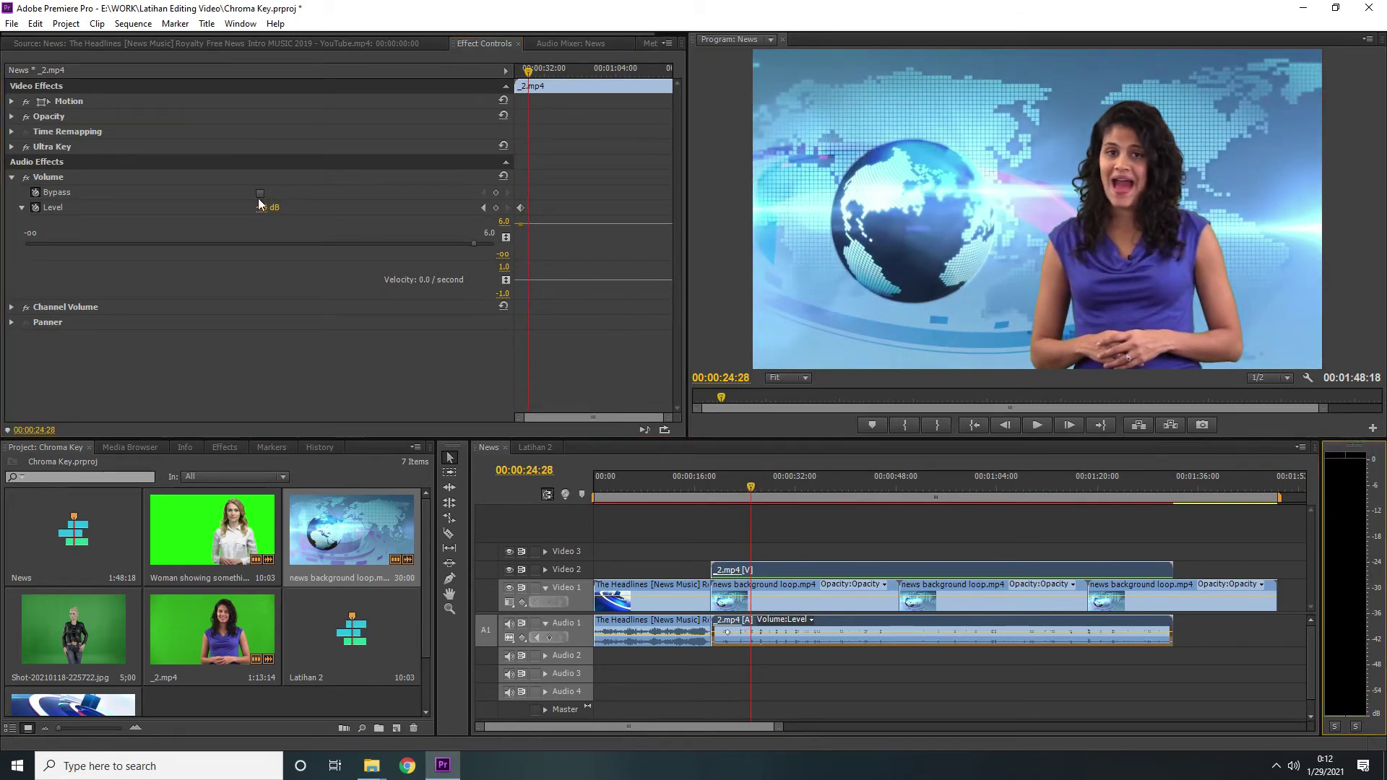
left_click(728, 636)
key("Delete")
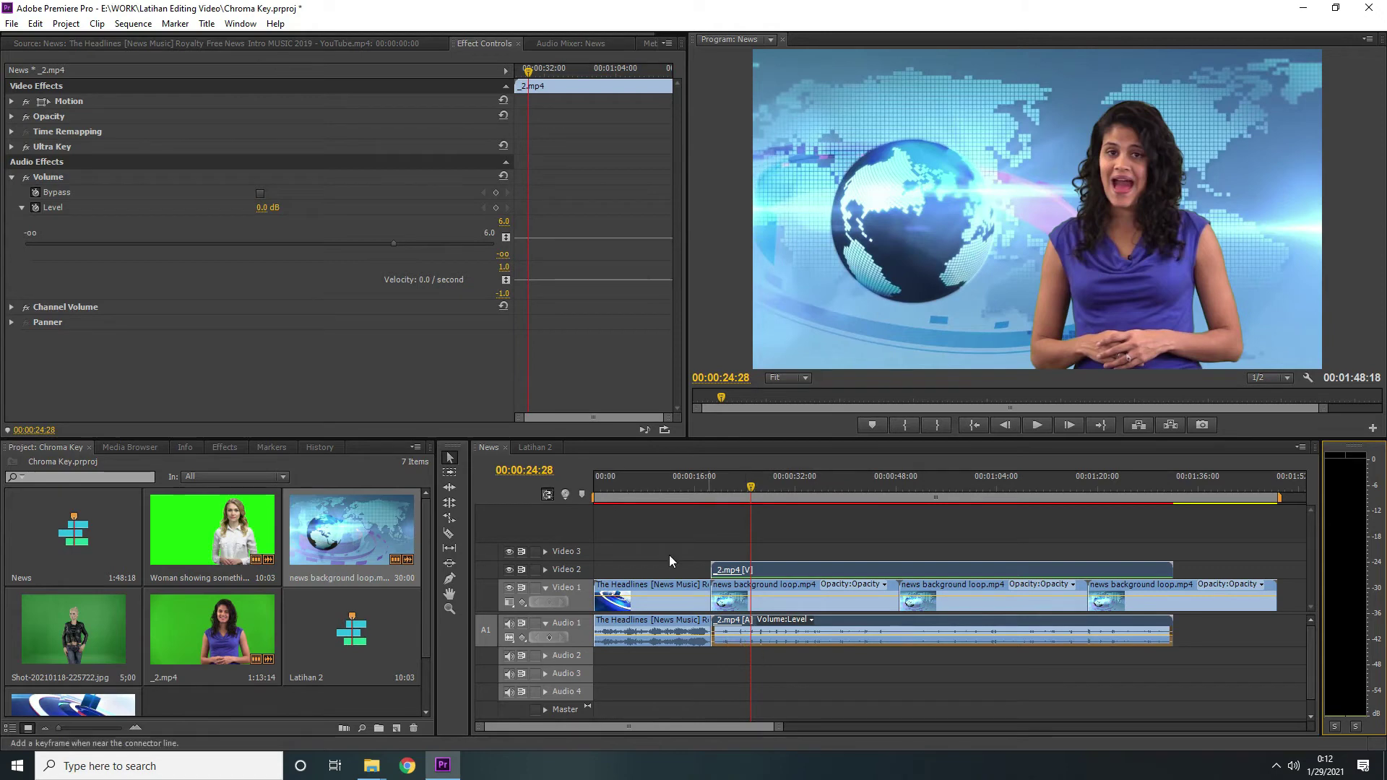
Step: Try a 3.0 dB volume level on the presenter clip at 00:00:24:28, play it back, and undo the change
left_click_drag(395, 244, 441, 241)
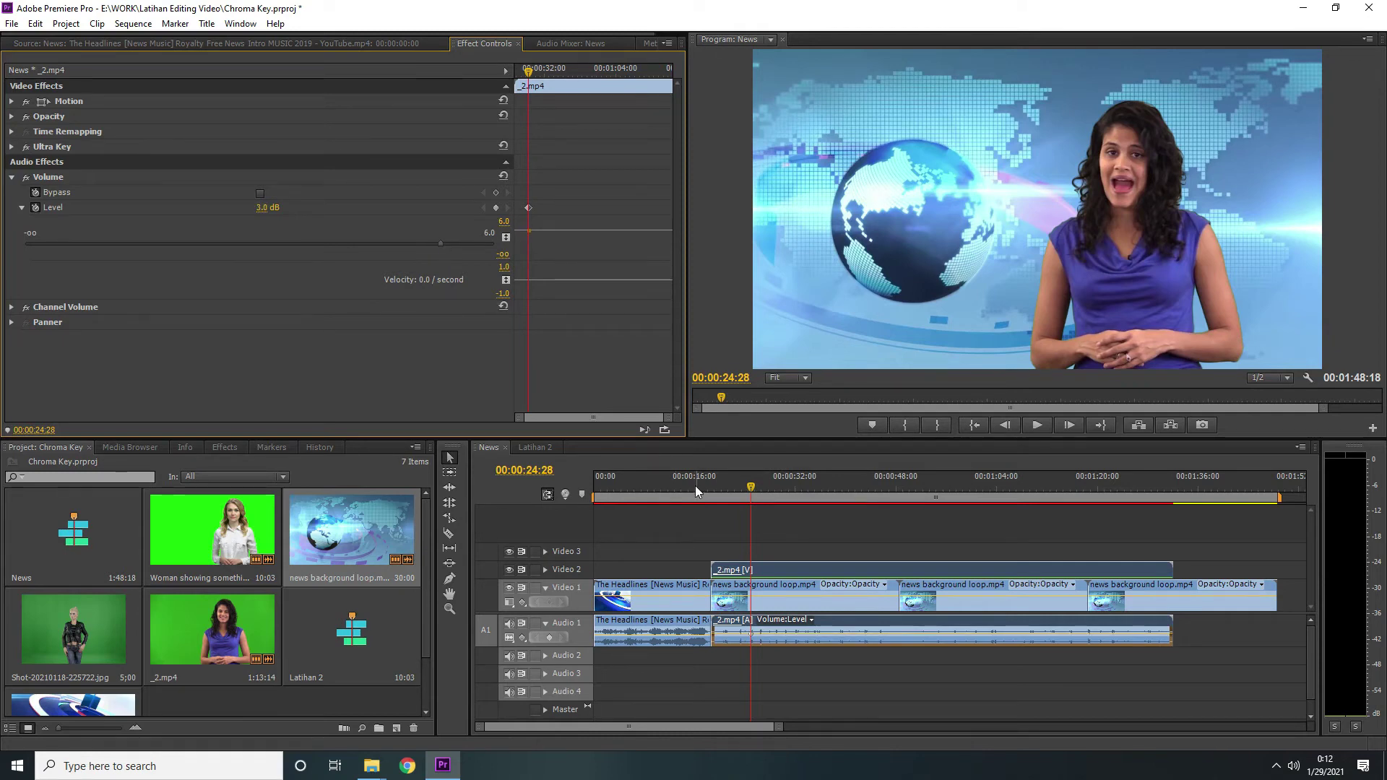
left_click(717, 485)
key("space")
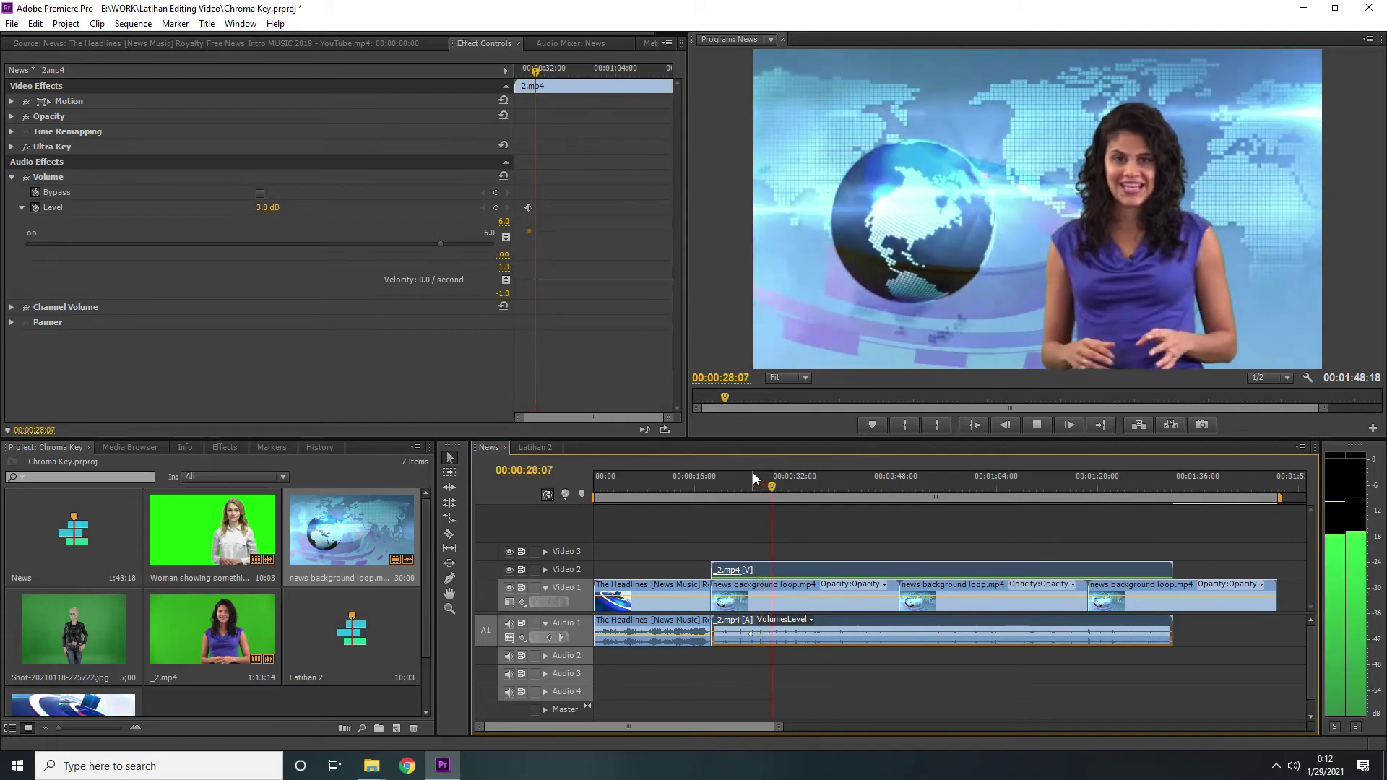
key("space")
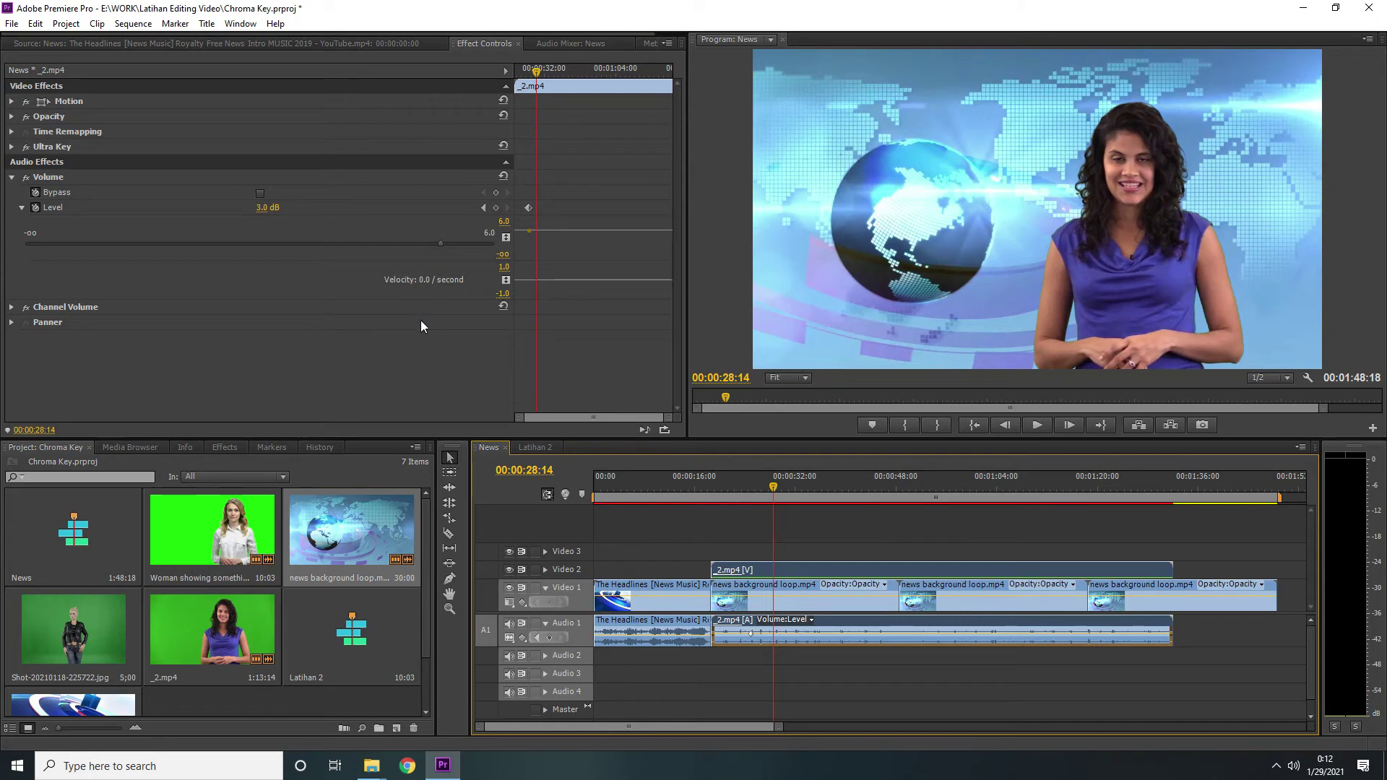
key("ctrl+z")
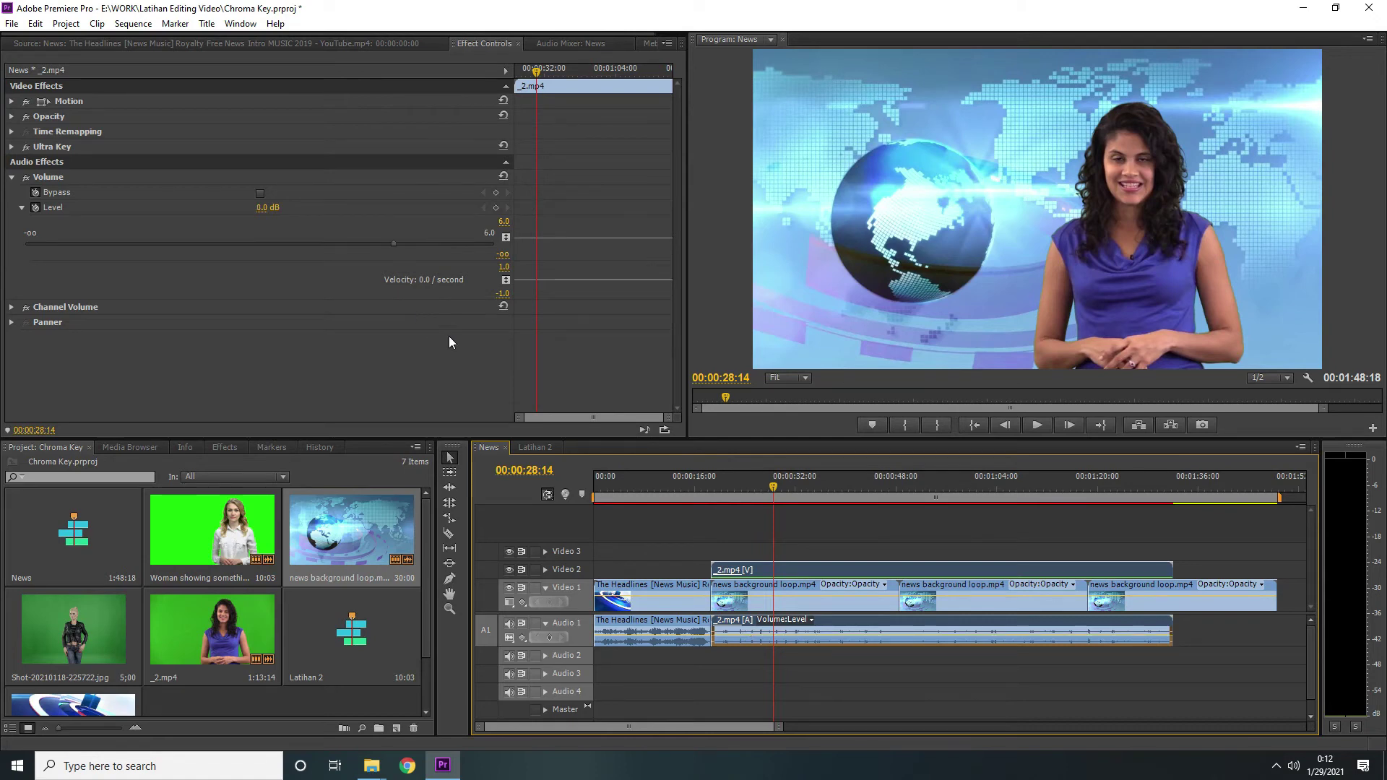
left_click(11, 177)
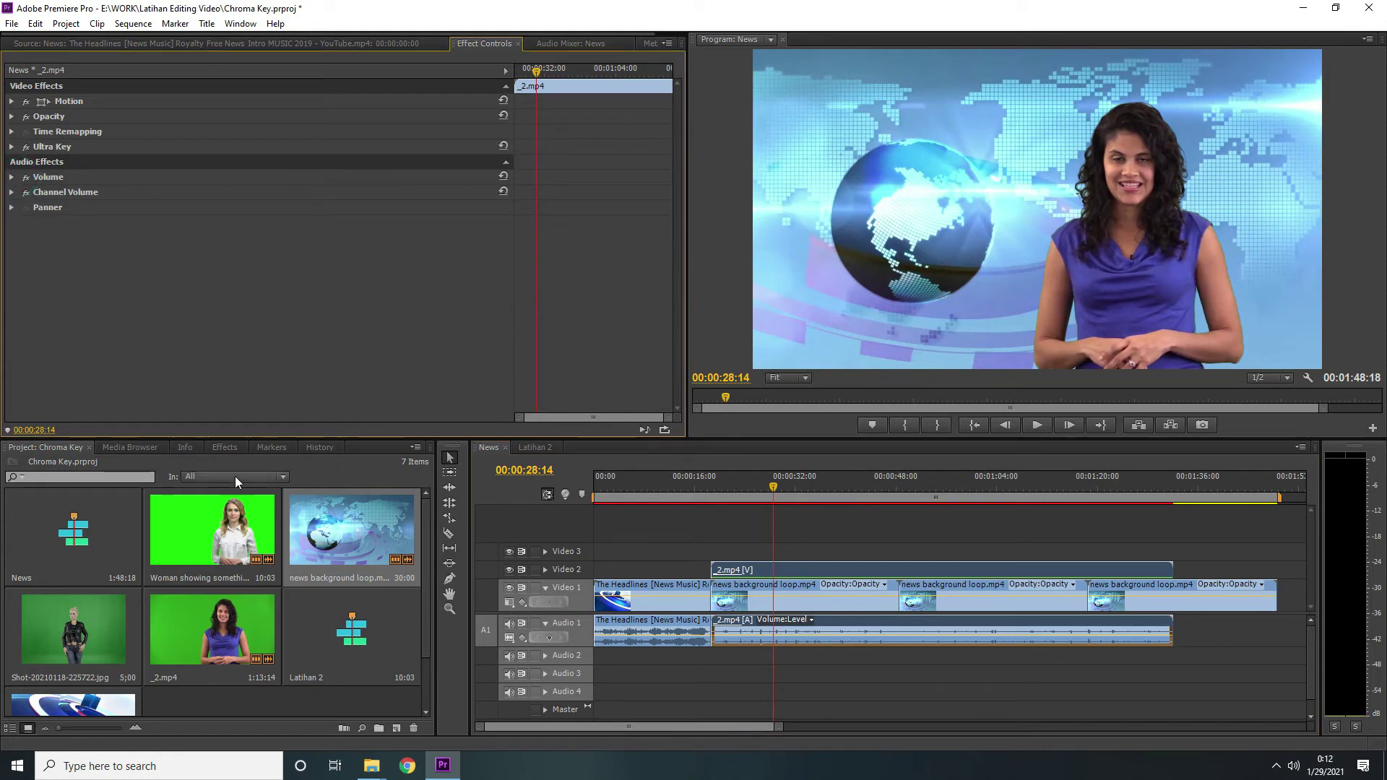
Step: Apply the MultibandCompressor audio effect to the presenter clip
left_click(224, 447)
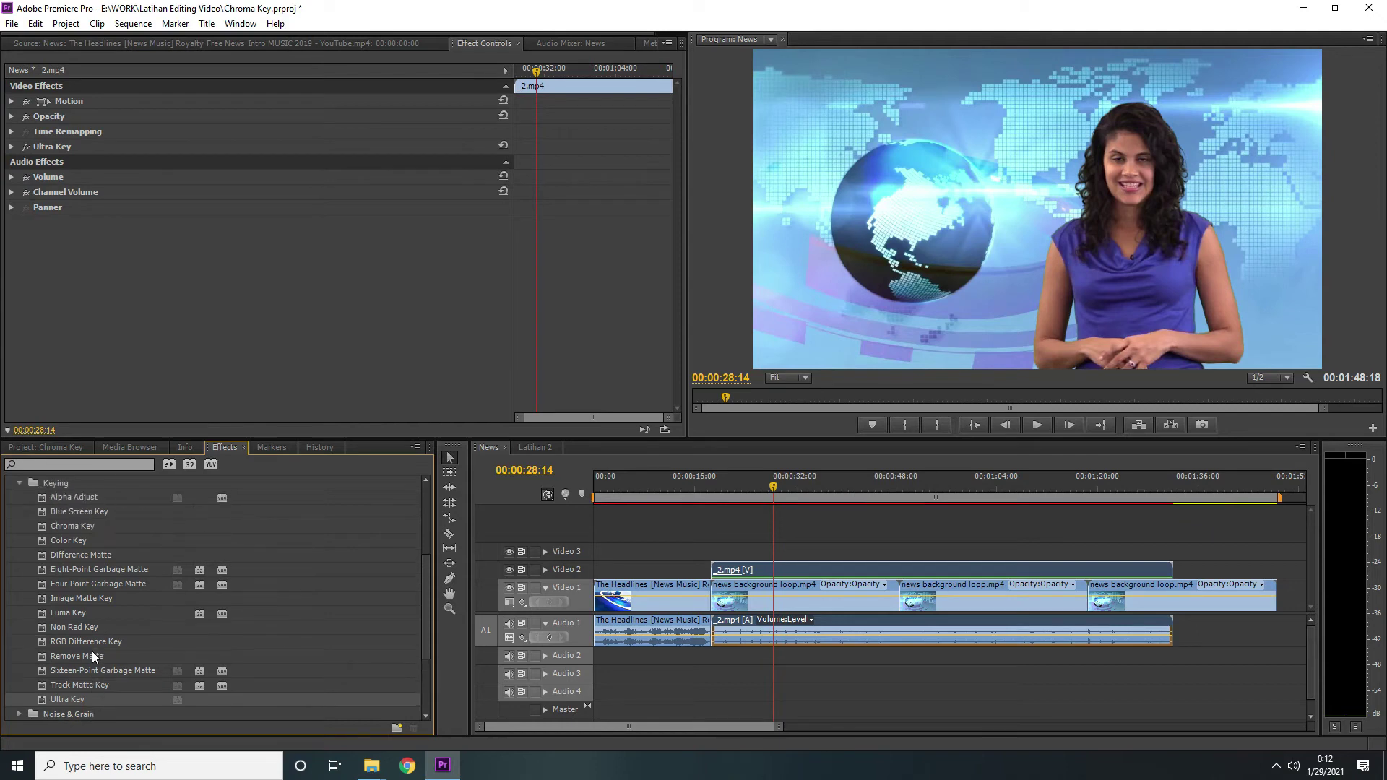
scroll(46, 561, "up", 3)
left_click(20, 540)
scroll(65, 607, "up", 3)
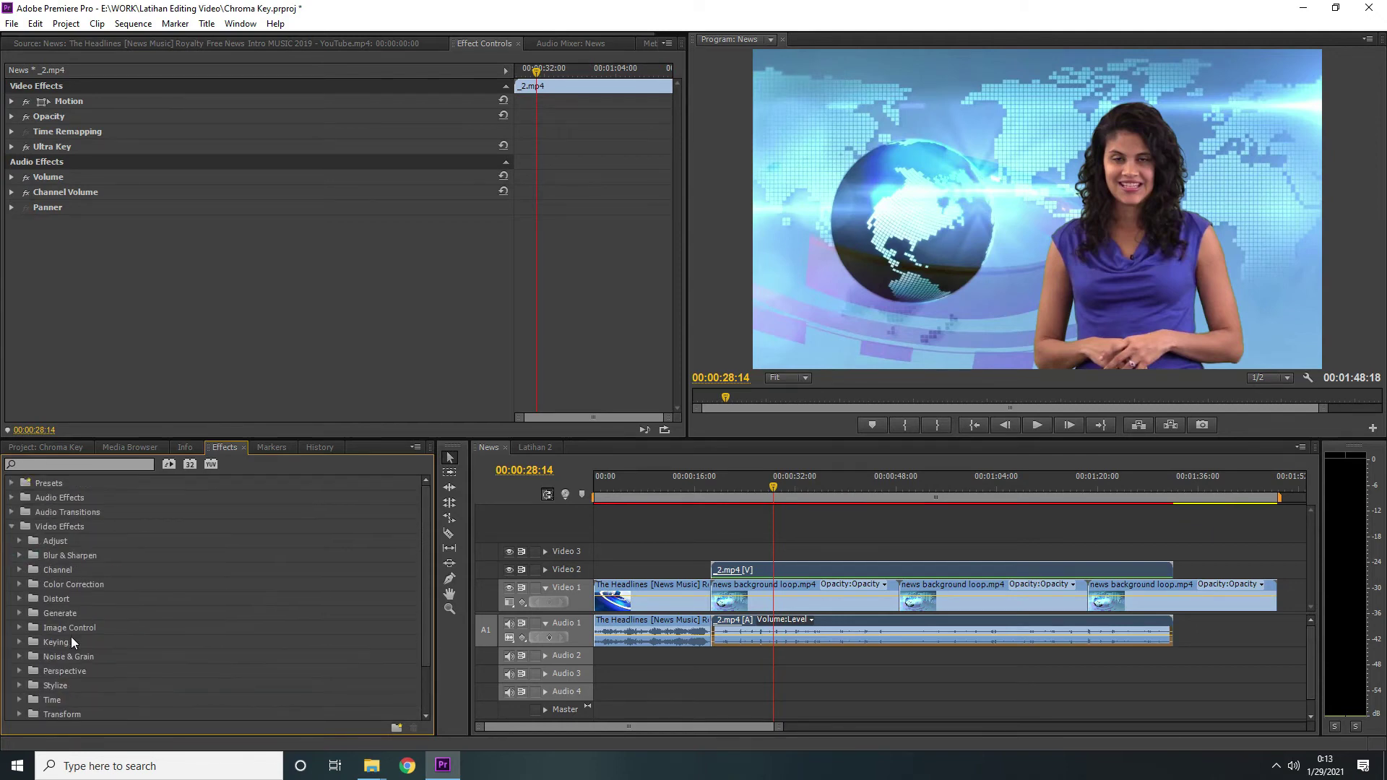
left_click(11, 528)
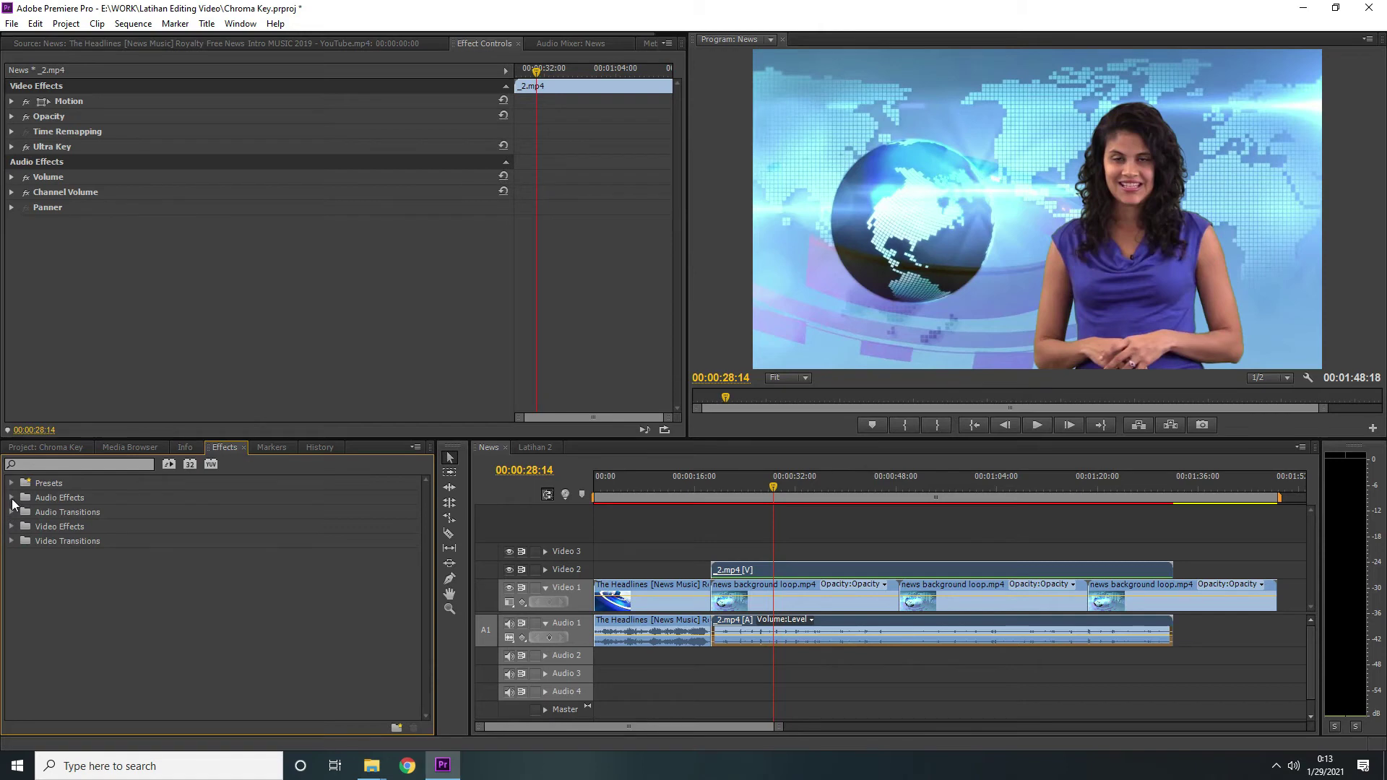
left_click(11, 497)
scroll(108, 638, "down", 2)
scroll(104, 639, "down", 4)
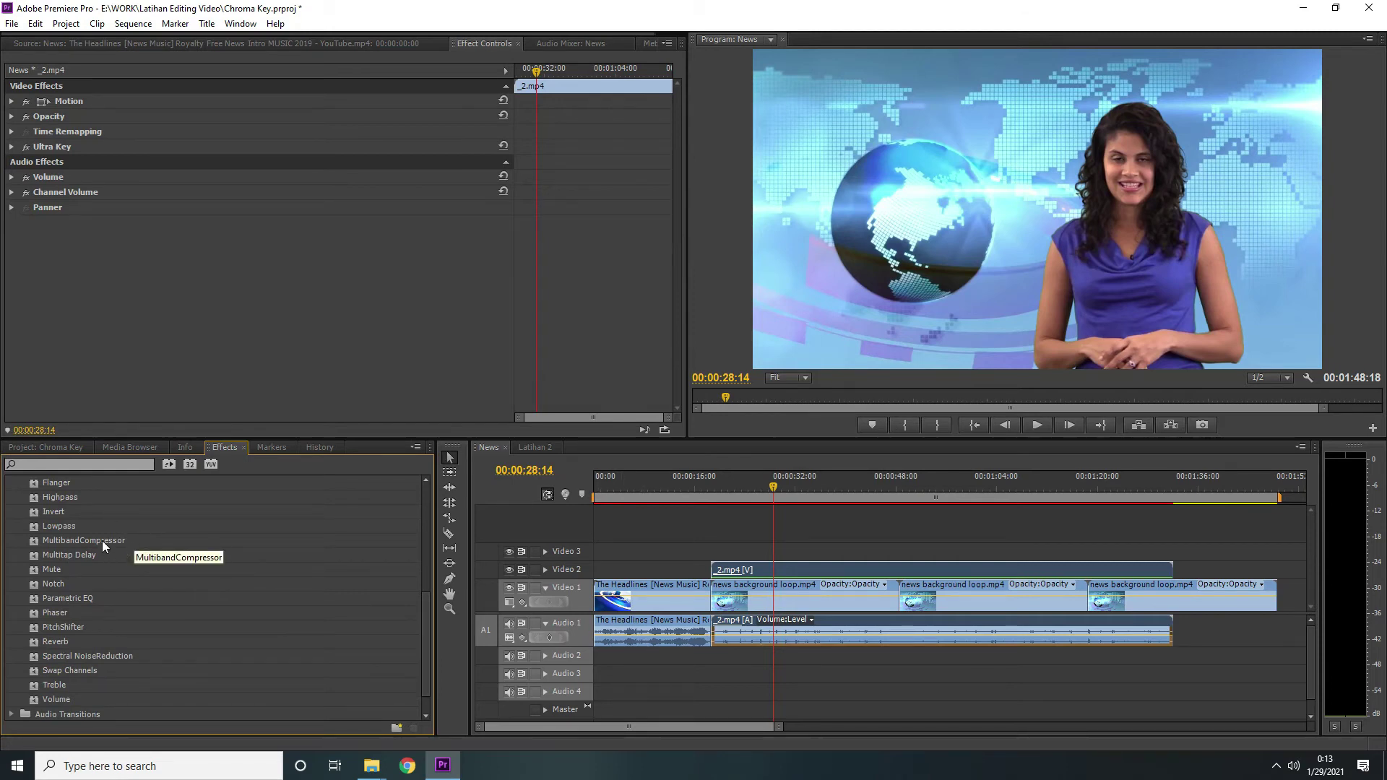
left_click_drag(102, 540, 114, 410)
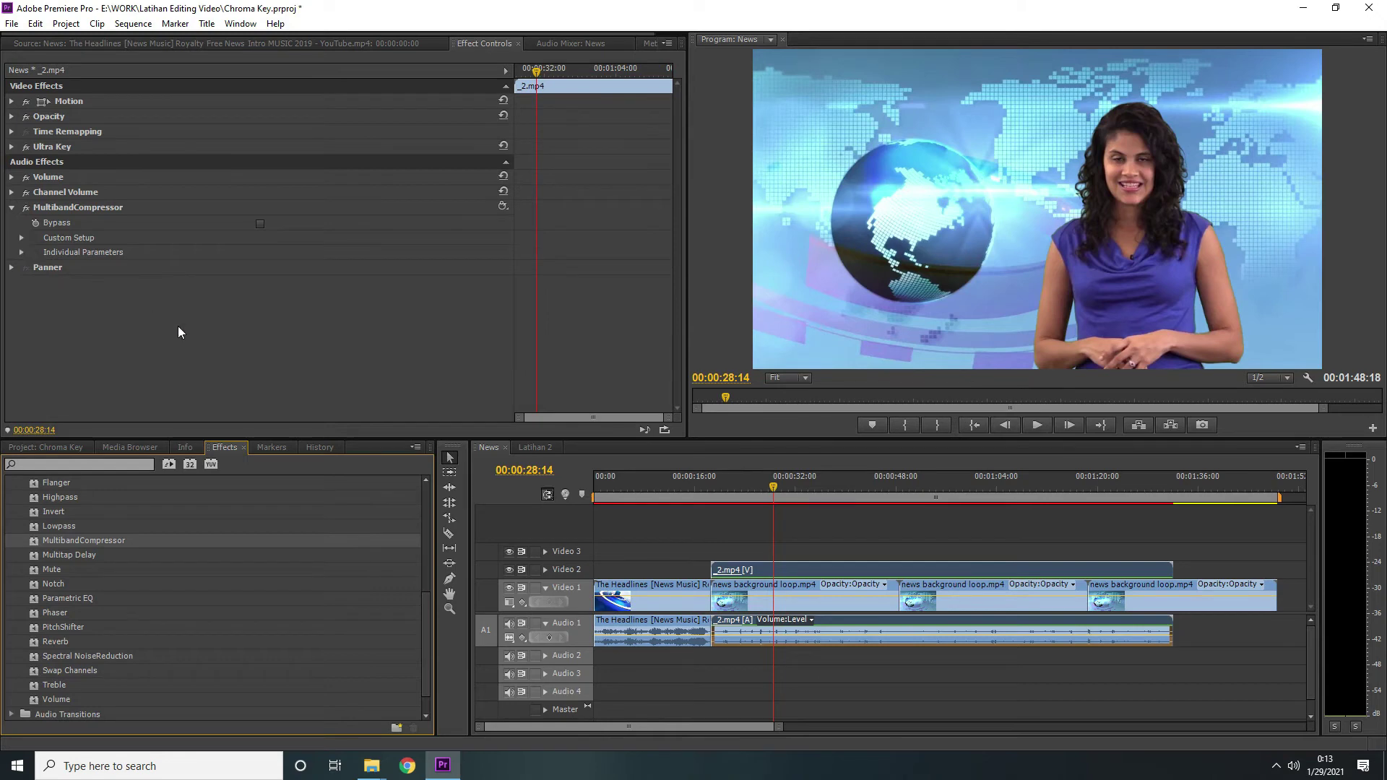
Step: Expand the MultibandCompressor's Custom Setup and move the playhead to 00:00:19:19
left_click(20, 238)
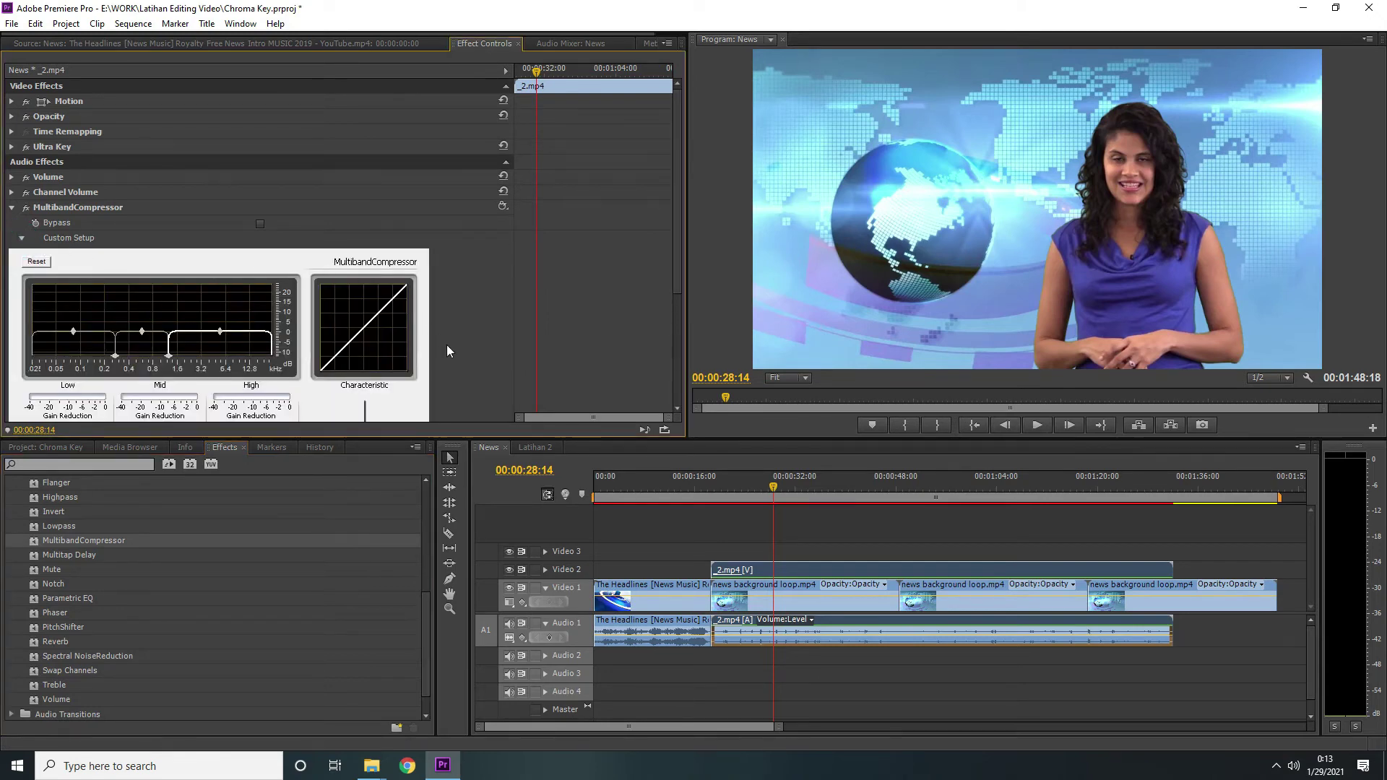
scroll(450, 341, "down", 4)
scroll(449, 341, "down", 2)
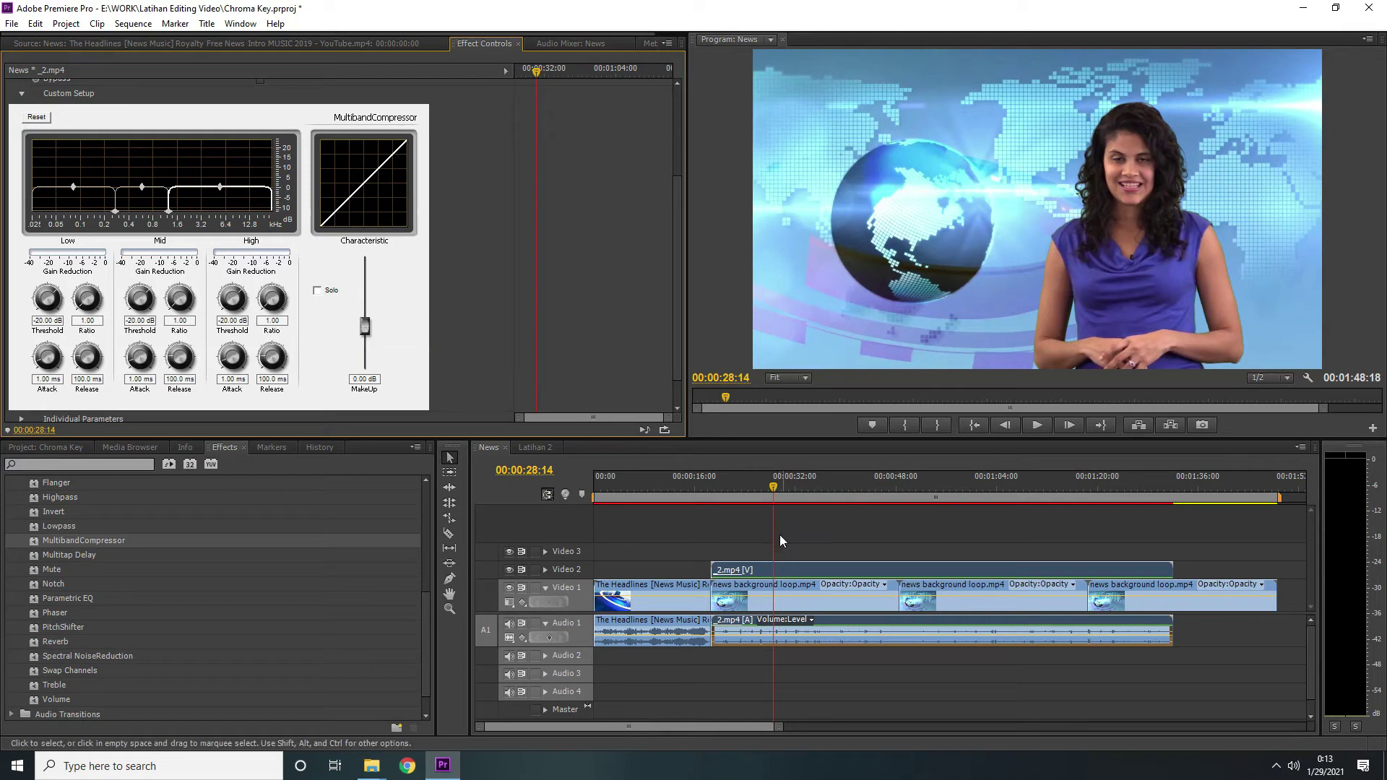
left_click(719, 491)
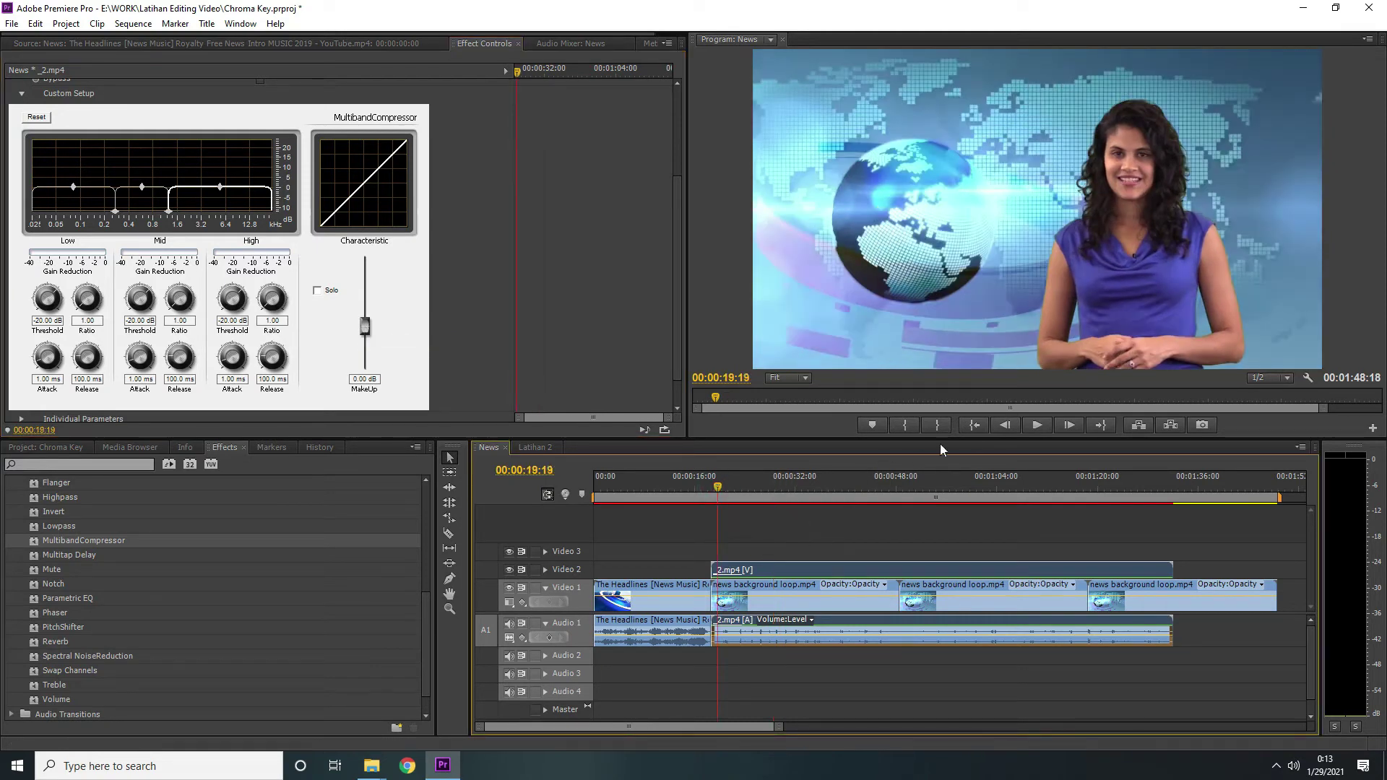
left_click(914, 425)
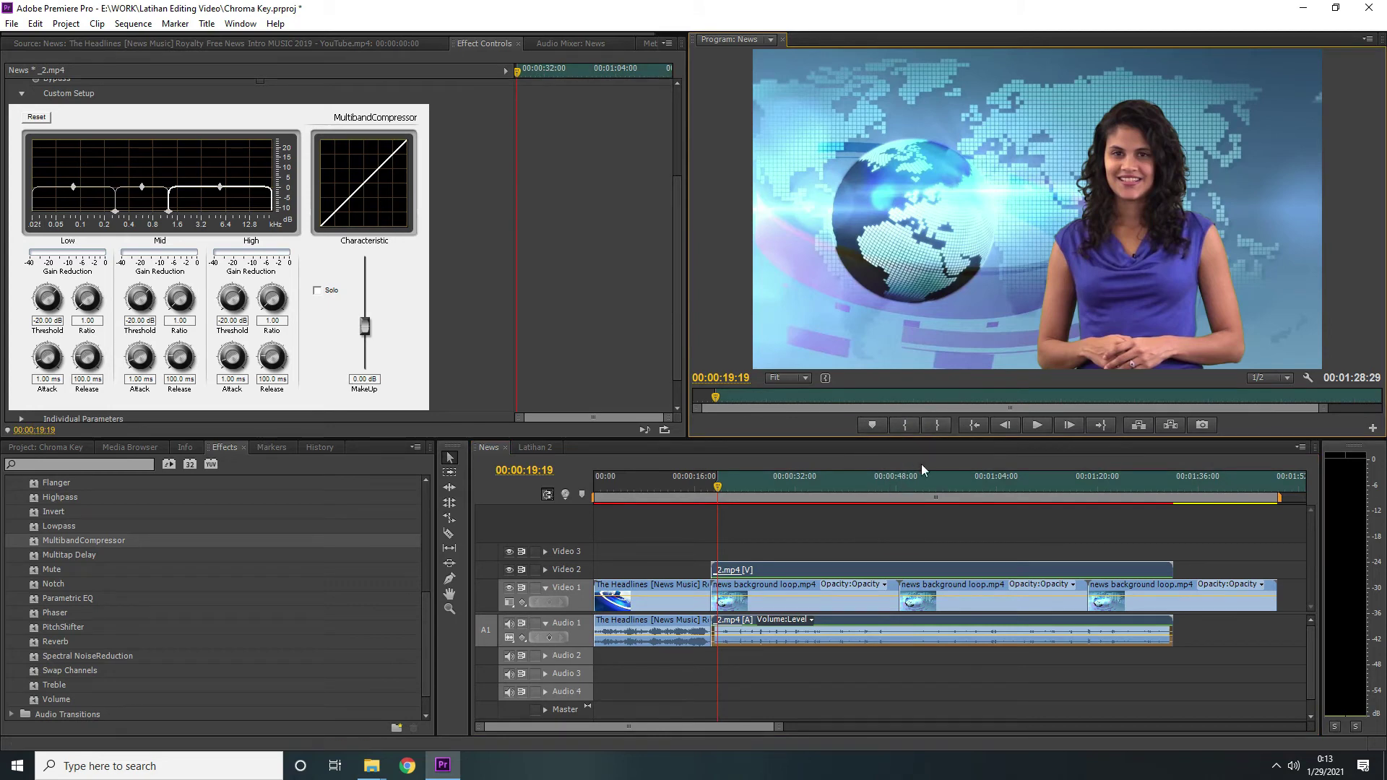
right_click(880, 482)
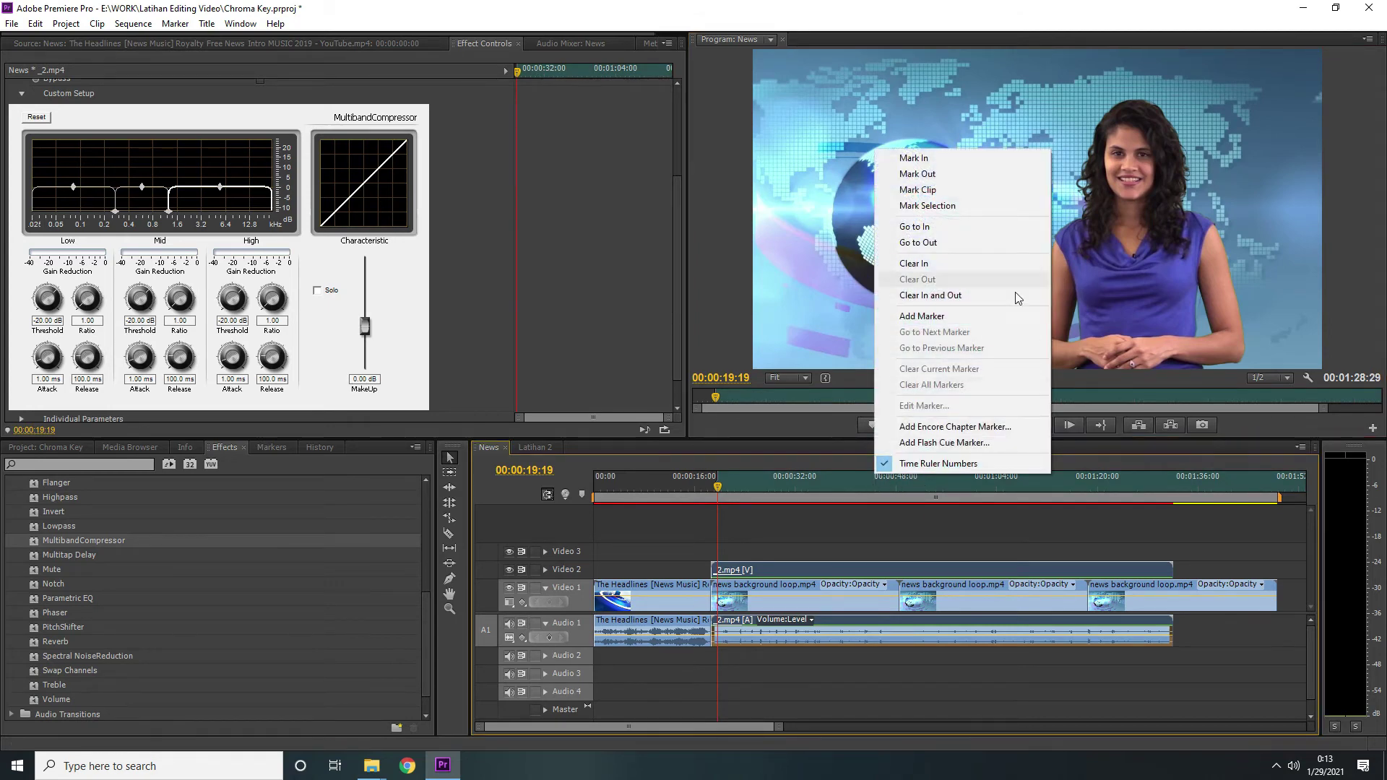
left_click(931, 295)
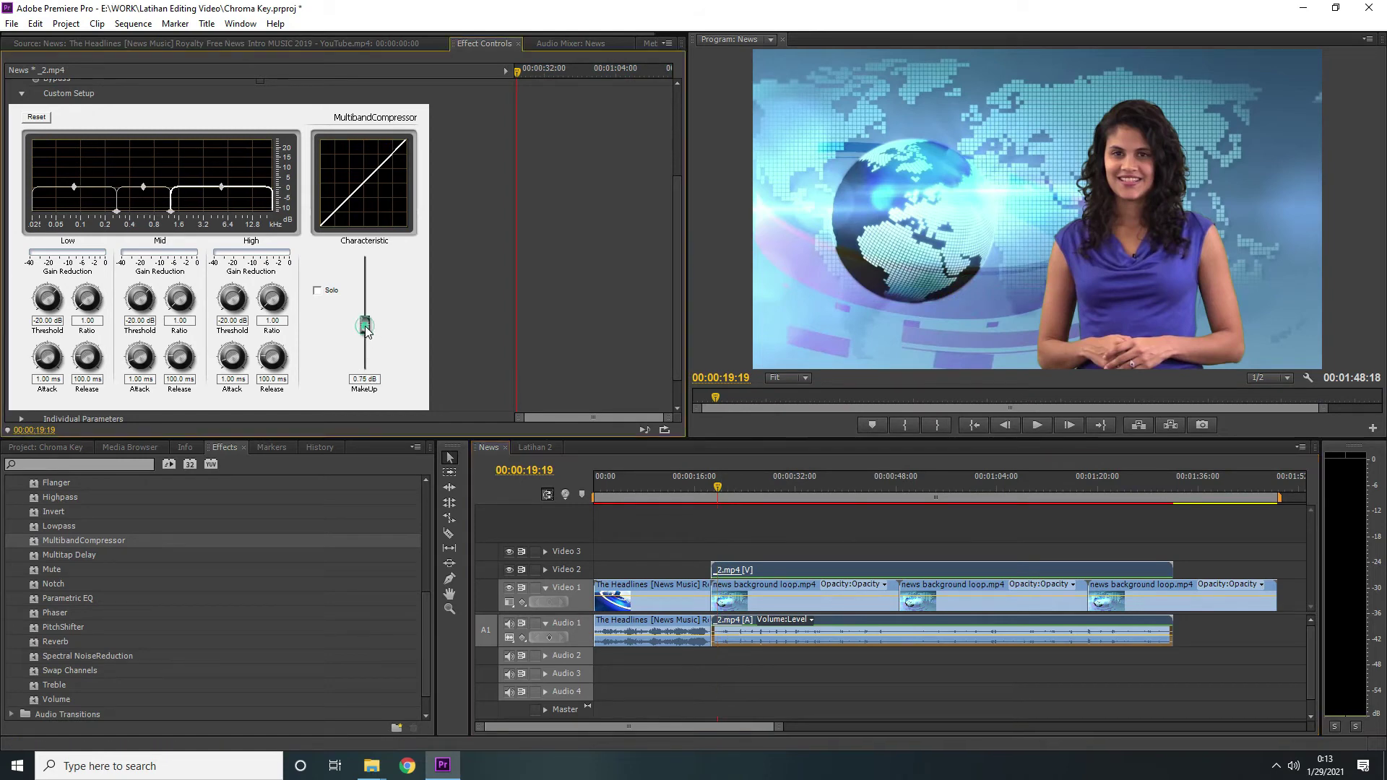
Step: Try a 3.00 dB MakeUp gain in the MultibandCompressor, then play the presenter audio and reset the meter's clipping indicators
left_click_drag(365, 327, 371, 321)
key("space")
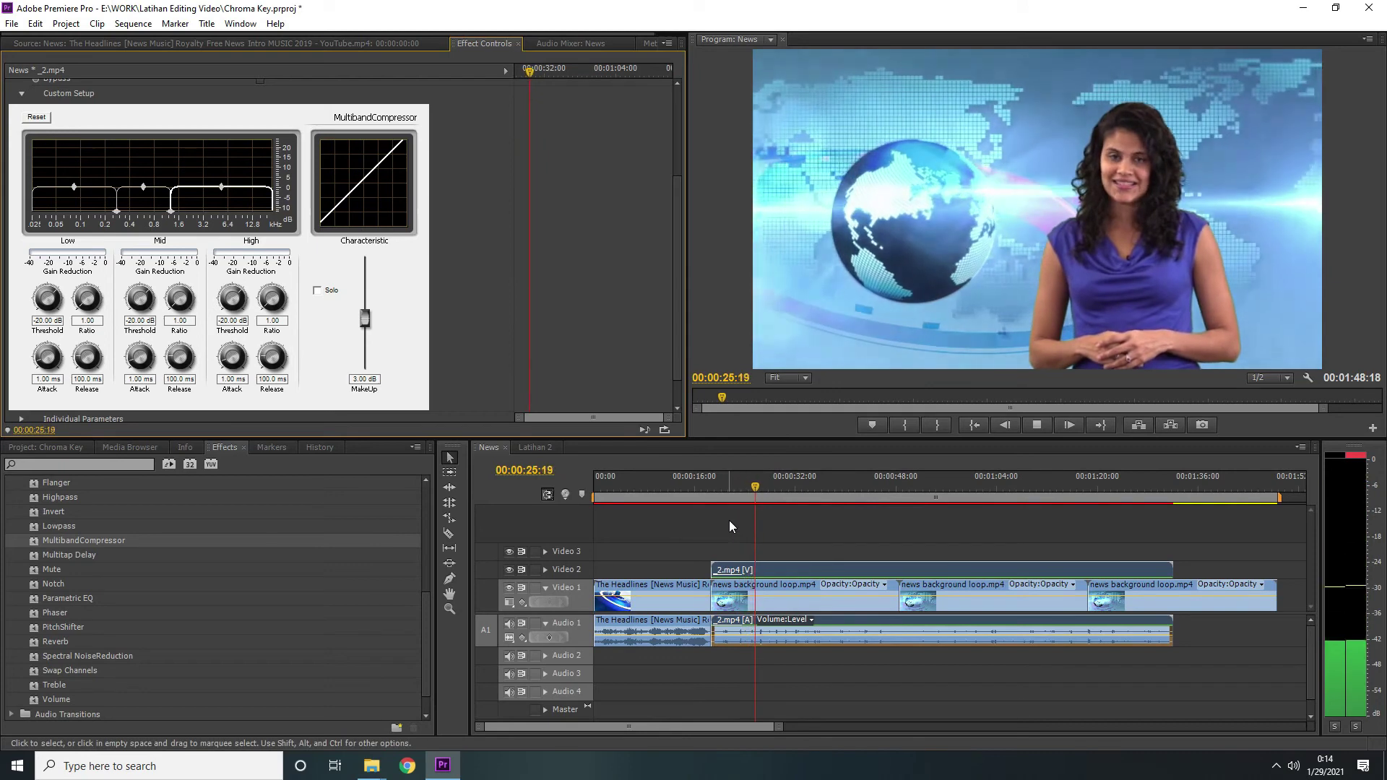
key("space")
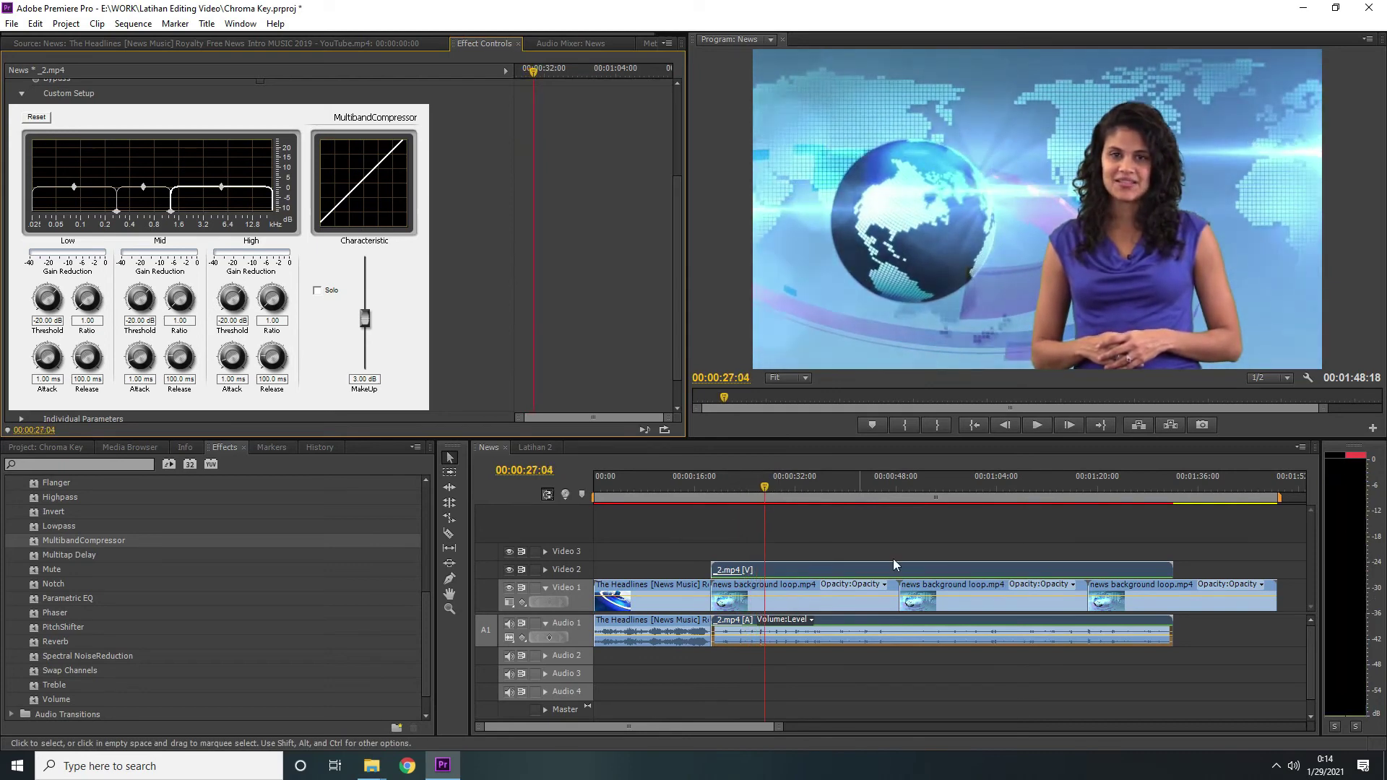
left_click(1351, 463)
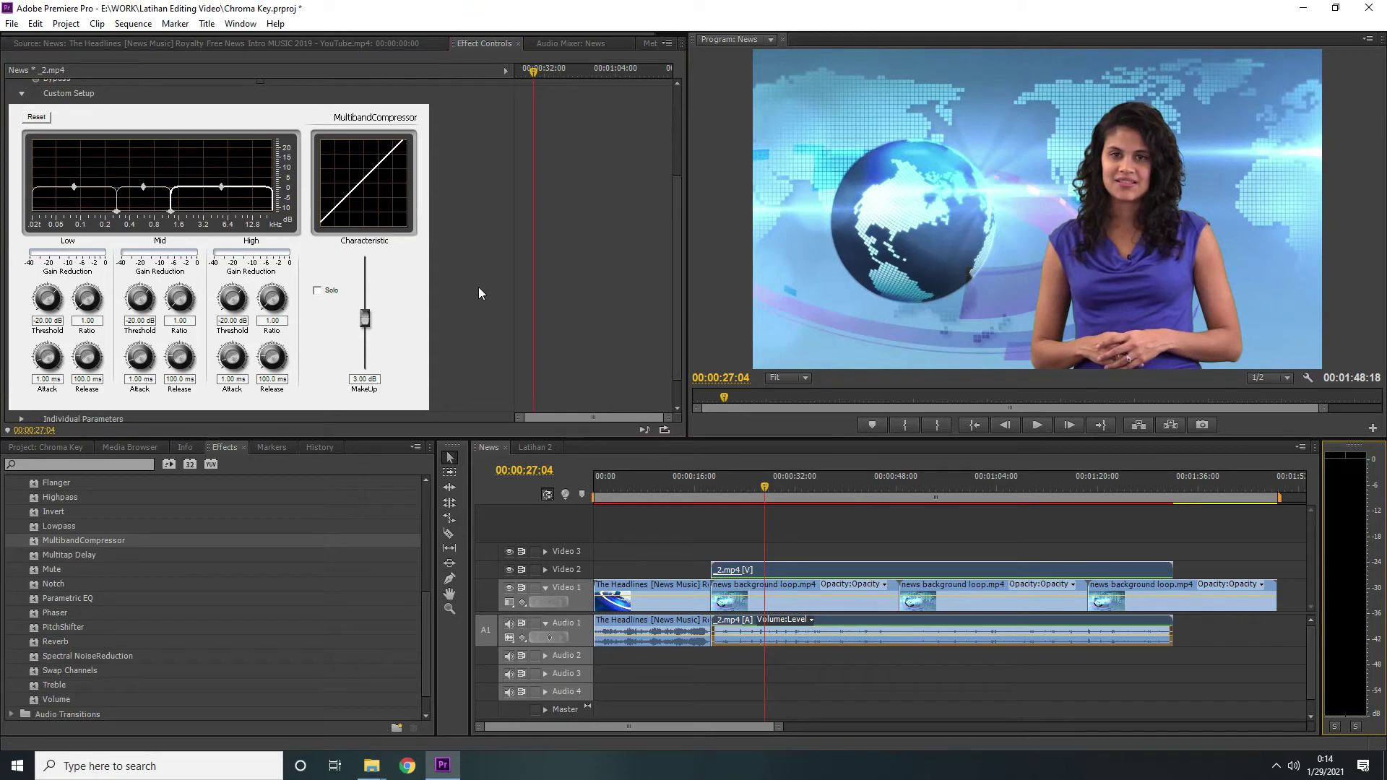
Step: Remove the MultibandCompressor effect from the presenter clip and collapse the Audio Effects folder
scroll(479, 286, "up", 4)
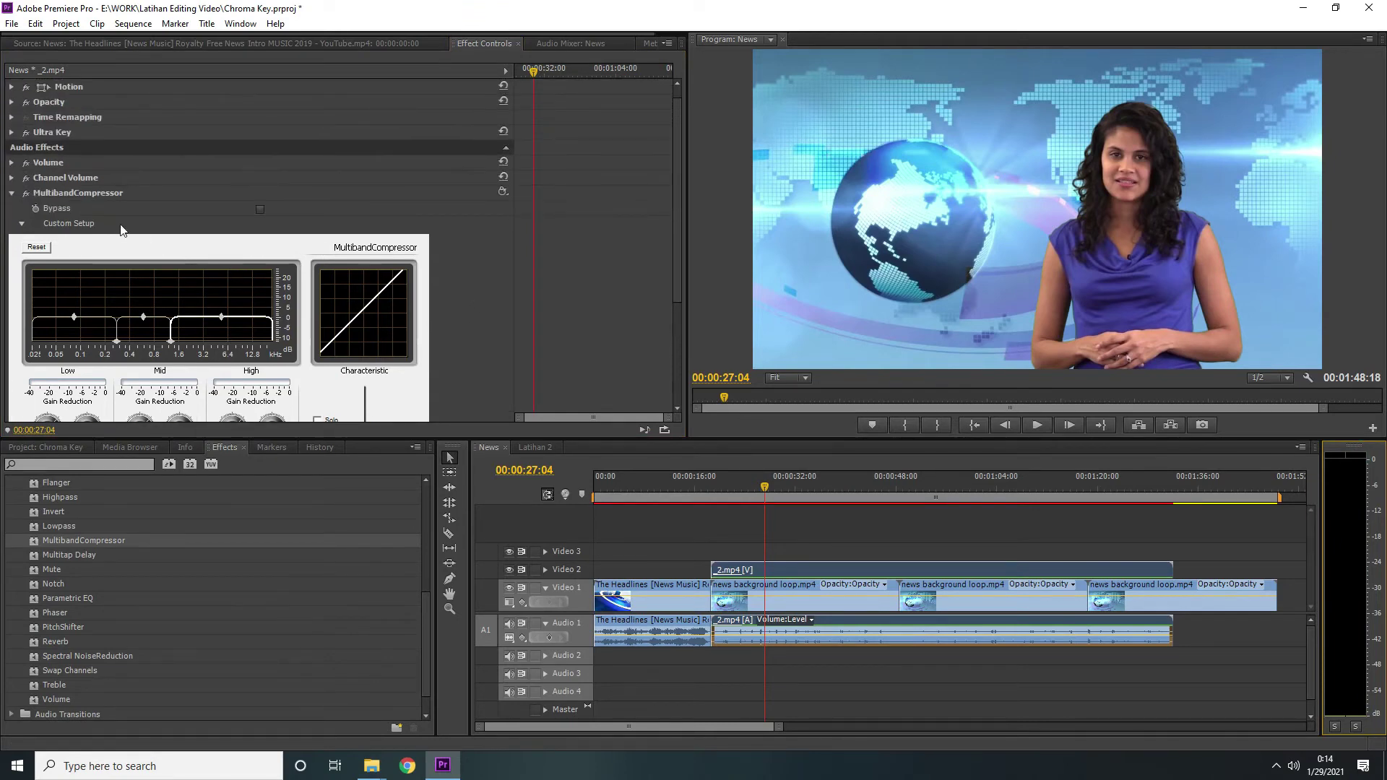
left_click(11, 193)
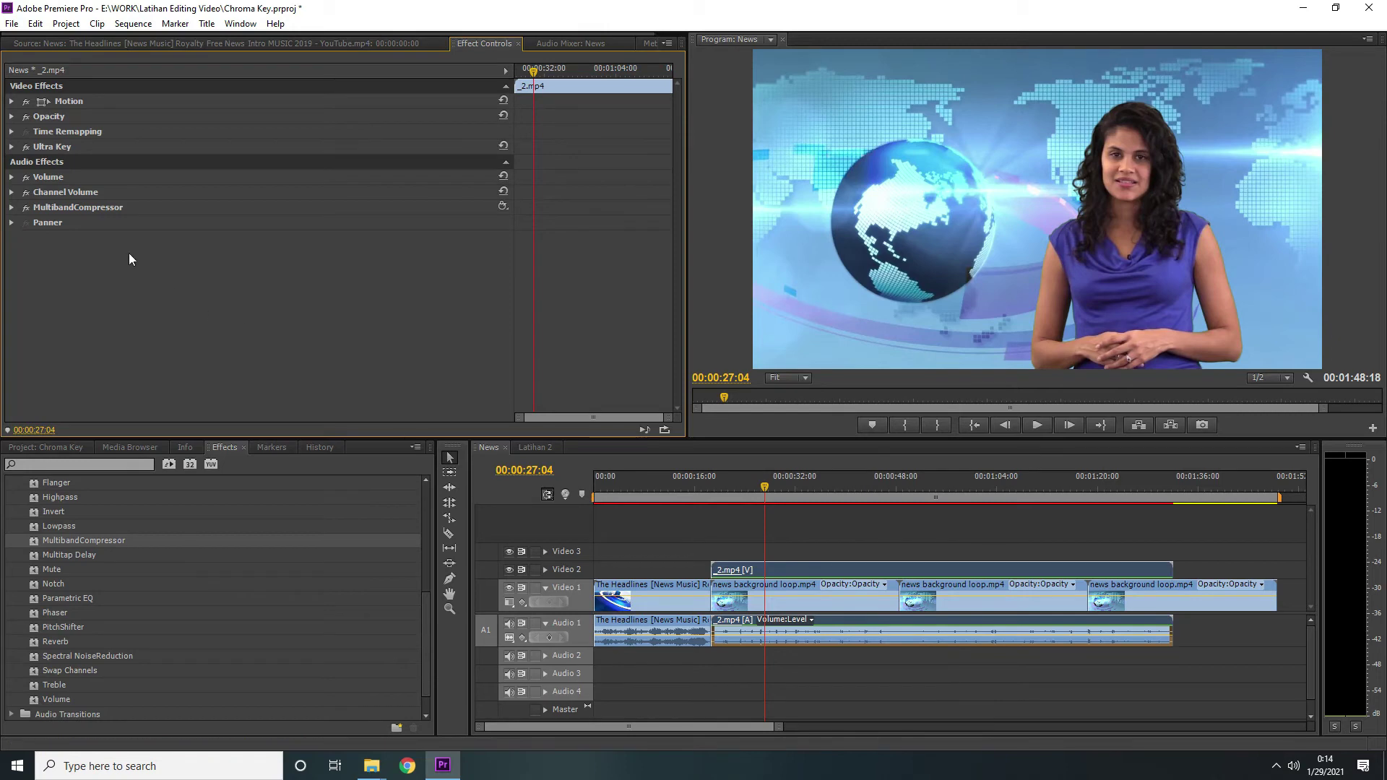
left_click(106, 210)
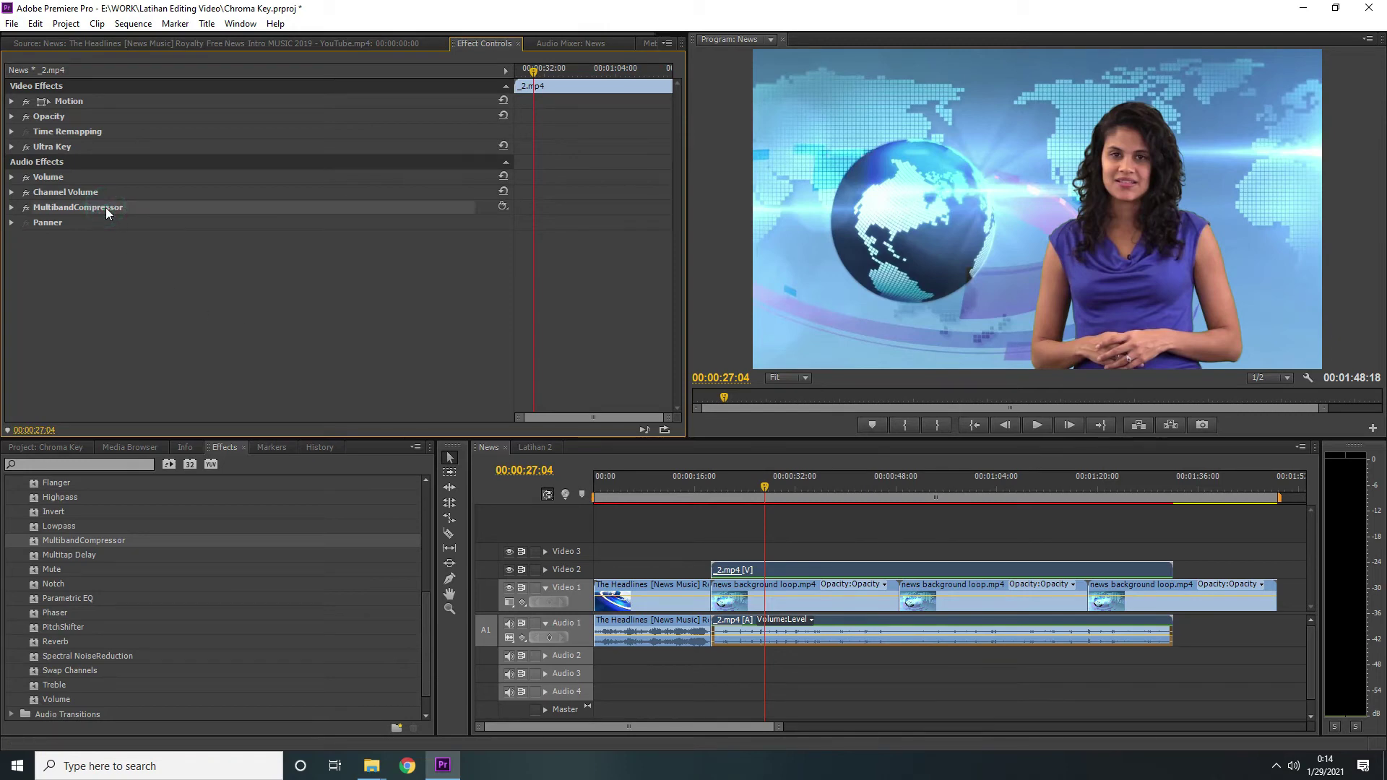
key("Delete")
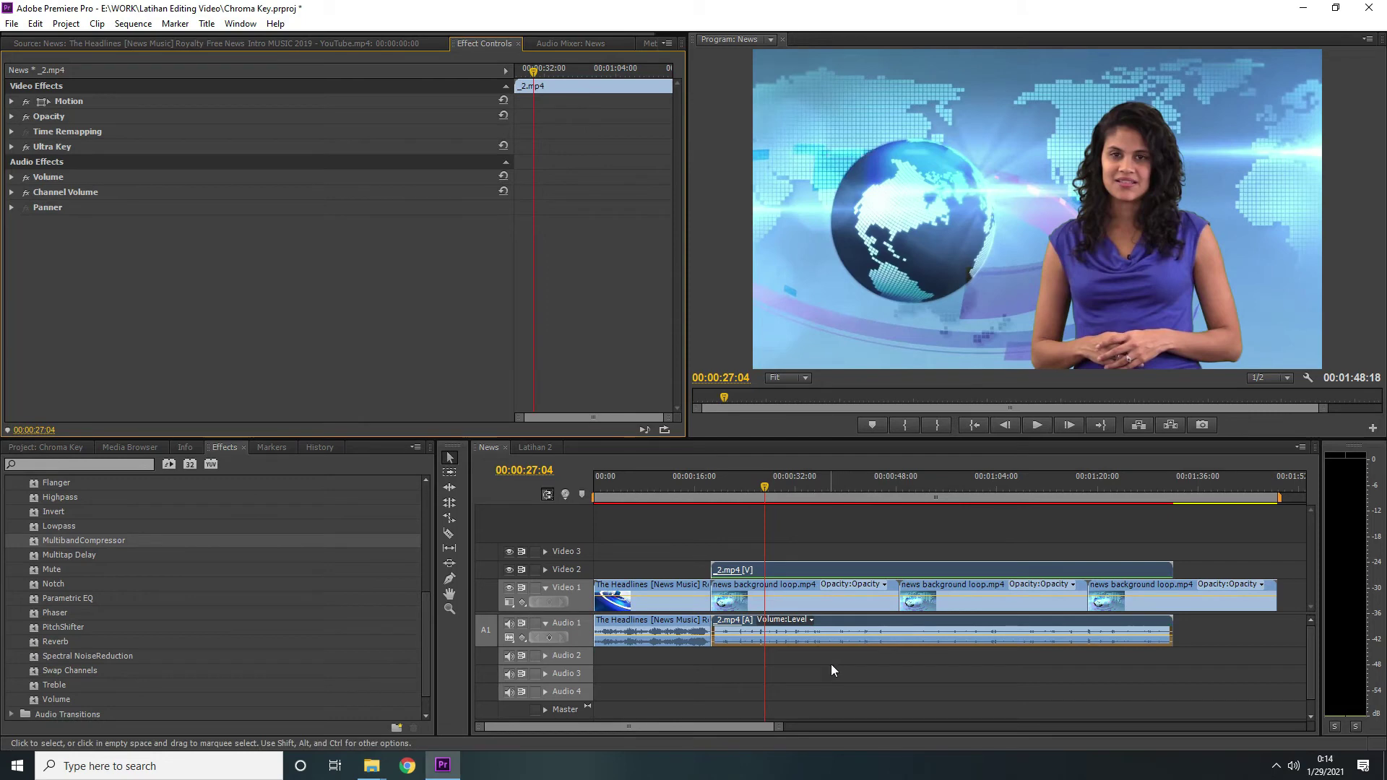
scroll(70, 554, "up", 4)
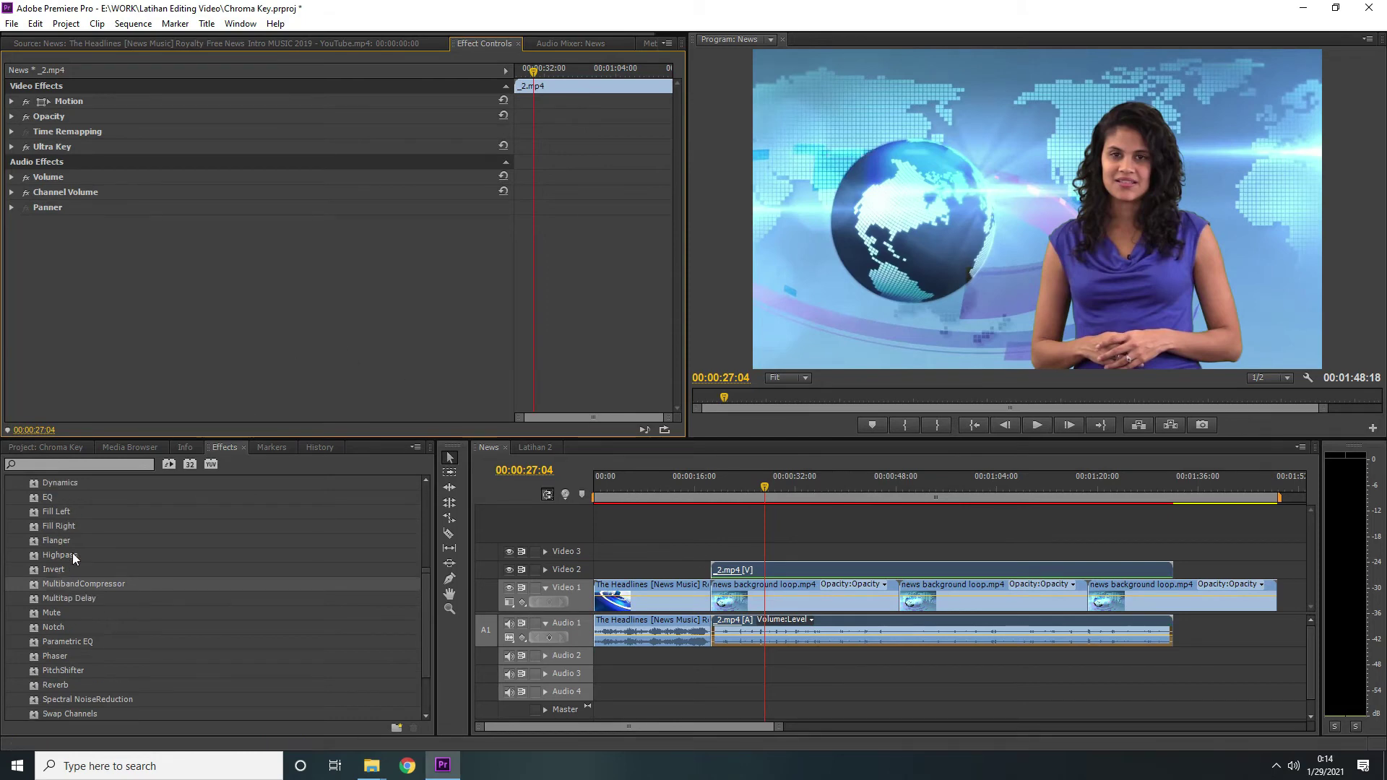
scroll(69, 553, "up", 2)
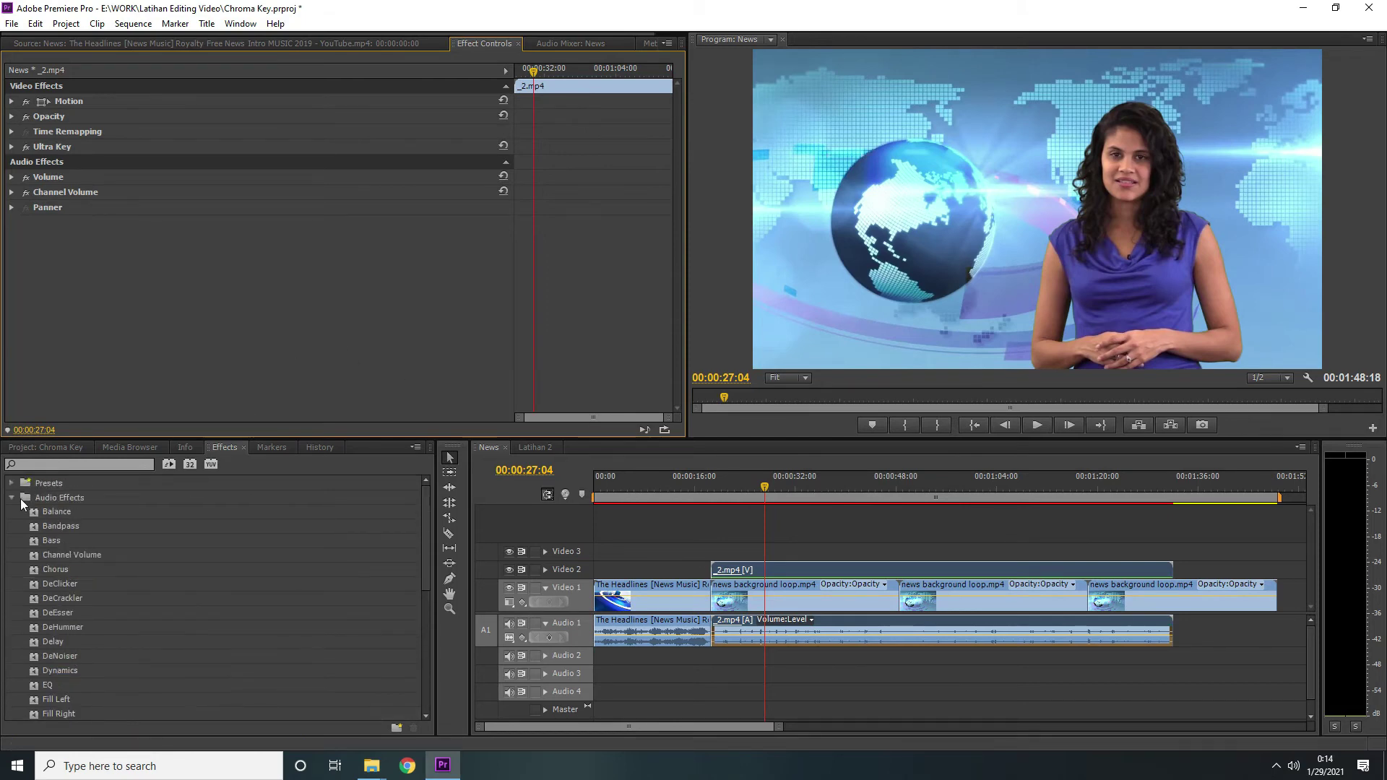
left_click(20, 498)
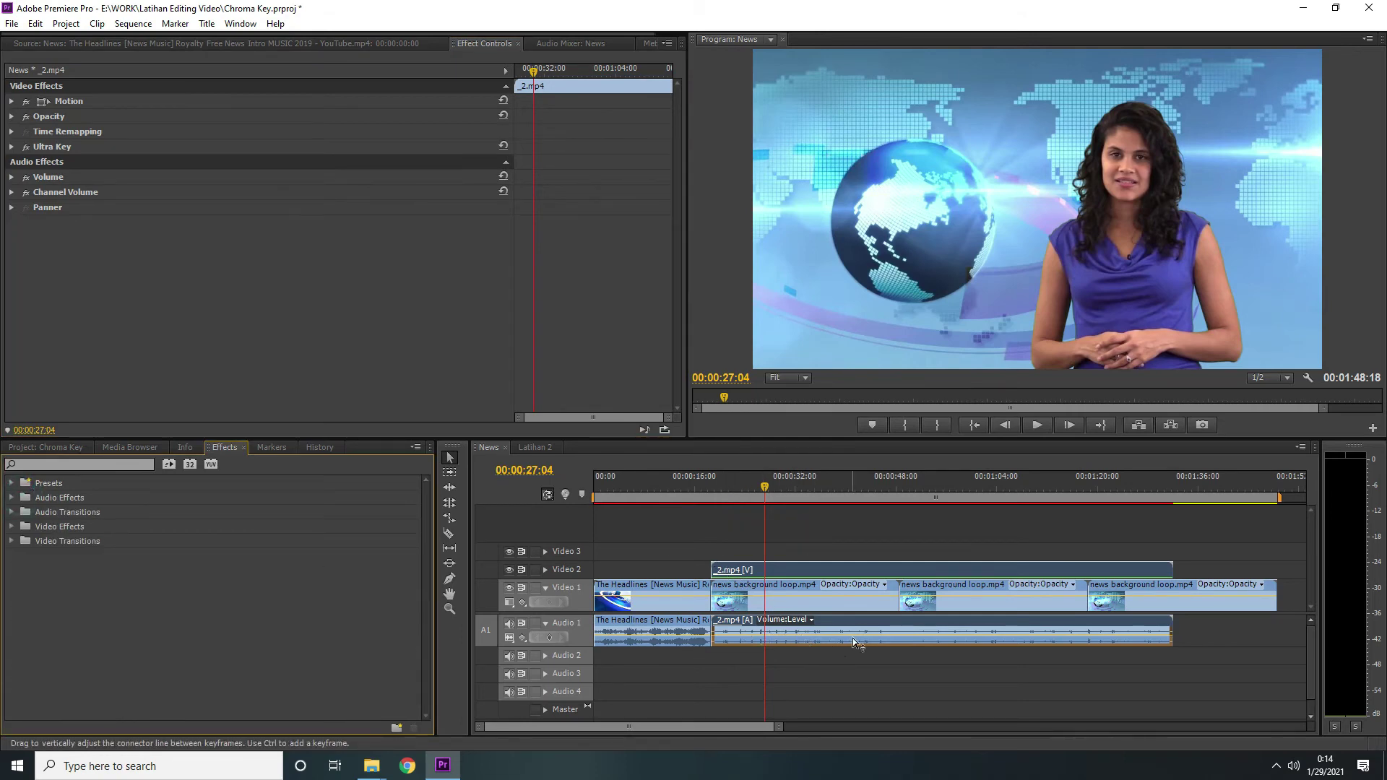
Step: Send the presenter clip _2.mp4 to Adobe Audition for audio editing
left_click_drag(853, 642, 853, 642)
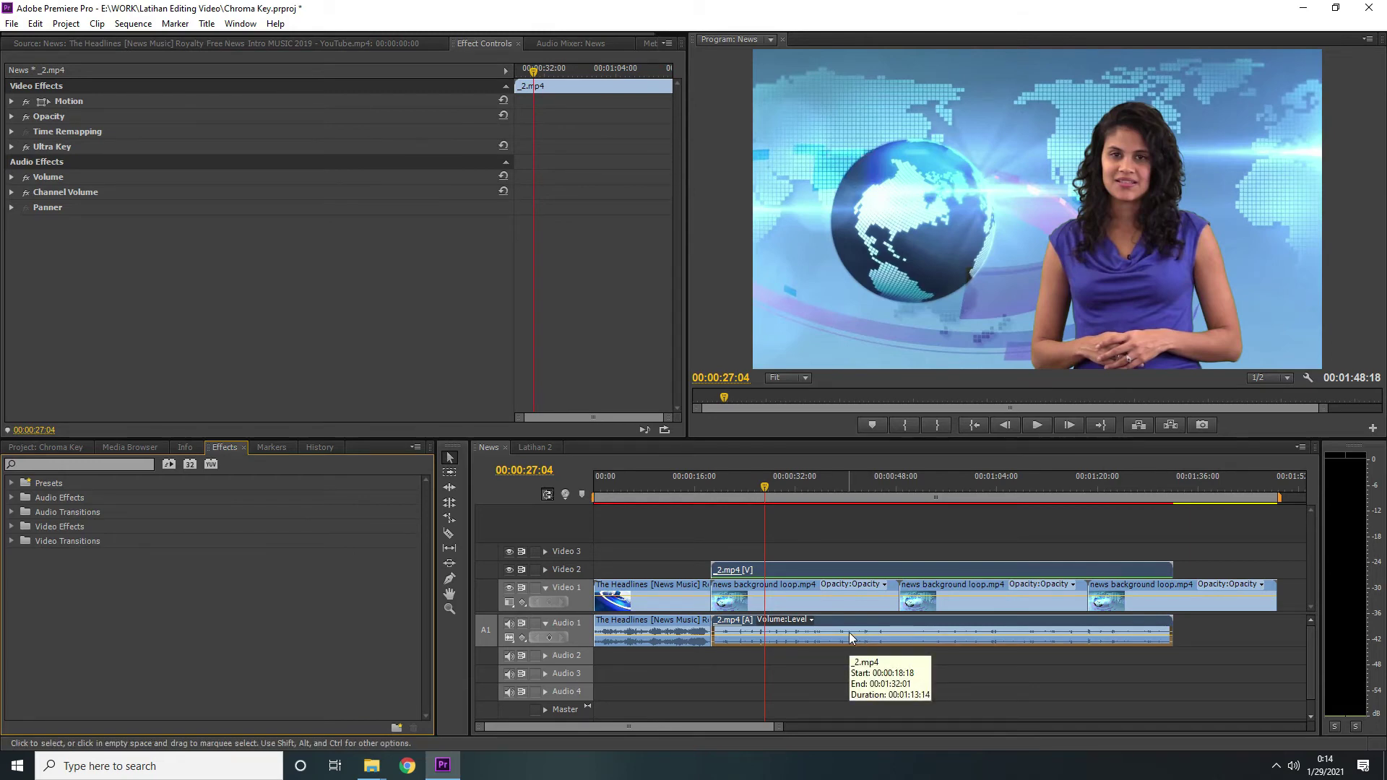
left_click(742, 488)
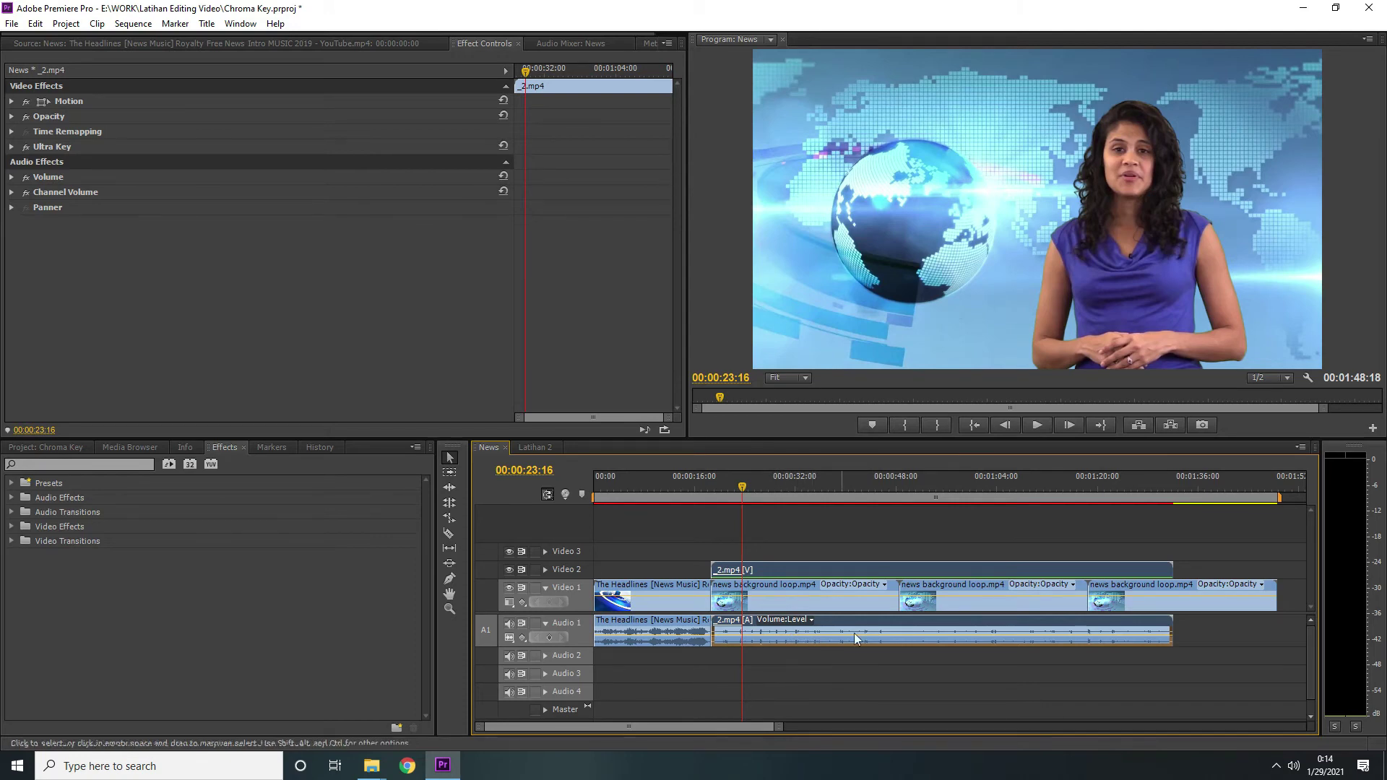
right_click(874, 630)
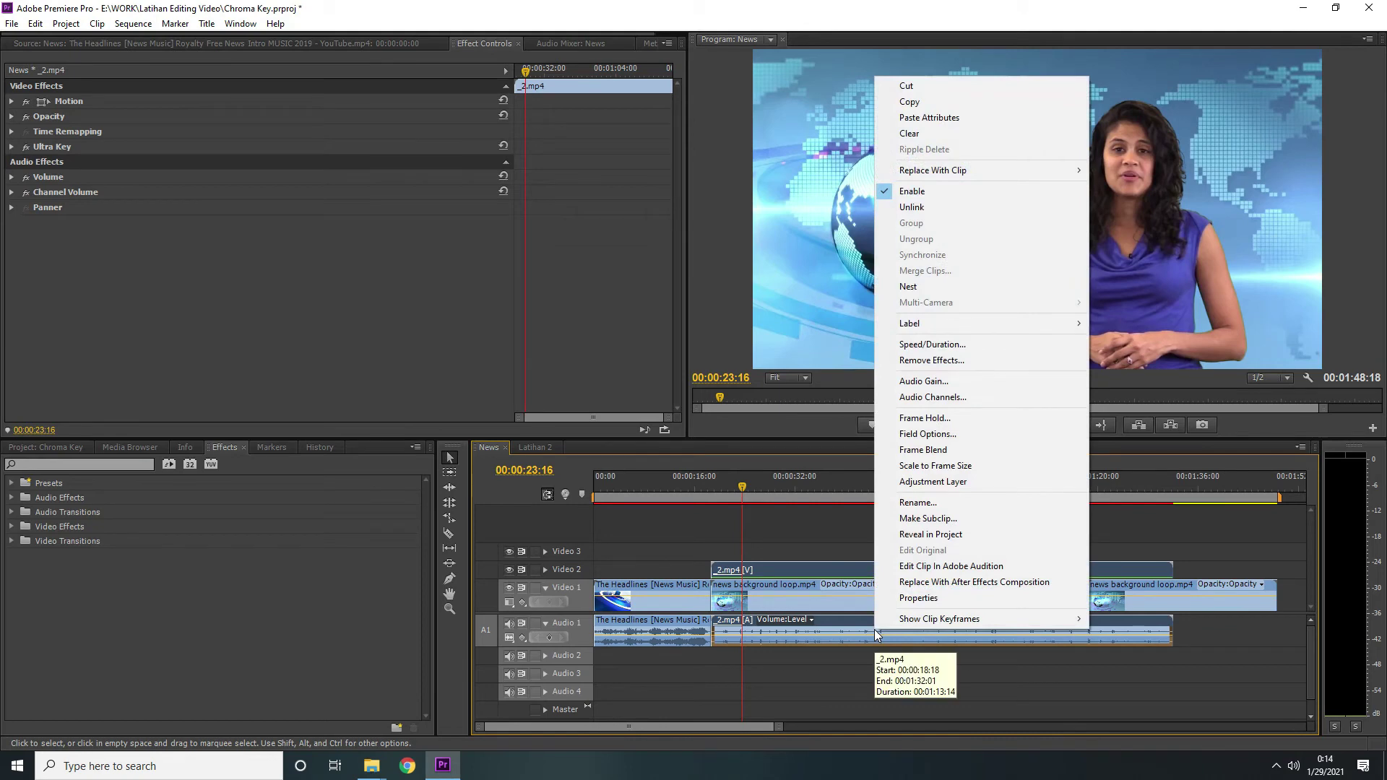
left_click(964, 567)
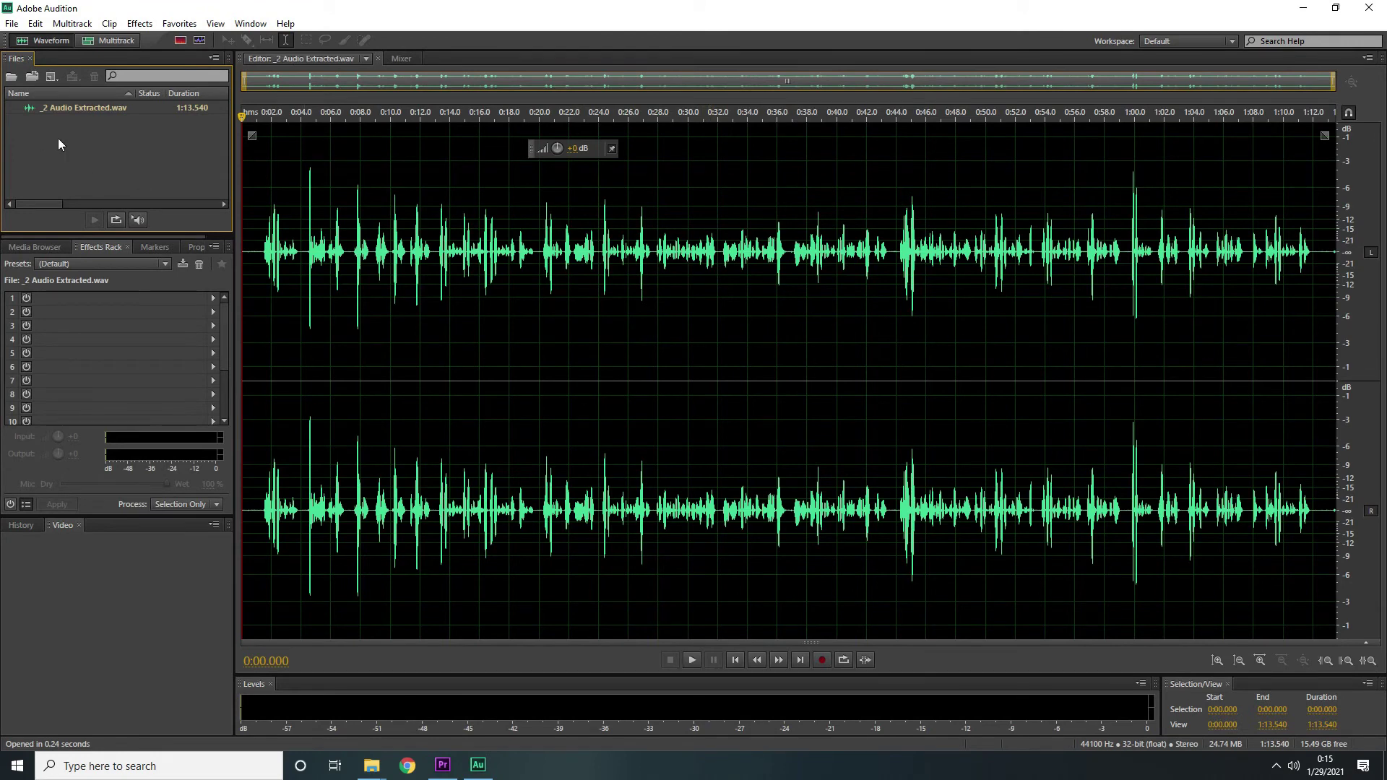
Step: Switch to File Explorer, view the extracted audio files in E:\WORK\Latihan Editing Video, and return to Audition
mouse_move(378, 772)
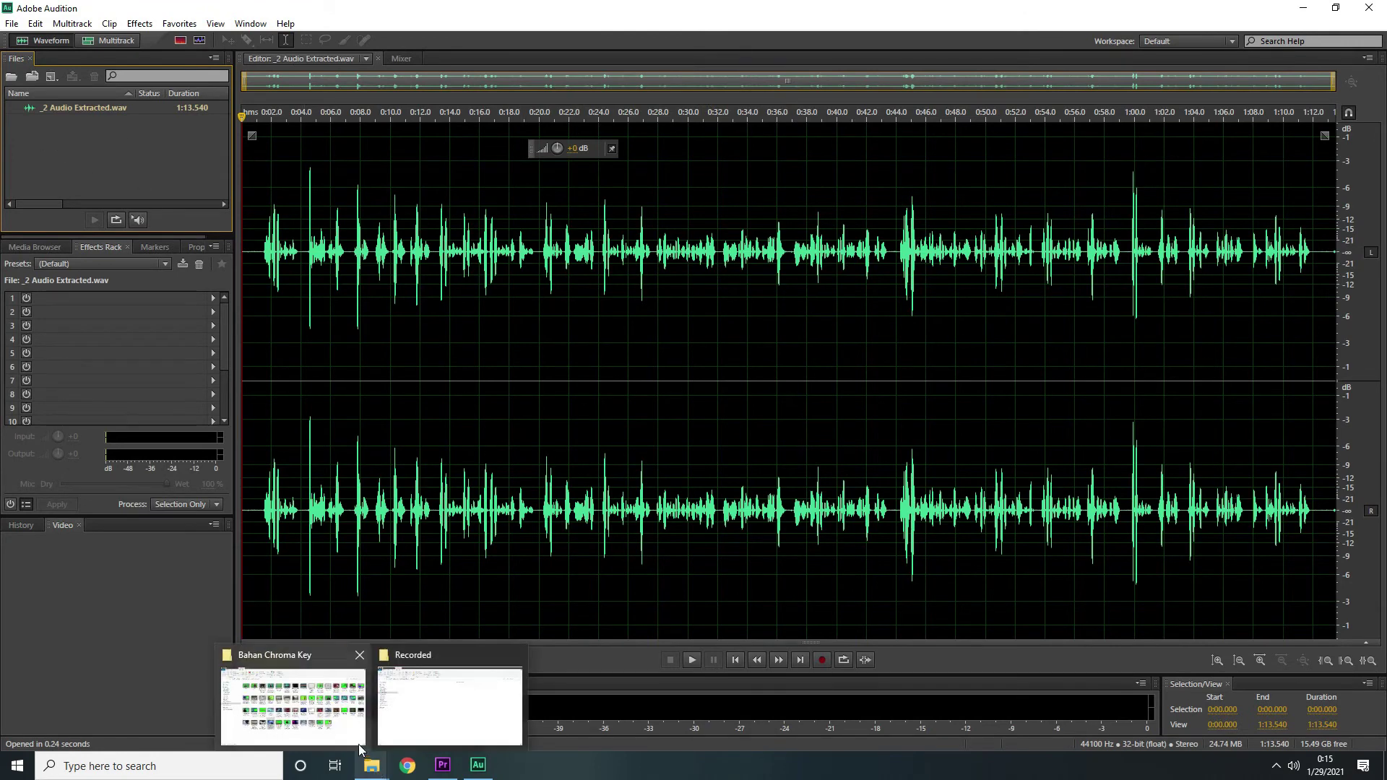
left_click(293, 704)
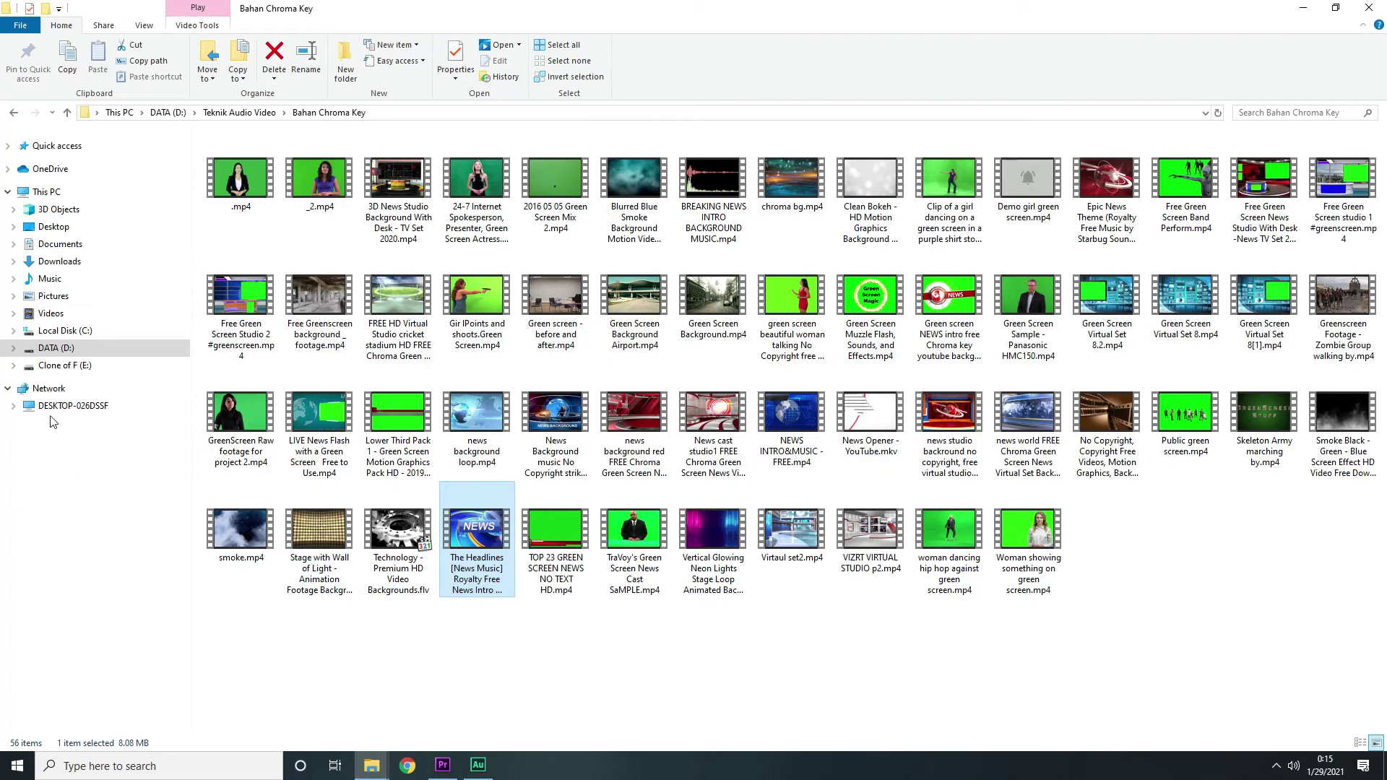
left_click(62, 368)
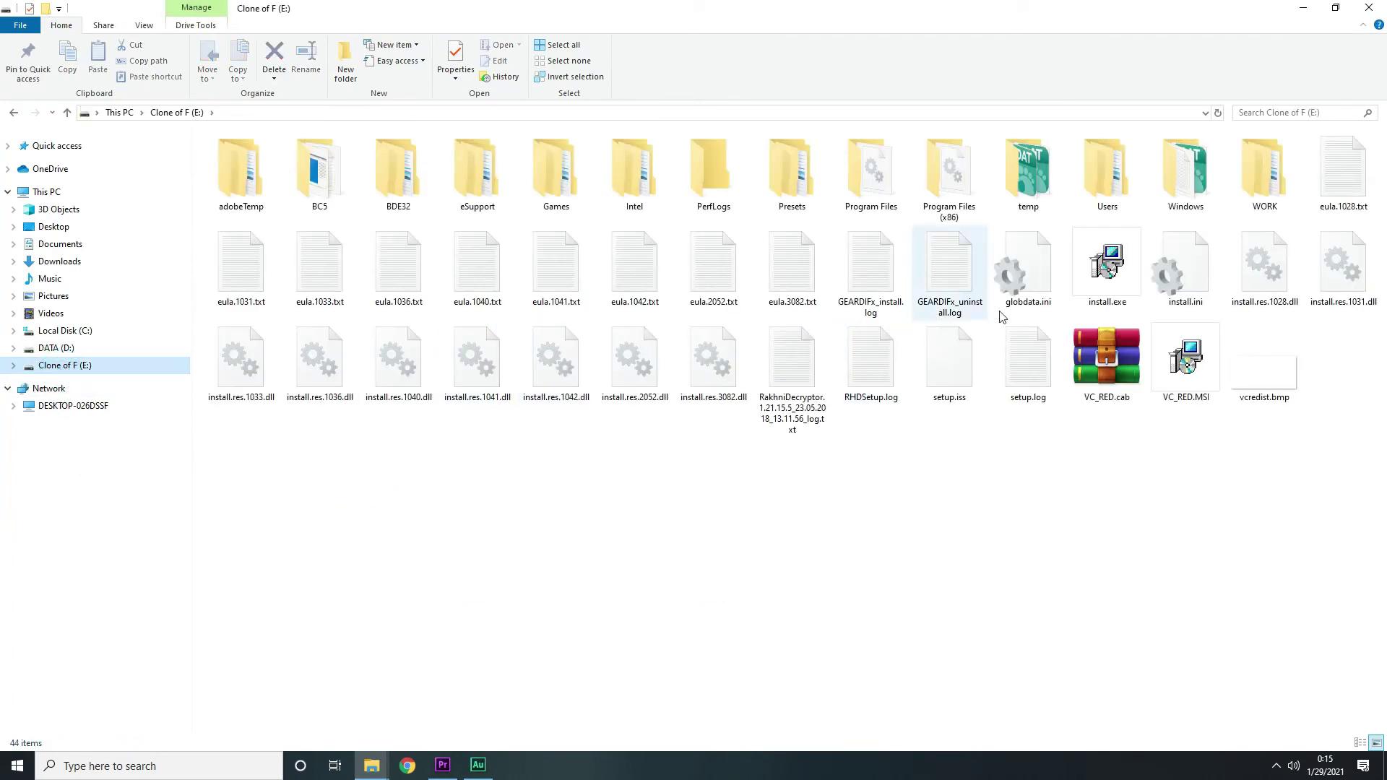
double_click(1264, 172)
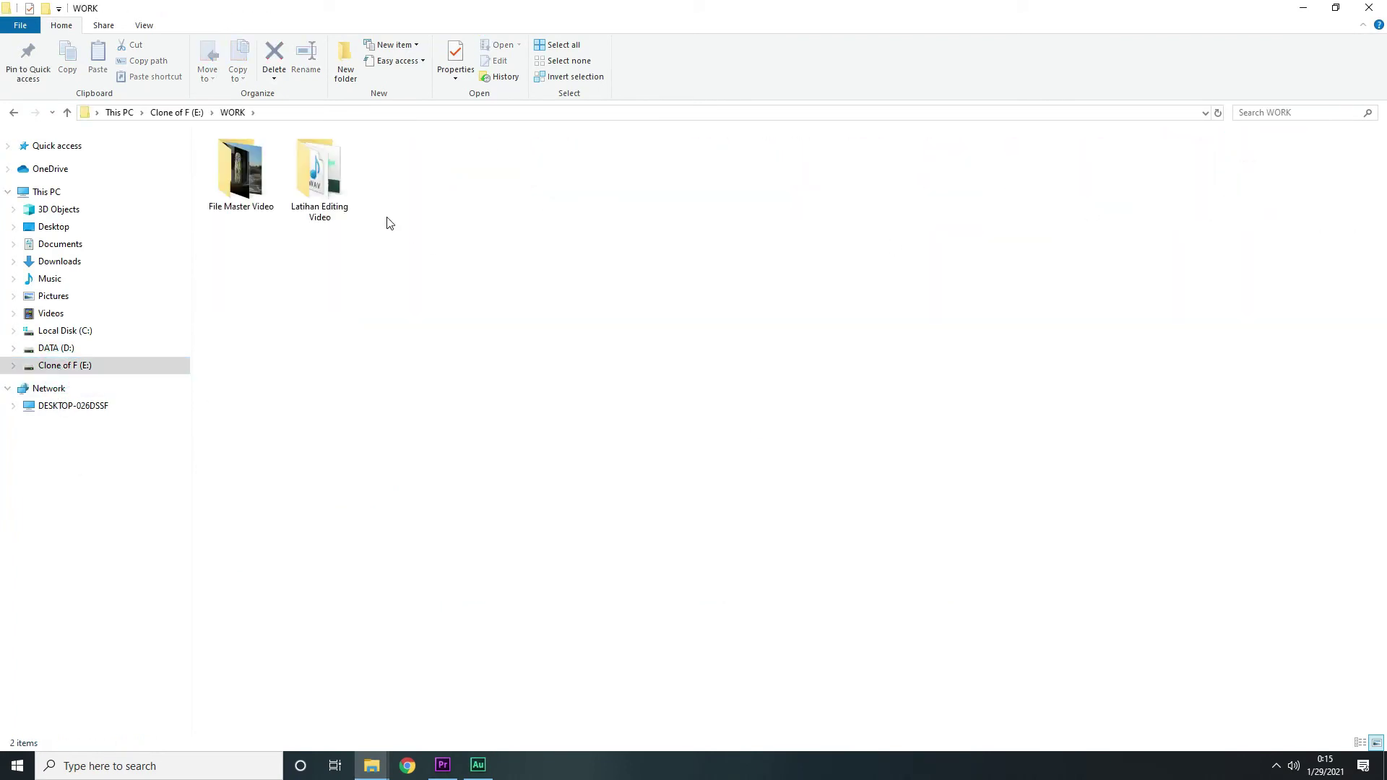
double_click(348, 192)
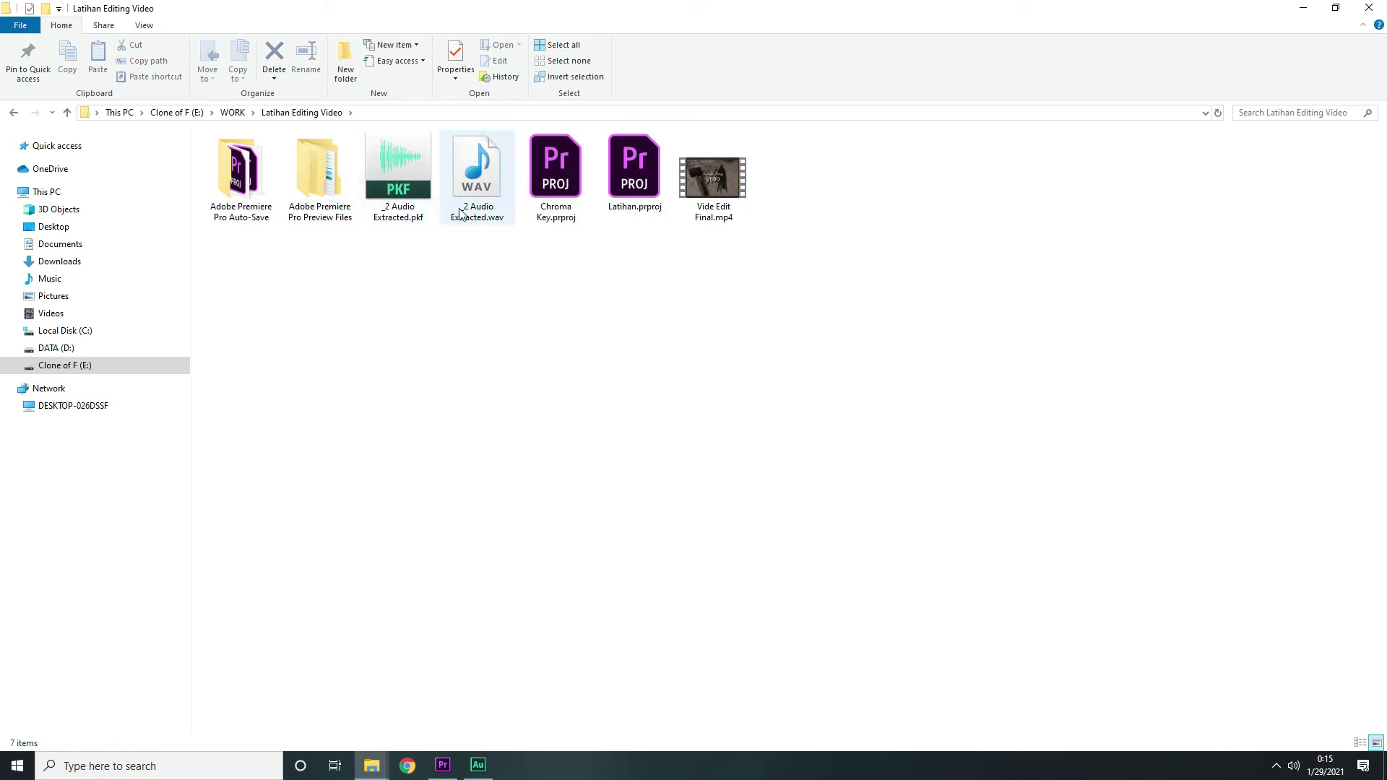
left_click(1303, 8)
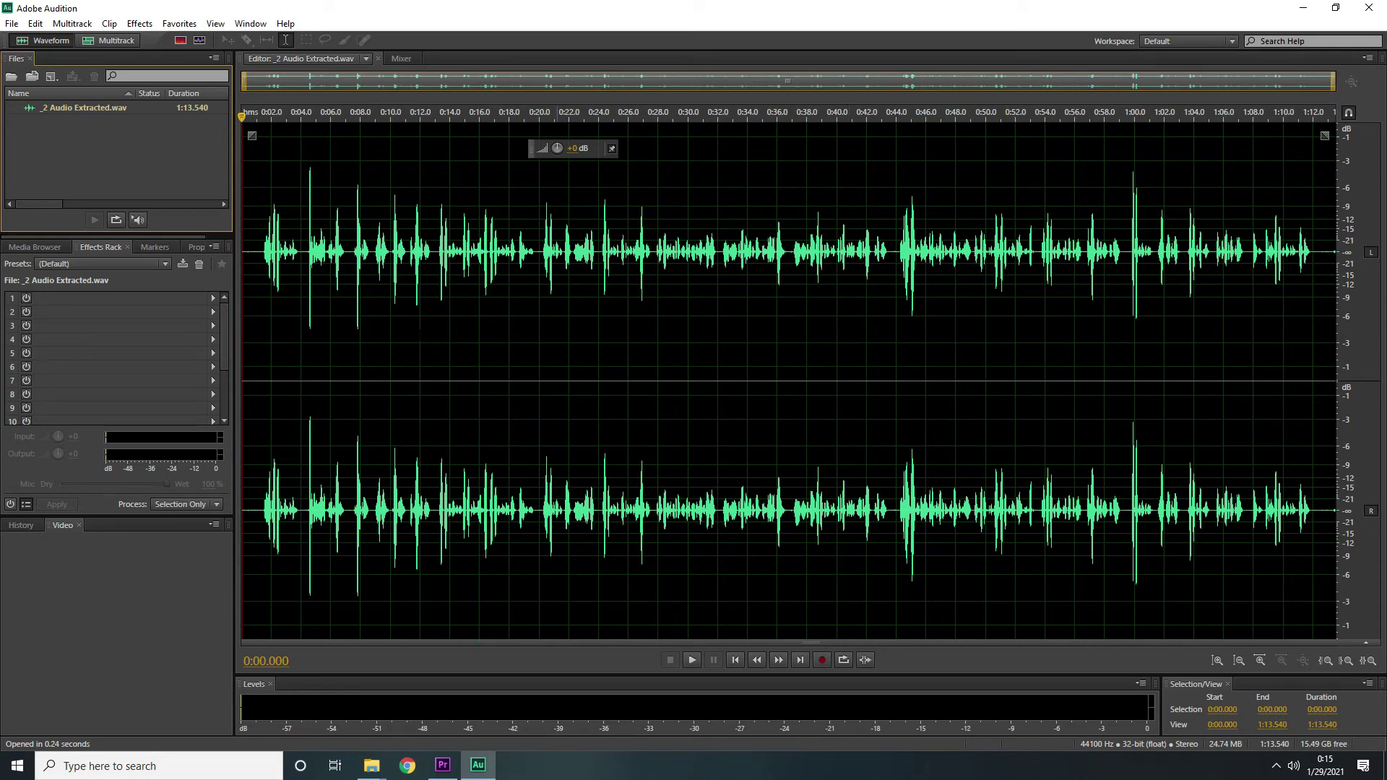
Step: Add a Single-band Compressor in slot 1 of the effects rack for _2 Audio Extracted.wav
left_click(168, 287)
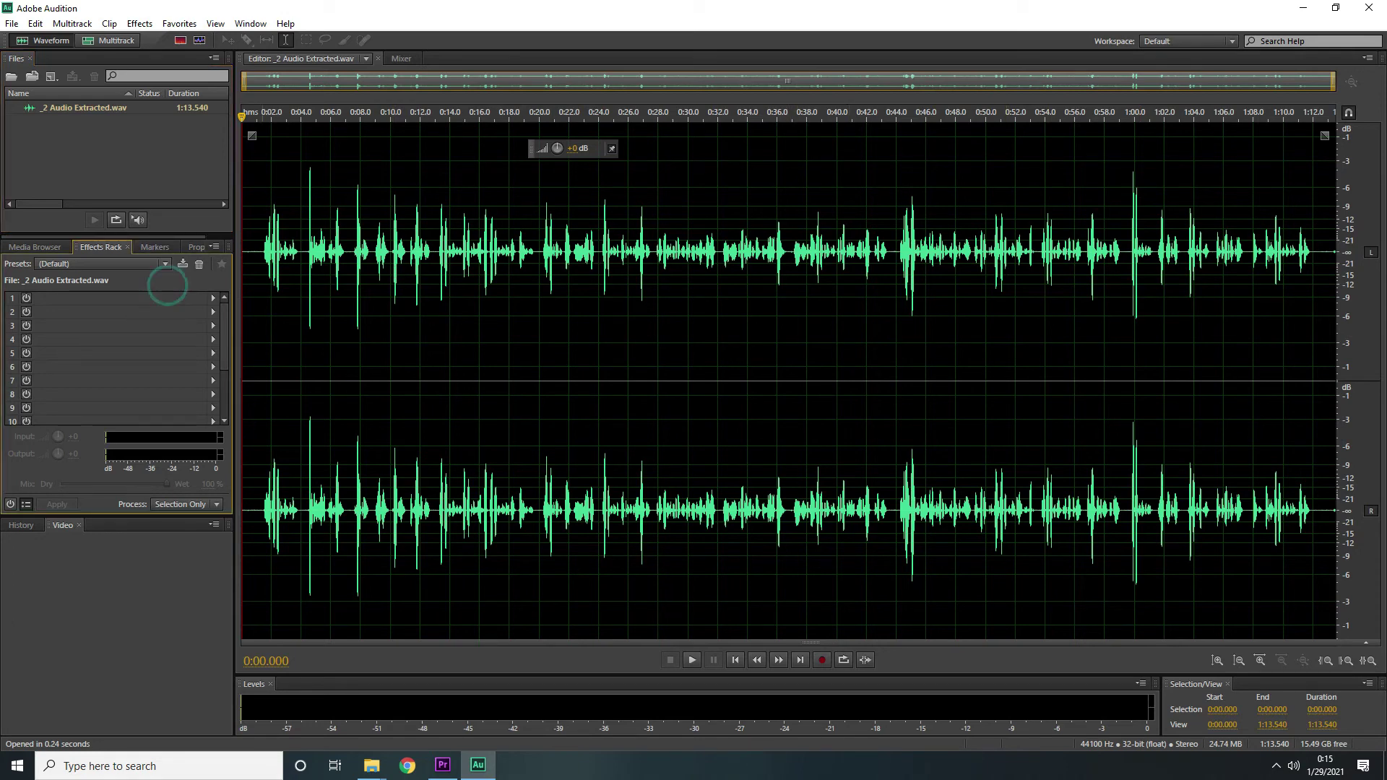
left_click(213, 298)
mouse_move(327, 350)
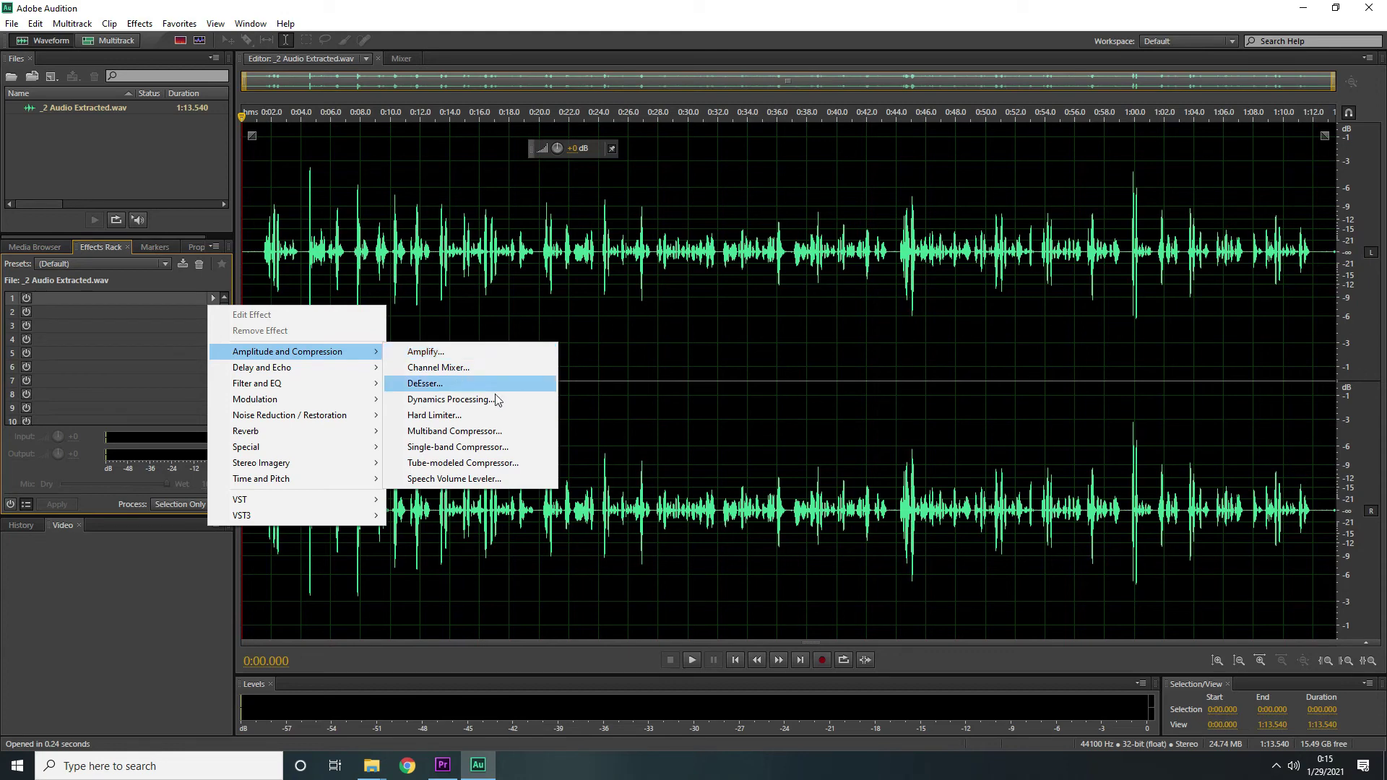
left_click(496, 448)
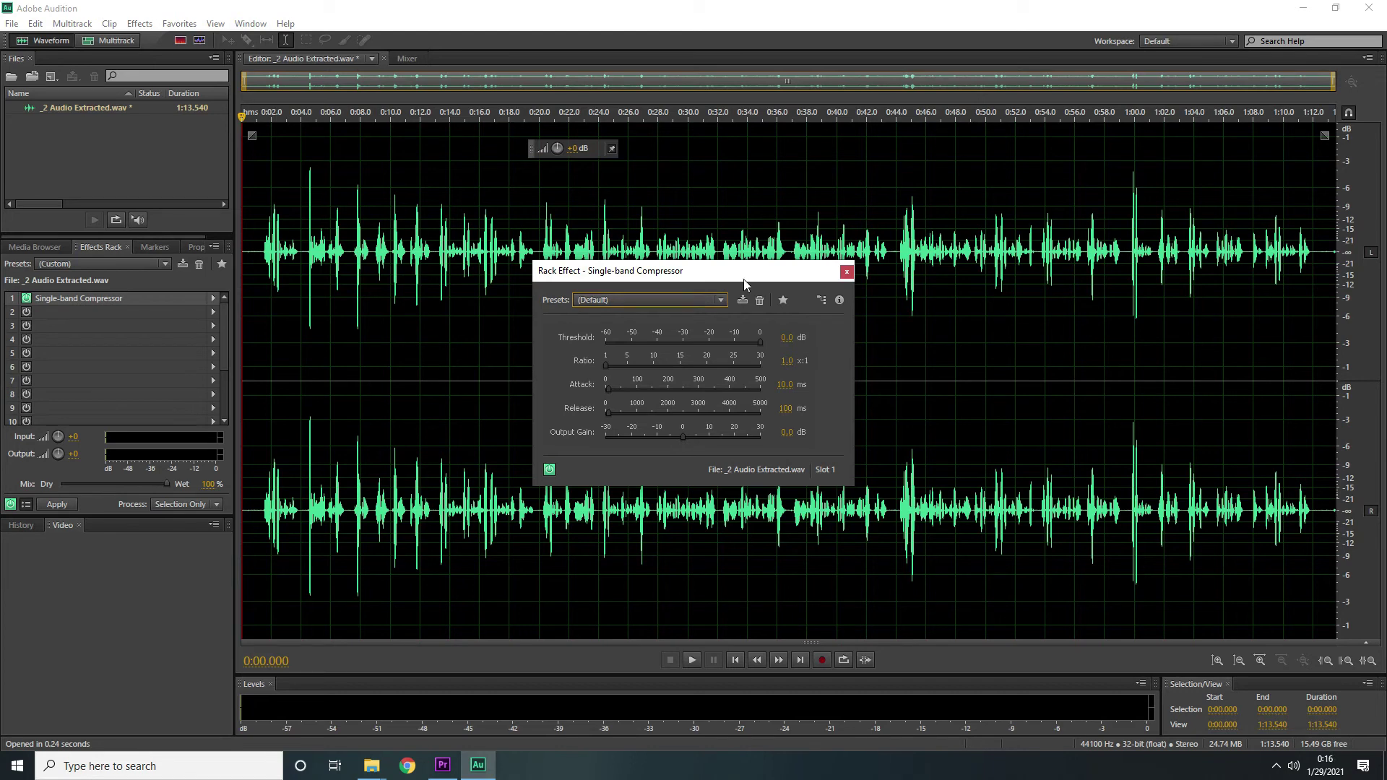
left_click_drag(744, 279, 730, 263)
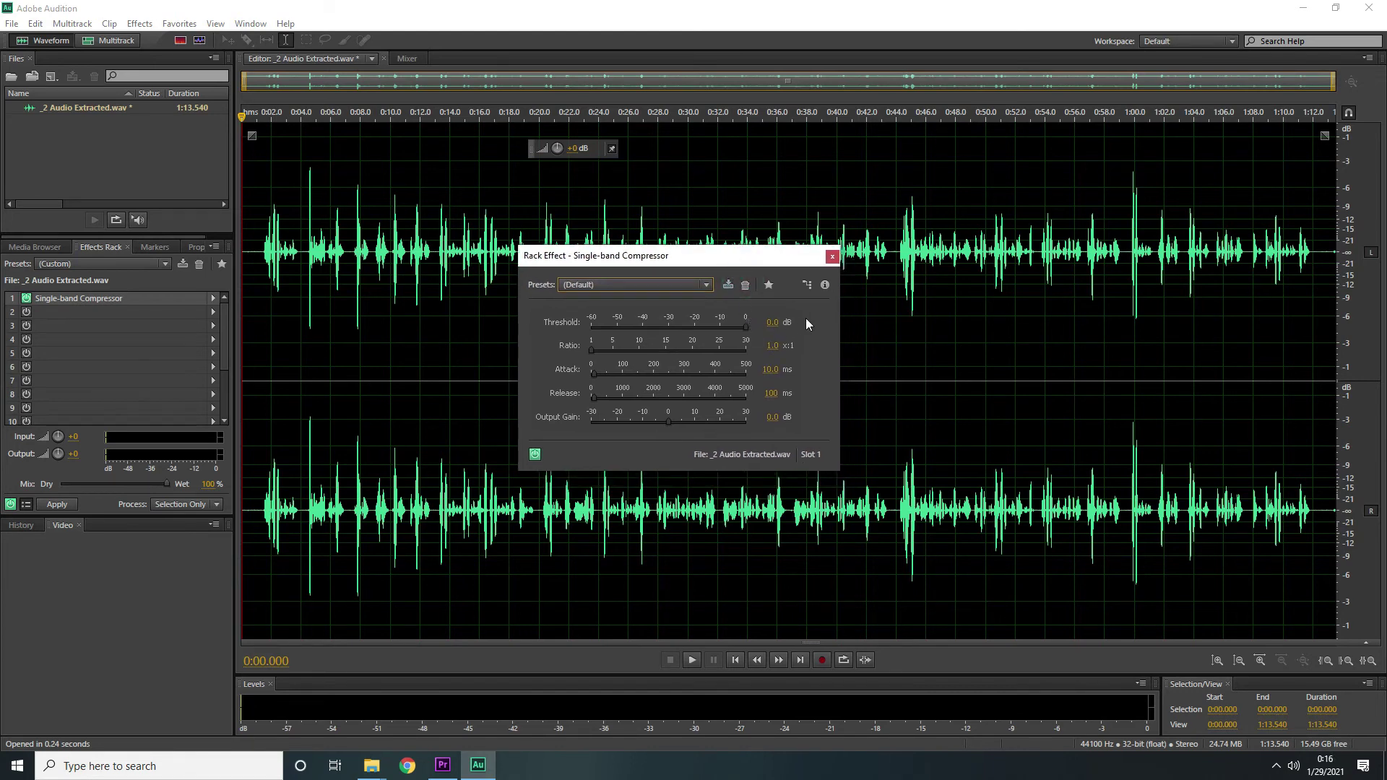
Step: Load the Vocal Attacker preset in the Single-band Compressor and play the opening seconds of the audio with it
left_click(679, 284)
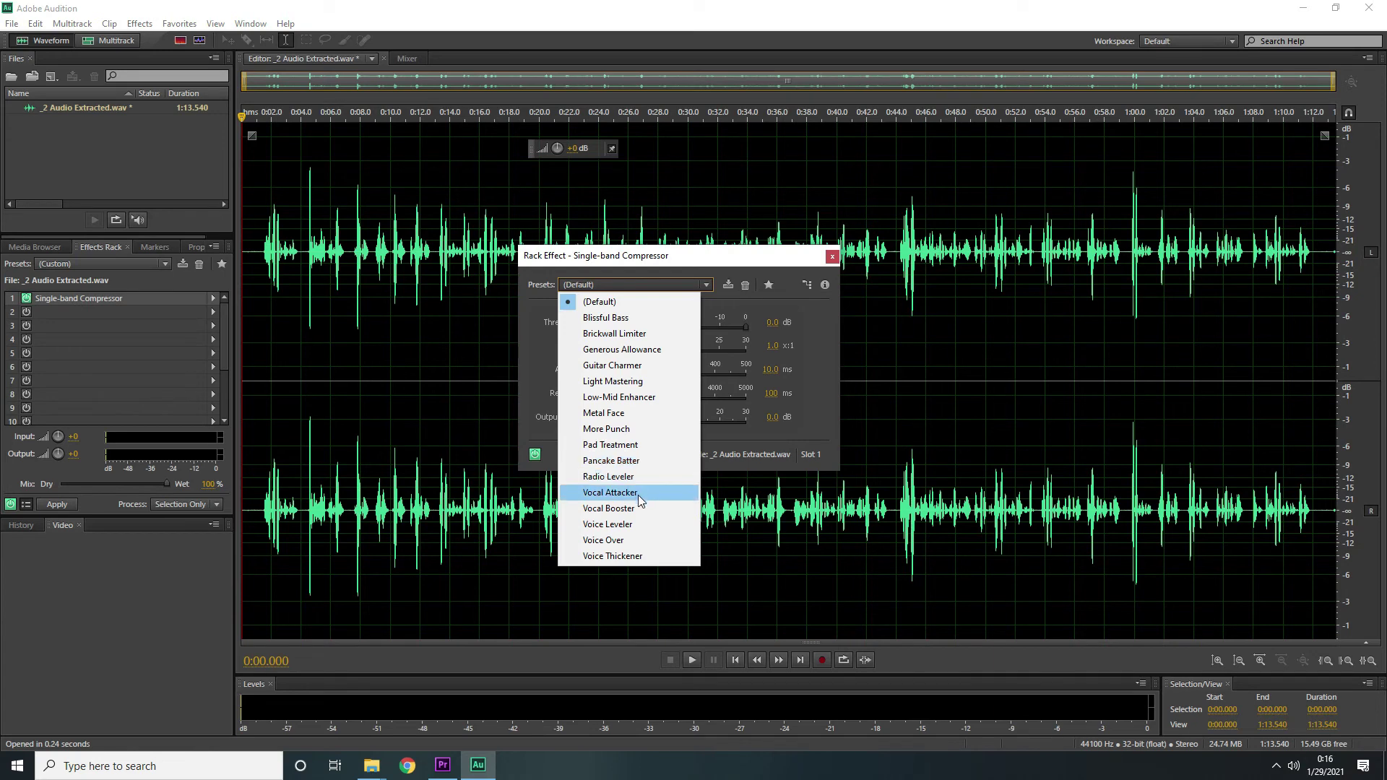
left_click(666, 493)
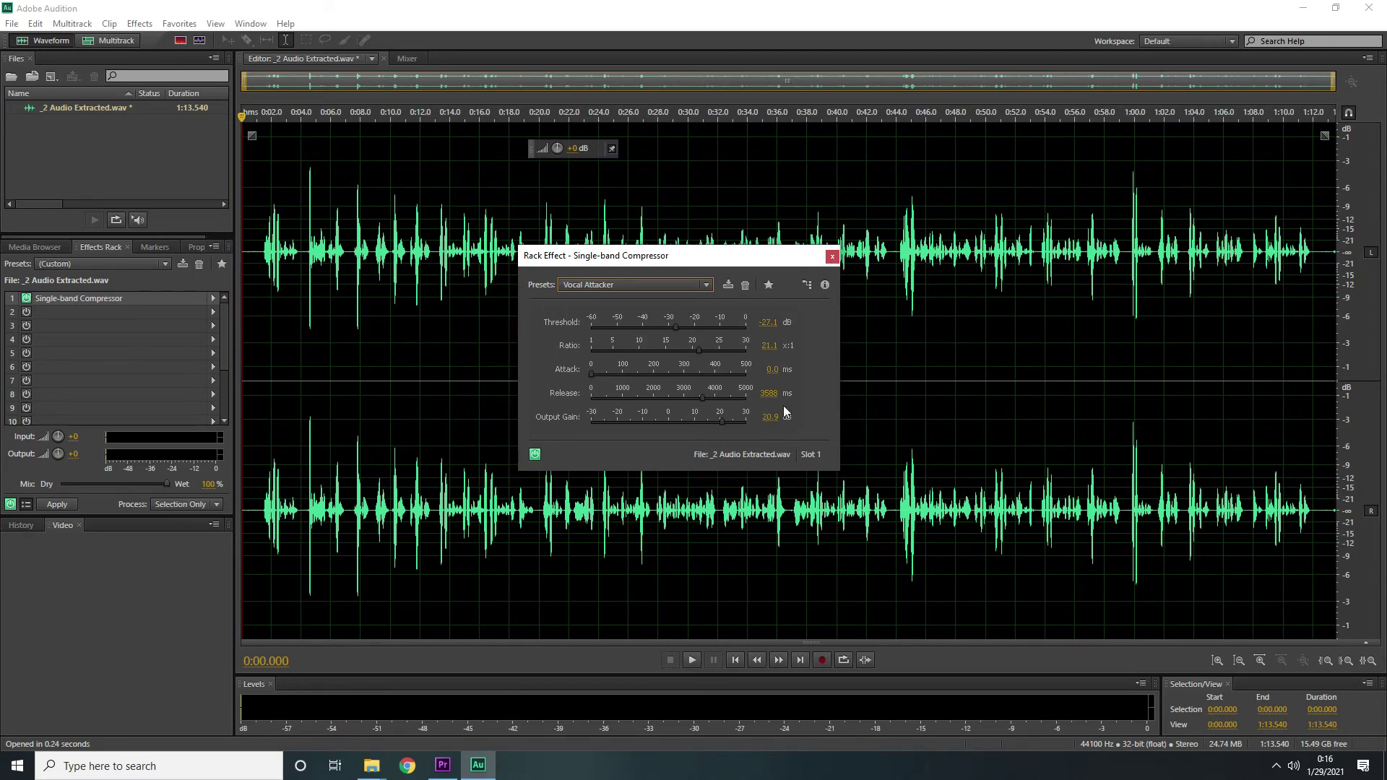
left_click(832, 257)
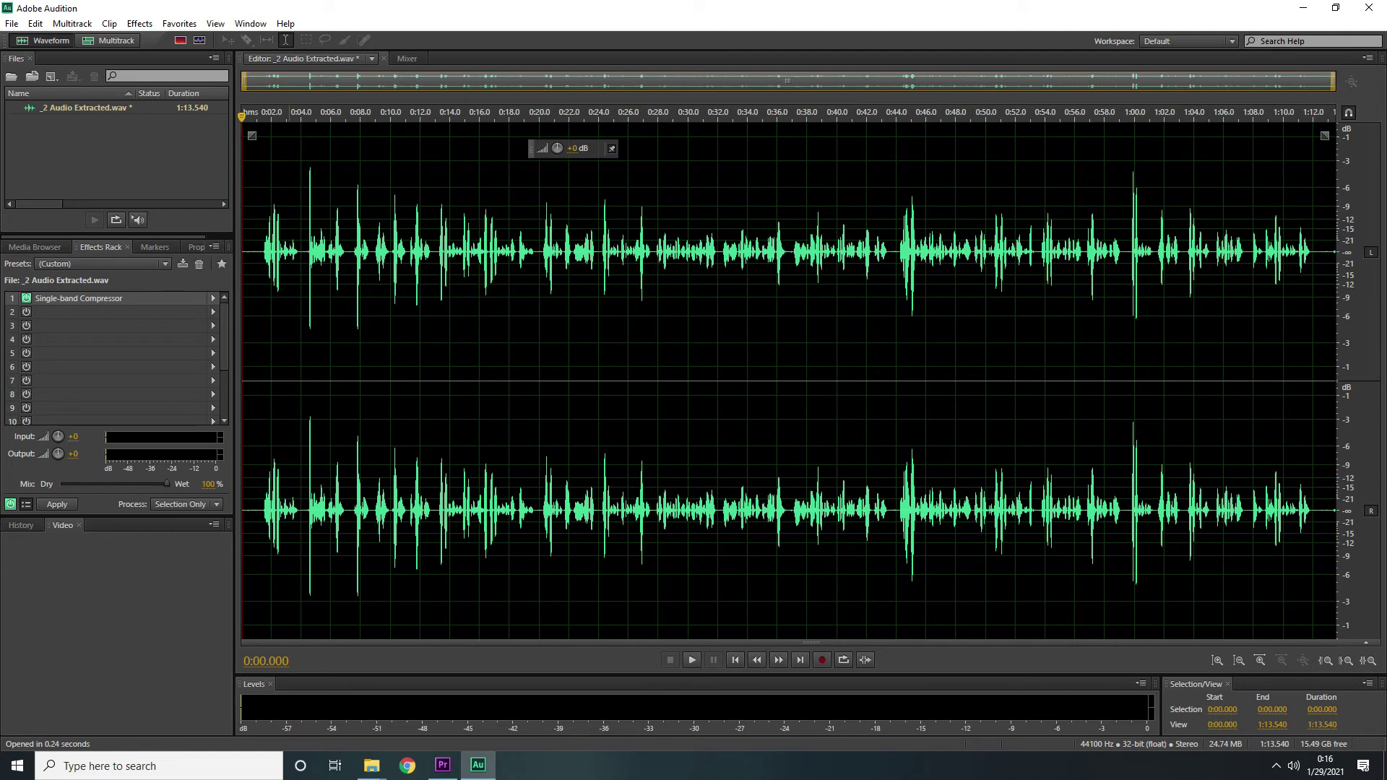
key("space")
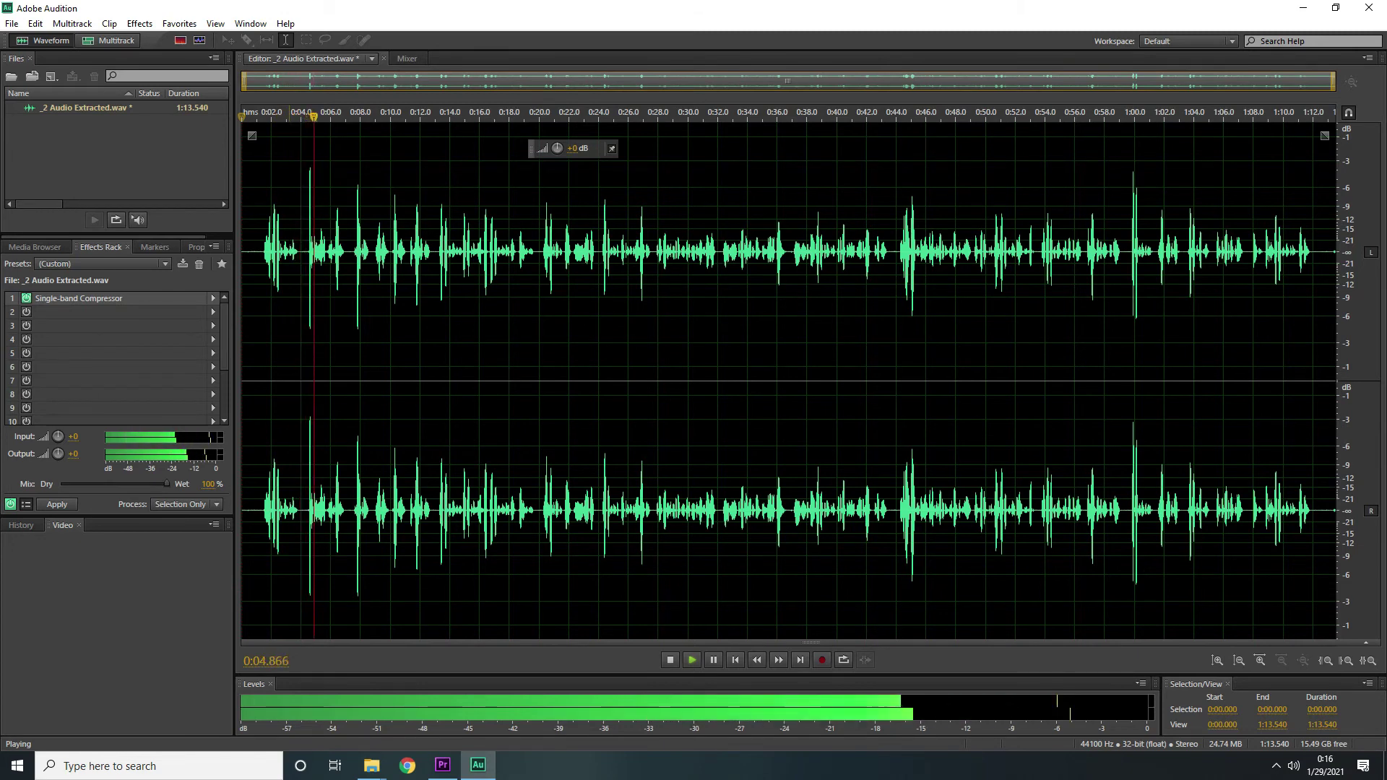
key("space")
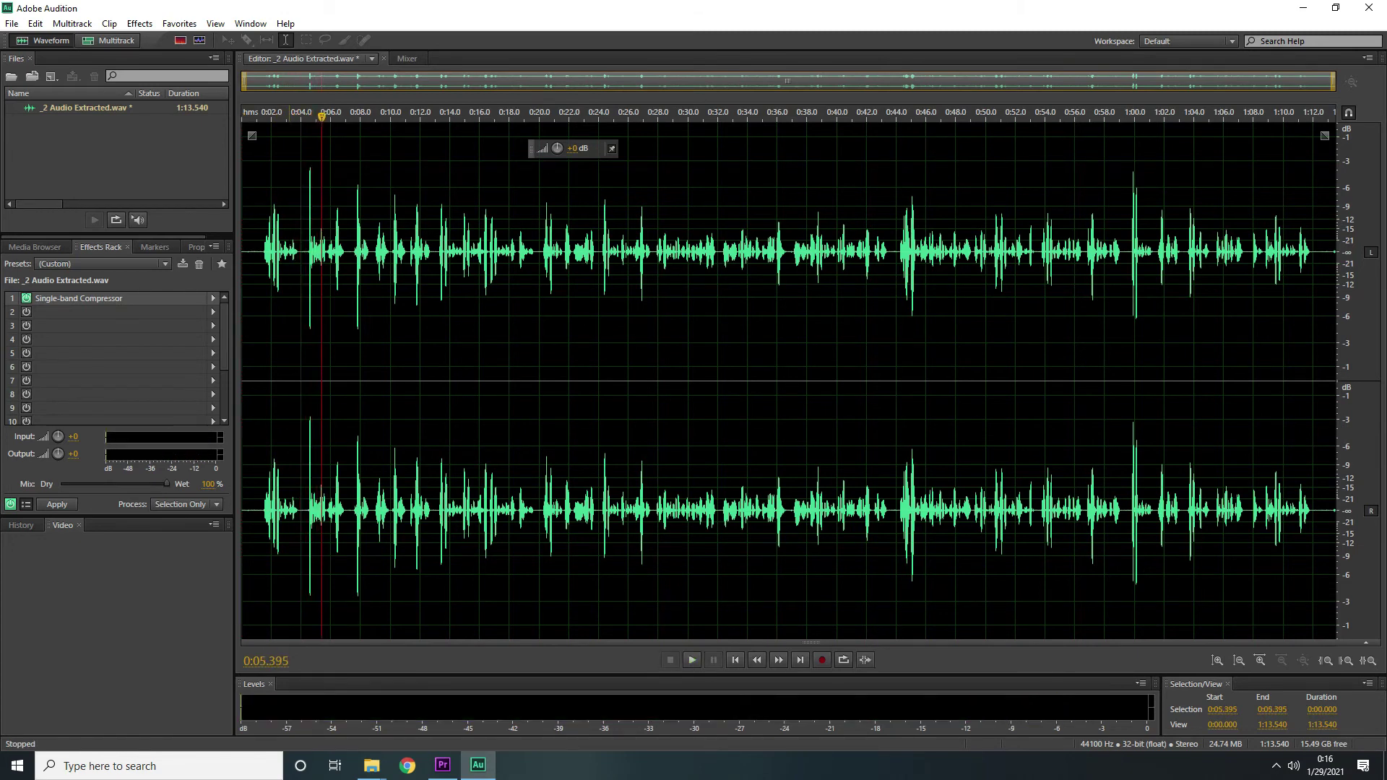
Step: Bypass the Single-band Compressor, play the opening seconds of the unprocessed audio for comparison, and re-enable the effect
left_click(28, 301)
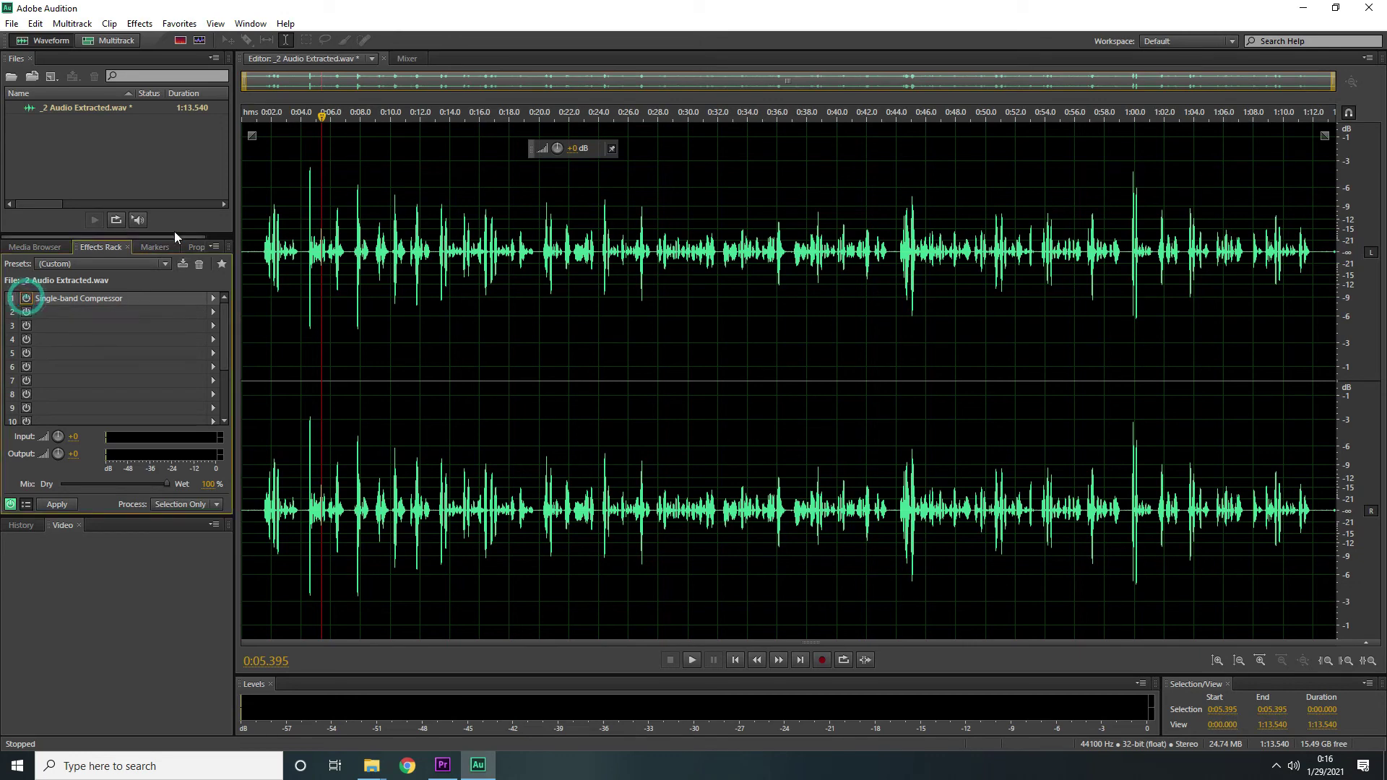
left_click(251, 217)
key("space")
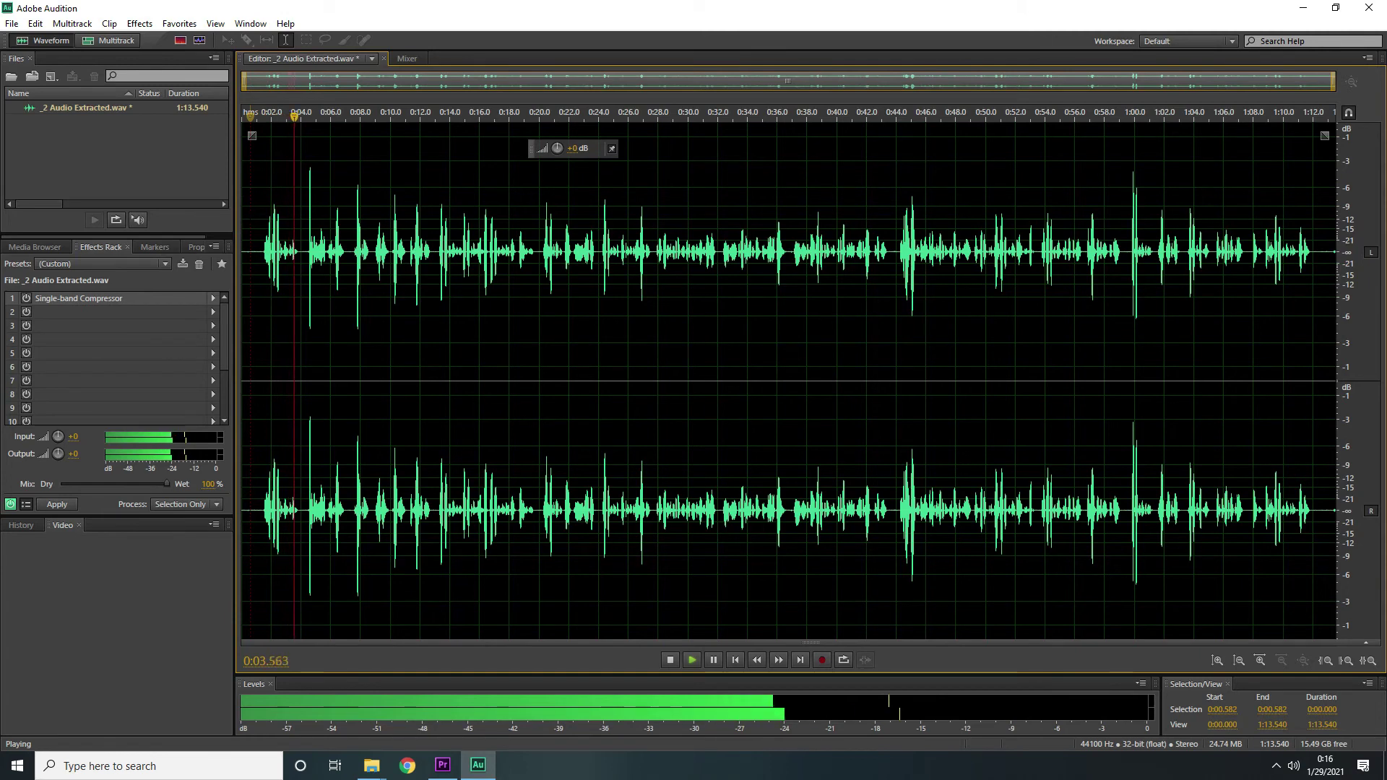
key("space")
left_click(28, 298)
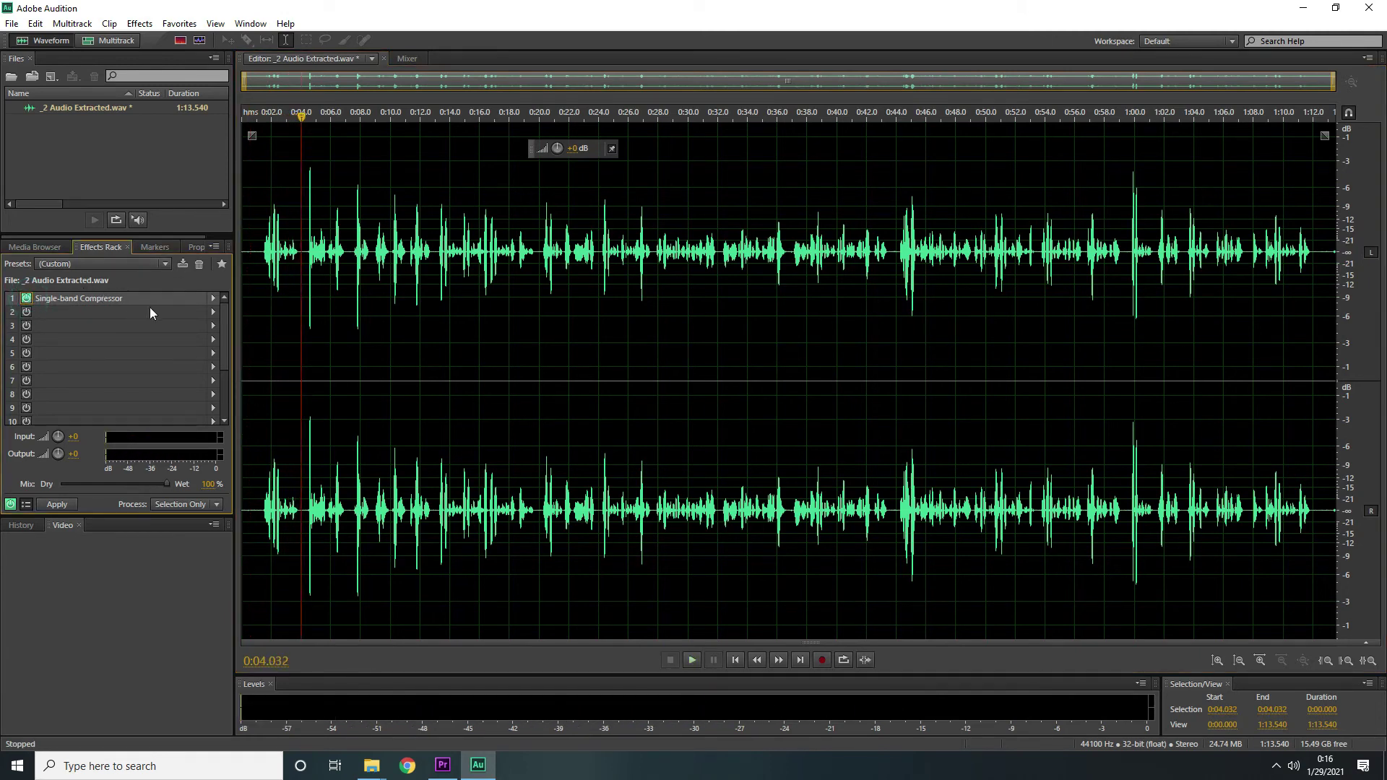
Step: Add Adaptive Noise Reduction with its default settings in slot 2 of the effects rack
left_click(213, 312)
mouse_move(344, 431)
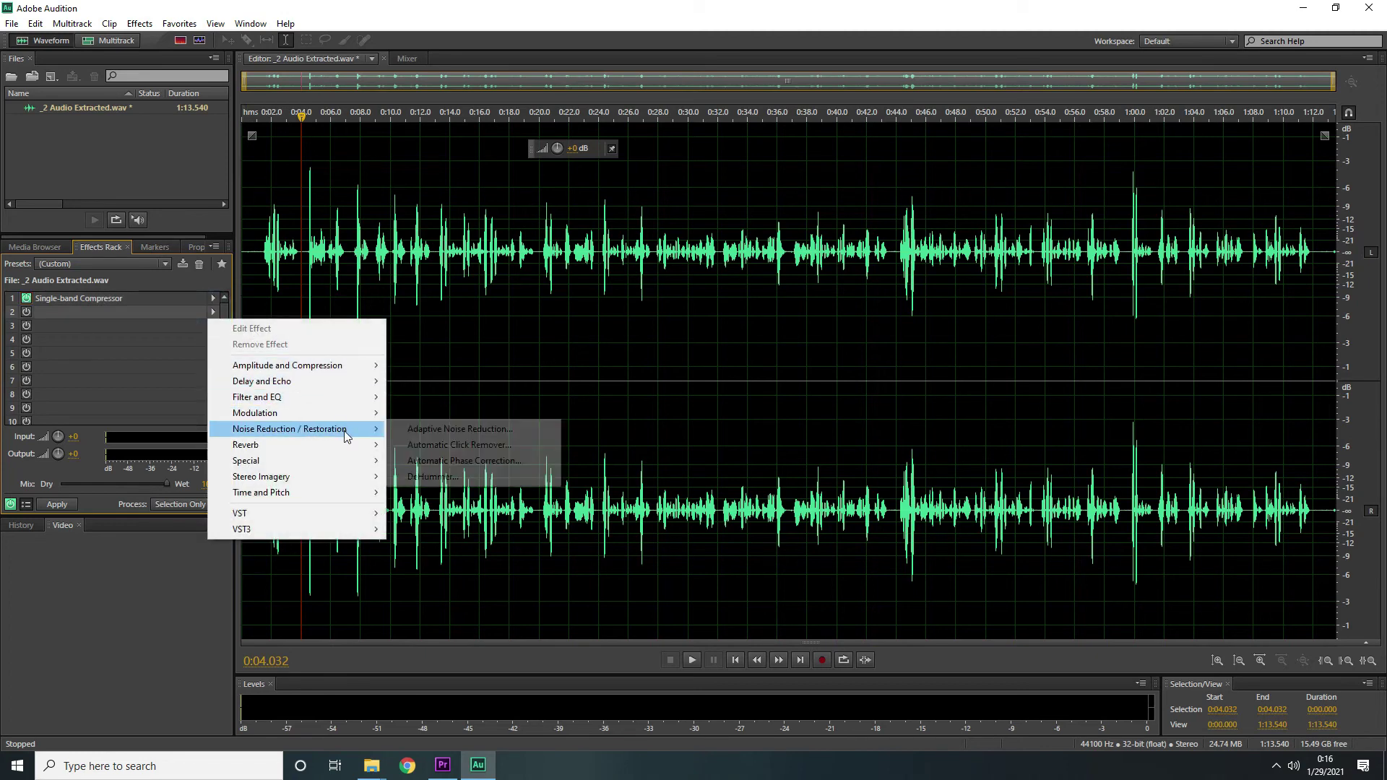
left_click(431, 431)
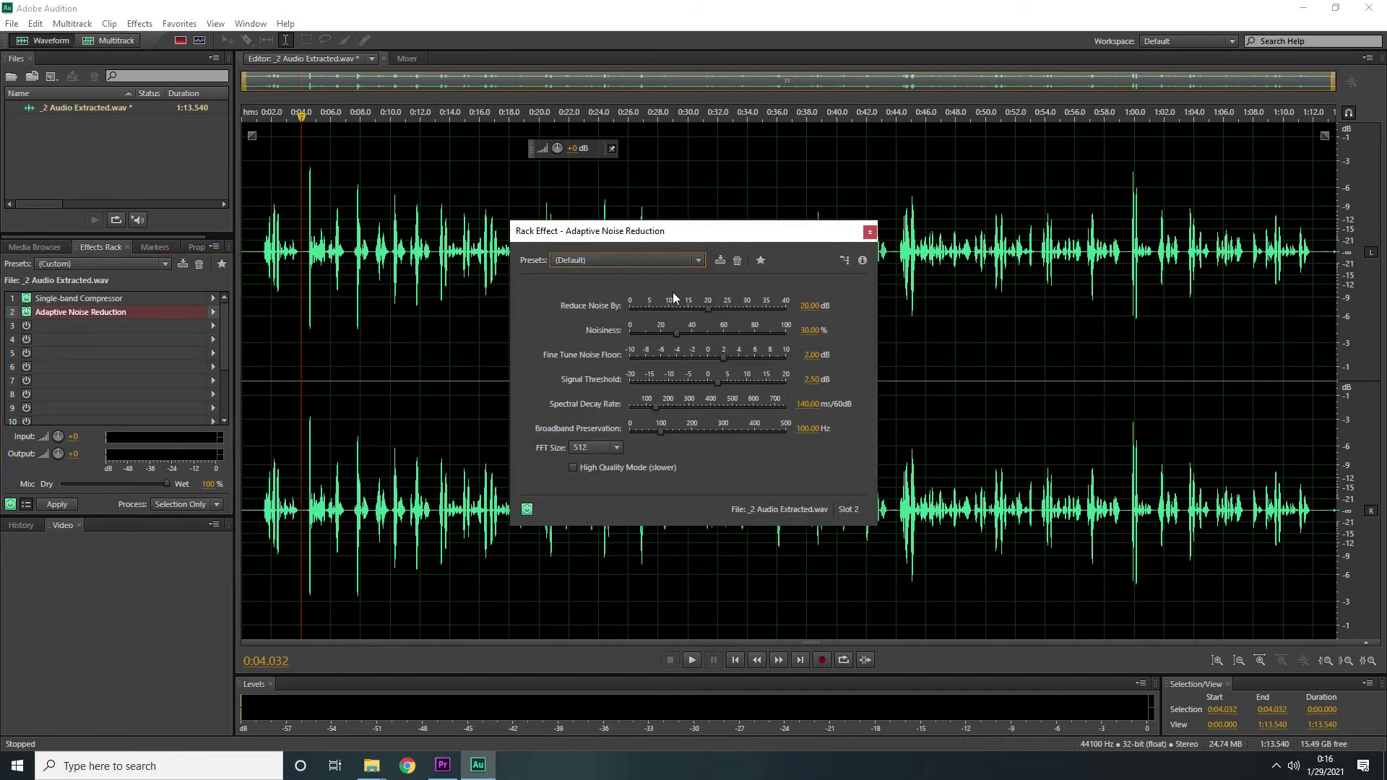
left_click(870, 232)
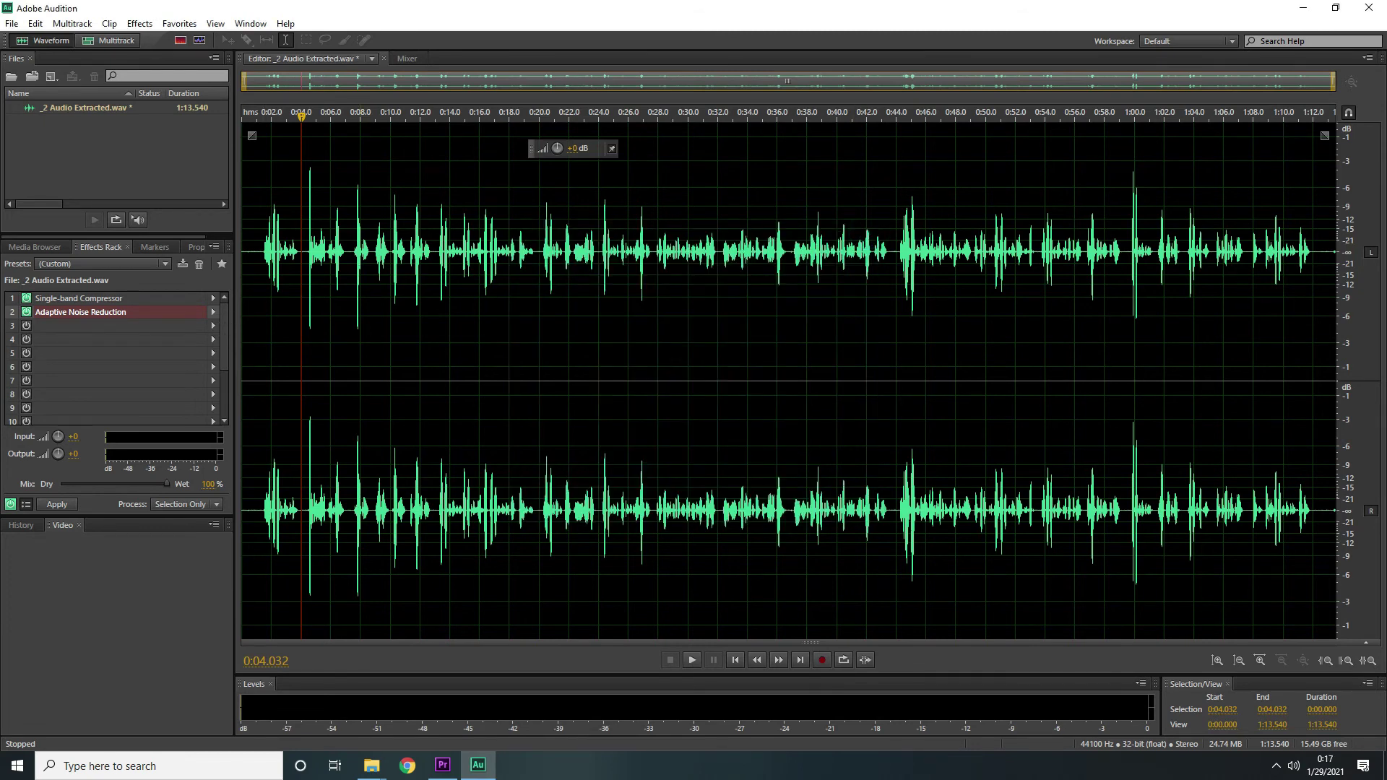
Step: Return to the start of the file and apply the effects rack to the entire recording
left_click(737, 661)
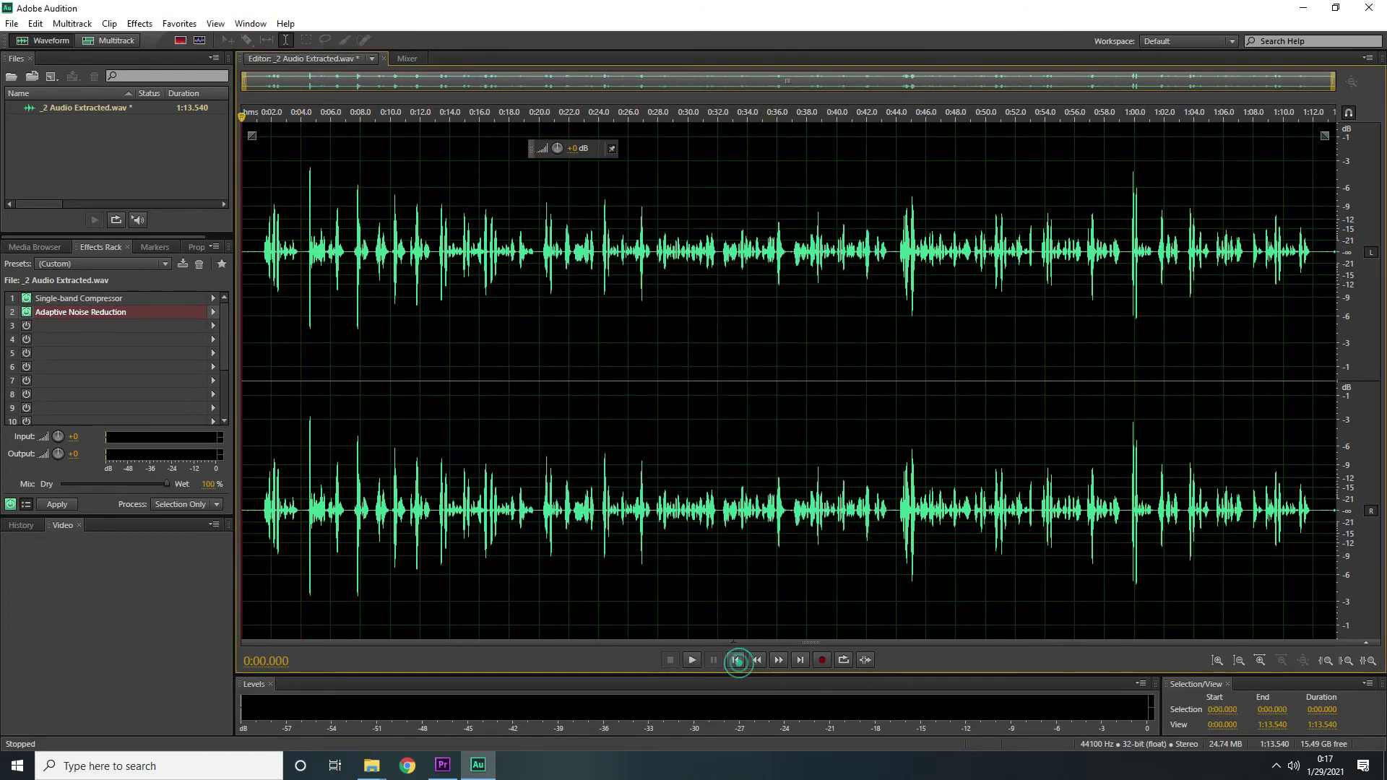
left_click(57, 505)
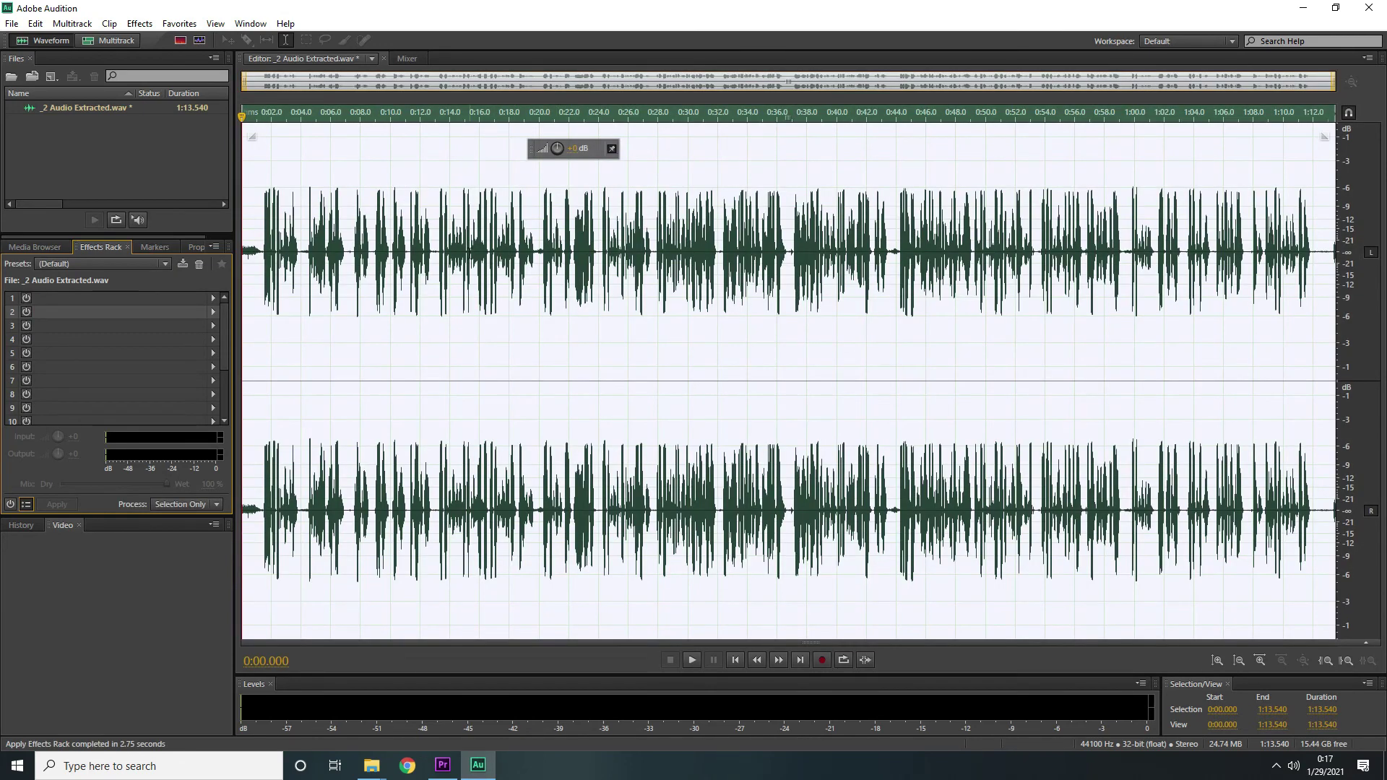
left_click(470, 253)
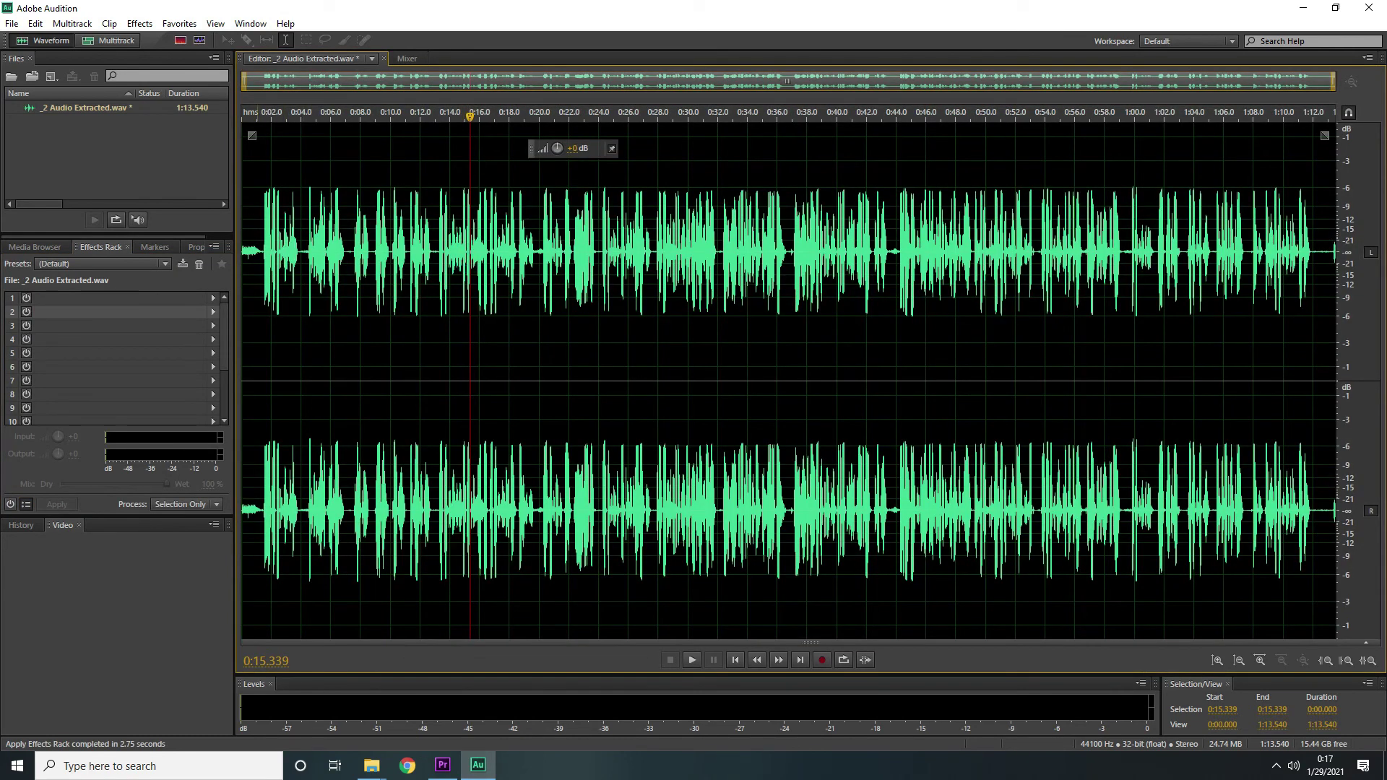
Step: Turn down the gain of the first 1.456 seconds and the last 0.631 seconds of the audio to silence leftover noise
left_click_drag(263, 266, 234, 260)
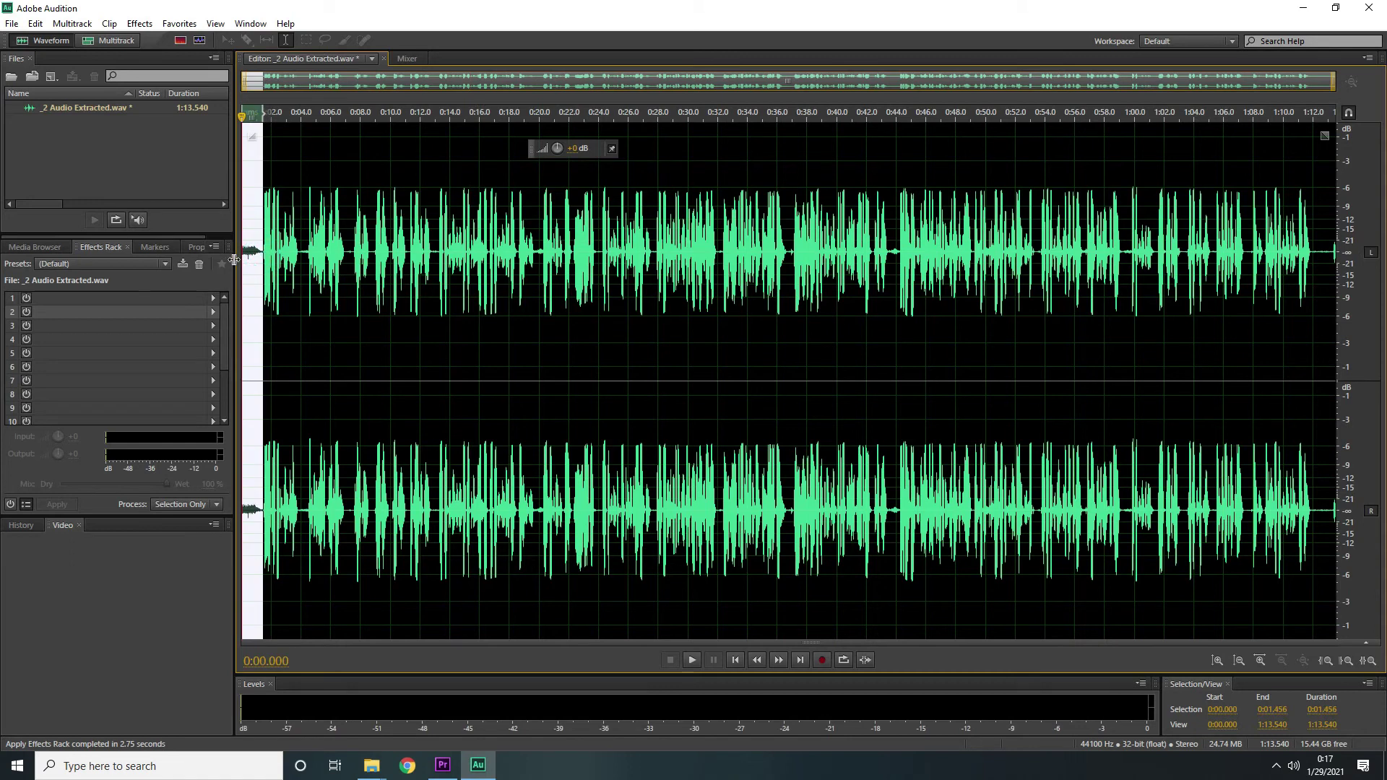
left_click_drag(572, 149, 533, 151)
left_click(529, 204)
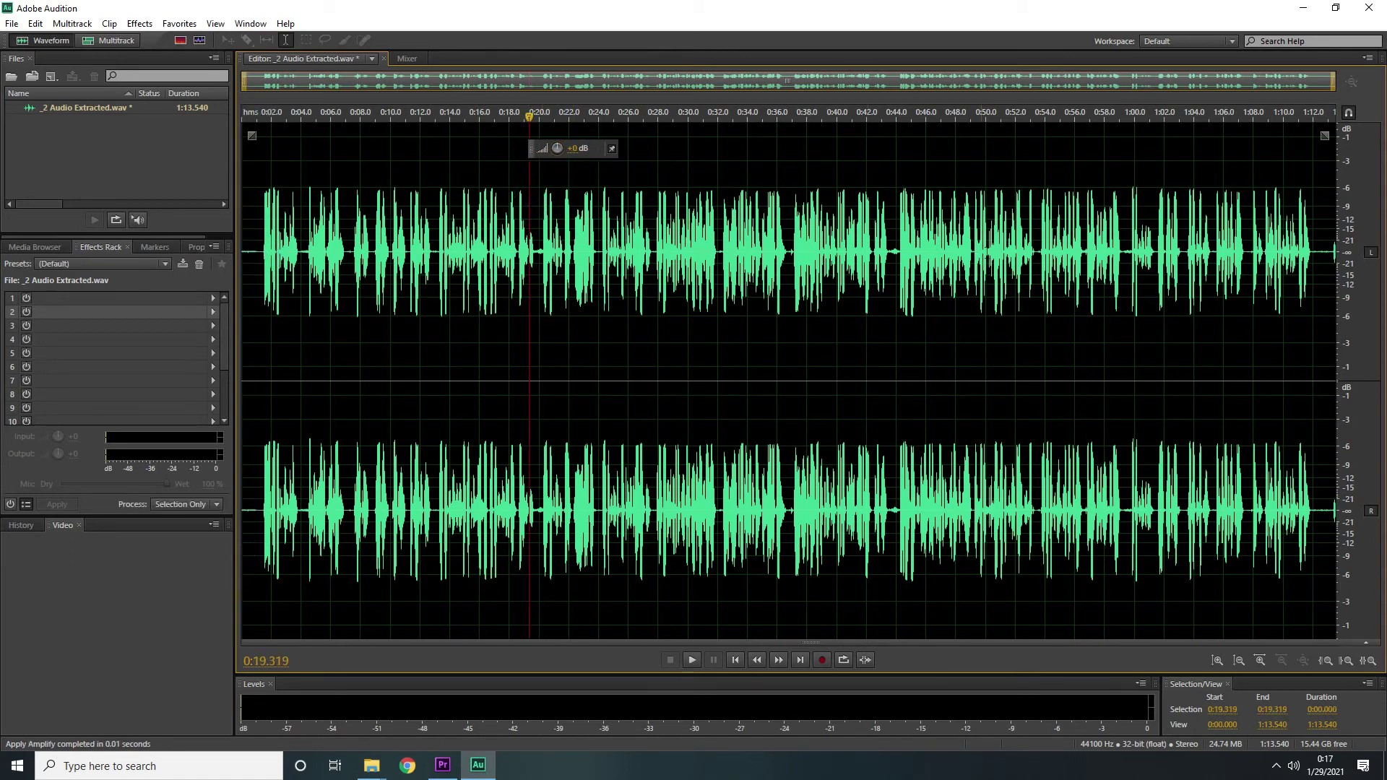
left_click_drag(1347, 260, 1327, 254)
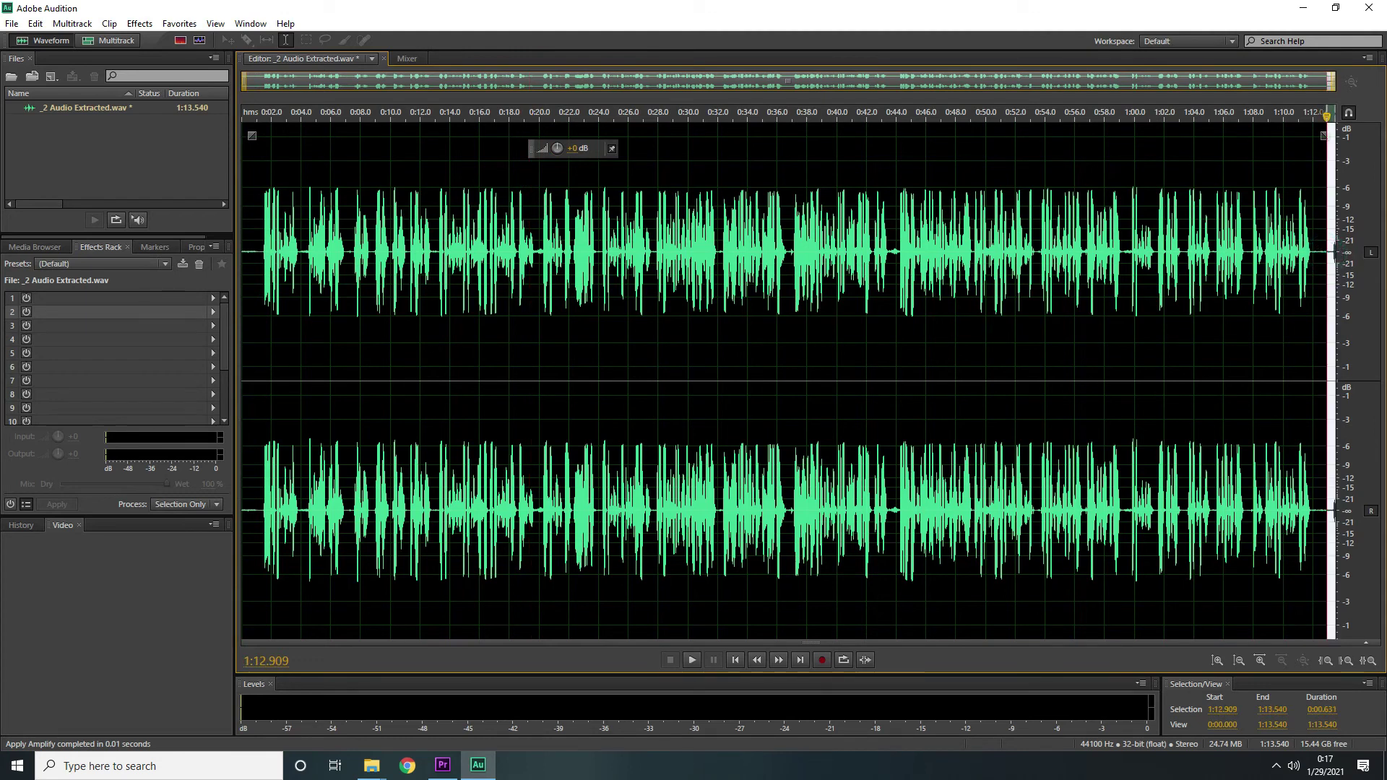
left_click_drag(573, 150, 540, 149)
left_click(509, 114)
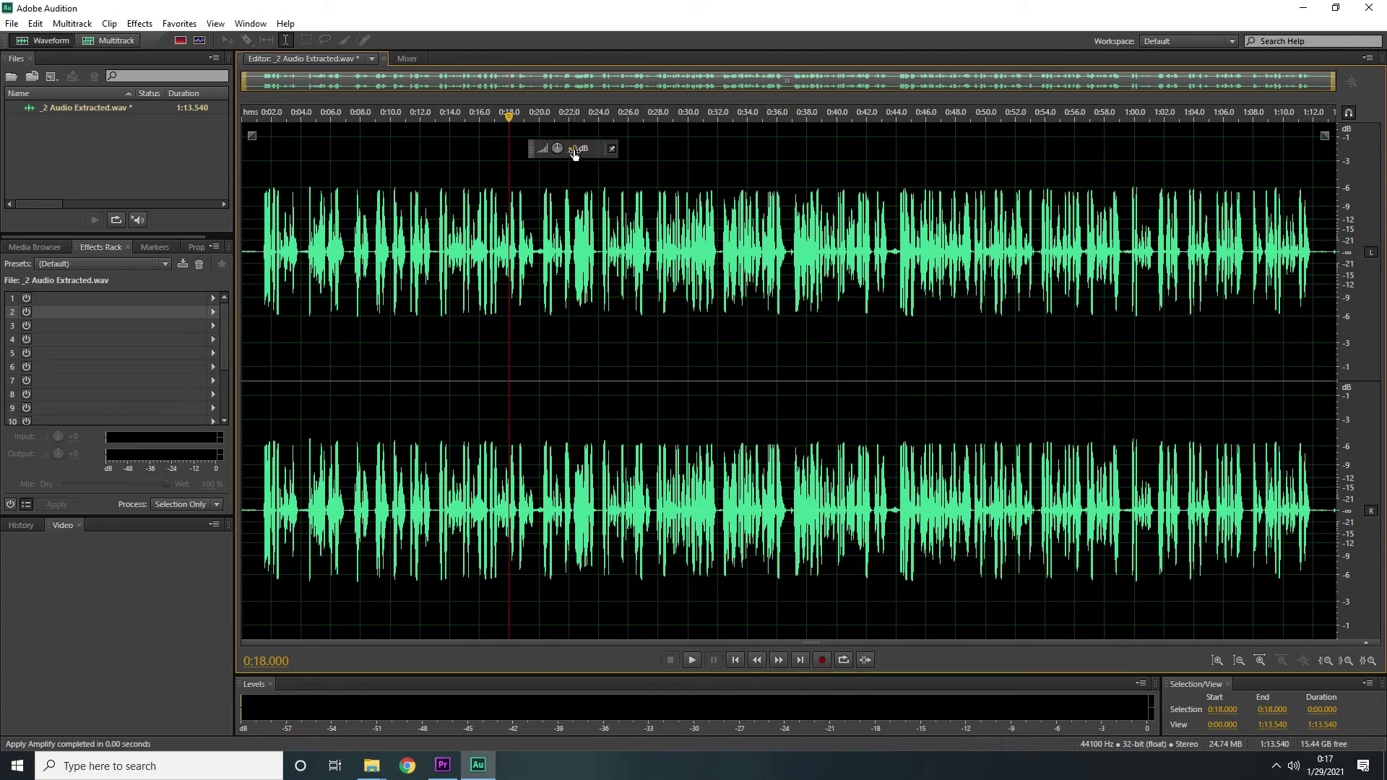
Step: Amplify the whole recording until its peaks reach about -3 dB
left_click_drag(576, 149, 585, 149)
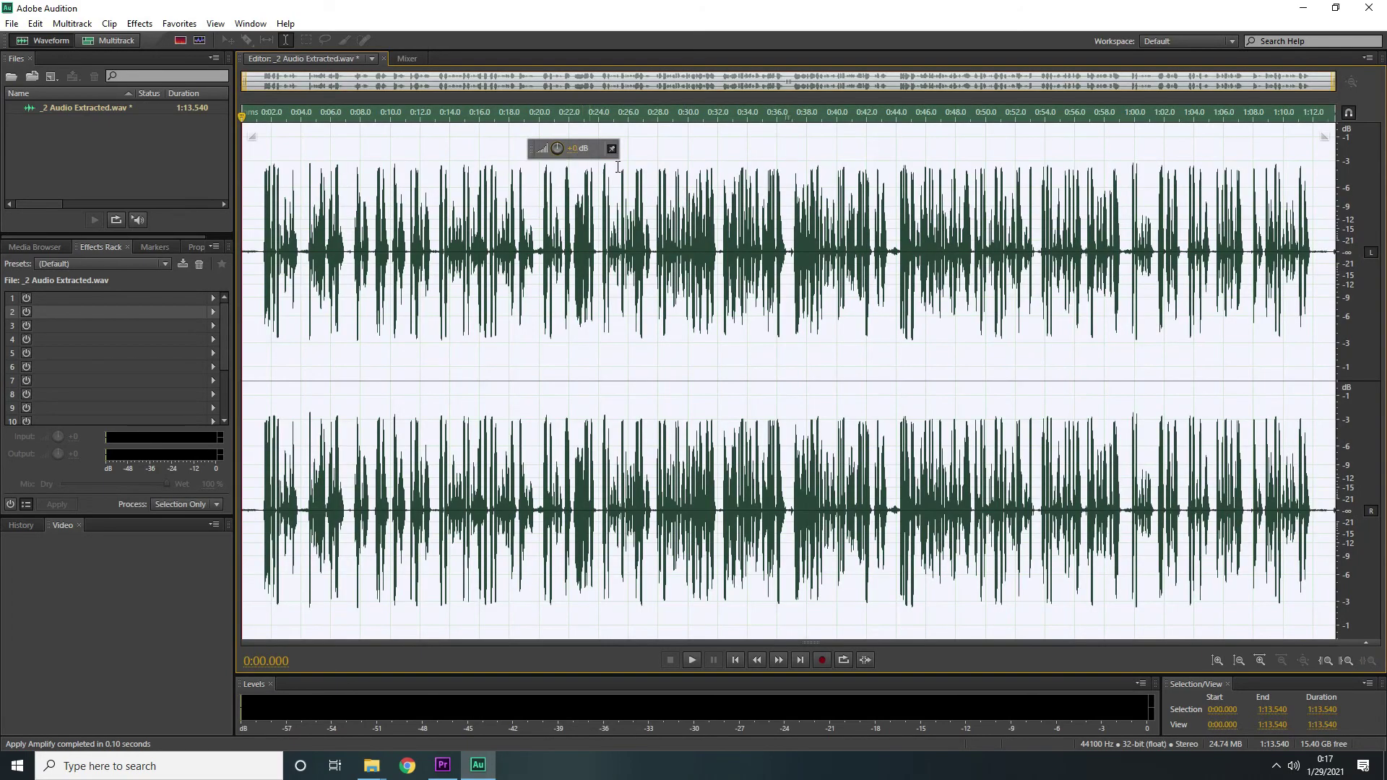
left_click(708, 208)
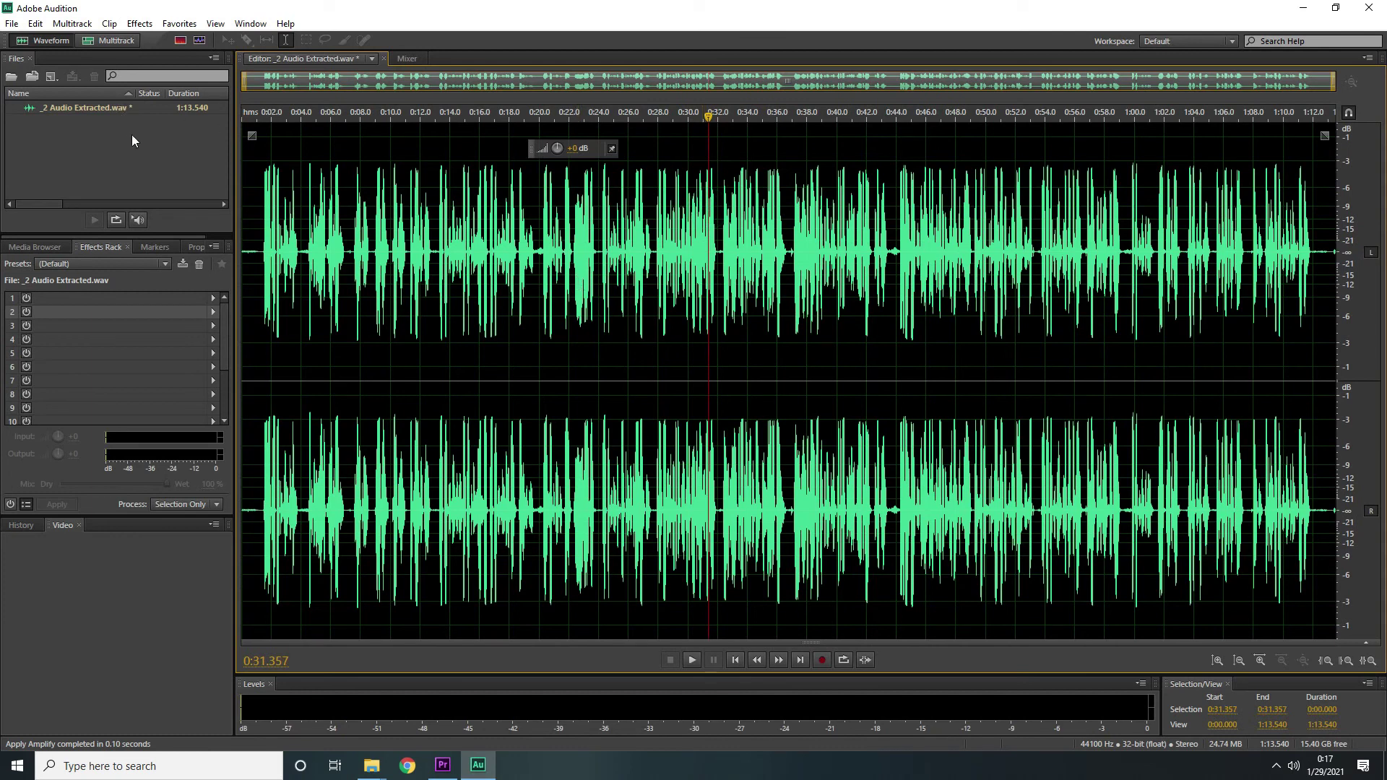
Step: Save the edited audio file, close Audition, and return to the News sequence in Premiere Pro
key("ctrl+s")
left_click(1368, 8)
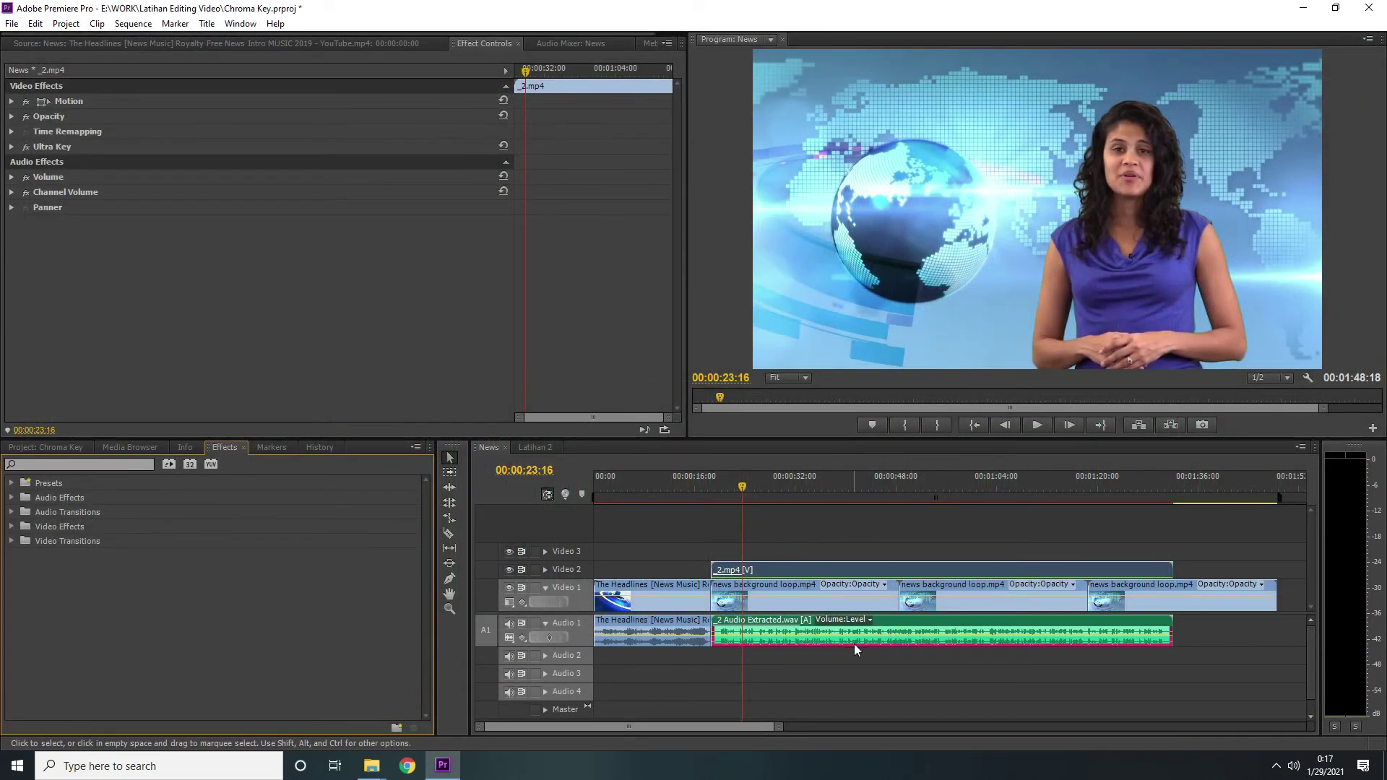
left_click(799, 533)
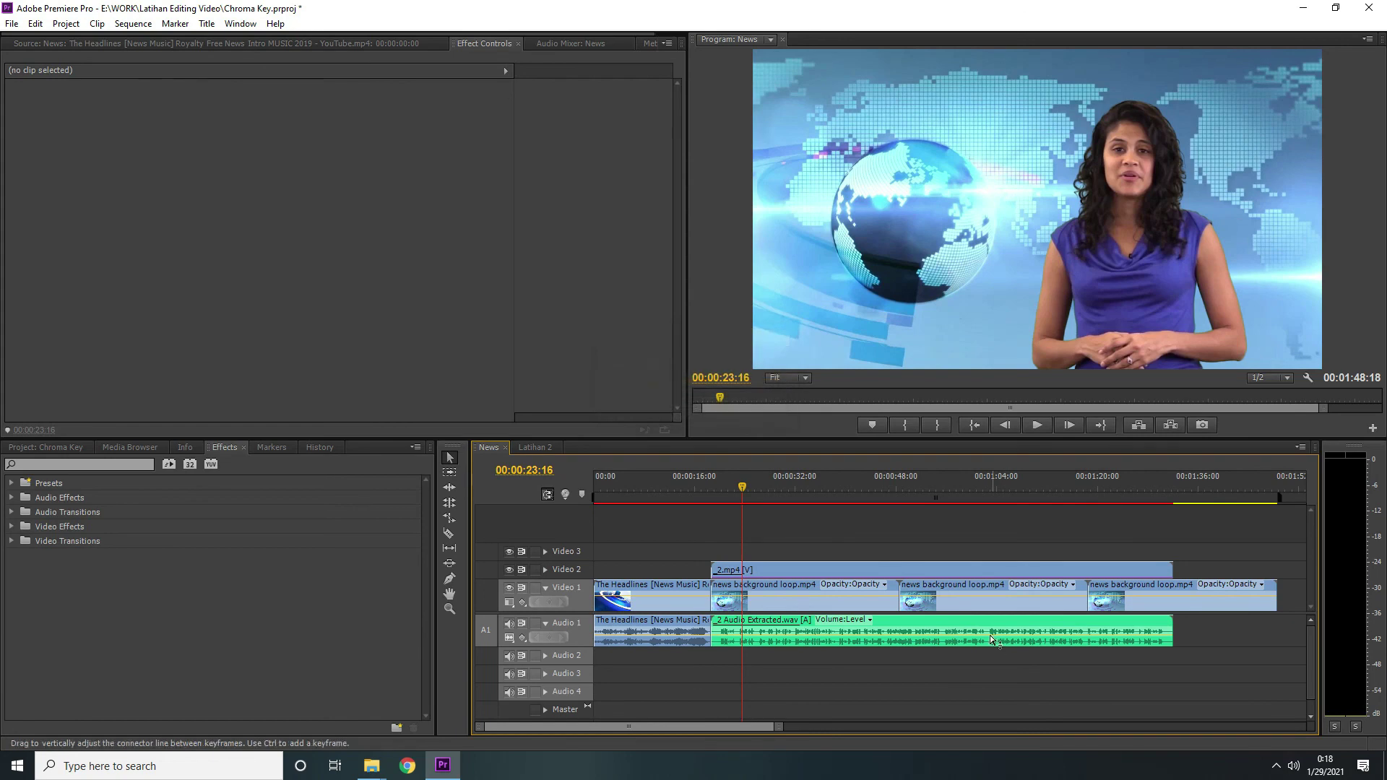
Step: Play the News sequence from the start of the presenter clip to check the edited audio
left_click(897, 484)
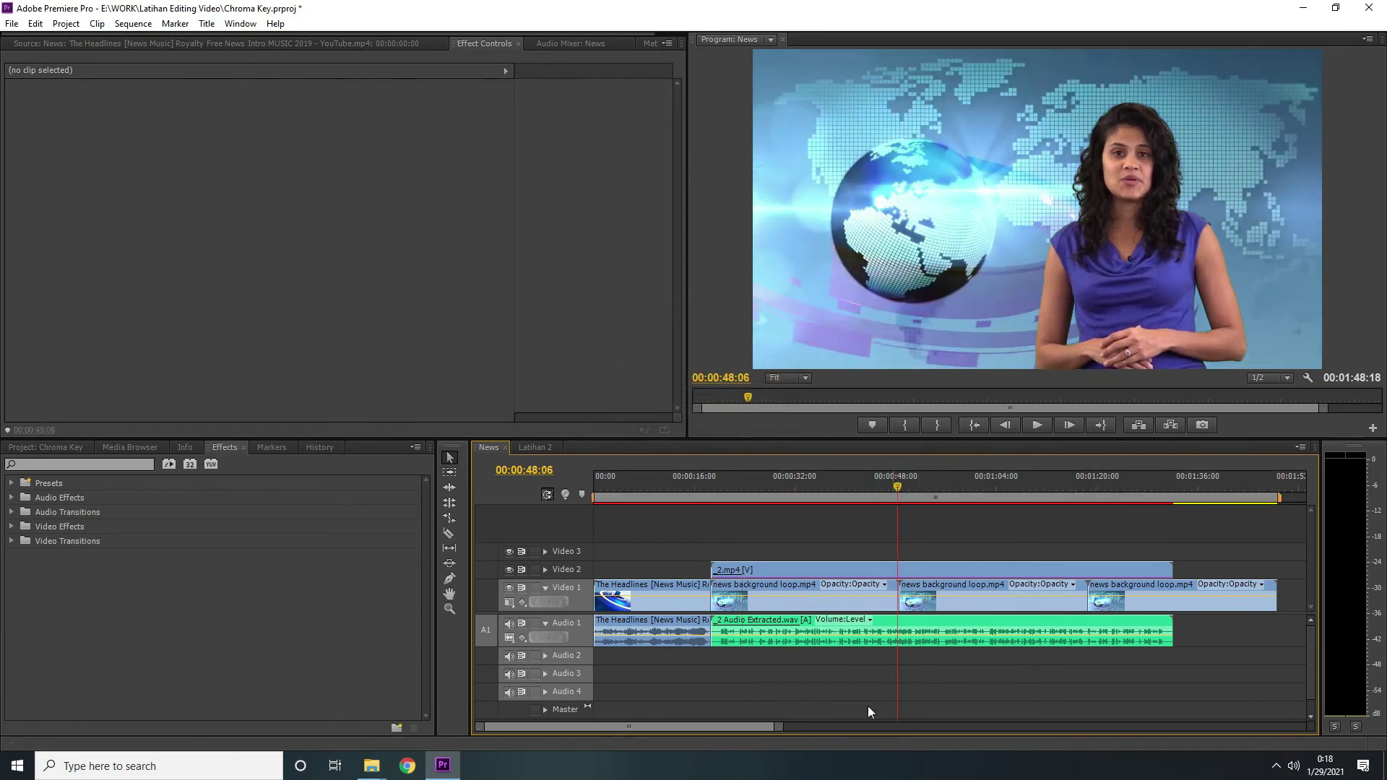
left_click(712, 484)
key("space")
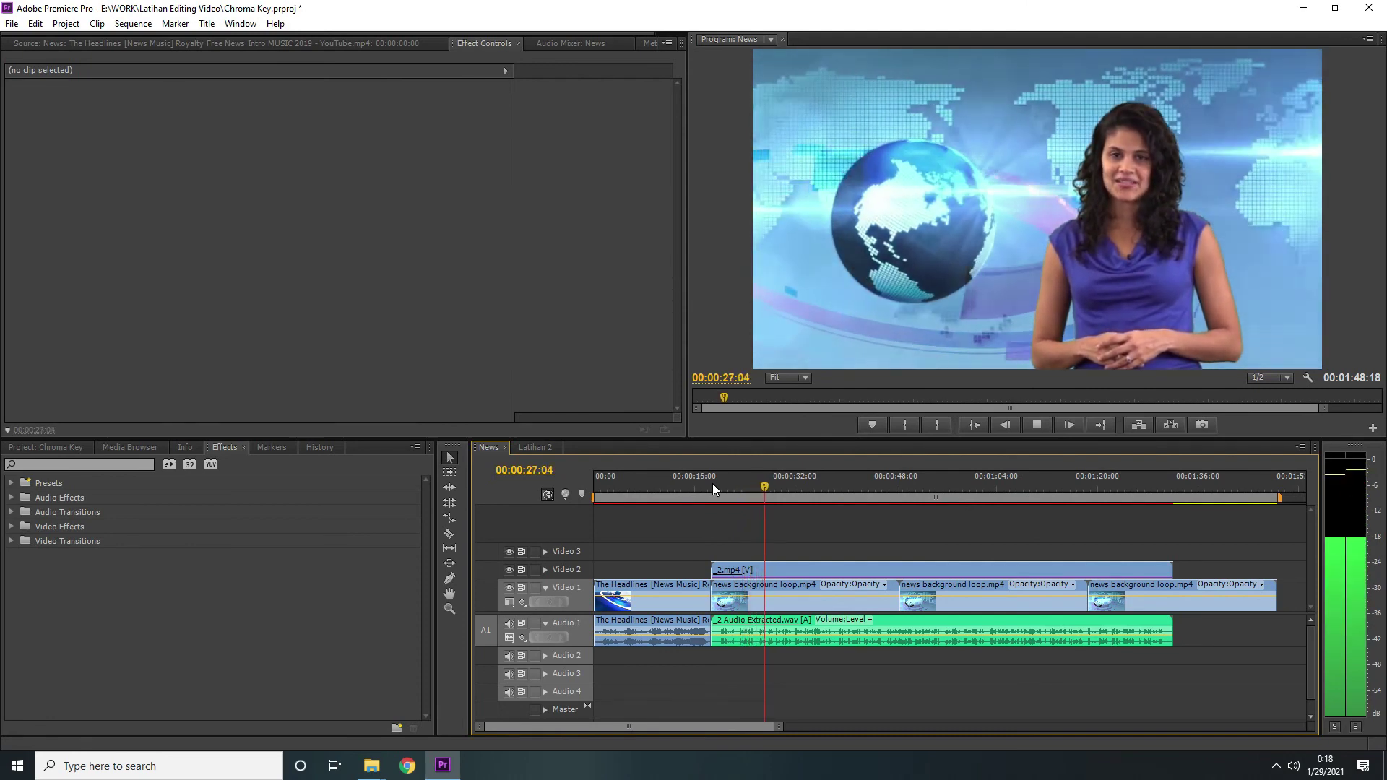
key("space")
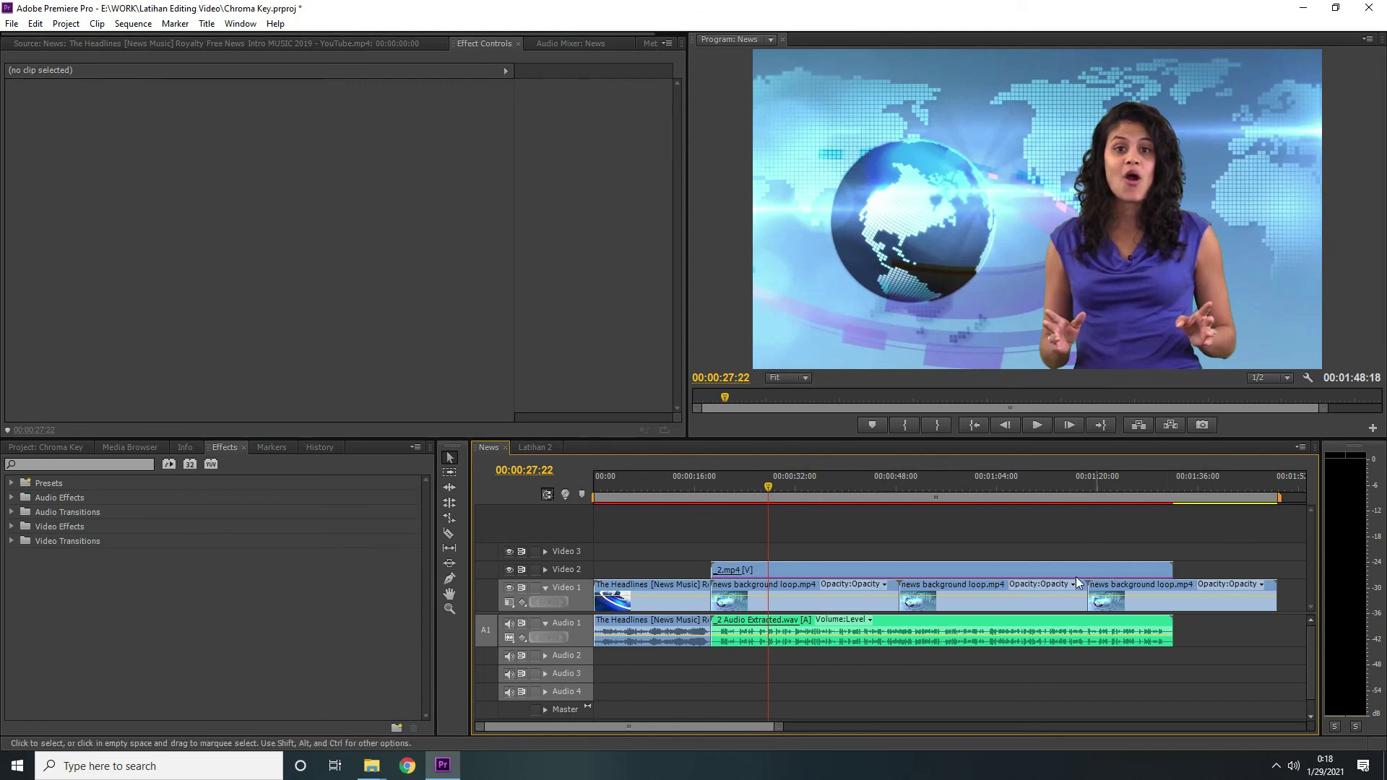
left_click(896, 489)
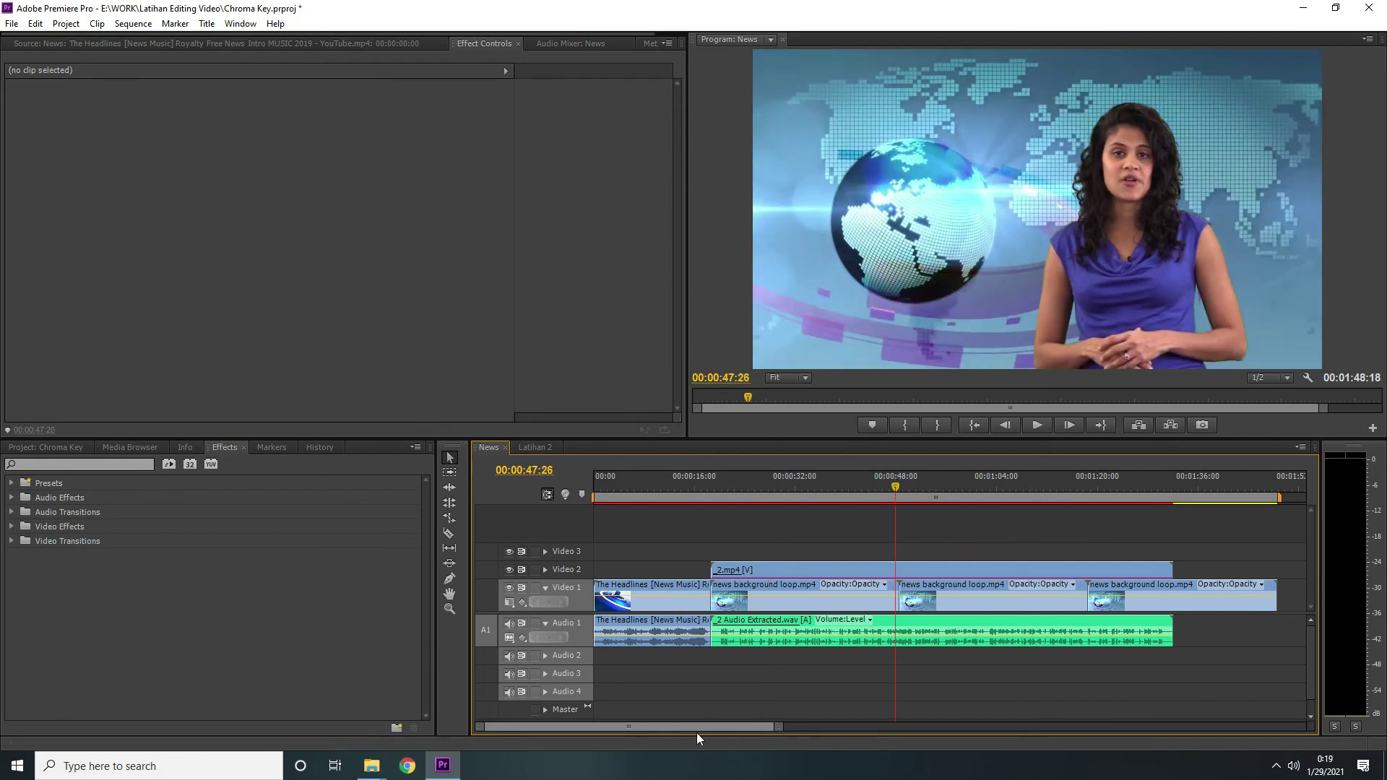
mouse_move(698, 727)
left_mouse_down()
mouse_move(748, 727)
mouse_move(692, 727)
left_mouse_up()
left_click(262, 577)
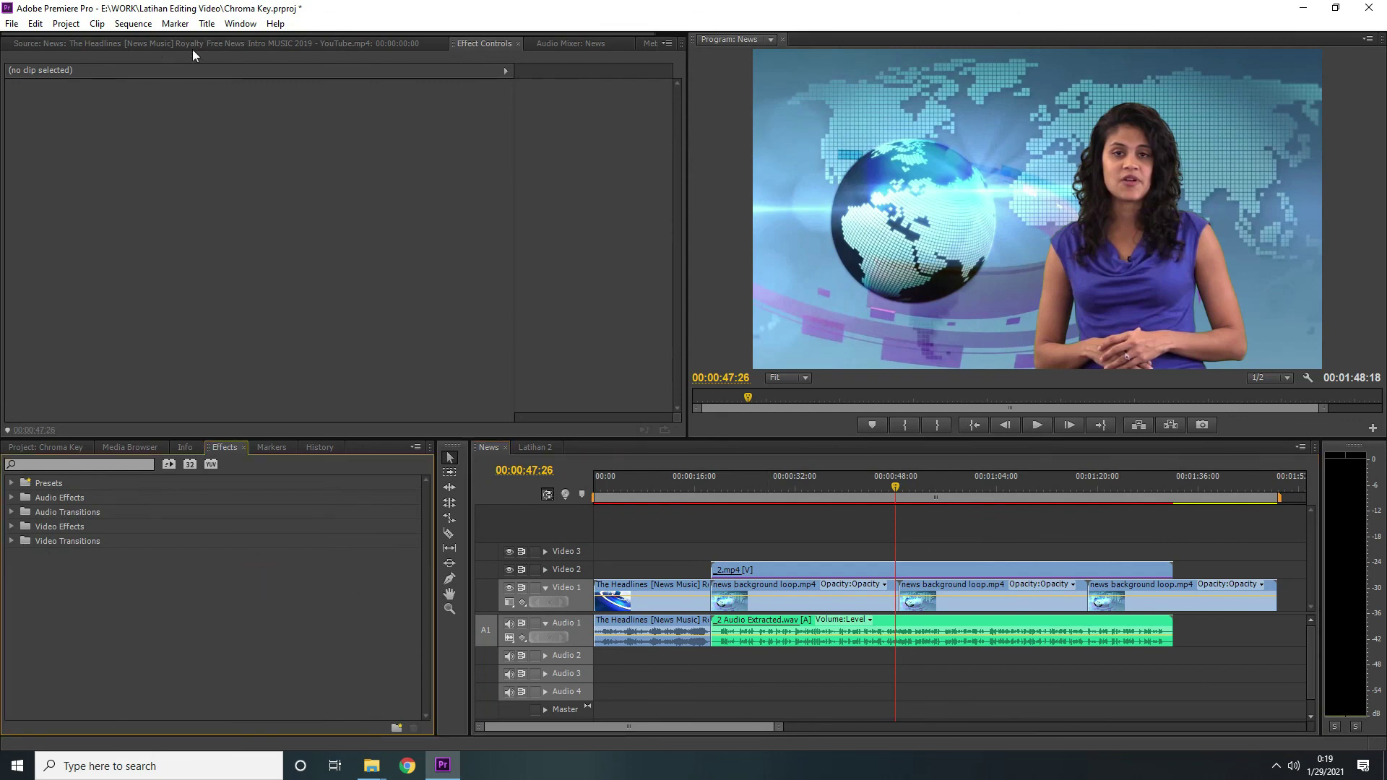
left_click(763, 642)
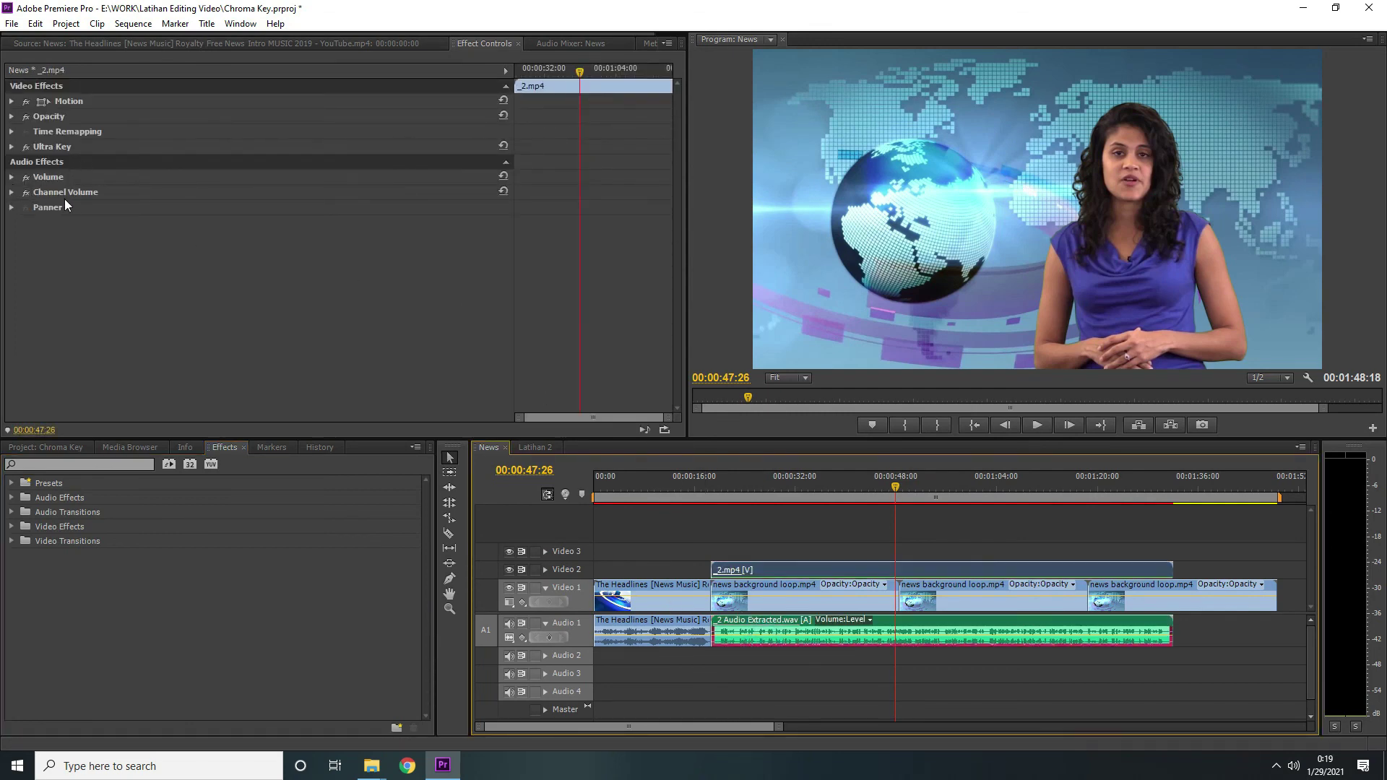
left_click(13, 498)
left_click(13, 498)
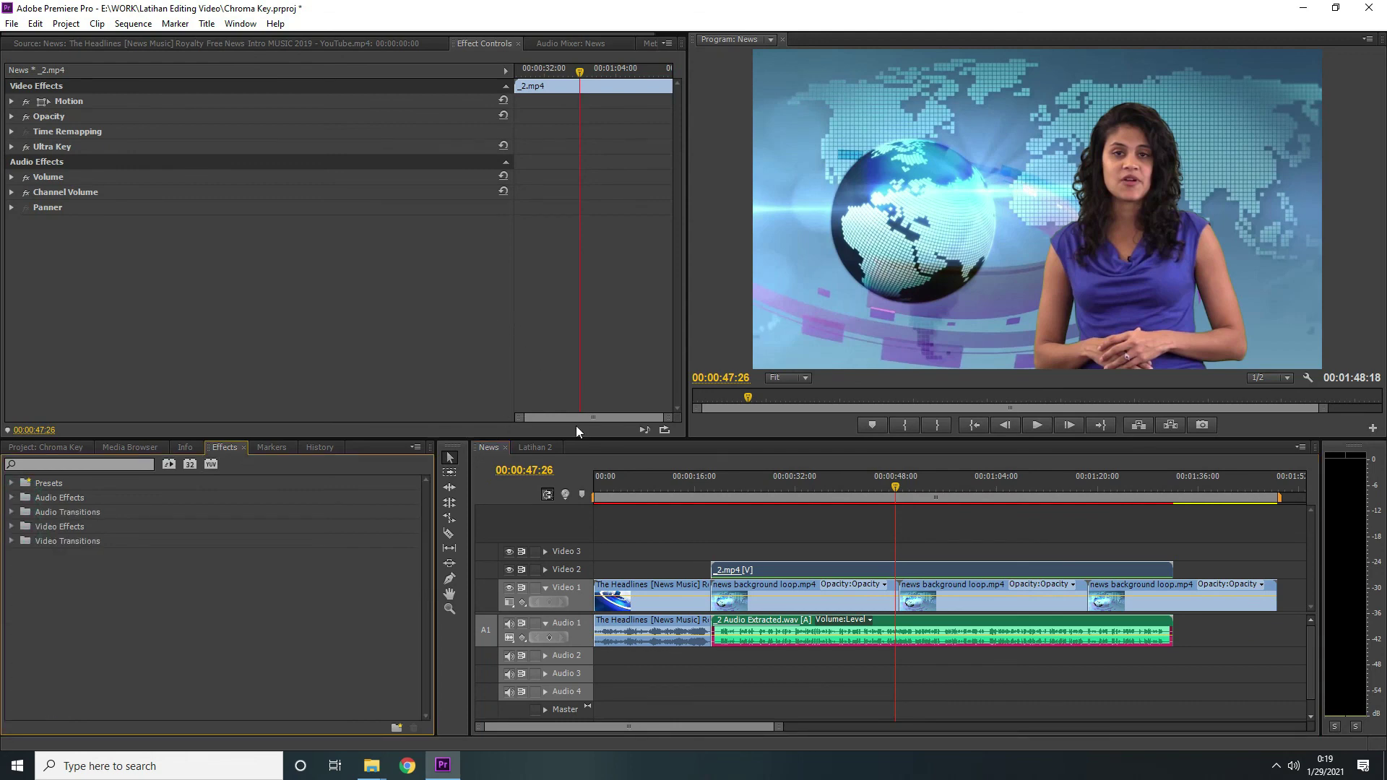
right_click(801, 639)
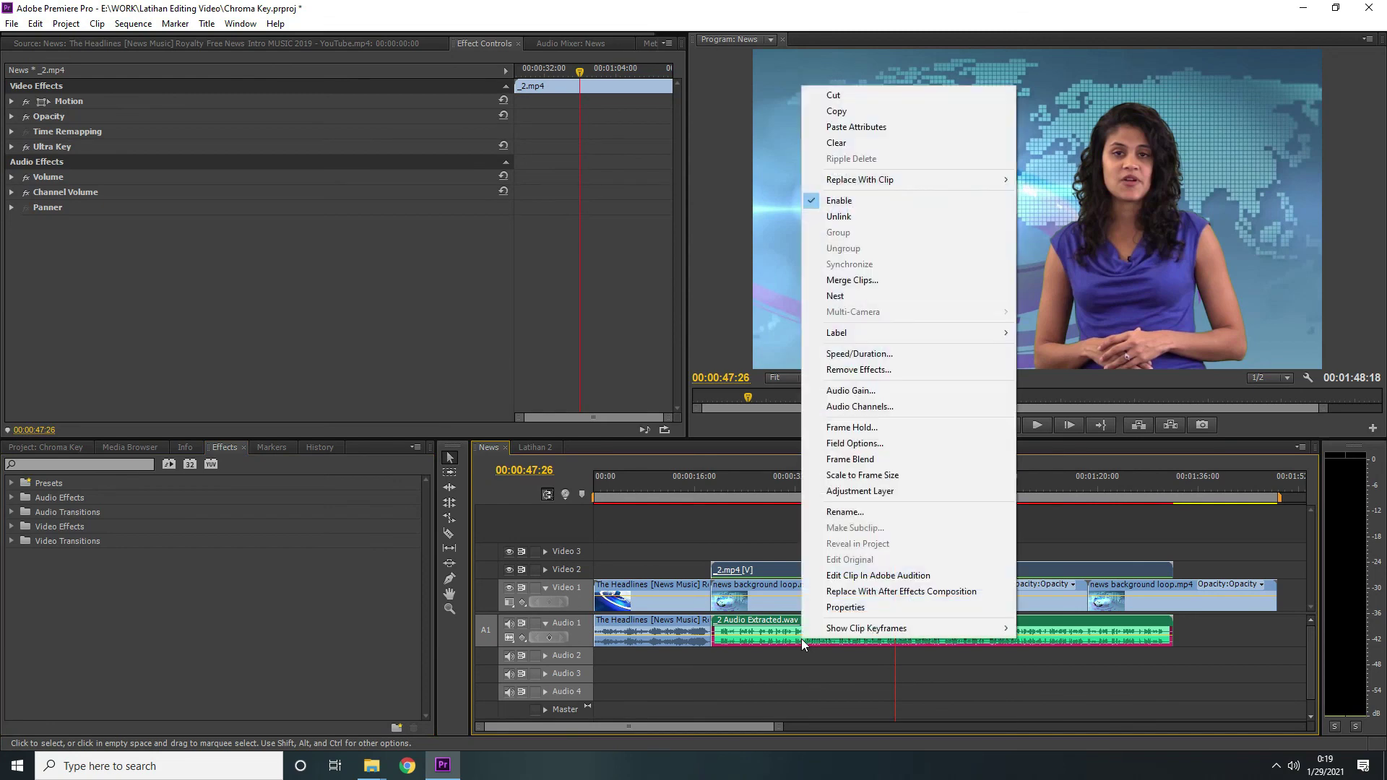
left_click(617, 379)
left_click(715, 334)
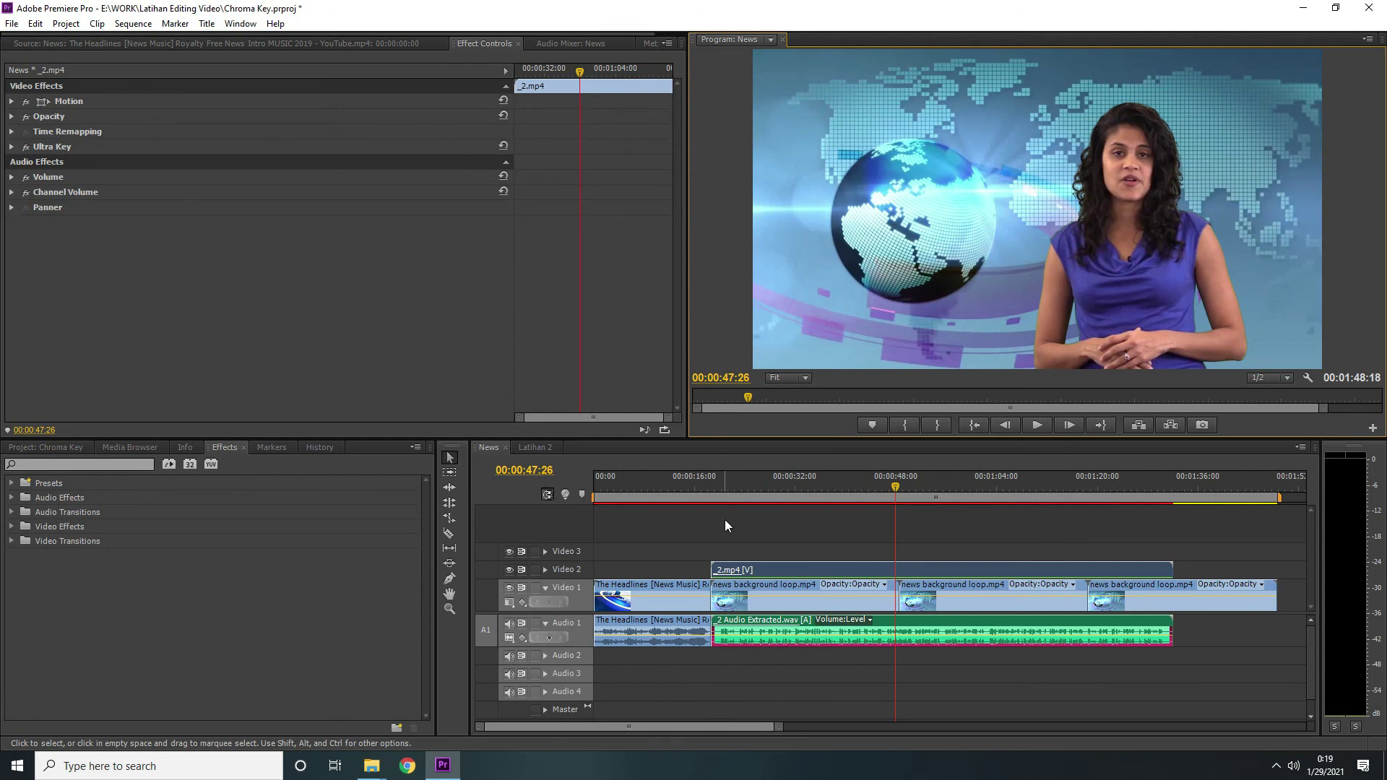
left_click(934, 485)
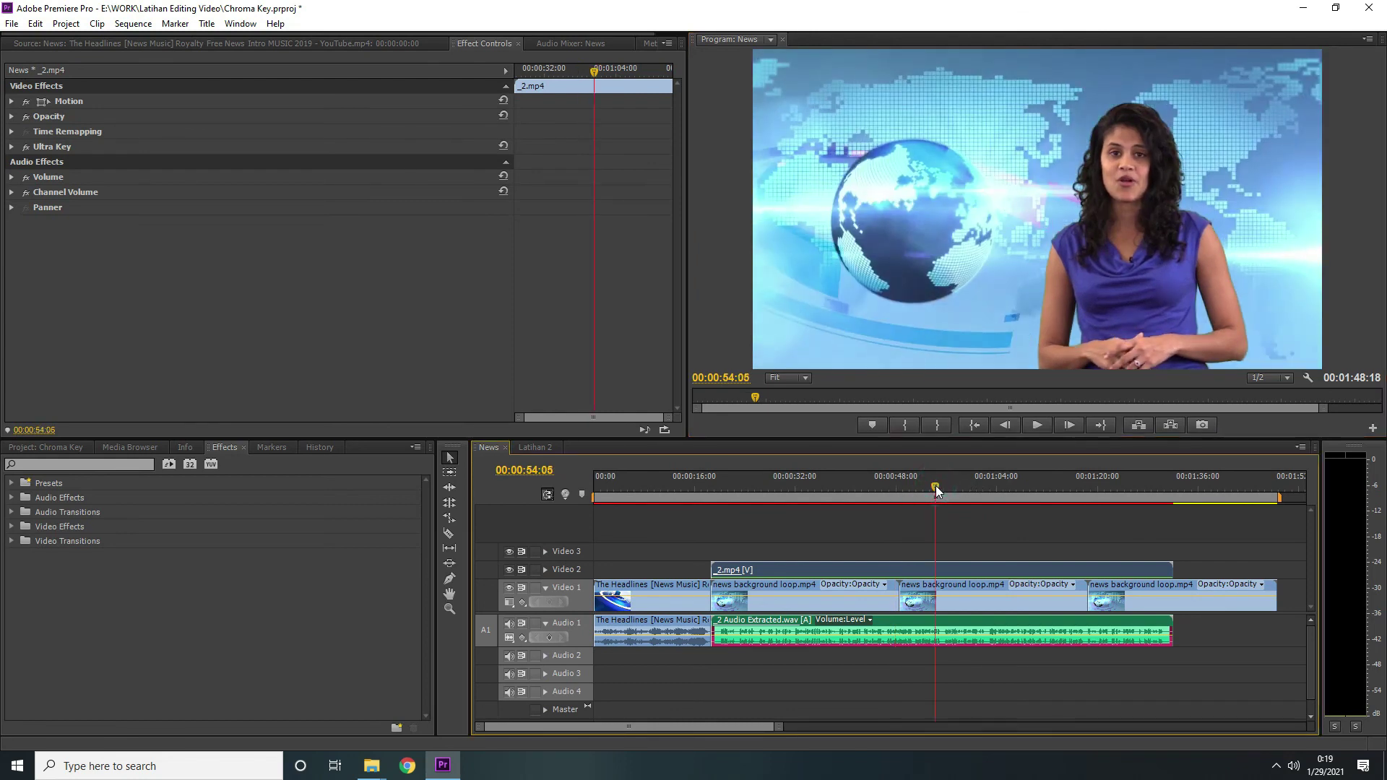